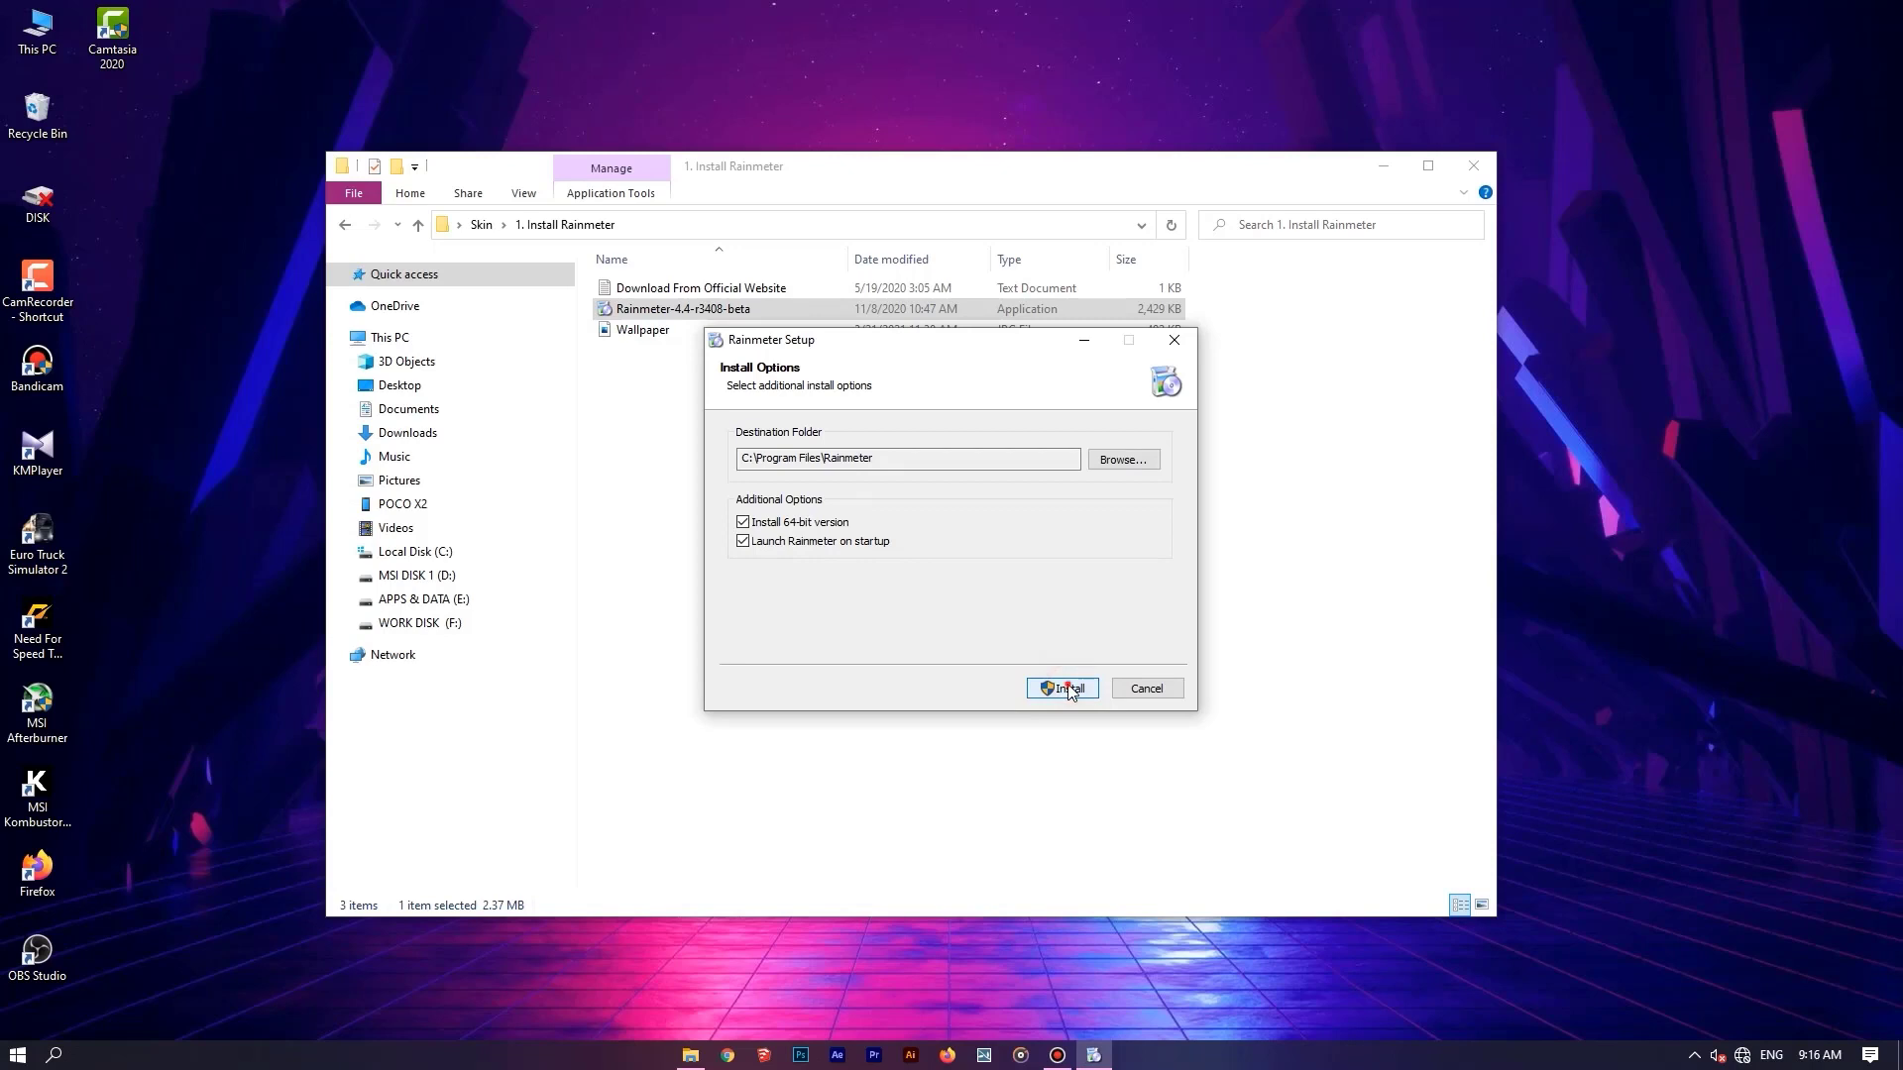
# Install the 64-bit version of Rainmeter in C:\Program Files\Rainmeter with launch on startup, and run it when setup finishes.
pyautogui.click(1069, 688)
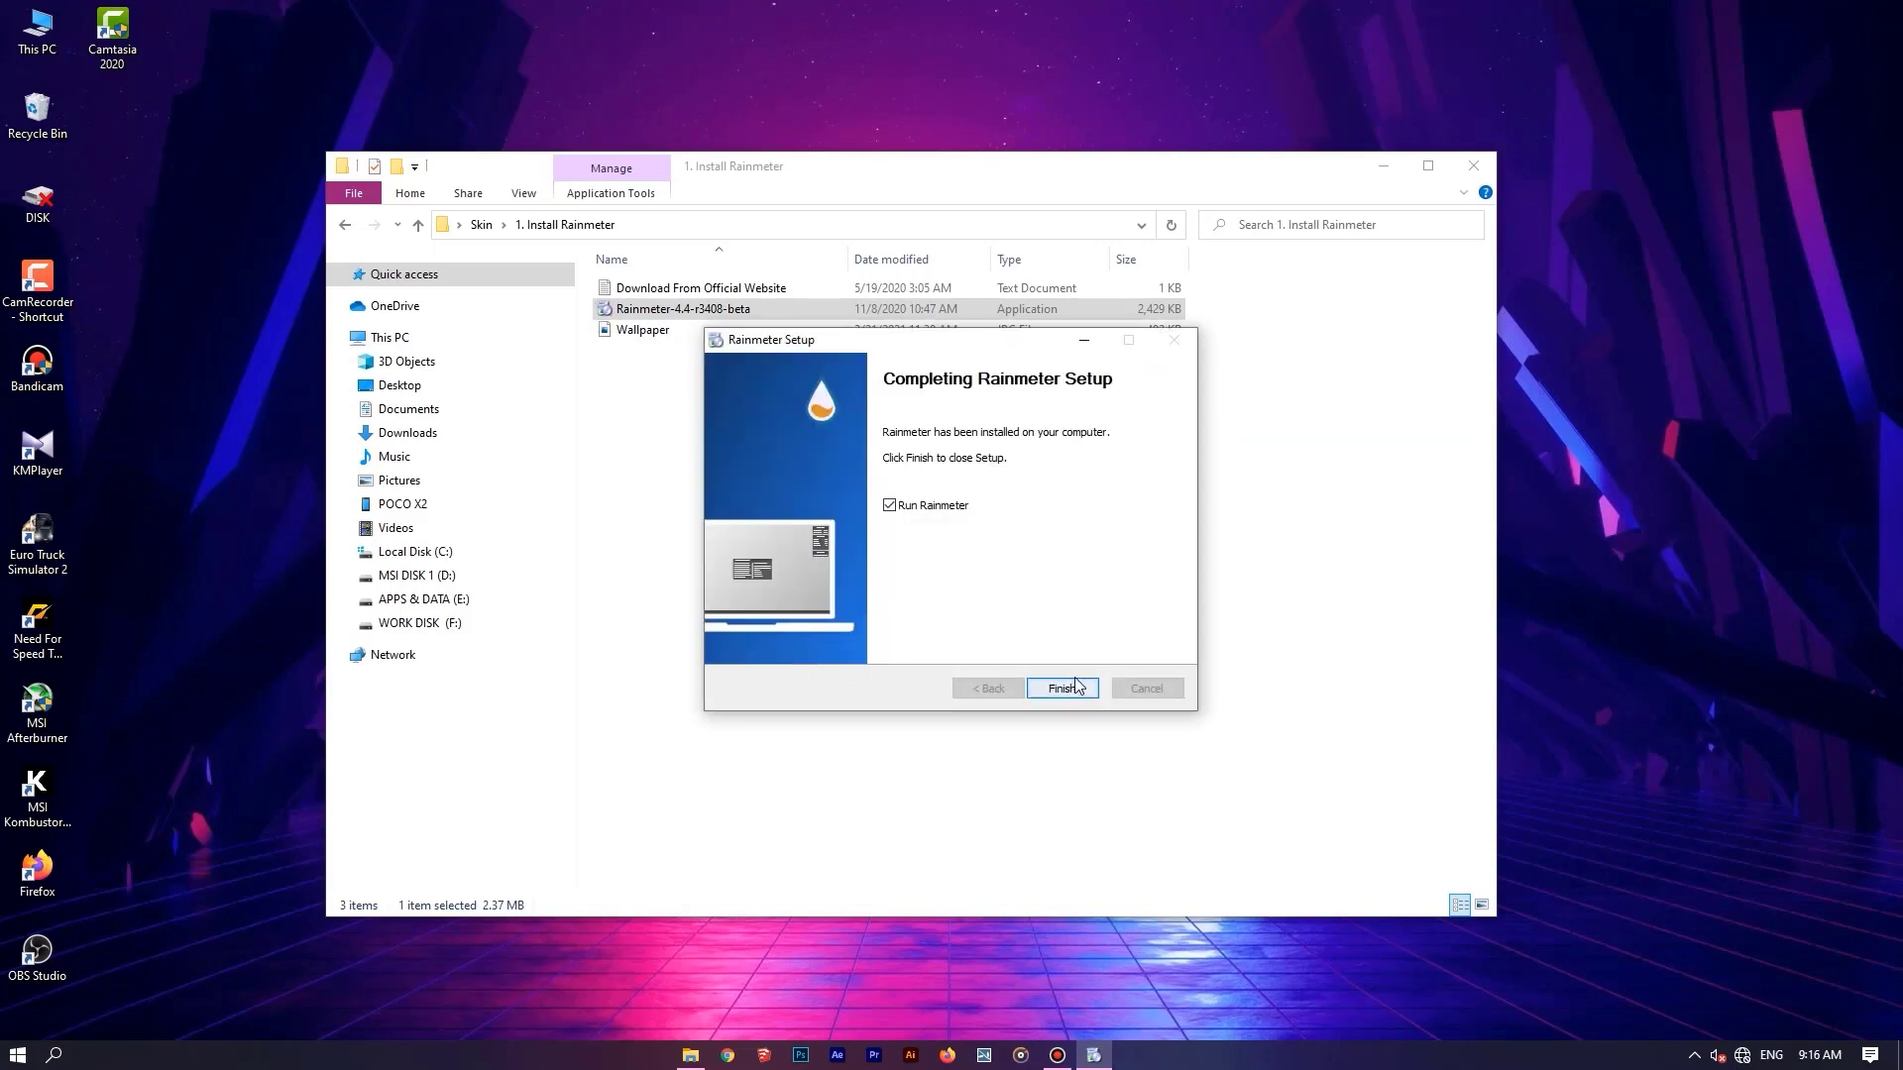
pyautogui.click(1056, 686)
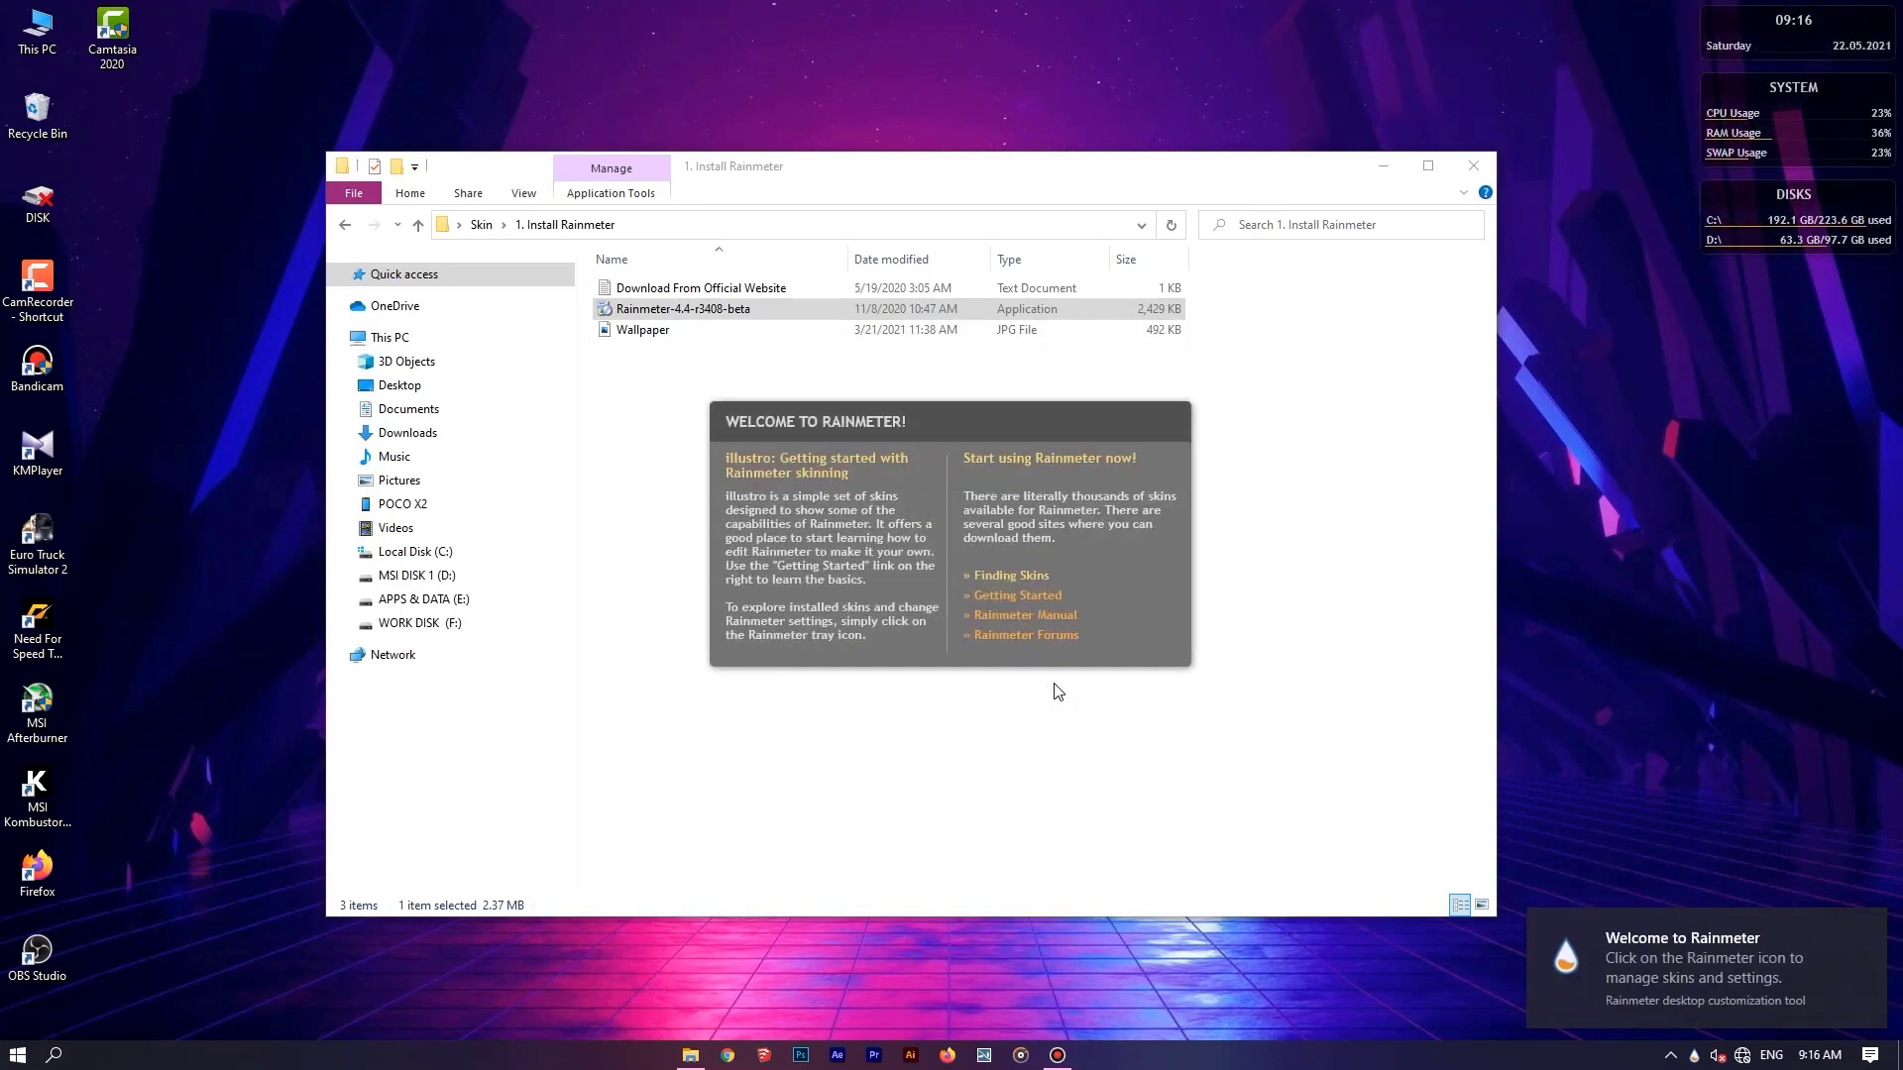
# Unload Rainmeter's default welcome, clock, System and Disks skins from the desktop.
pyautogui.rightClick(1120, 438)
pyautogui.click(1199, 646)
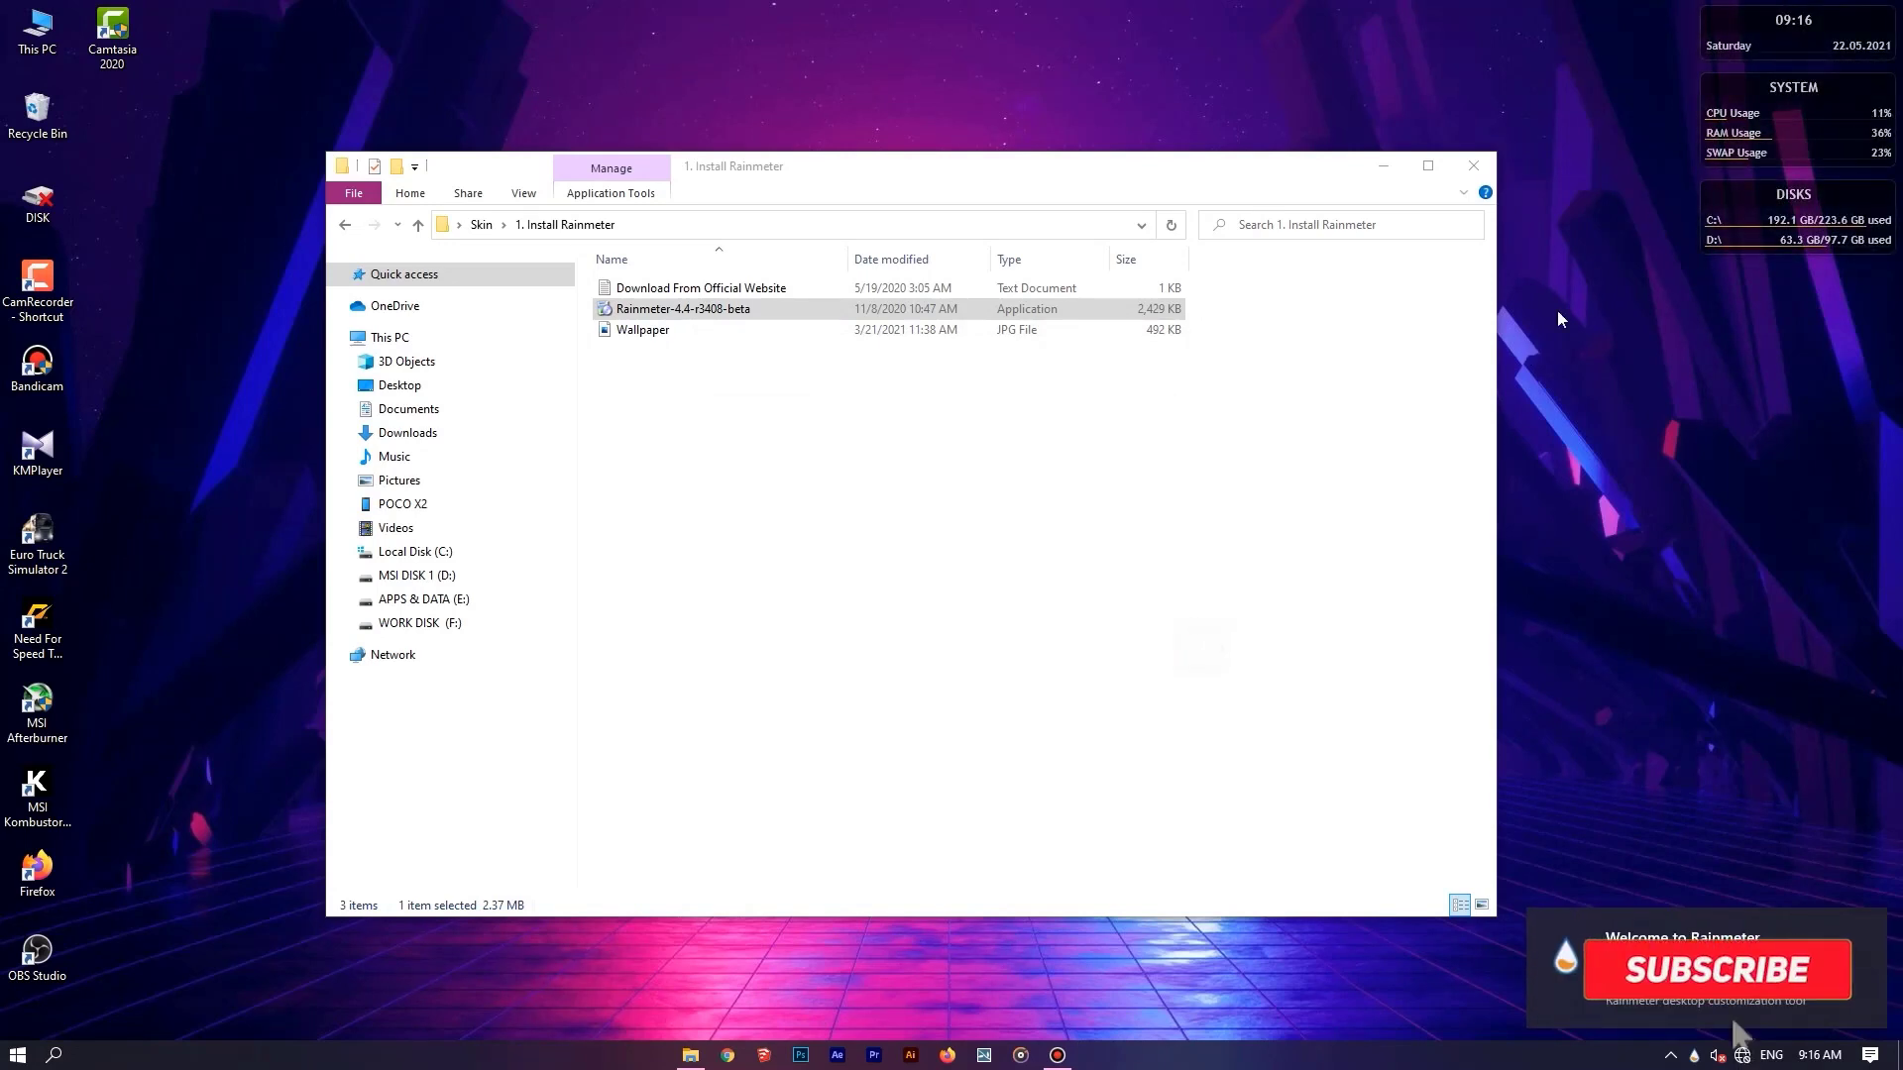
pyautogui.rightClick(1747, 23)
pyautogui.click(1805, 248)
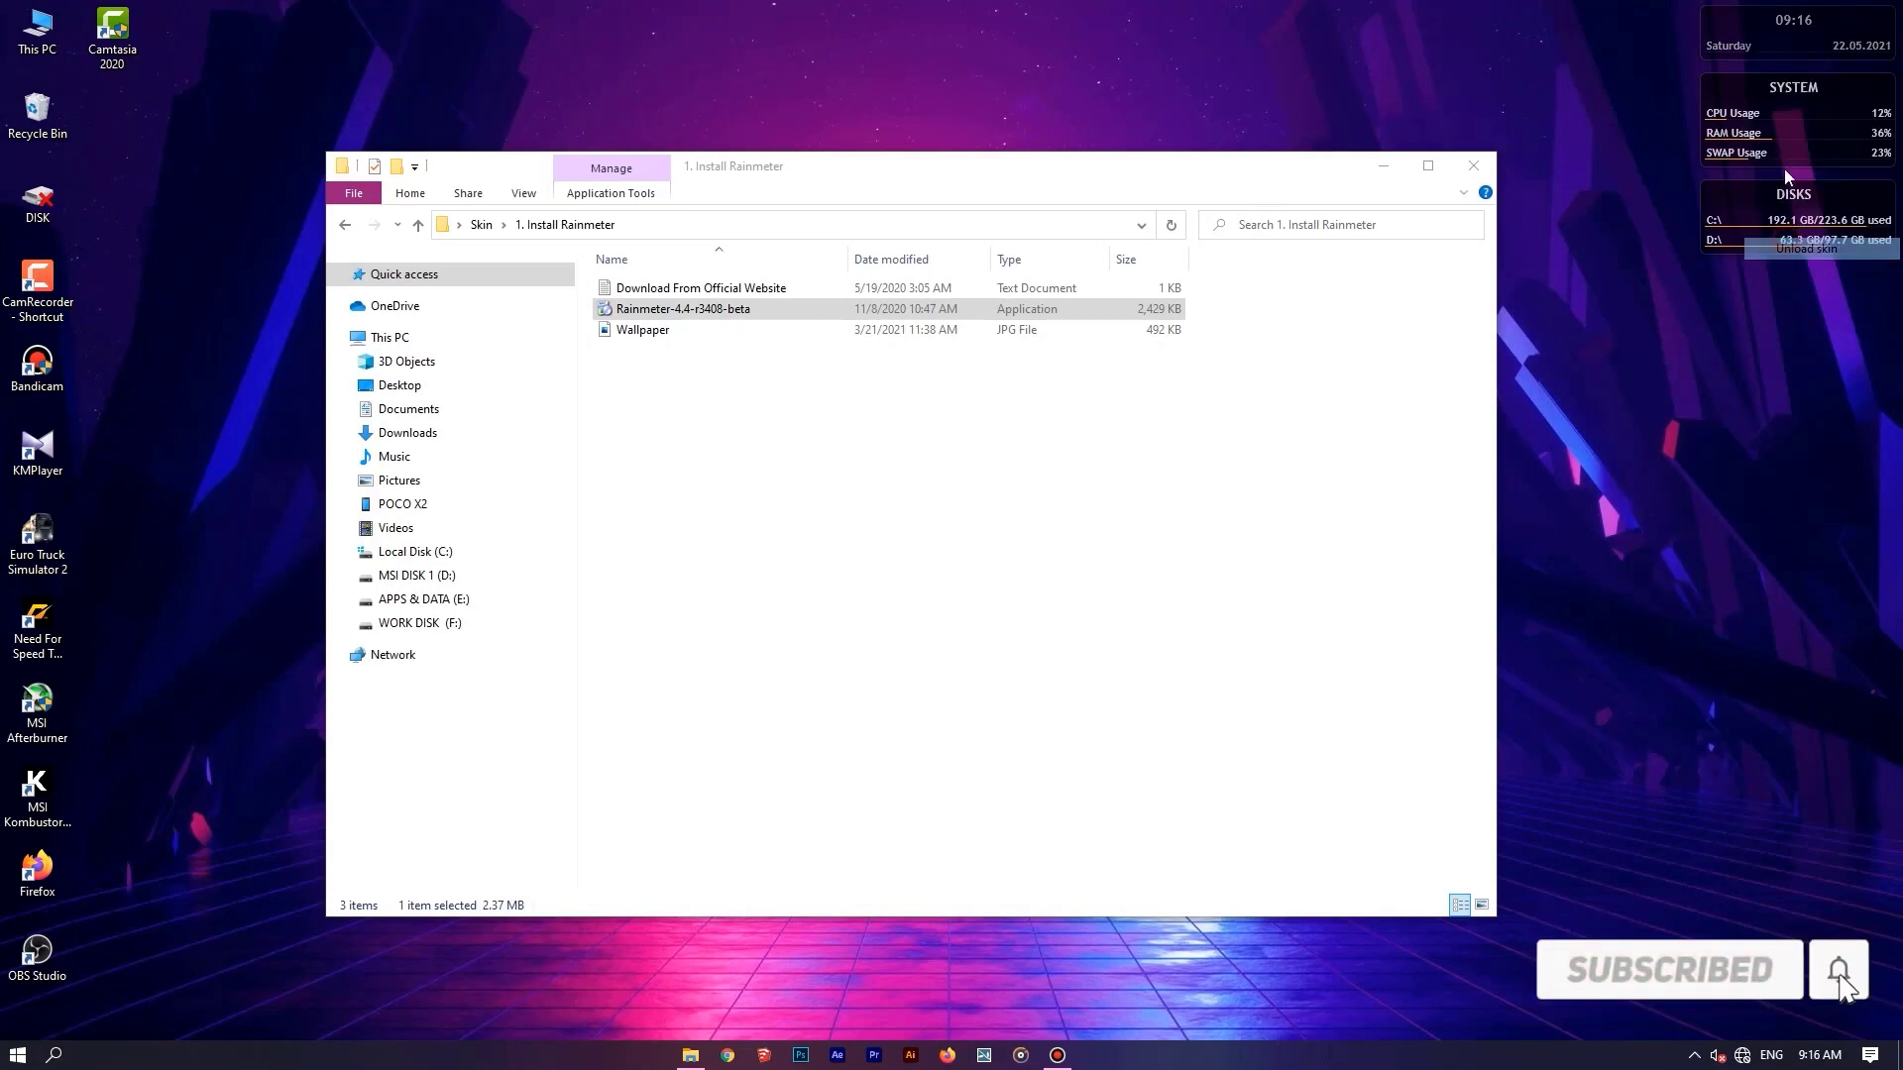
pyautogui.rightClick(1770, 91)
pyautogui.click(1816, 315)
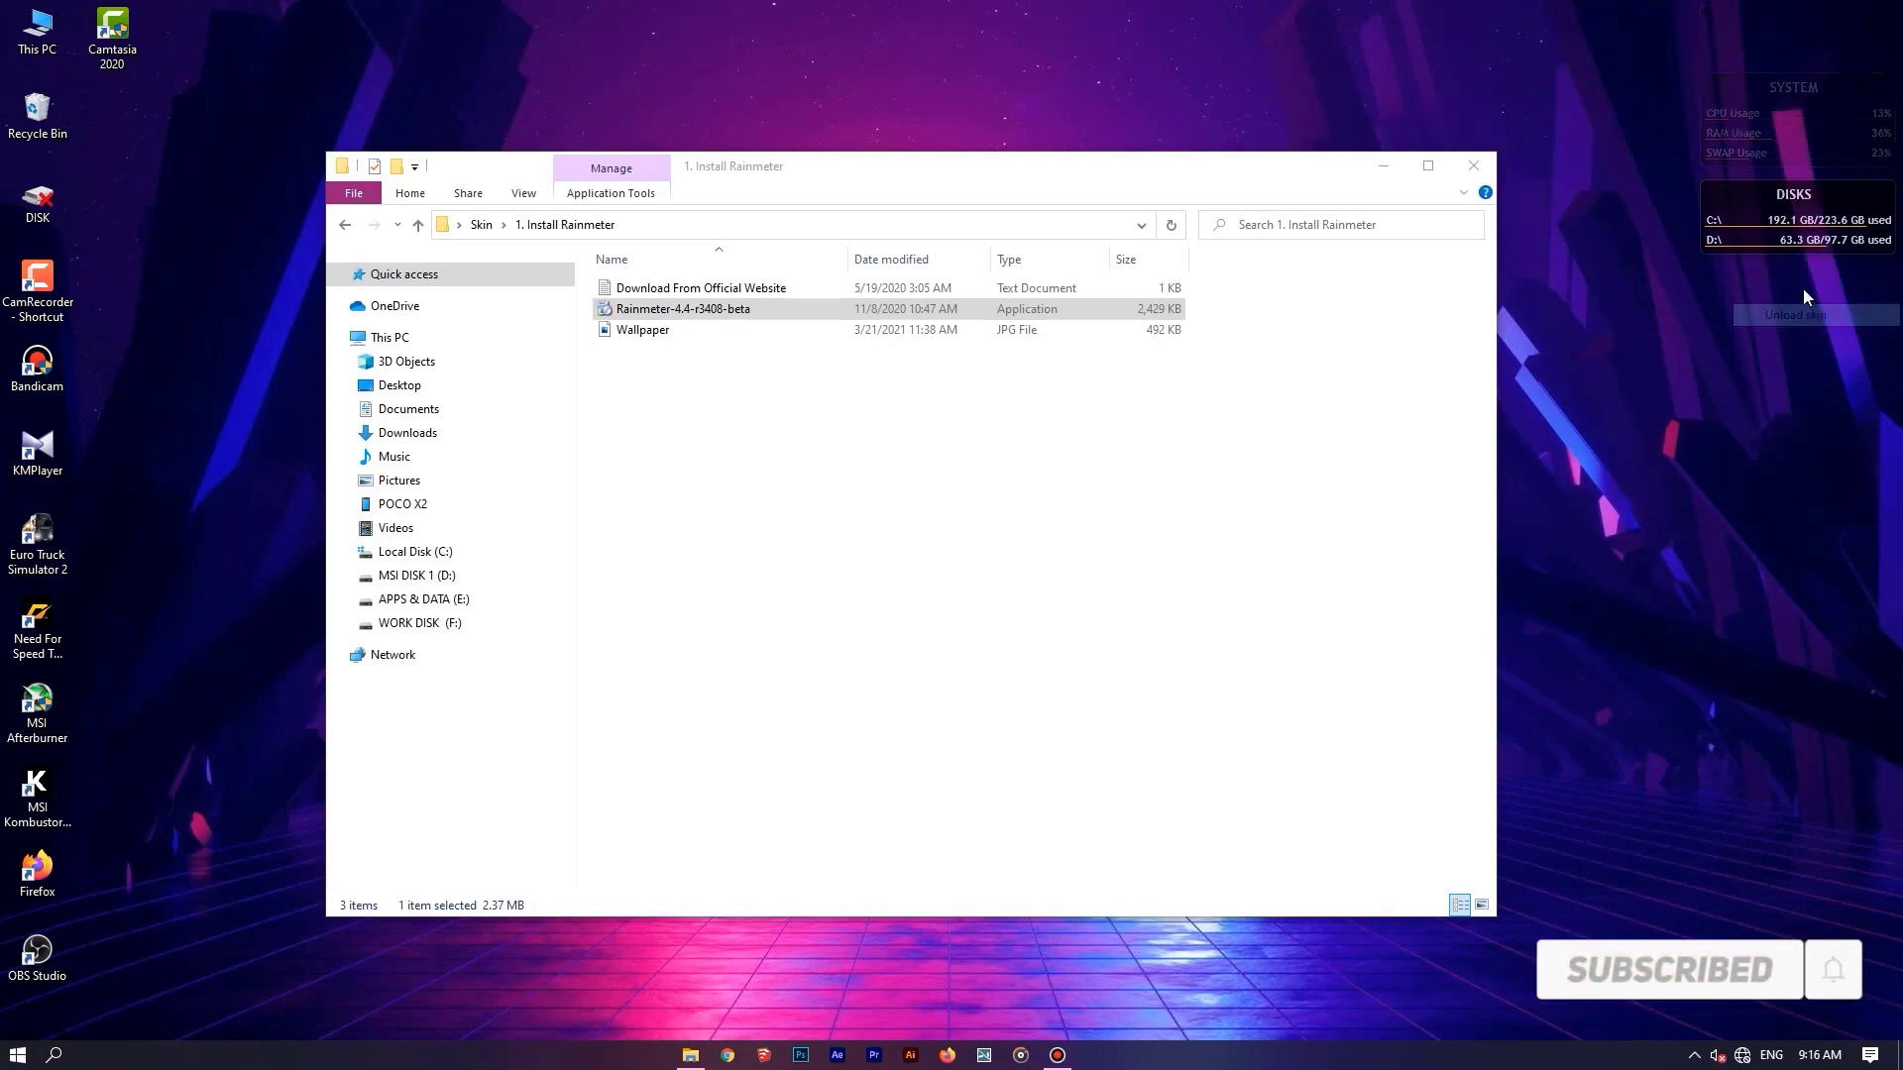
pyautogui.rightClick(1789, 203)
pyautogui.click(1805, 420)
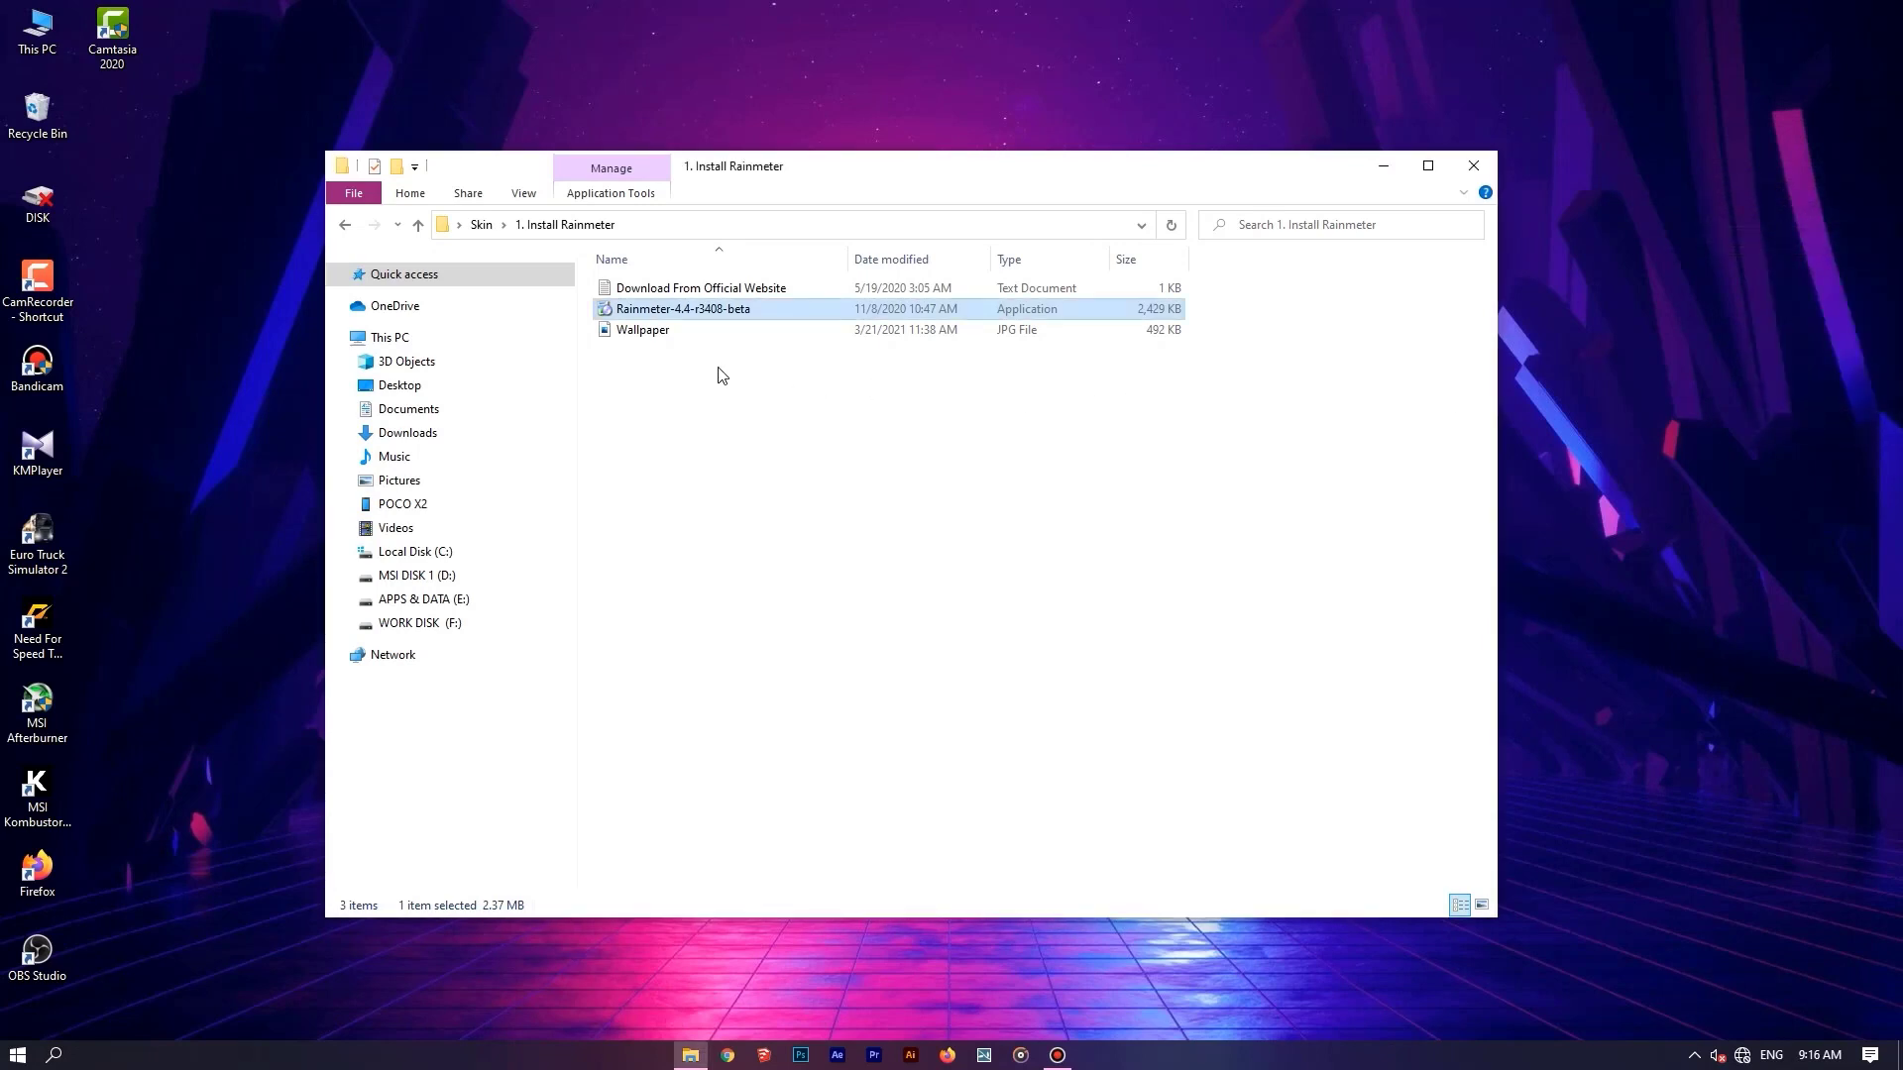
# Start NexusSetup from the "2. Install Nexus Dock" folder with English as the setup language.
pyautogui.press('BackSpace')
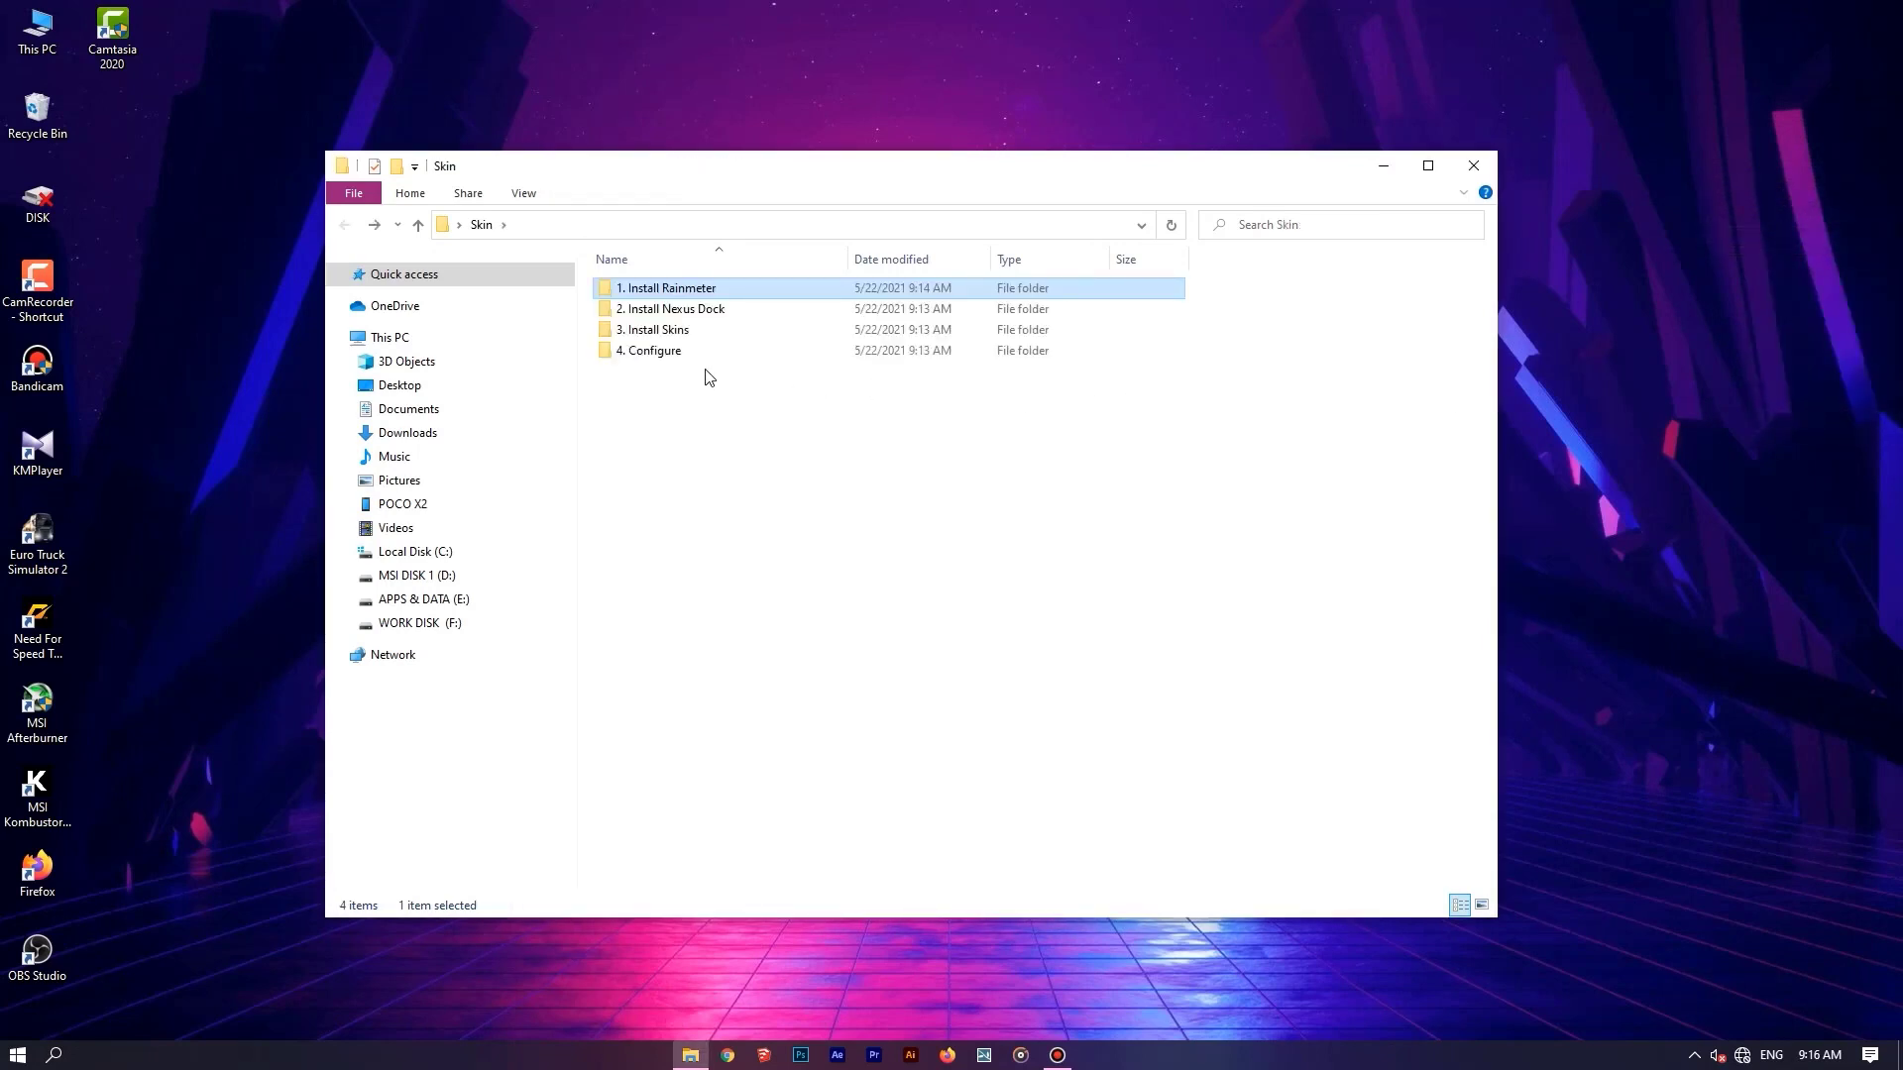
pyautogui.doubleClick(768, 314)
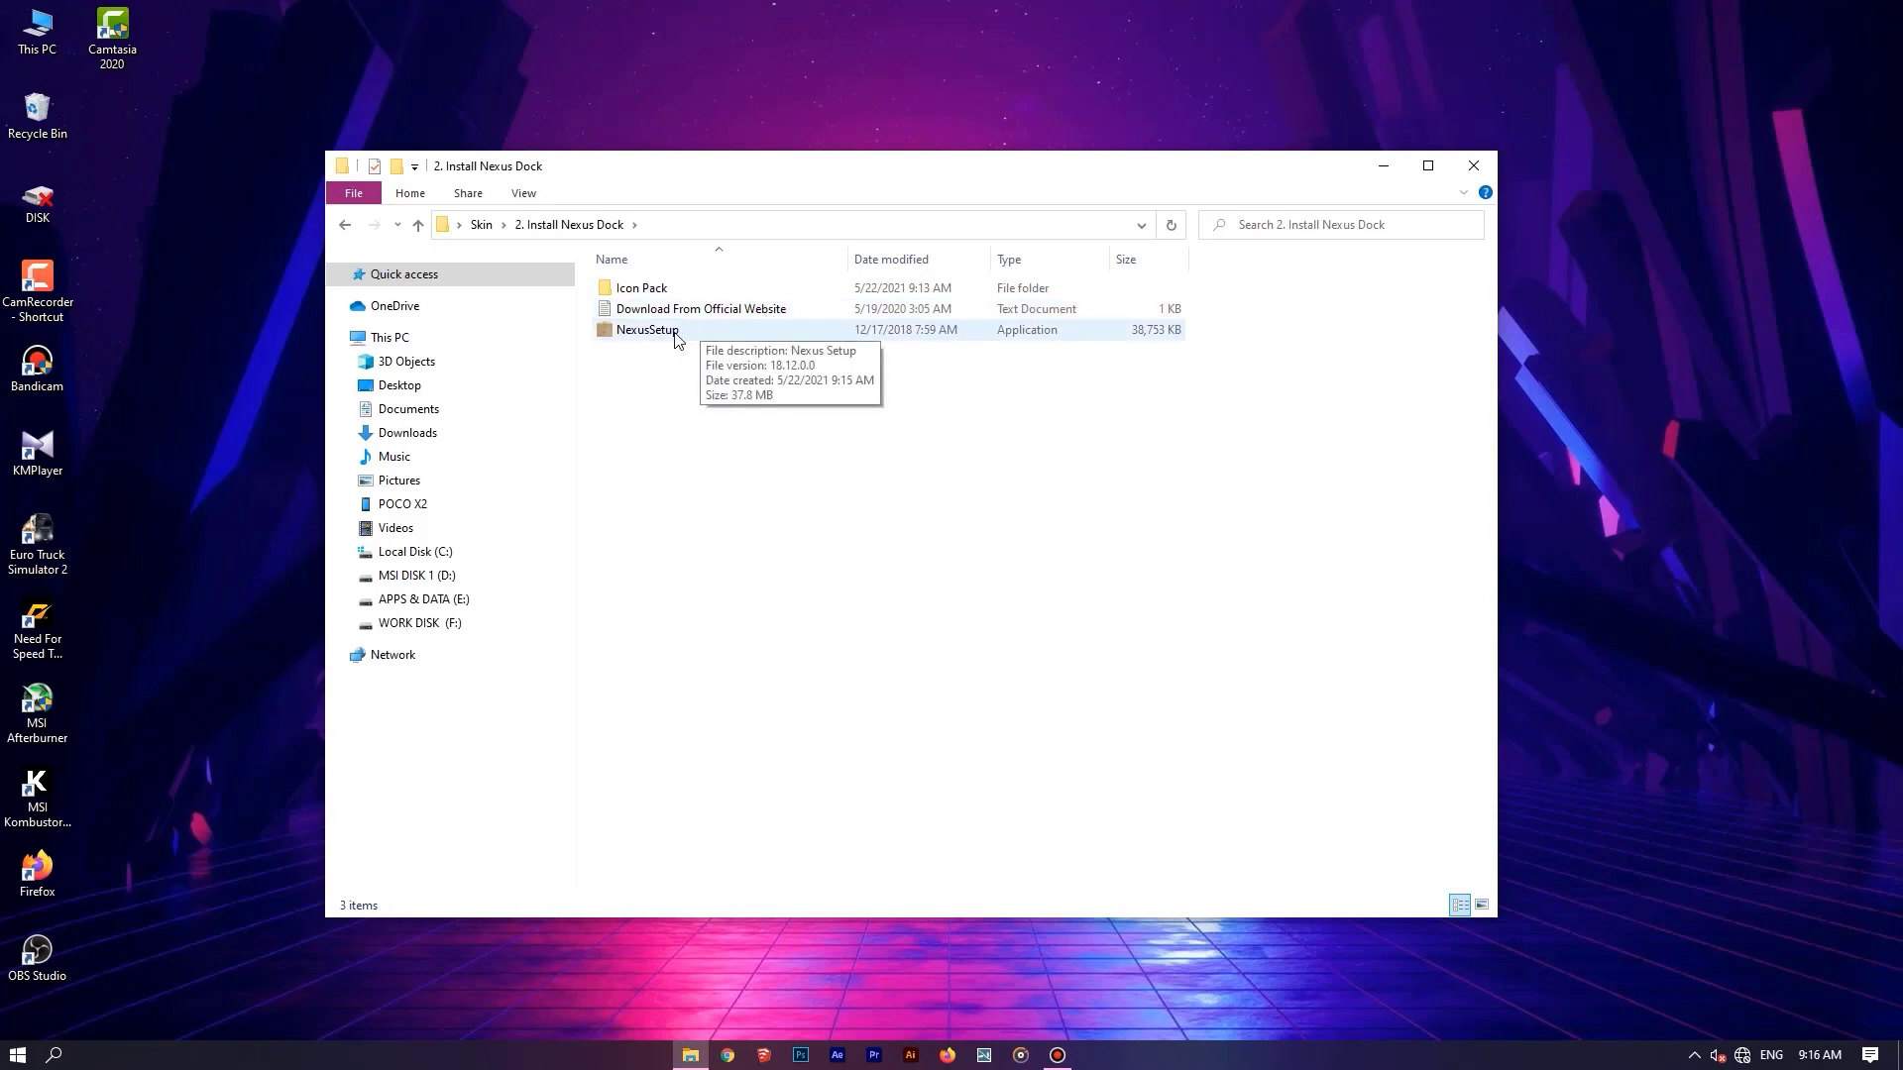
pyautogui.doubleClick(722, 332)
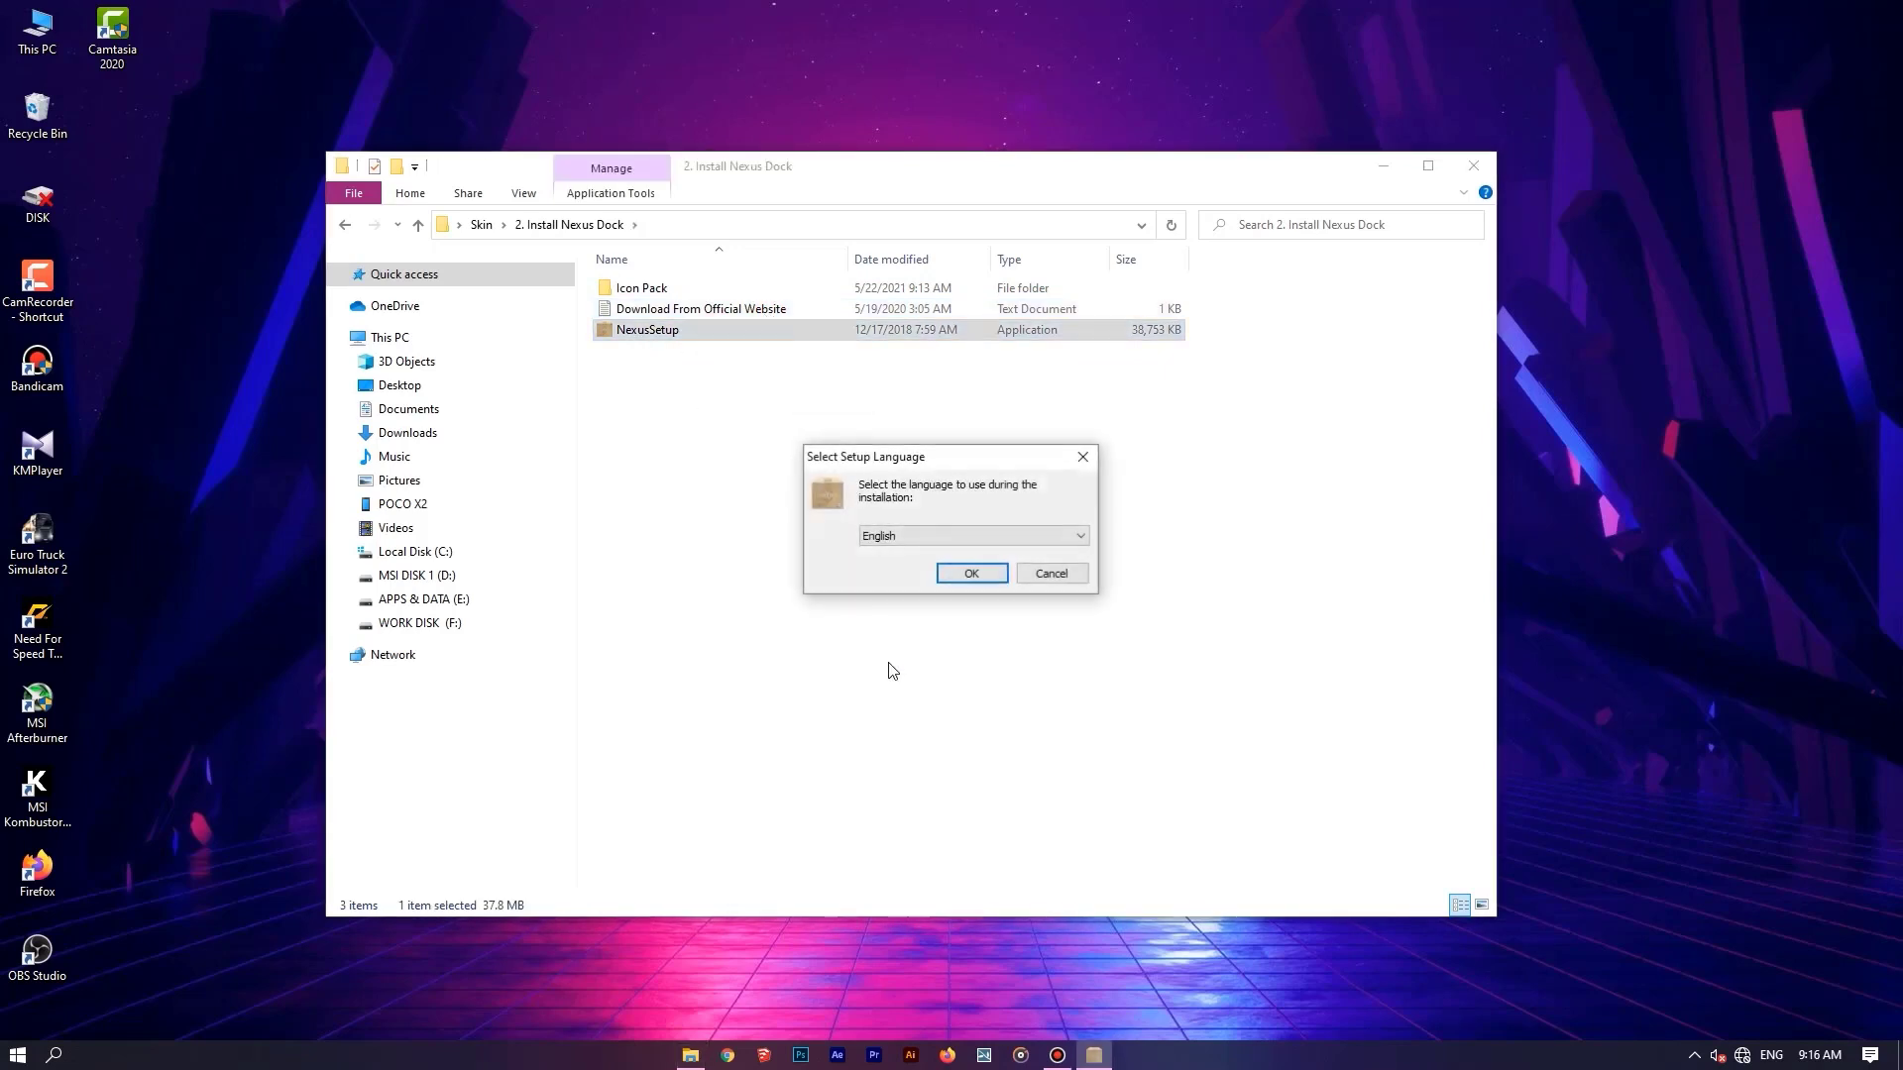
pyautogui.click(966, 575)
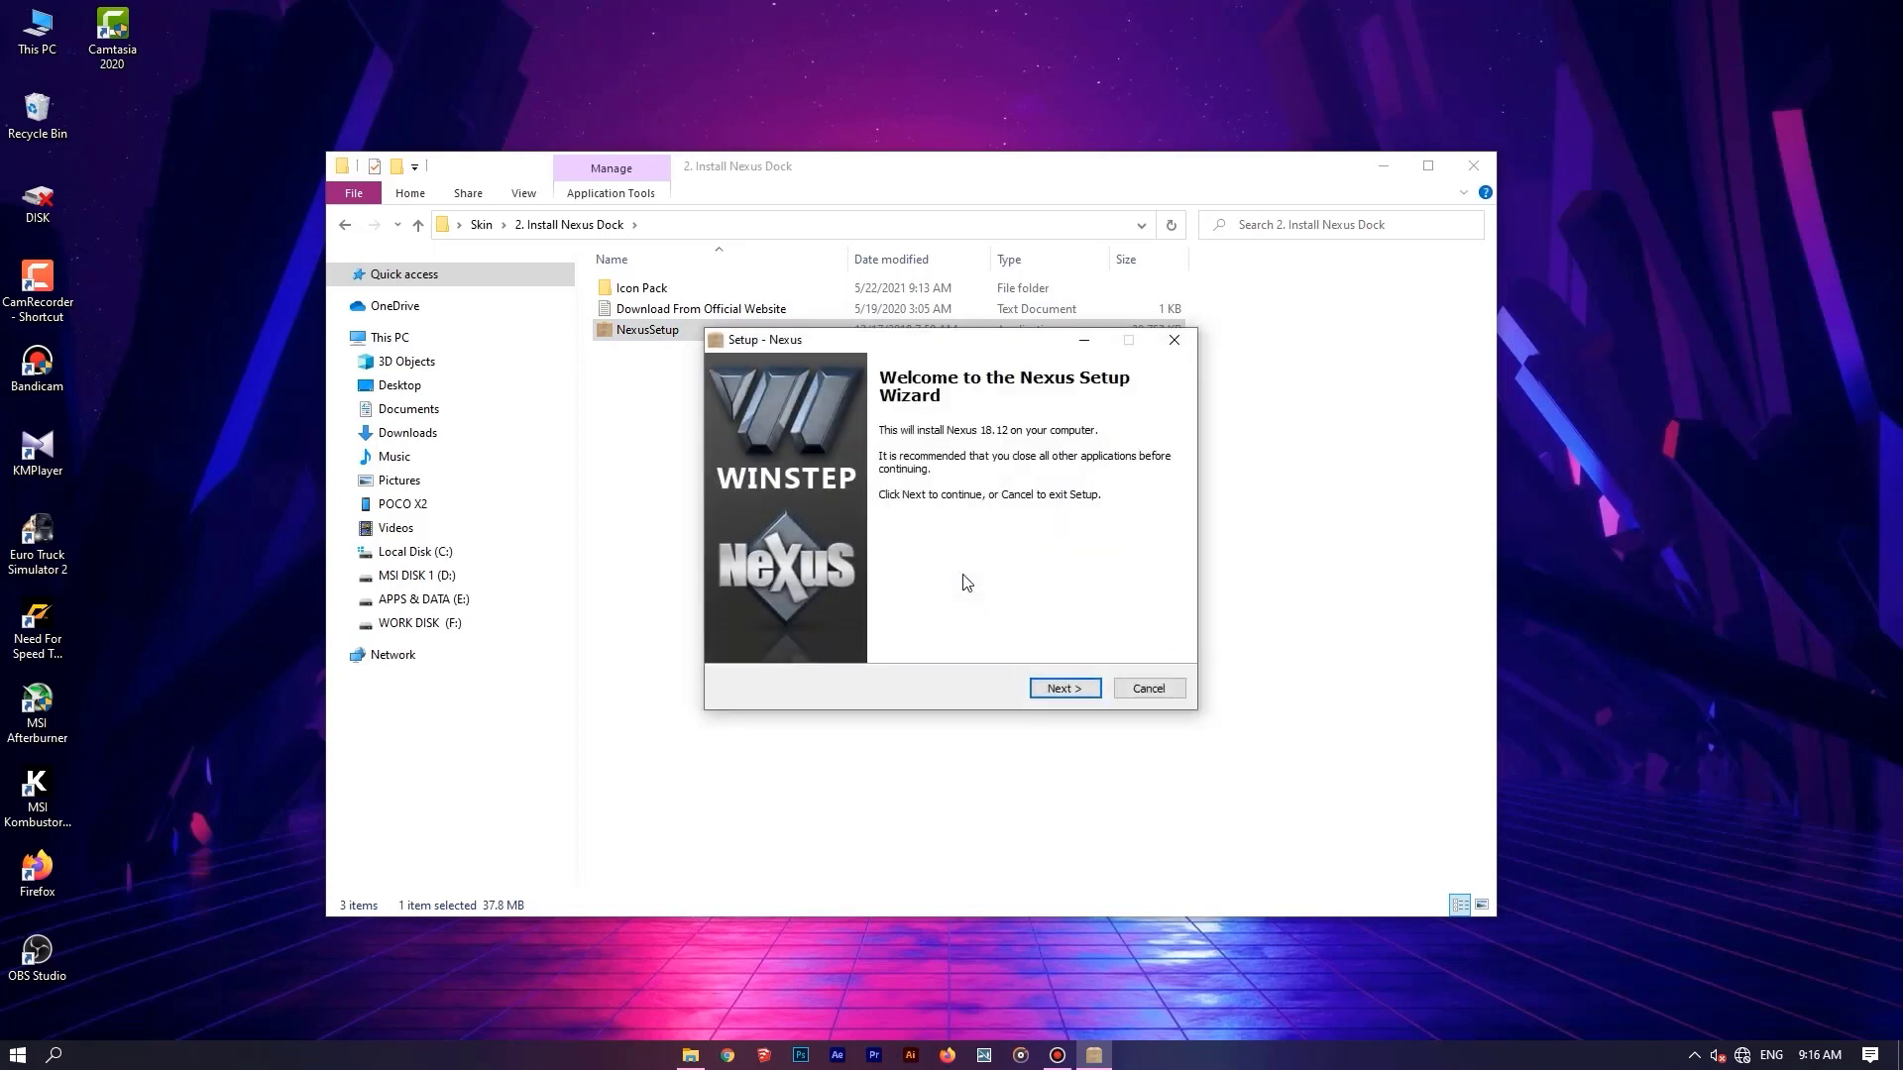
# Accept the licence agreement, install Nexus into C:\Program Files (x86)\Winstep, and launch it when setup finishes.
pyautogui.click(1053, 692)
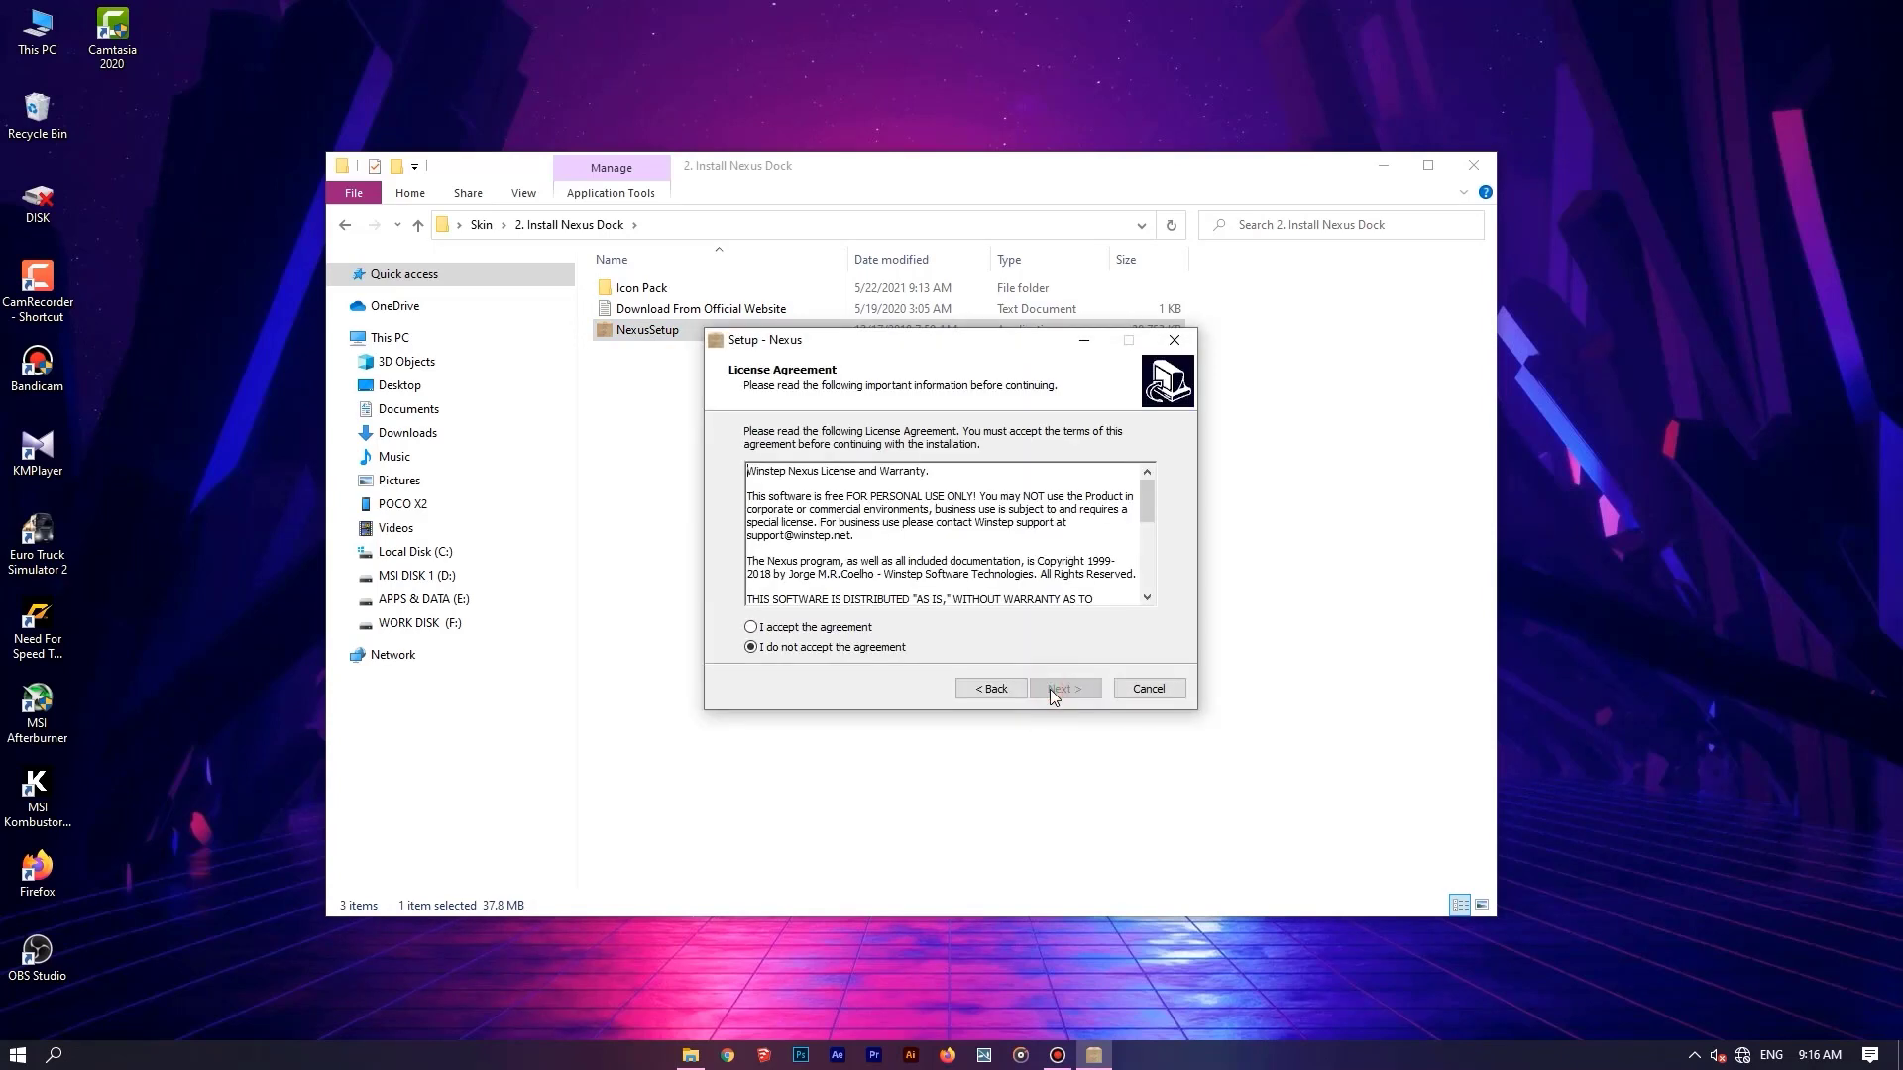
pyautogui.click(828, 632)
pyautogui.click(1083, 696)
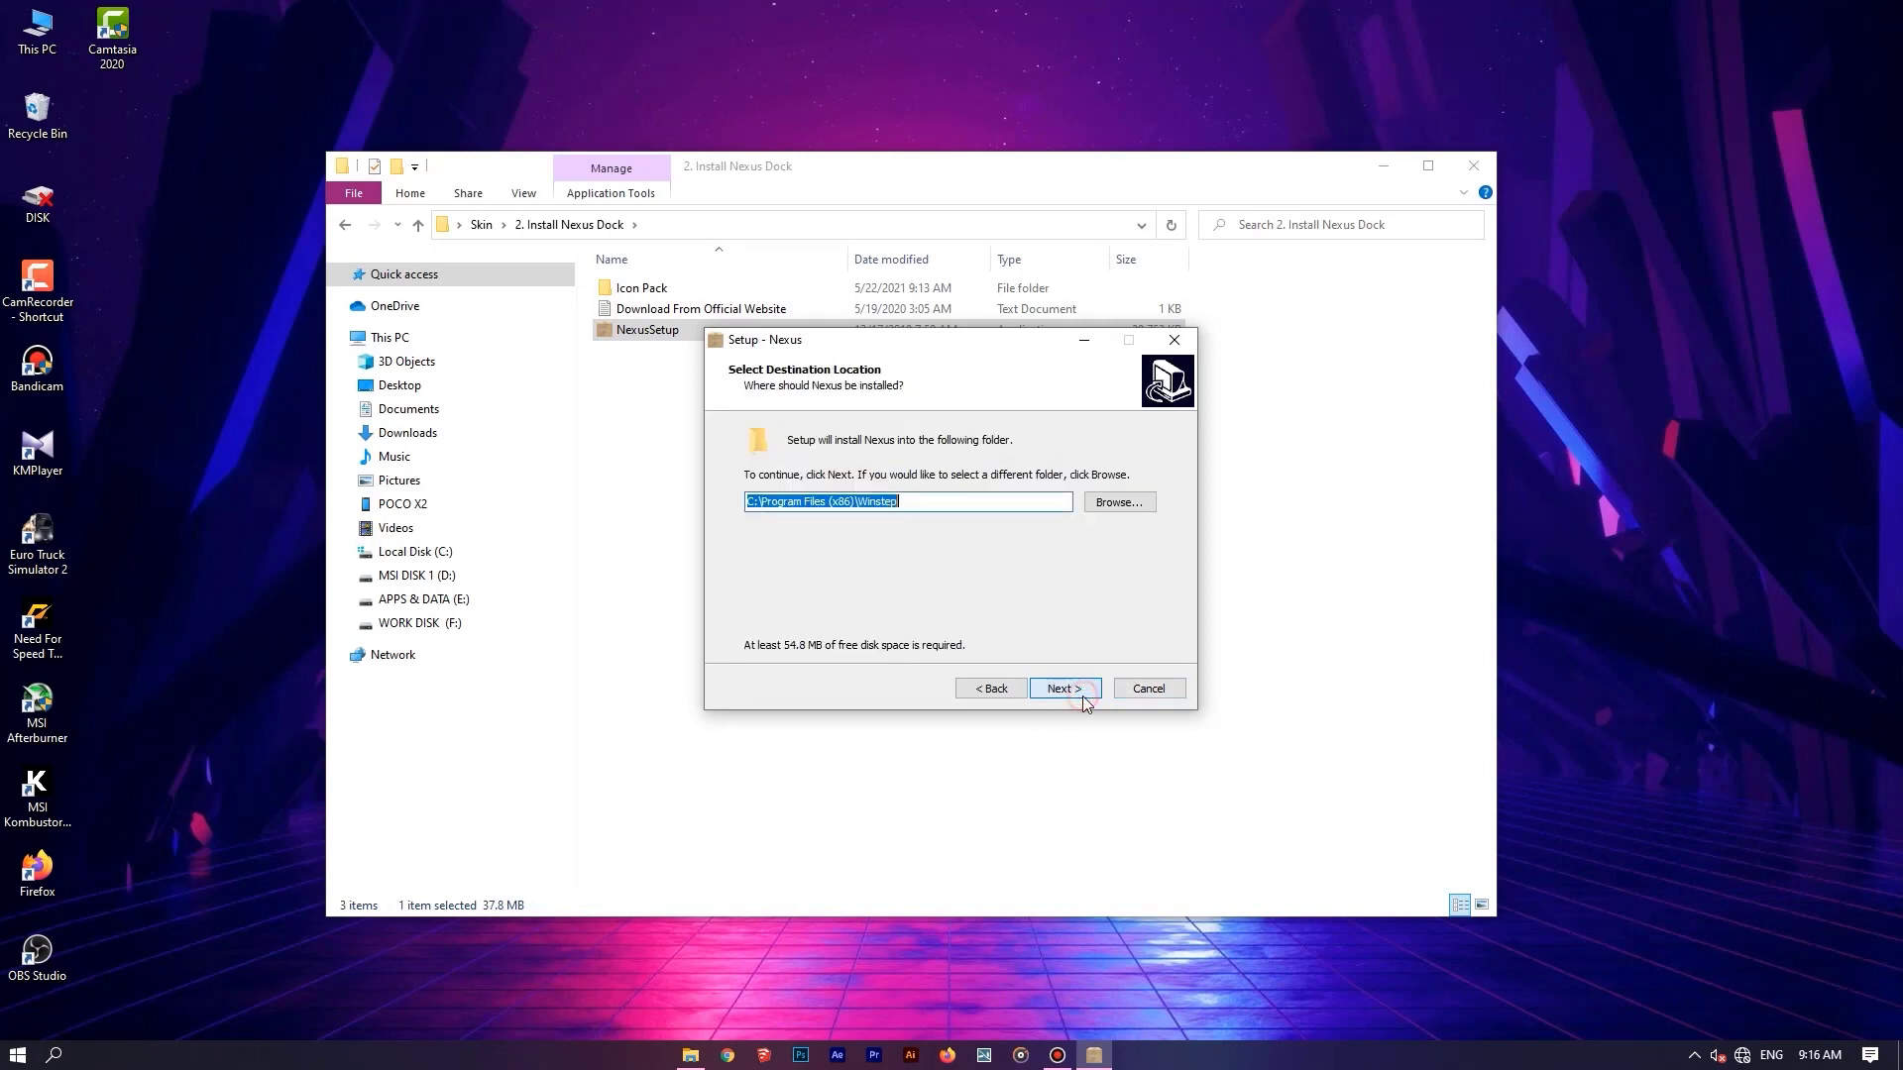
pyautogui.click(1082, 696)
pyautogui.click(1082, 696)
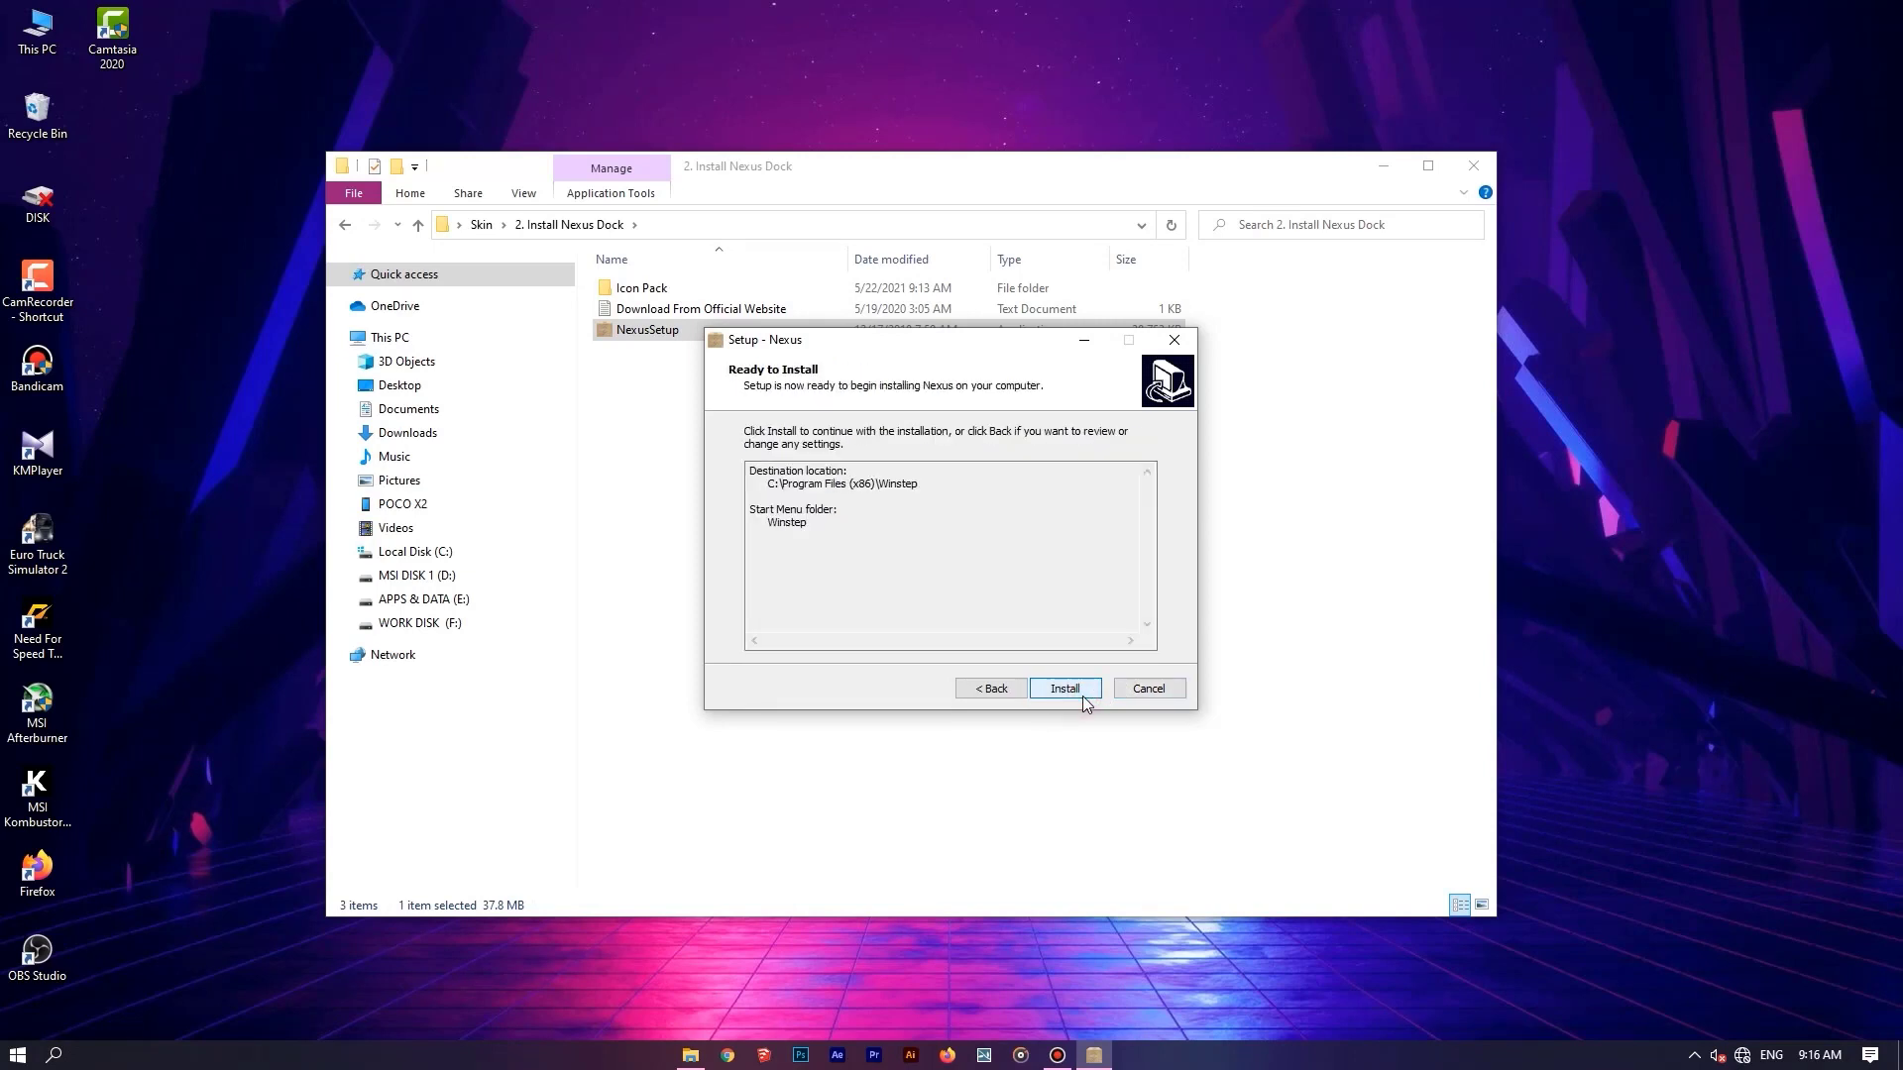
pyautogui.click(1082, 696)
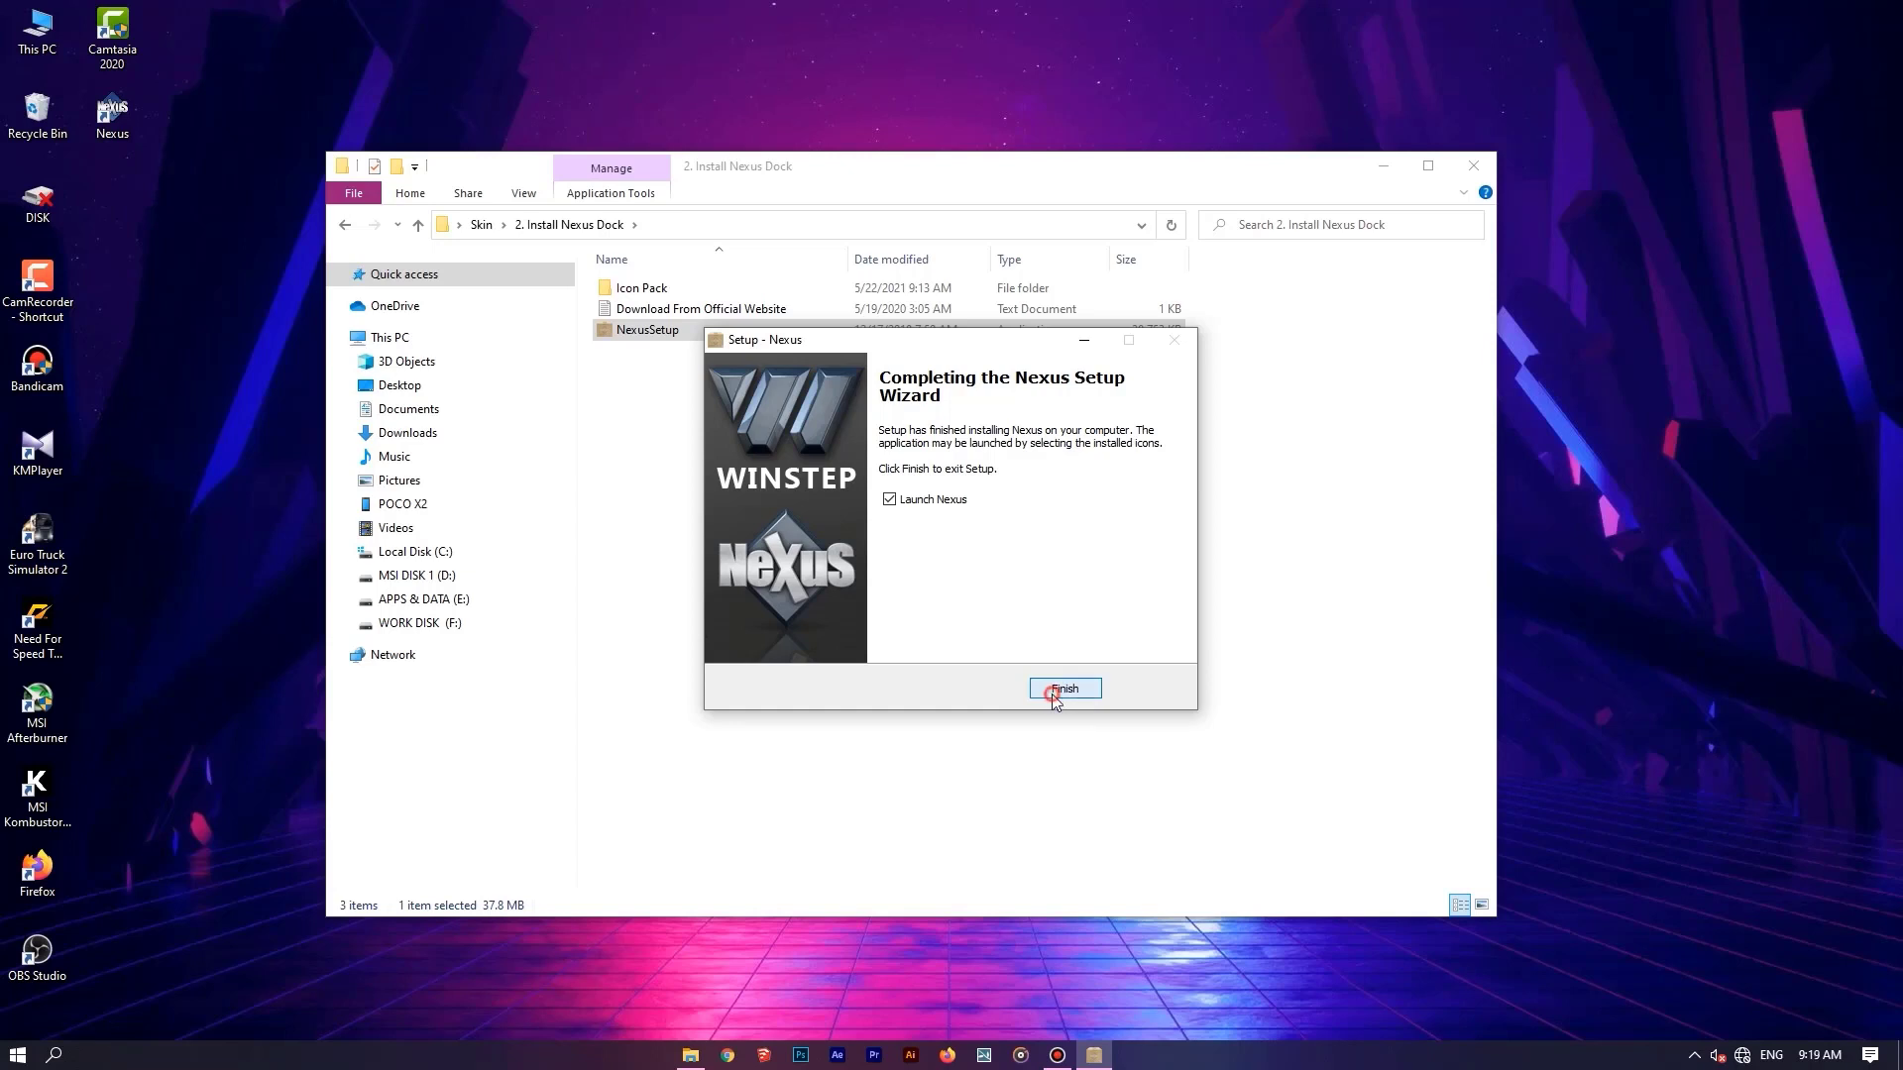
pyautogui.click(1054, 690)
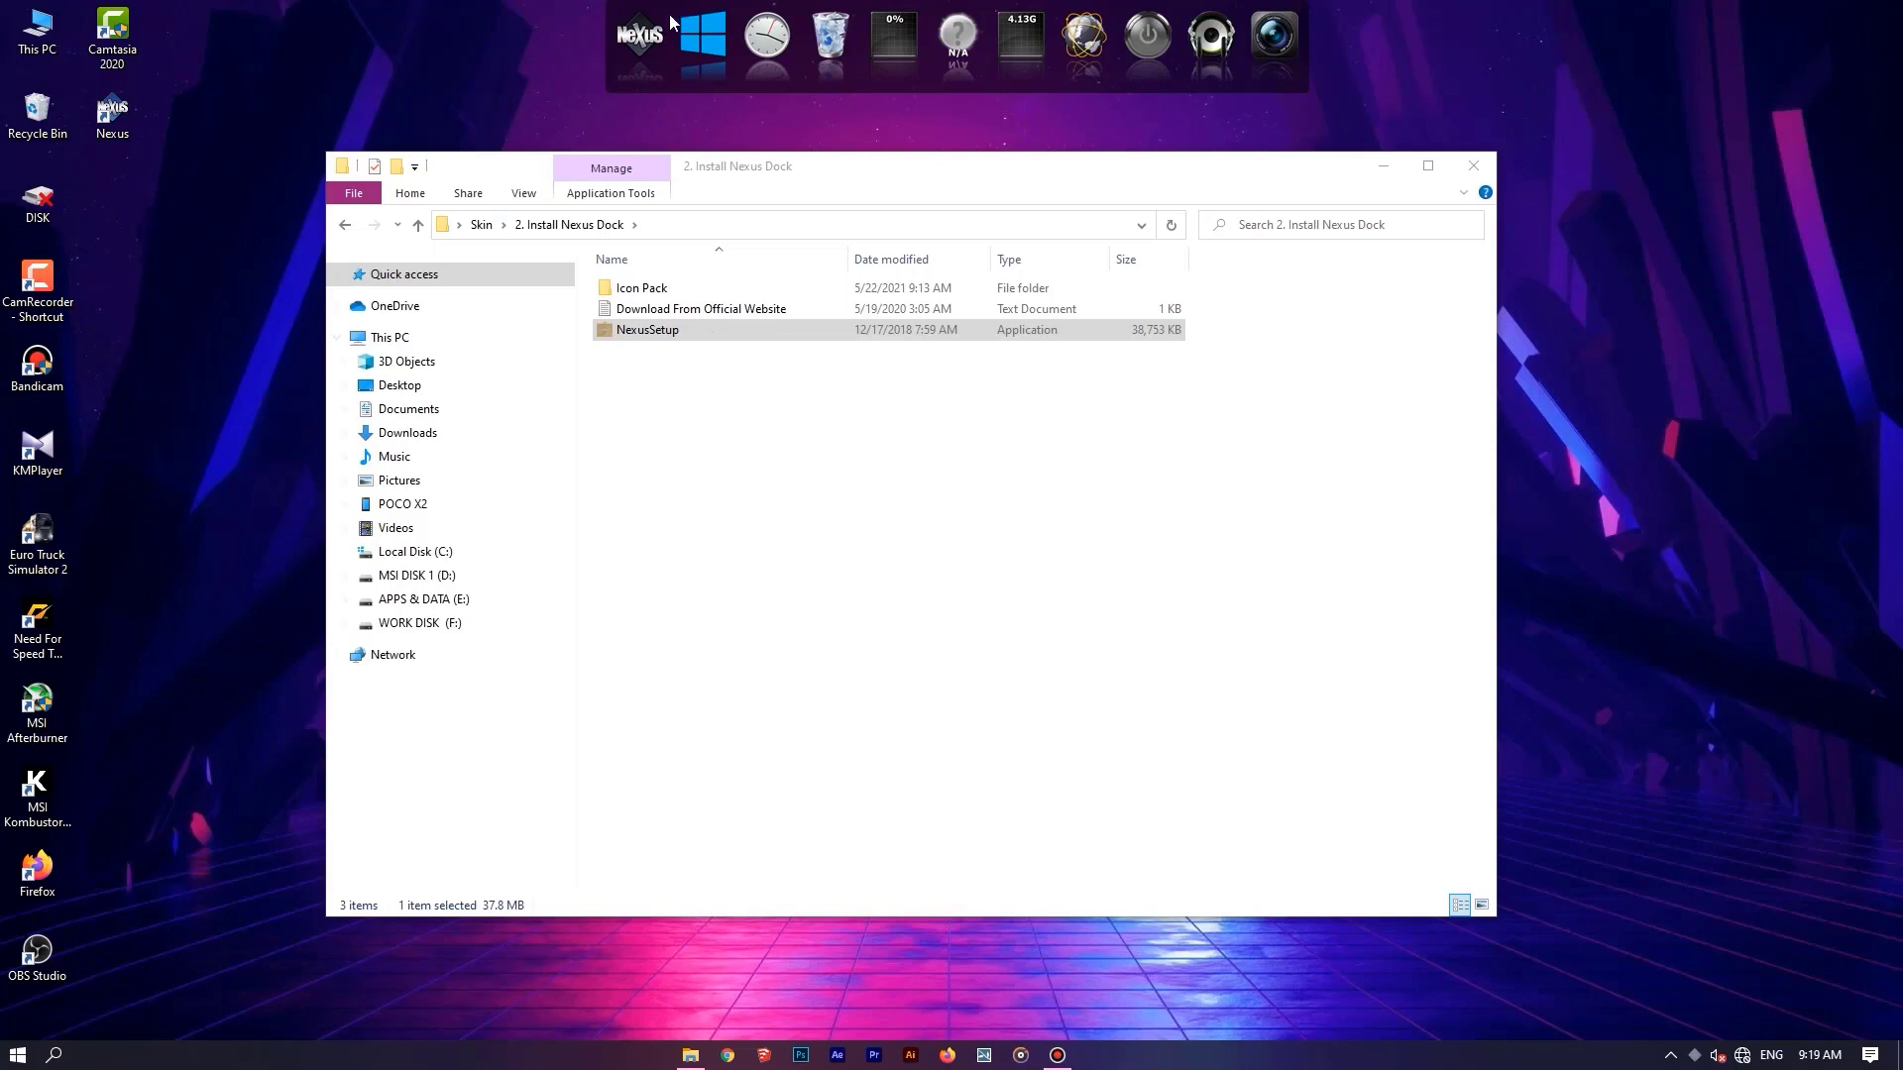
# Copy the Icons folder from the Nexus Dock's Icon Pack folder to the root of Local Disk (C:).
pyautogui.doubleClick(654, 288)
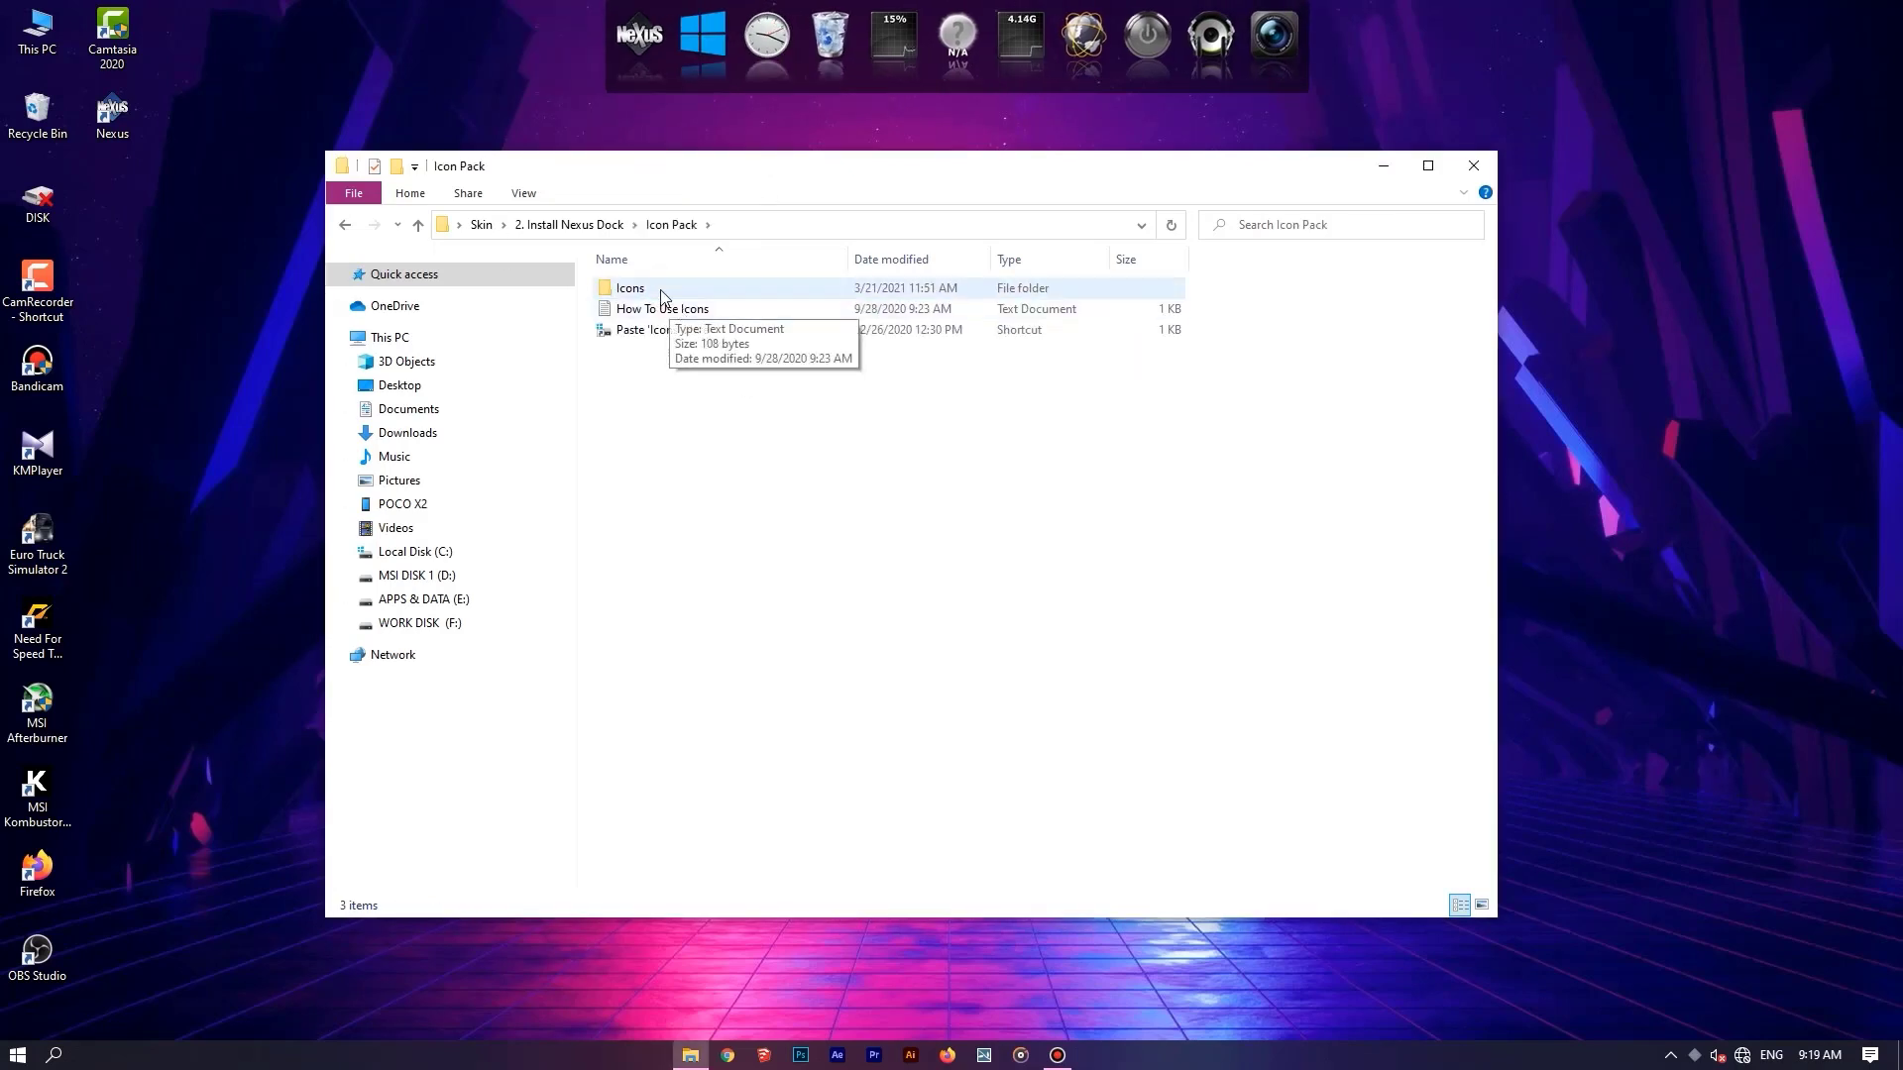
pyautogui.doubleClick(660, 290)
pyautogui.hotkey('alt', 'Left')
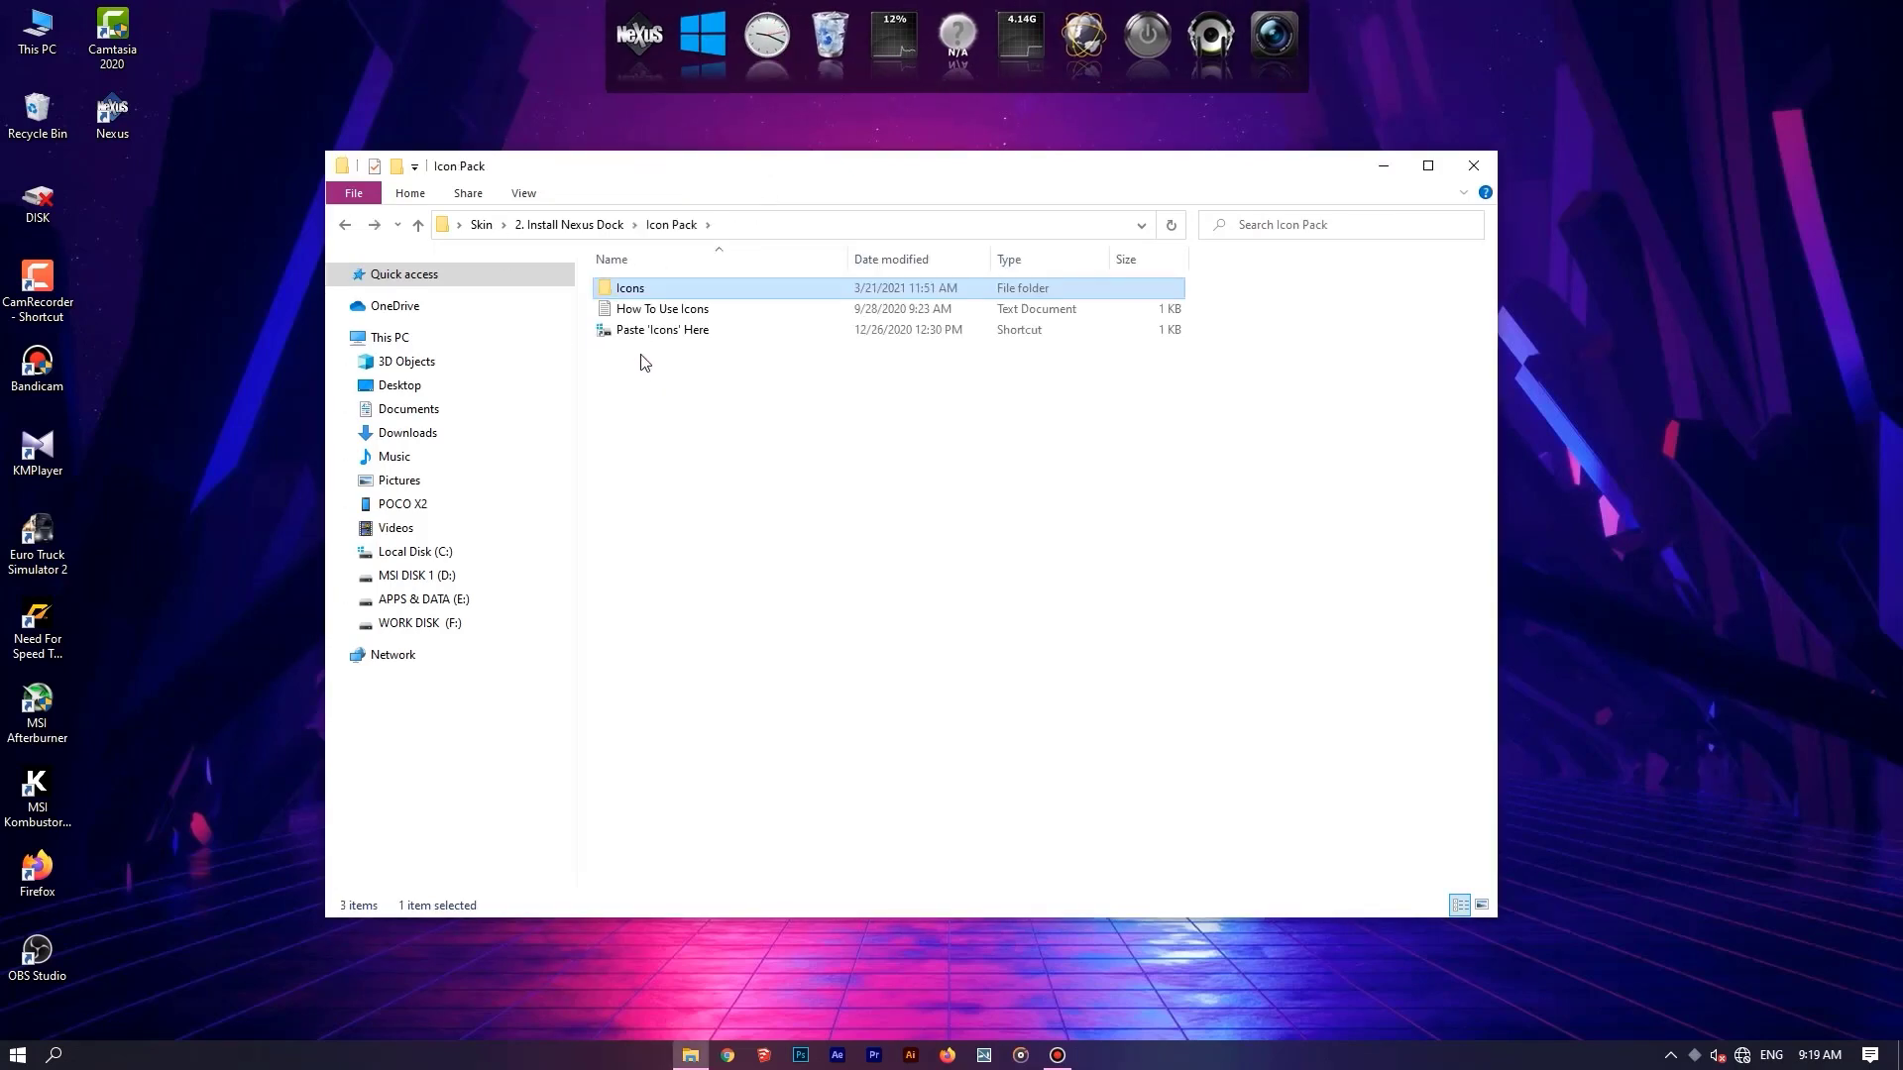
pyautogui.click(651, 295)
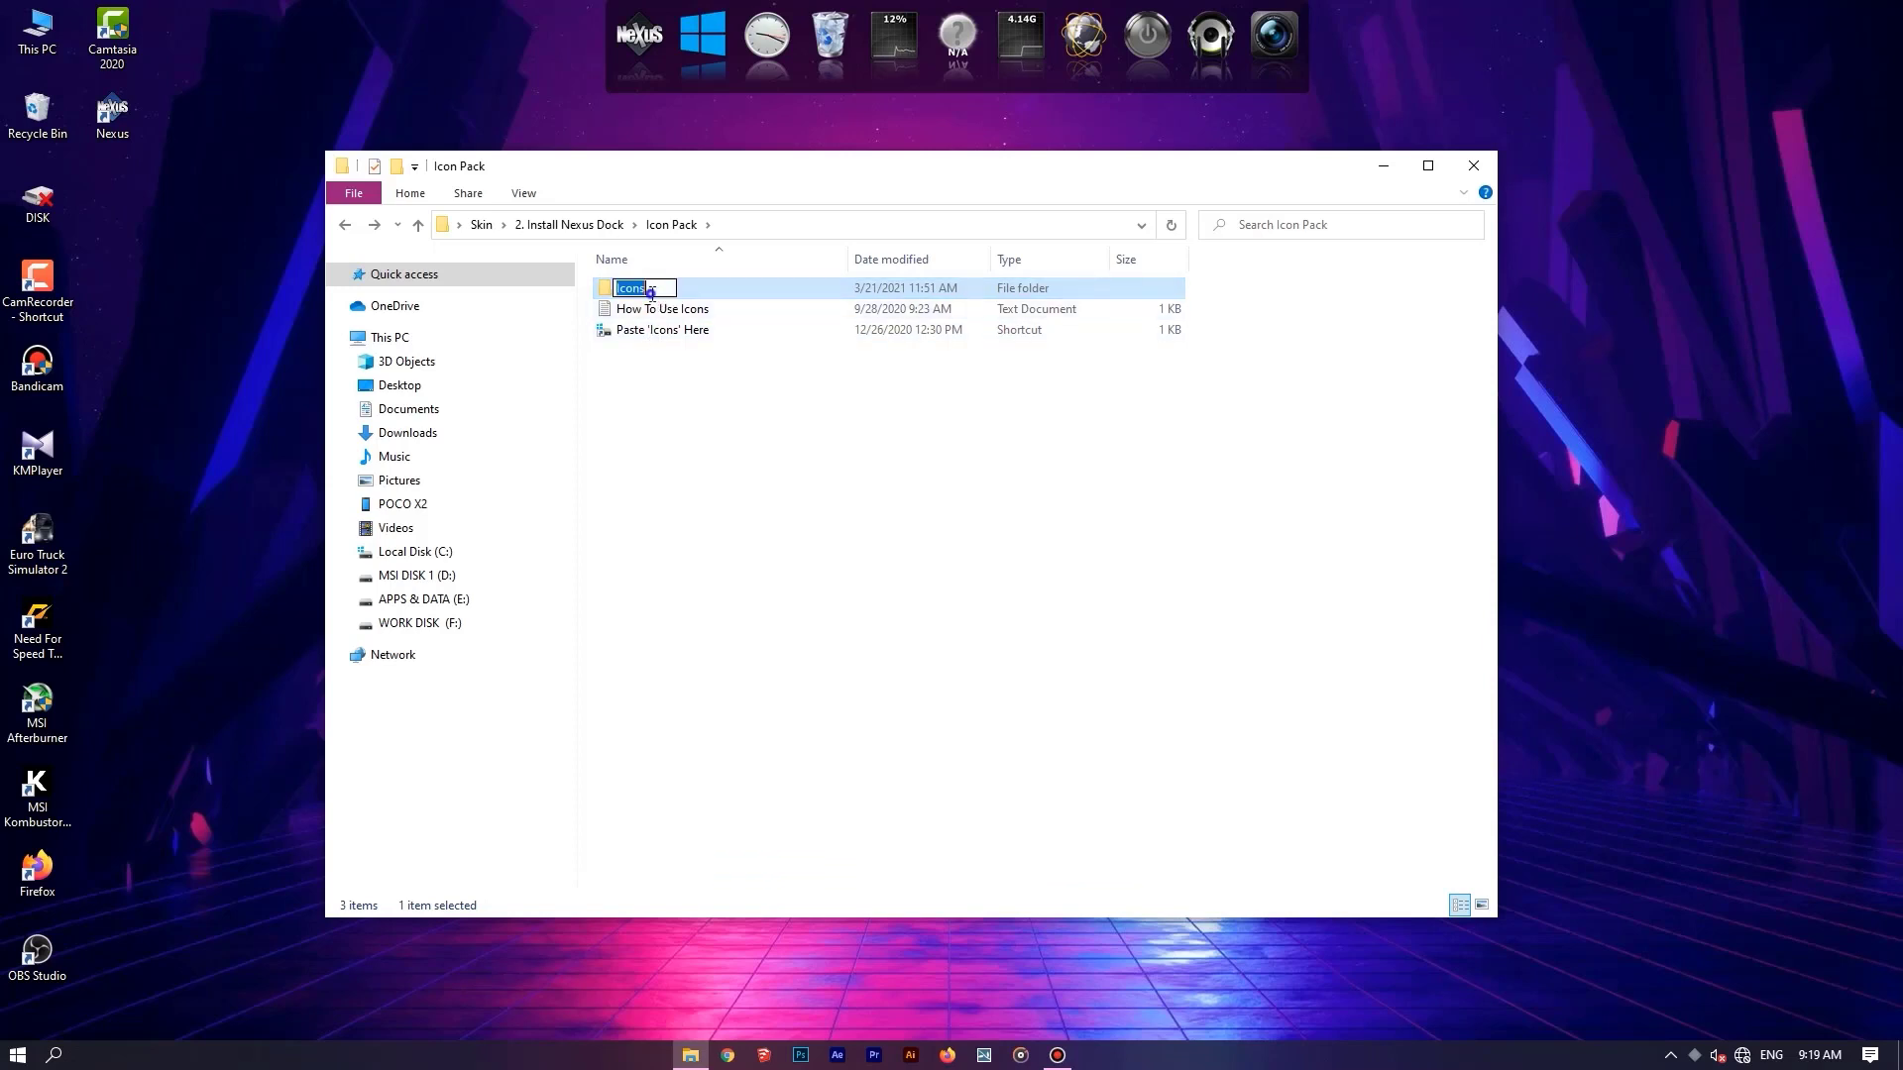
pyautogui.rightClick(651, 288)
pyautogui.click(720, 285)
pyautogui.rightClick(720, 286)
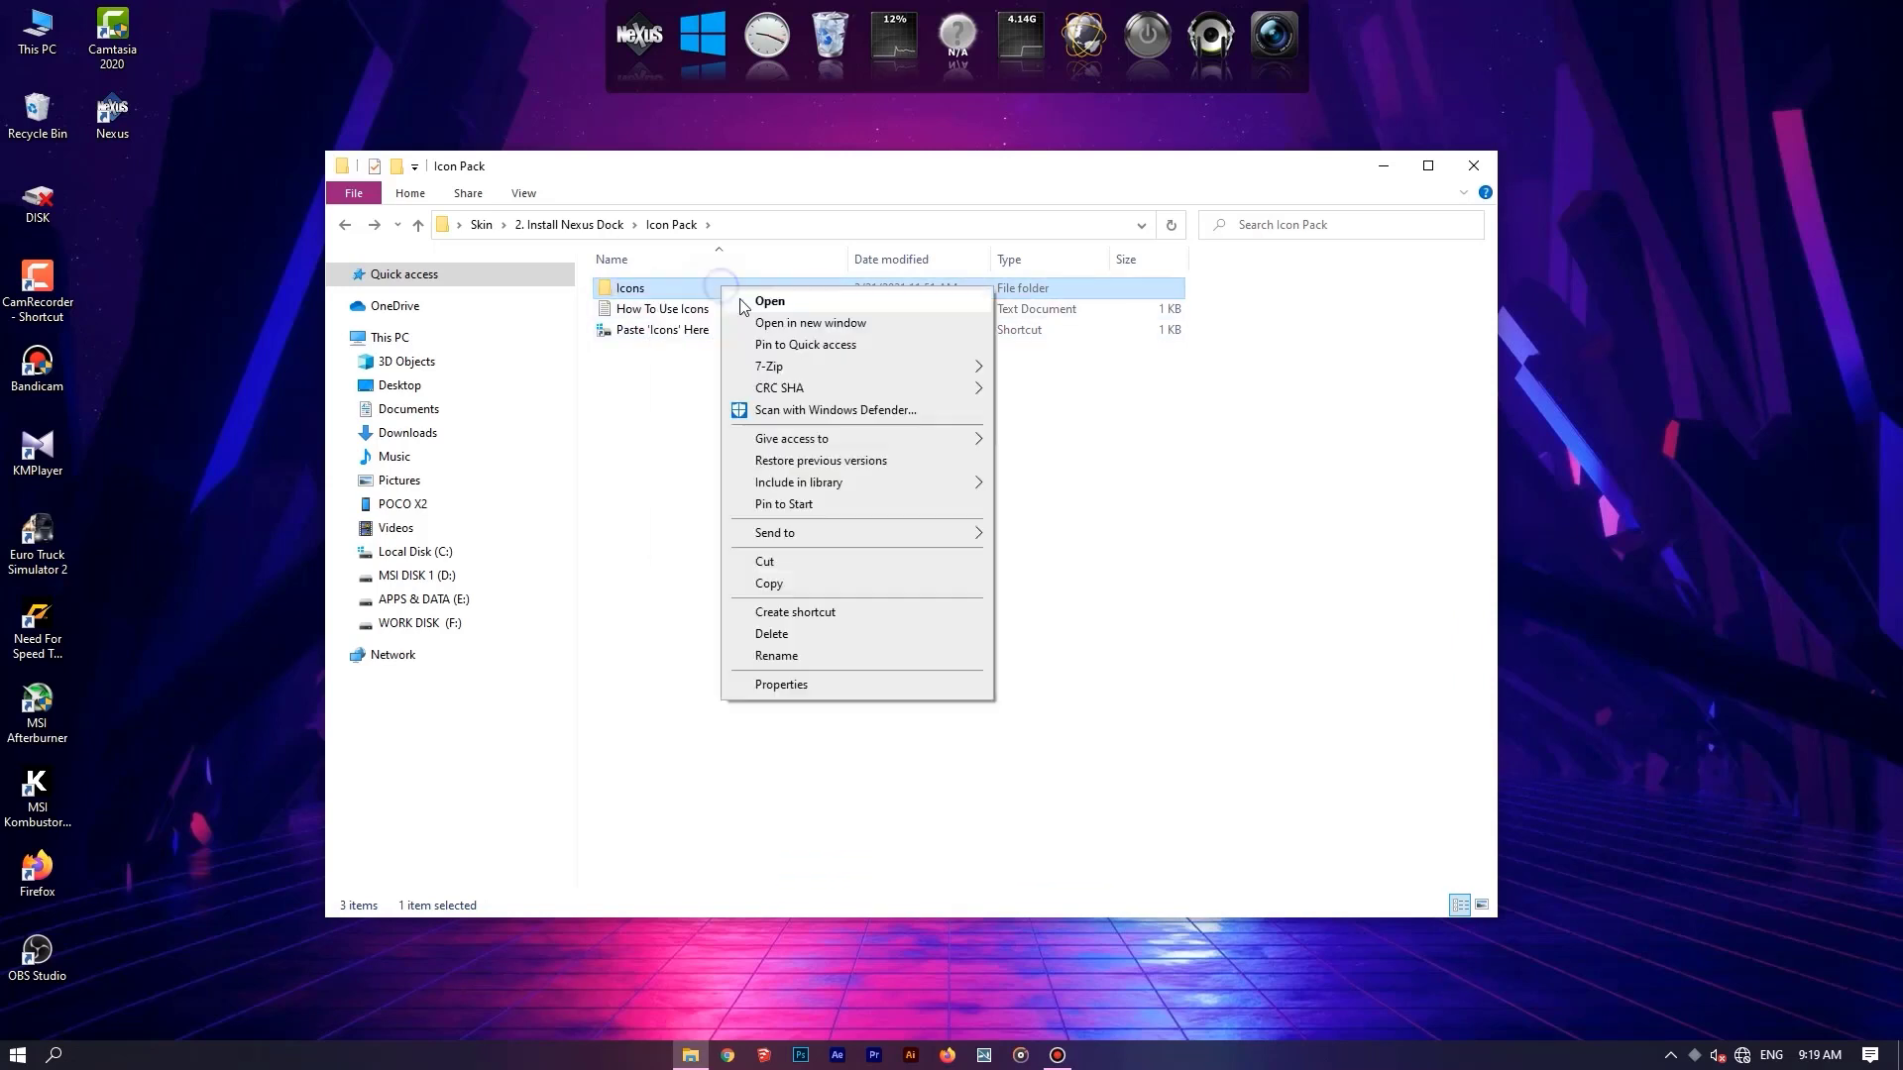
pyautogui.click(790, 590)
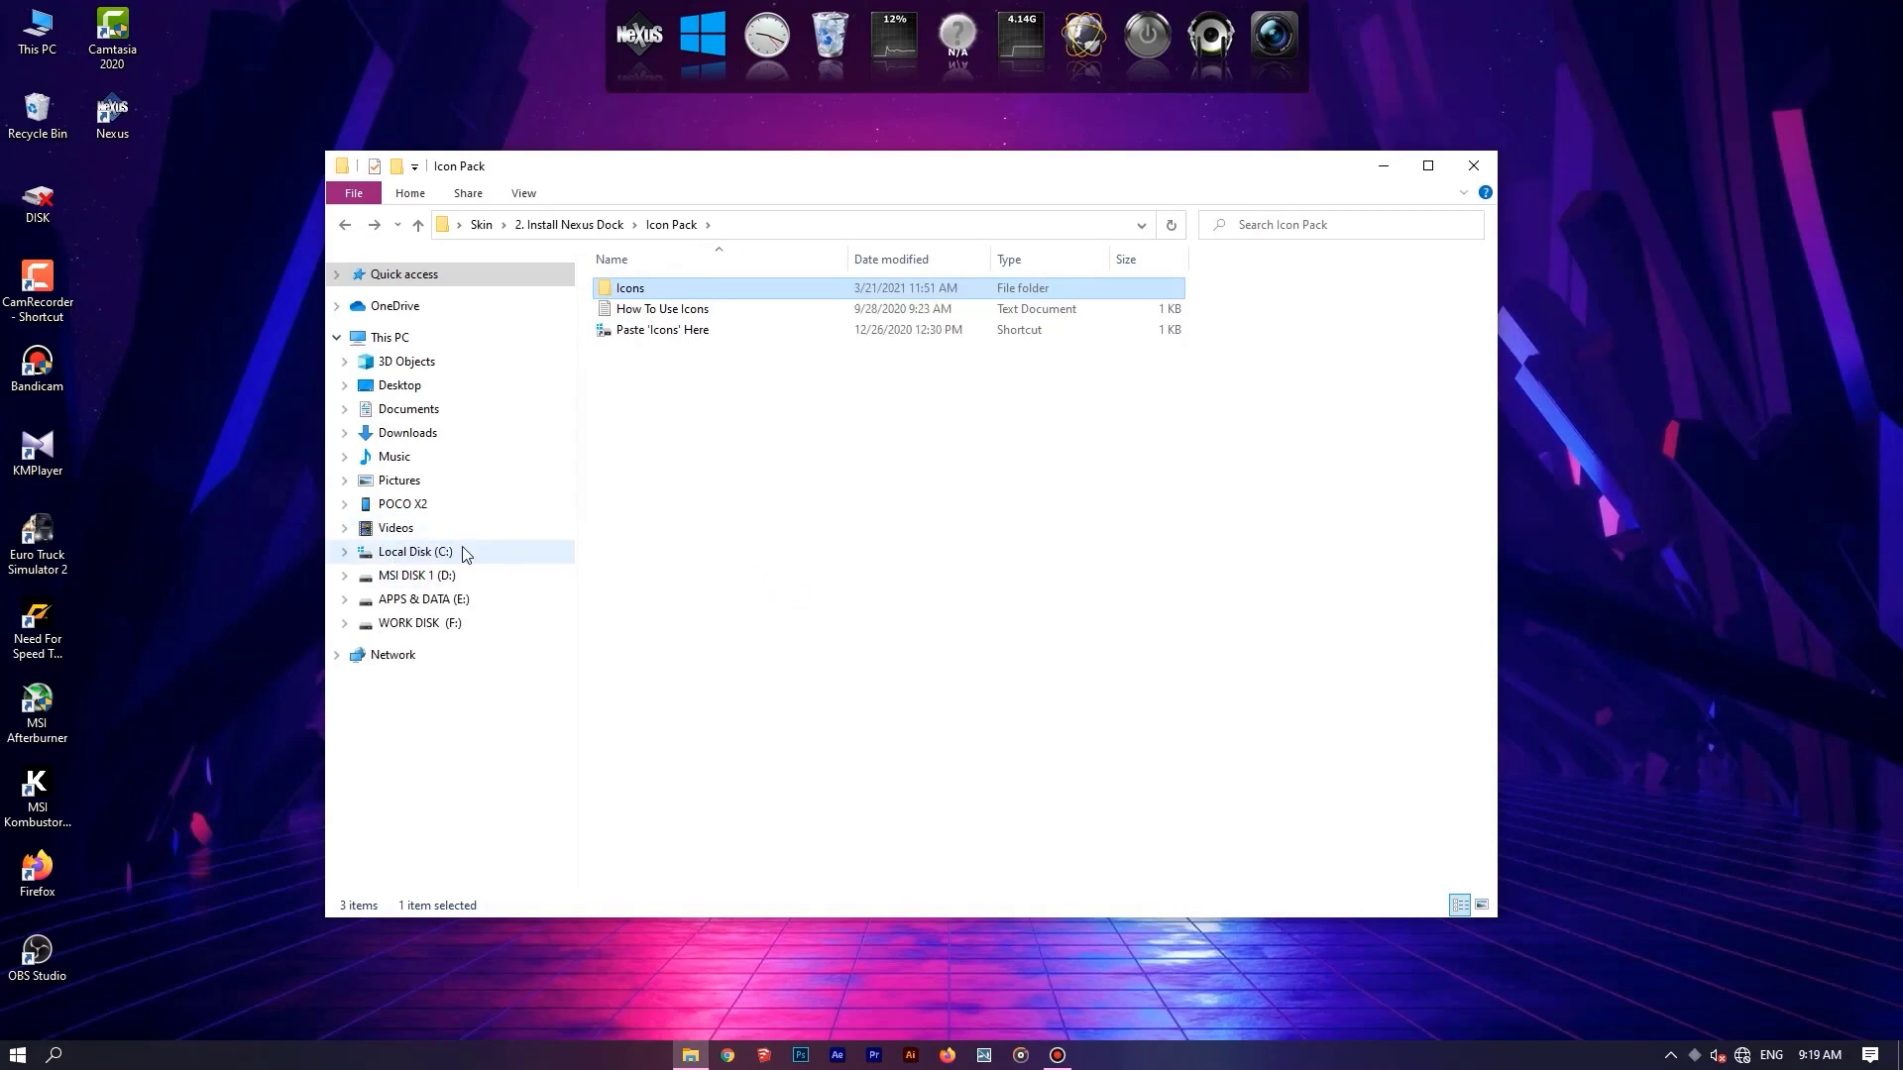
pyautogui.click(416, 552)
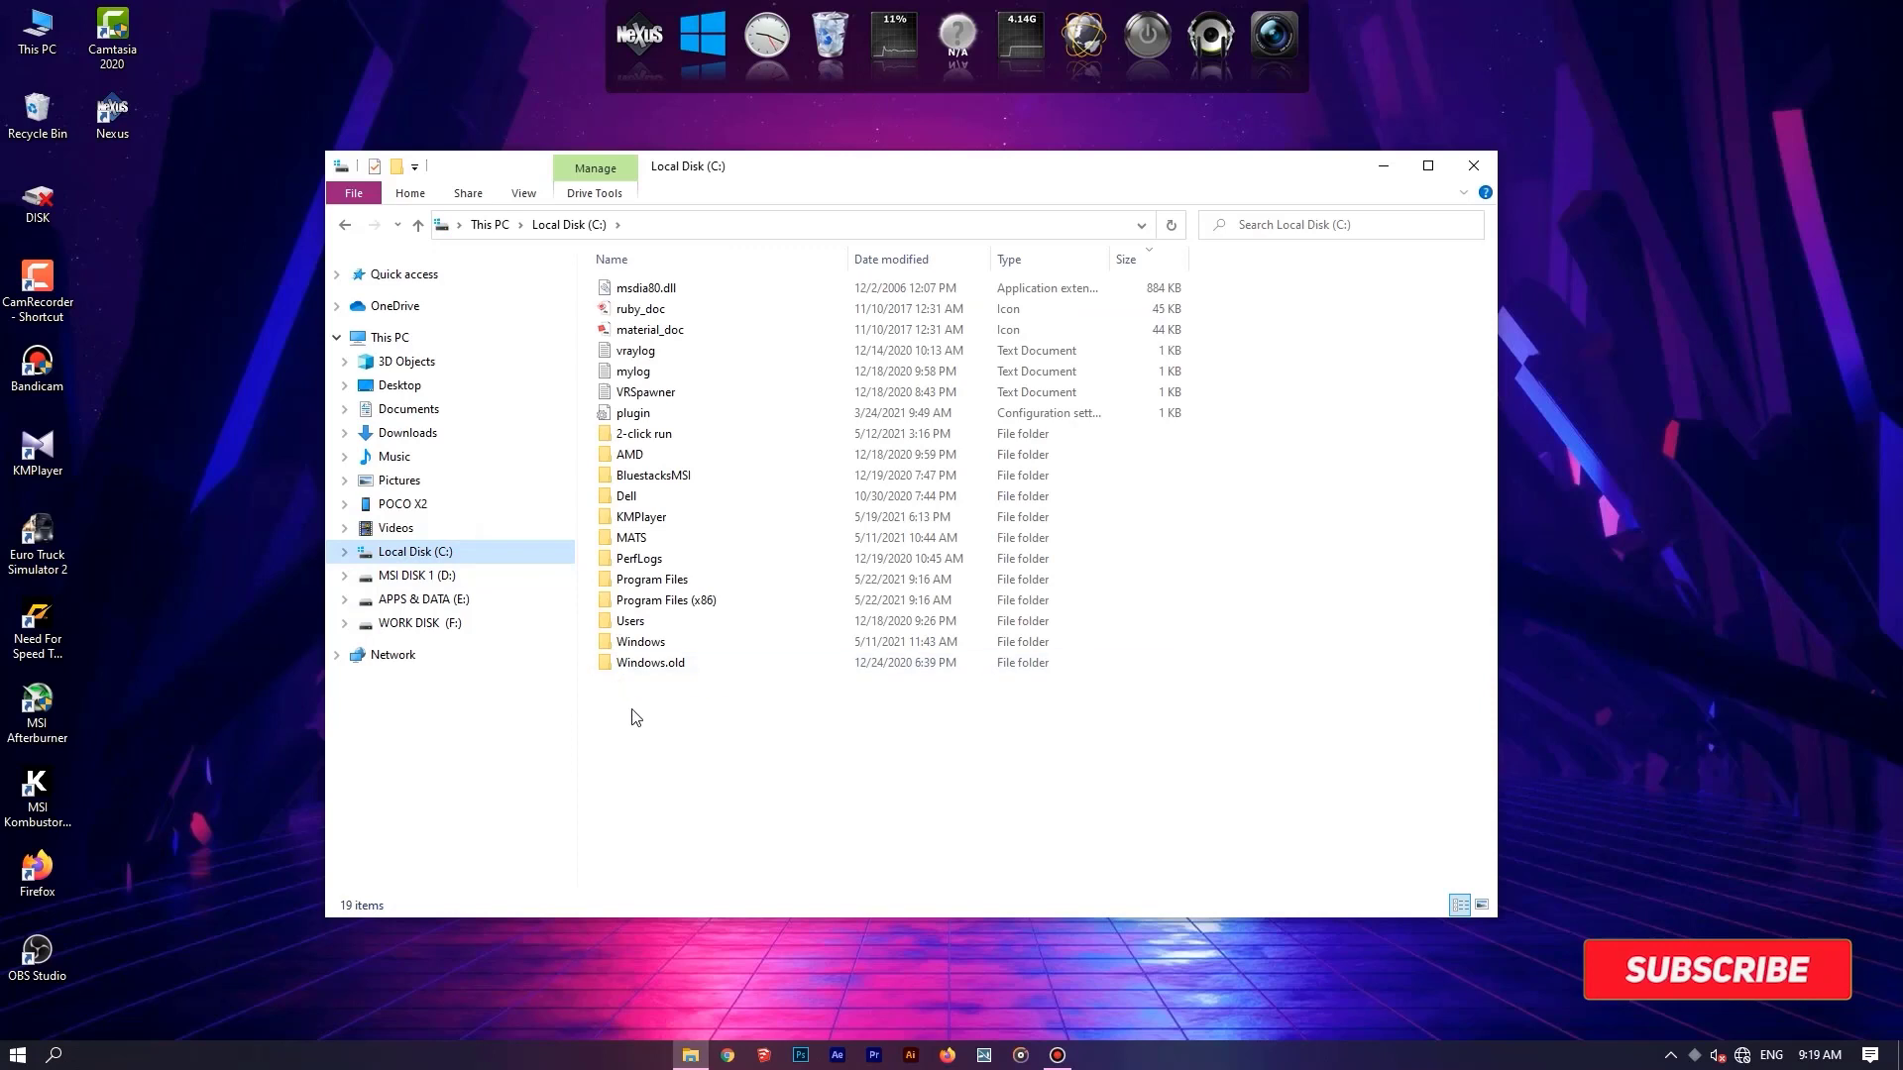
pyautogui.rightClick(766, 745)
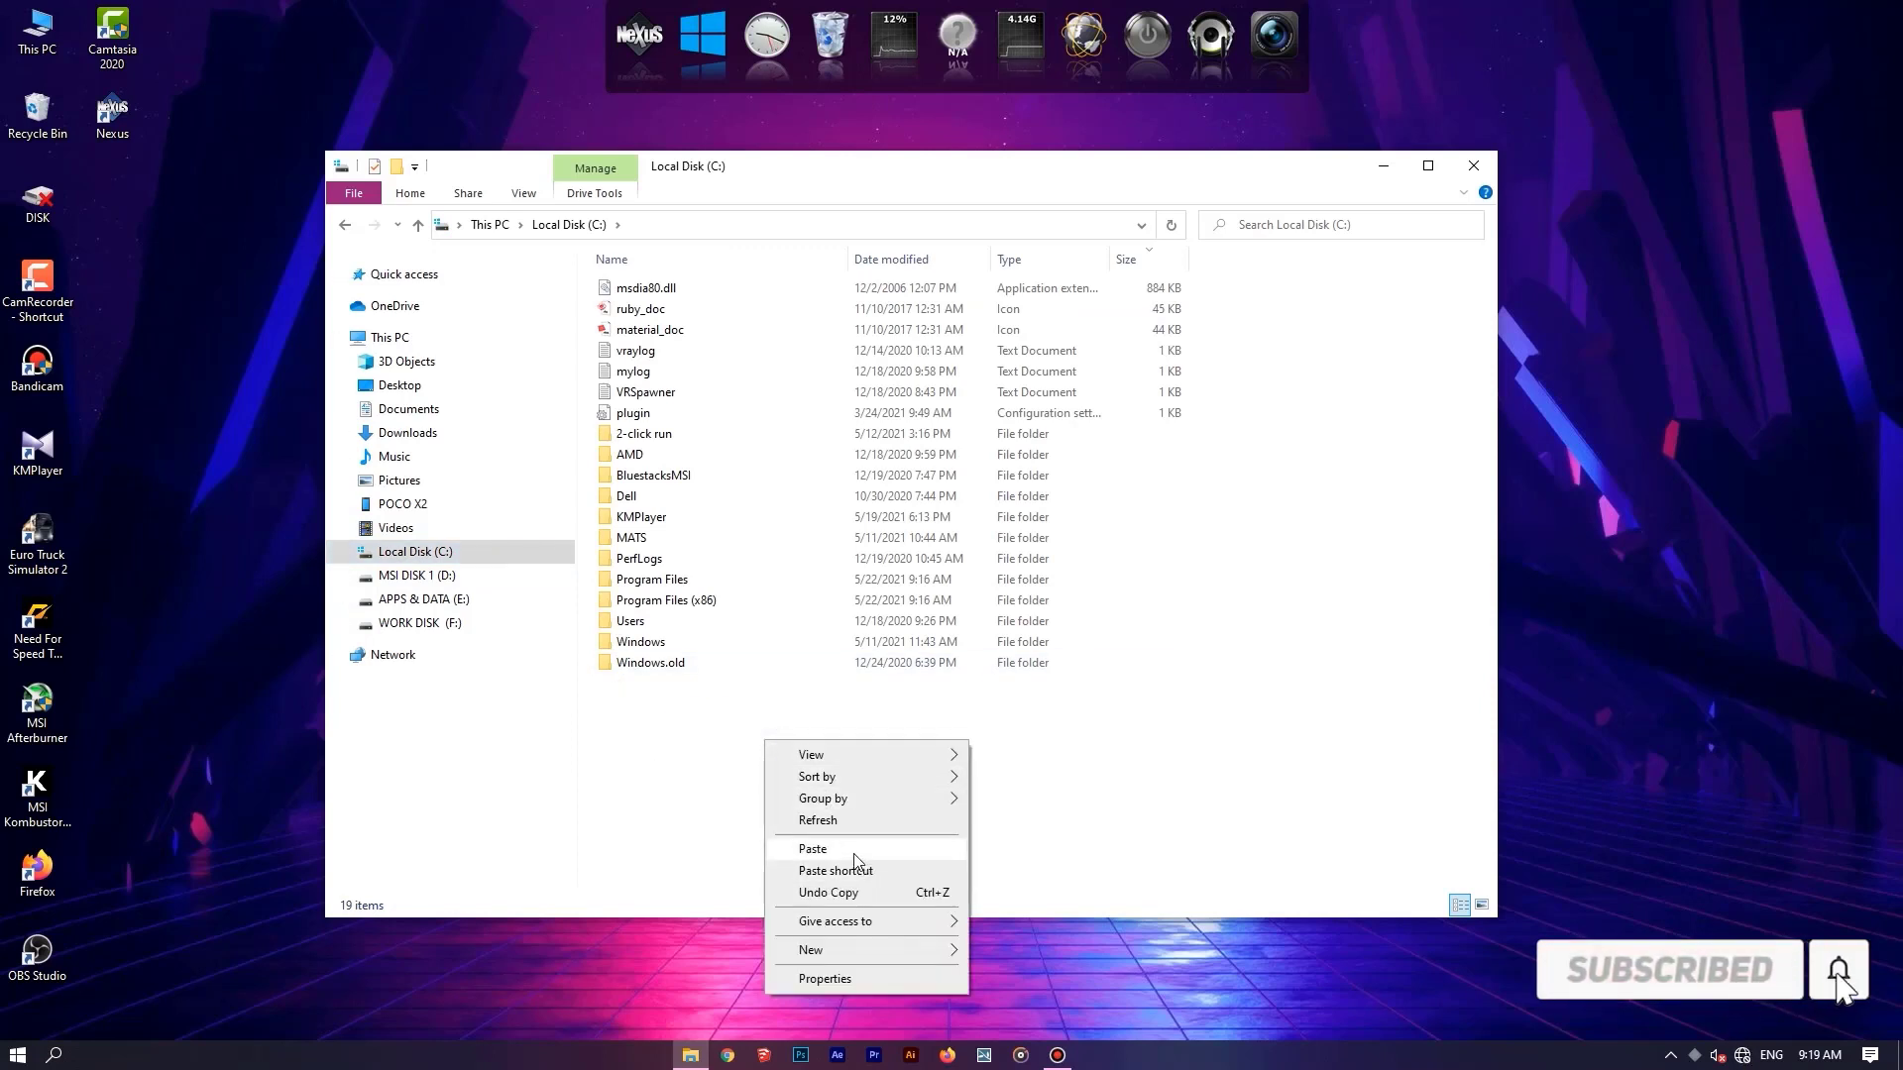
pyautogui.click(885, 851)
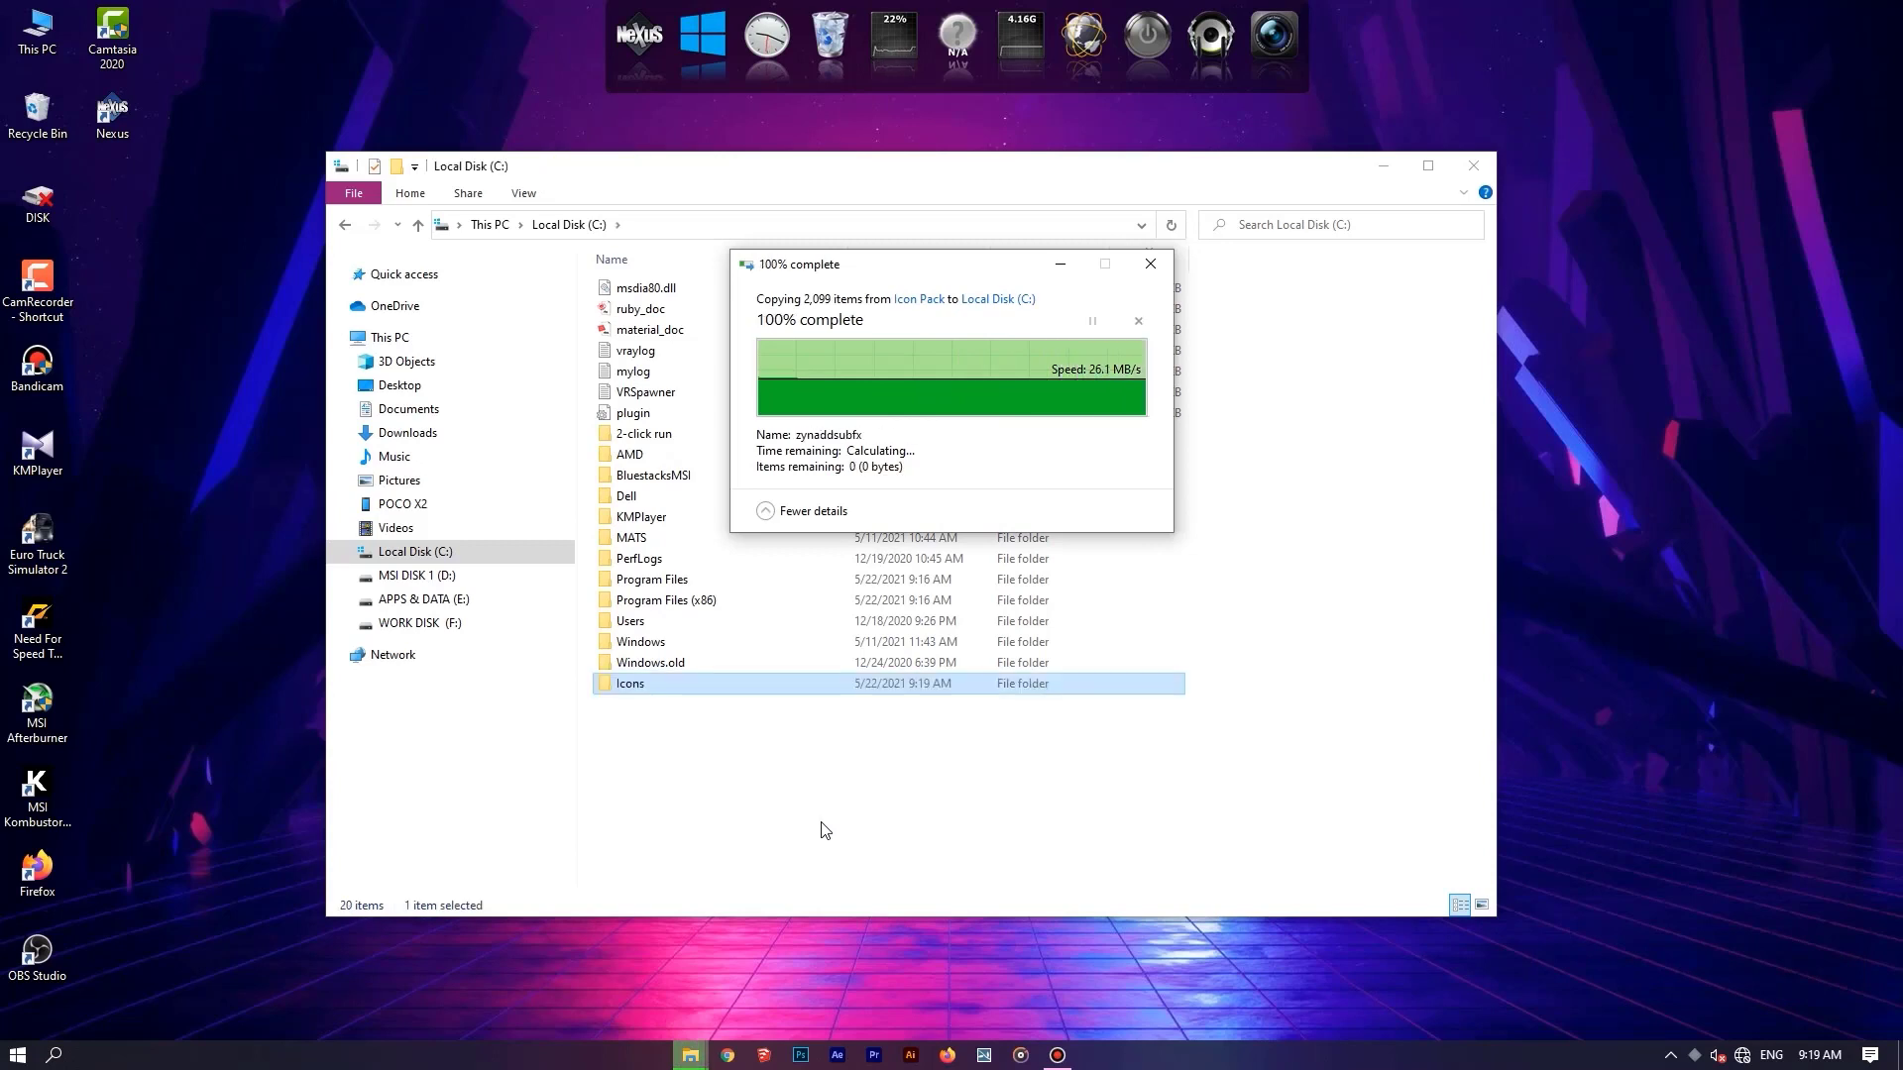
# Look through the icon images in the PNG subfolder of the copied Icons folder.
pyautogui.doubleClick(712, 690)
pyautogui.doubleClick(645, 295)
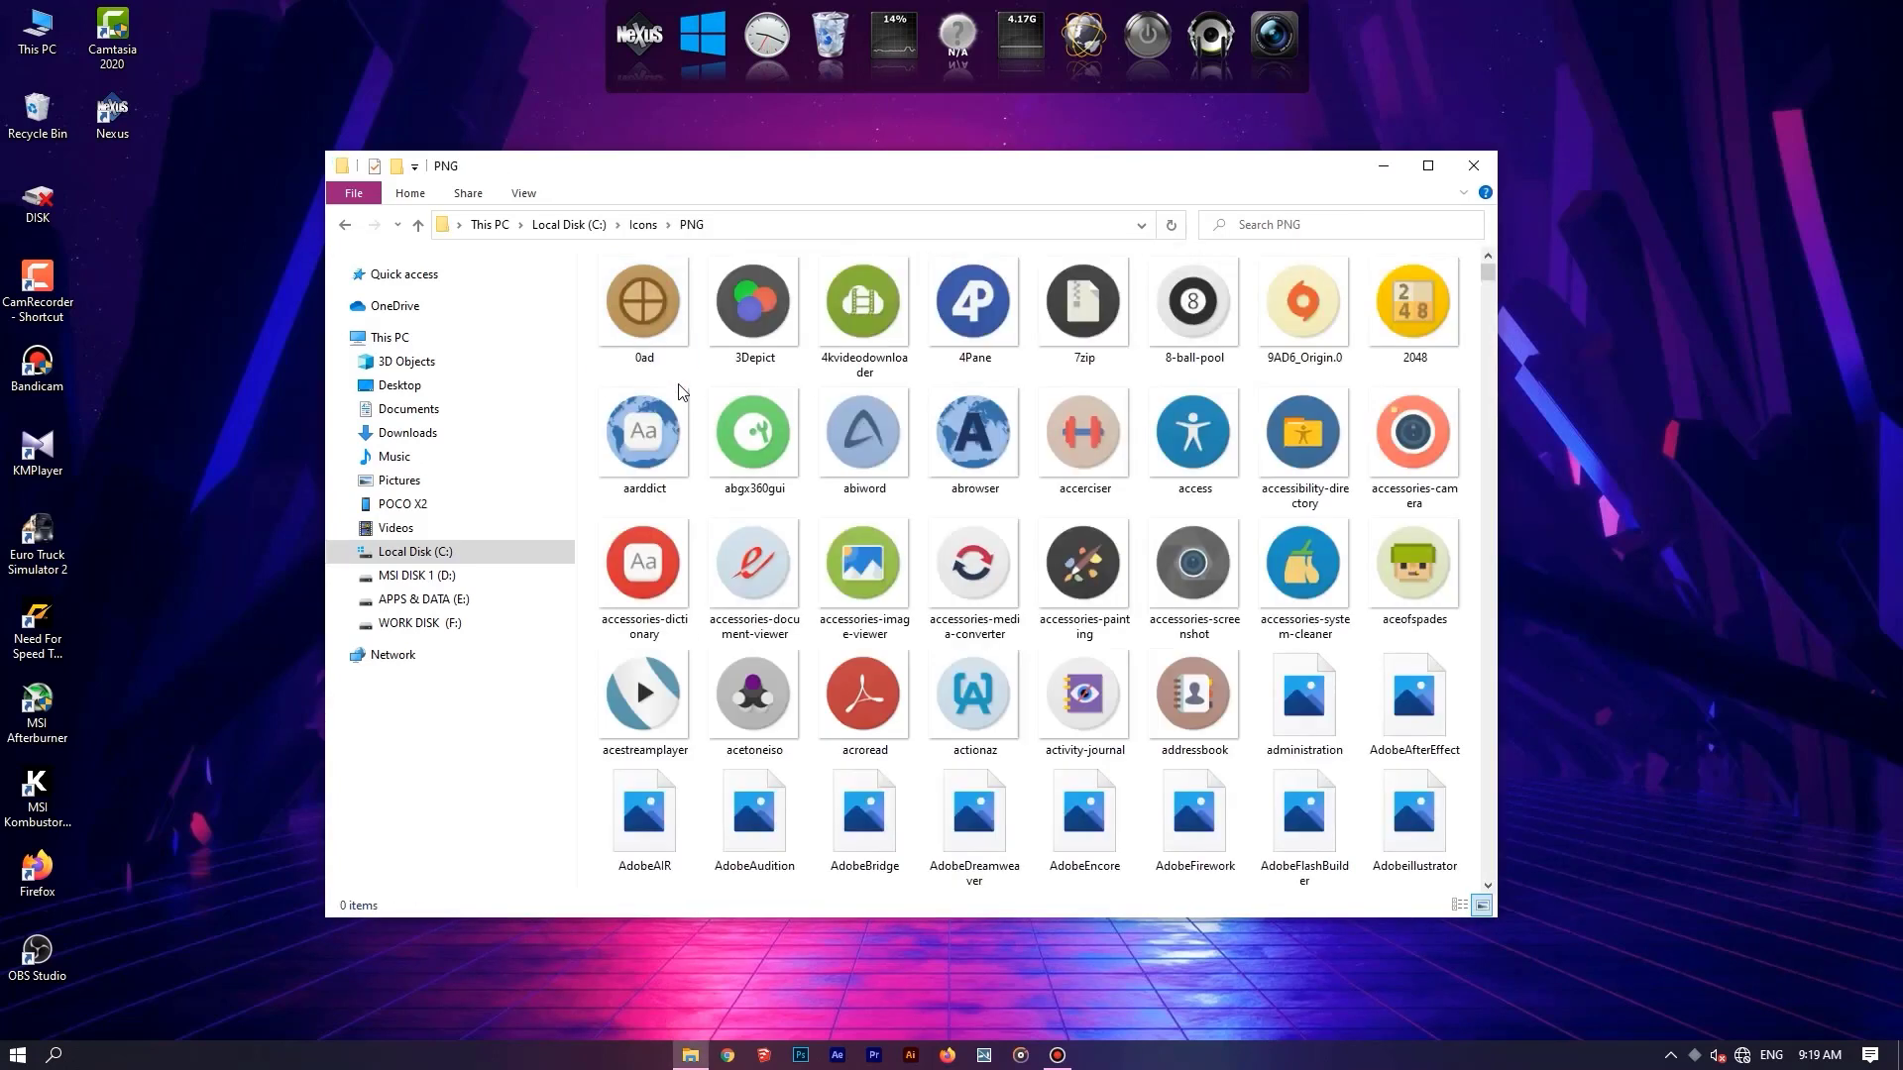
pyautogui.scroll(-5, 765, 512)
pyautogui.scroll(-10, 765, 513)
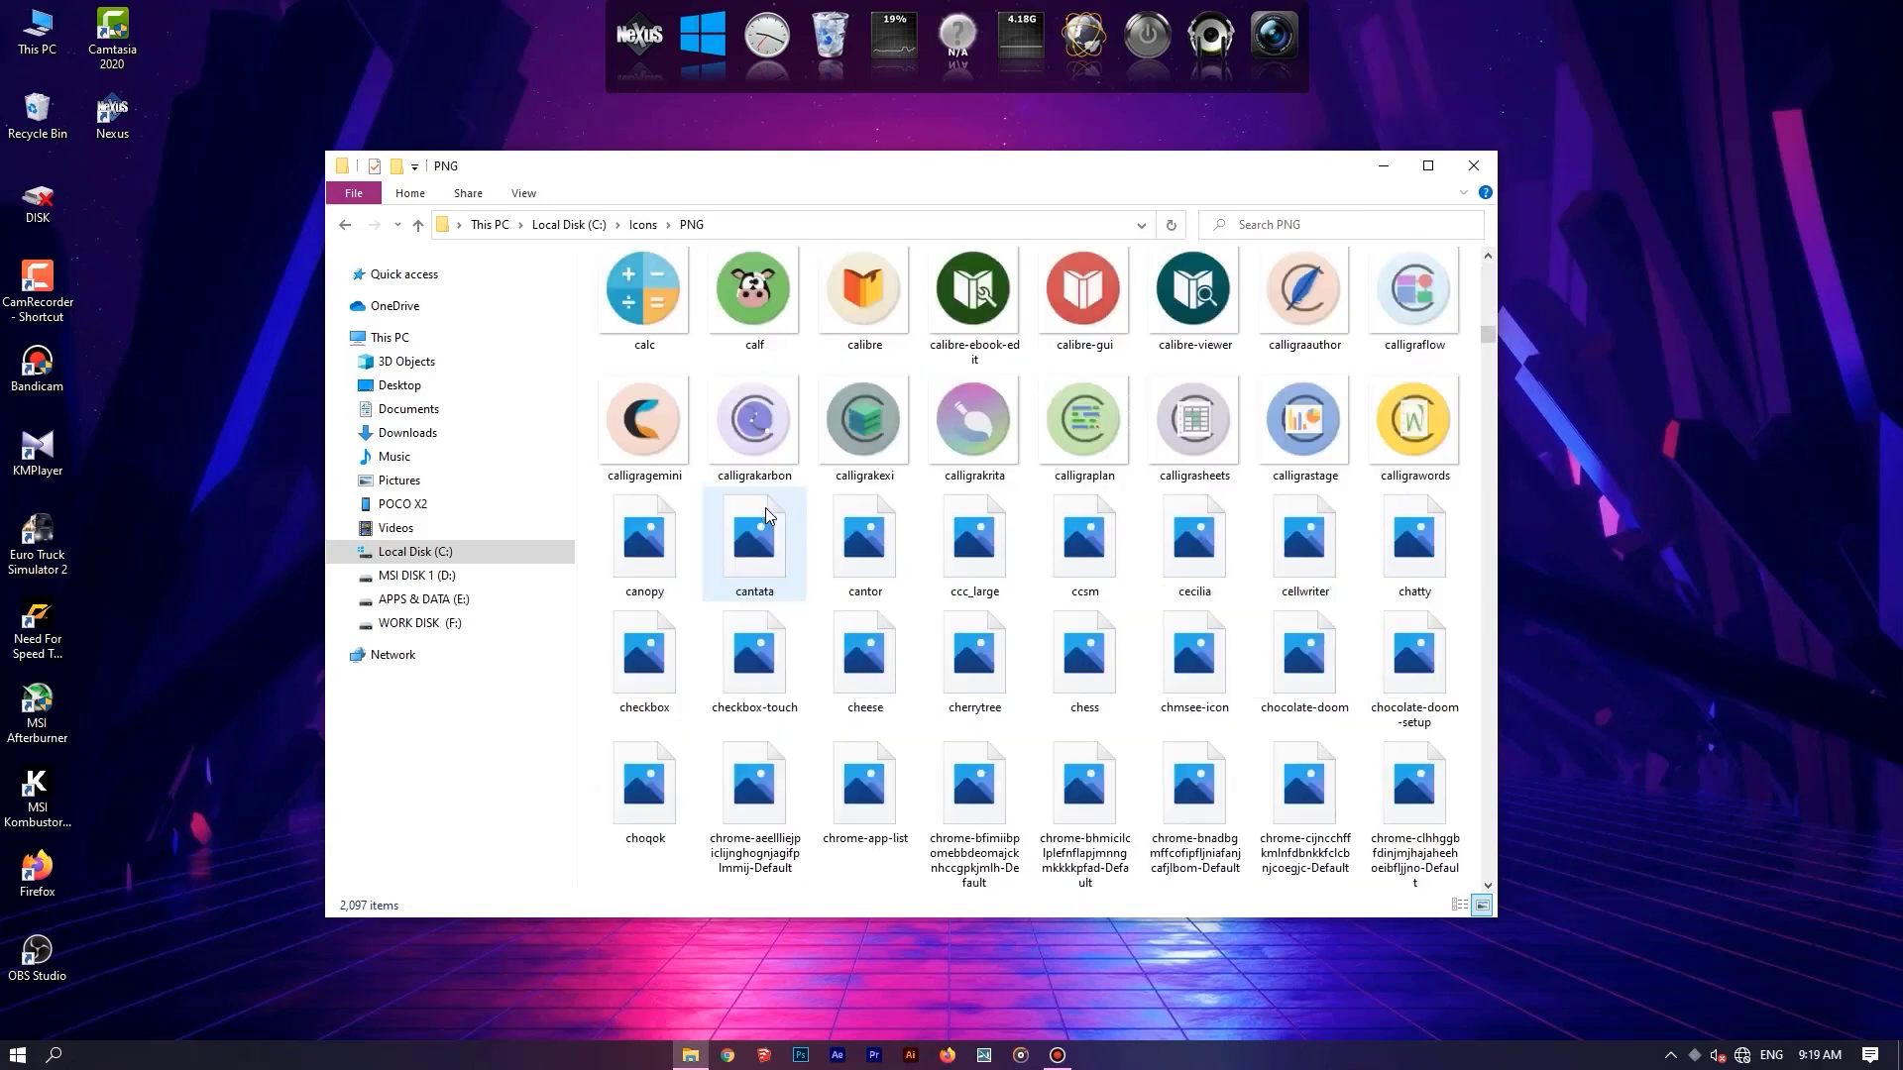
# Return to the Skin folder and open its "3. Install Skins" subfolder.
pyautogui.hotkey('alt', 'Left')
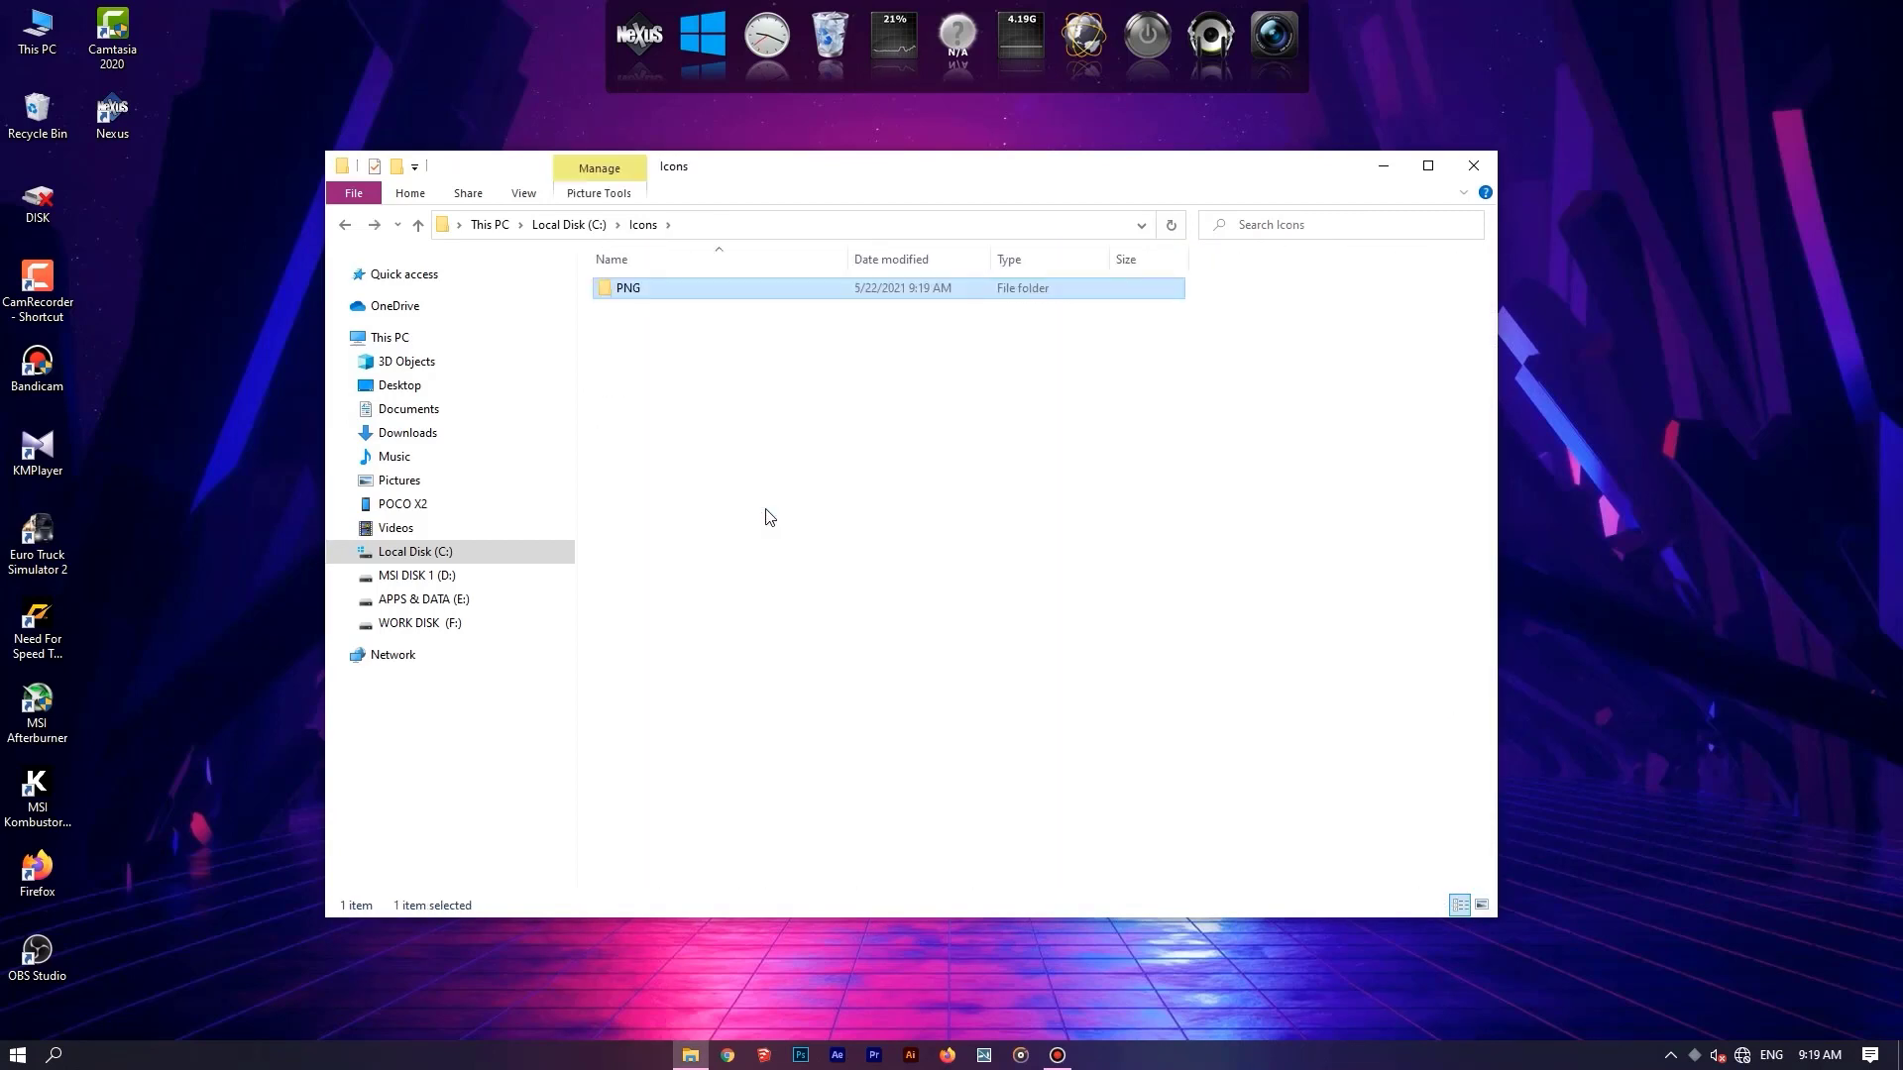
pyautogui.hotkey('alt', 'Left')
pyautogui.hotkey('alt', 'Left')
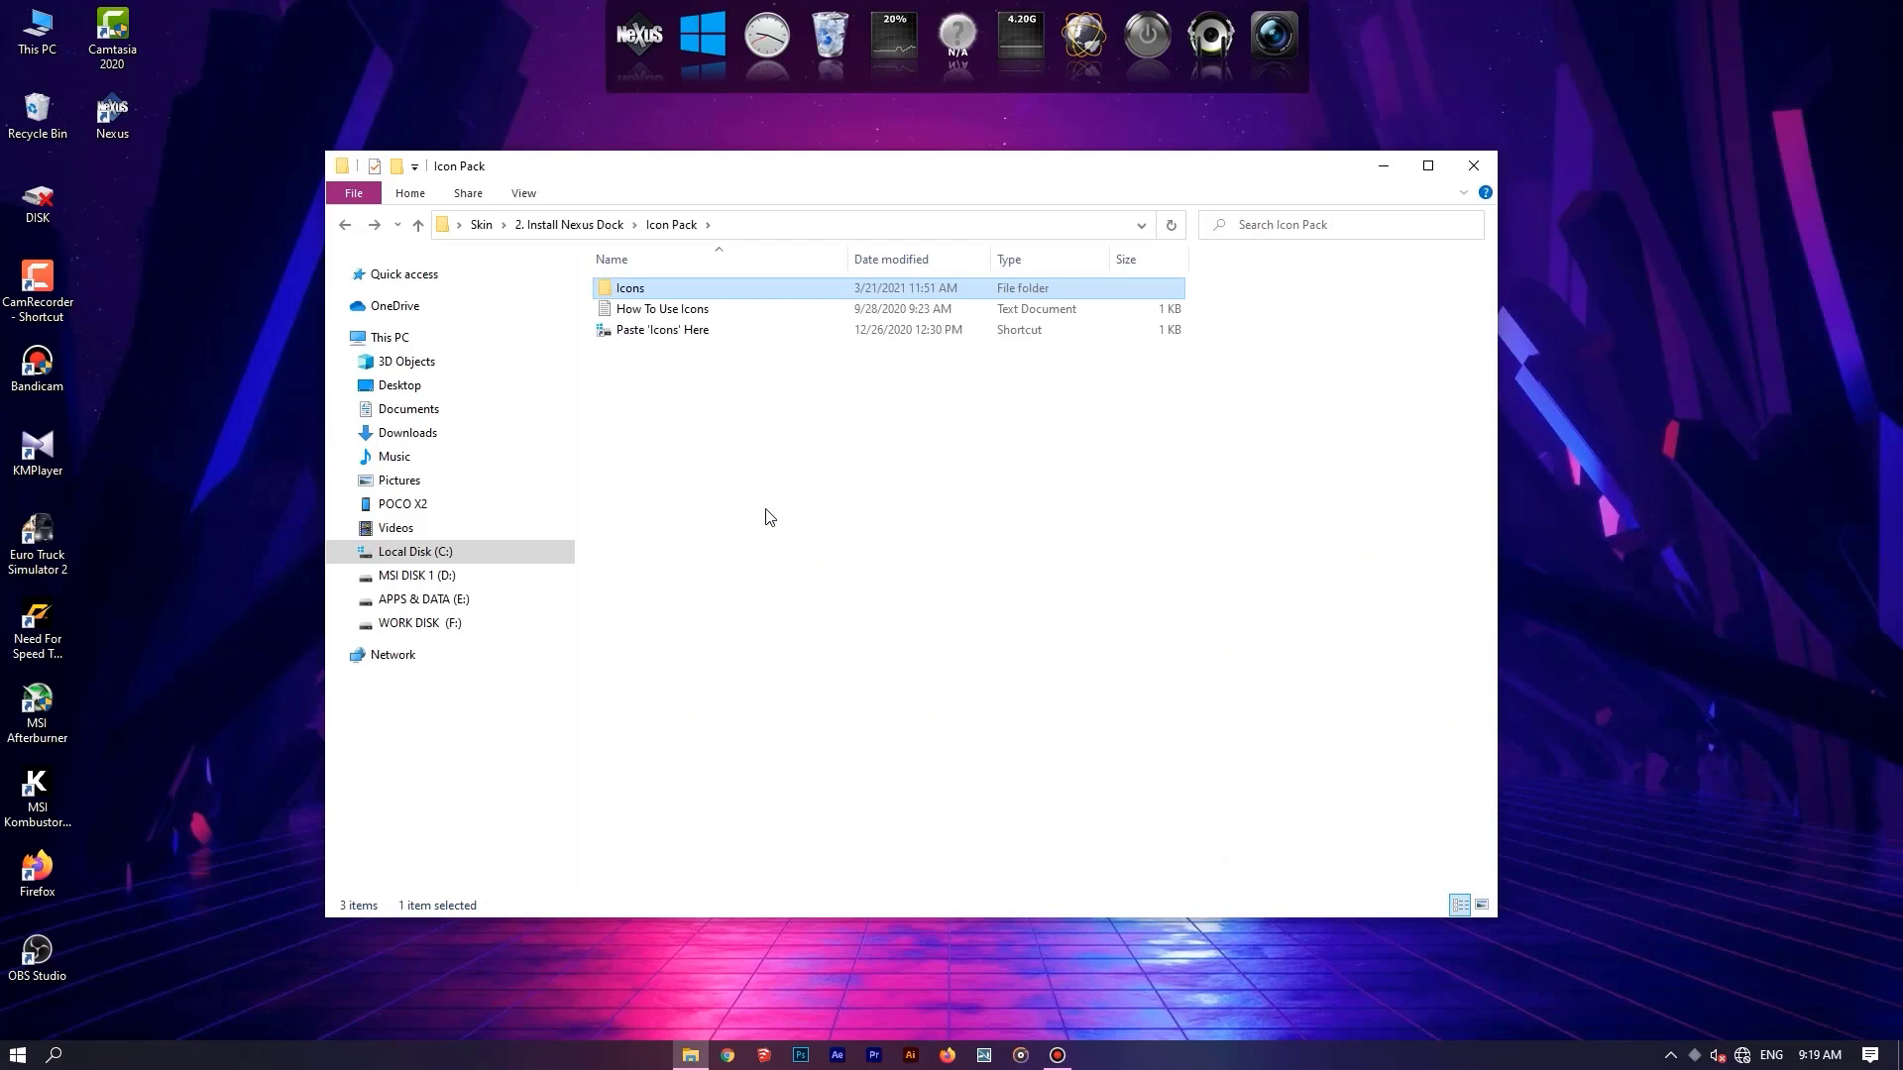
pyautogui.hotkey('alt', 'Left')
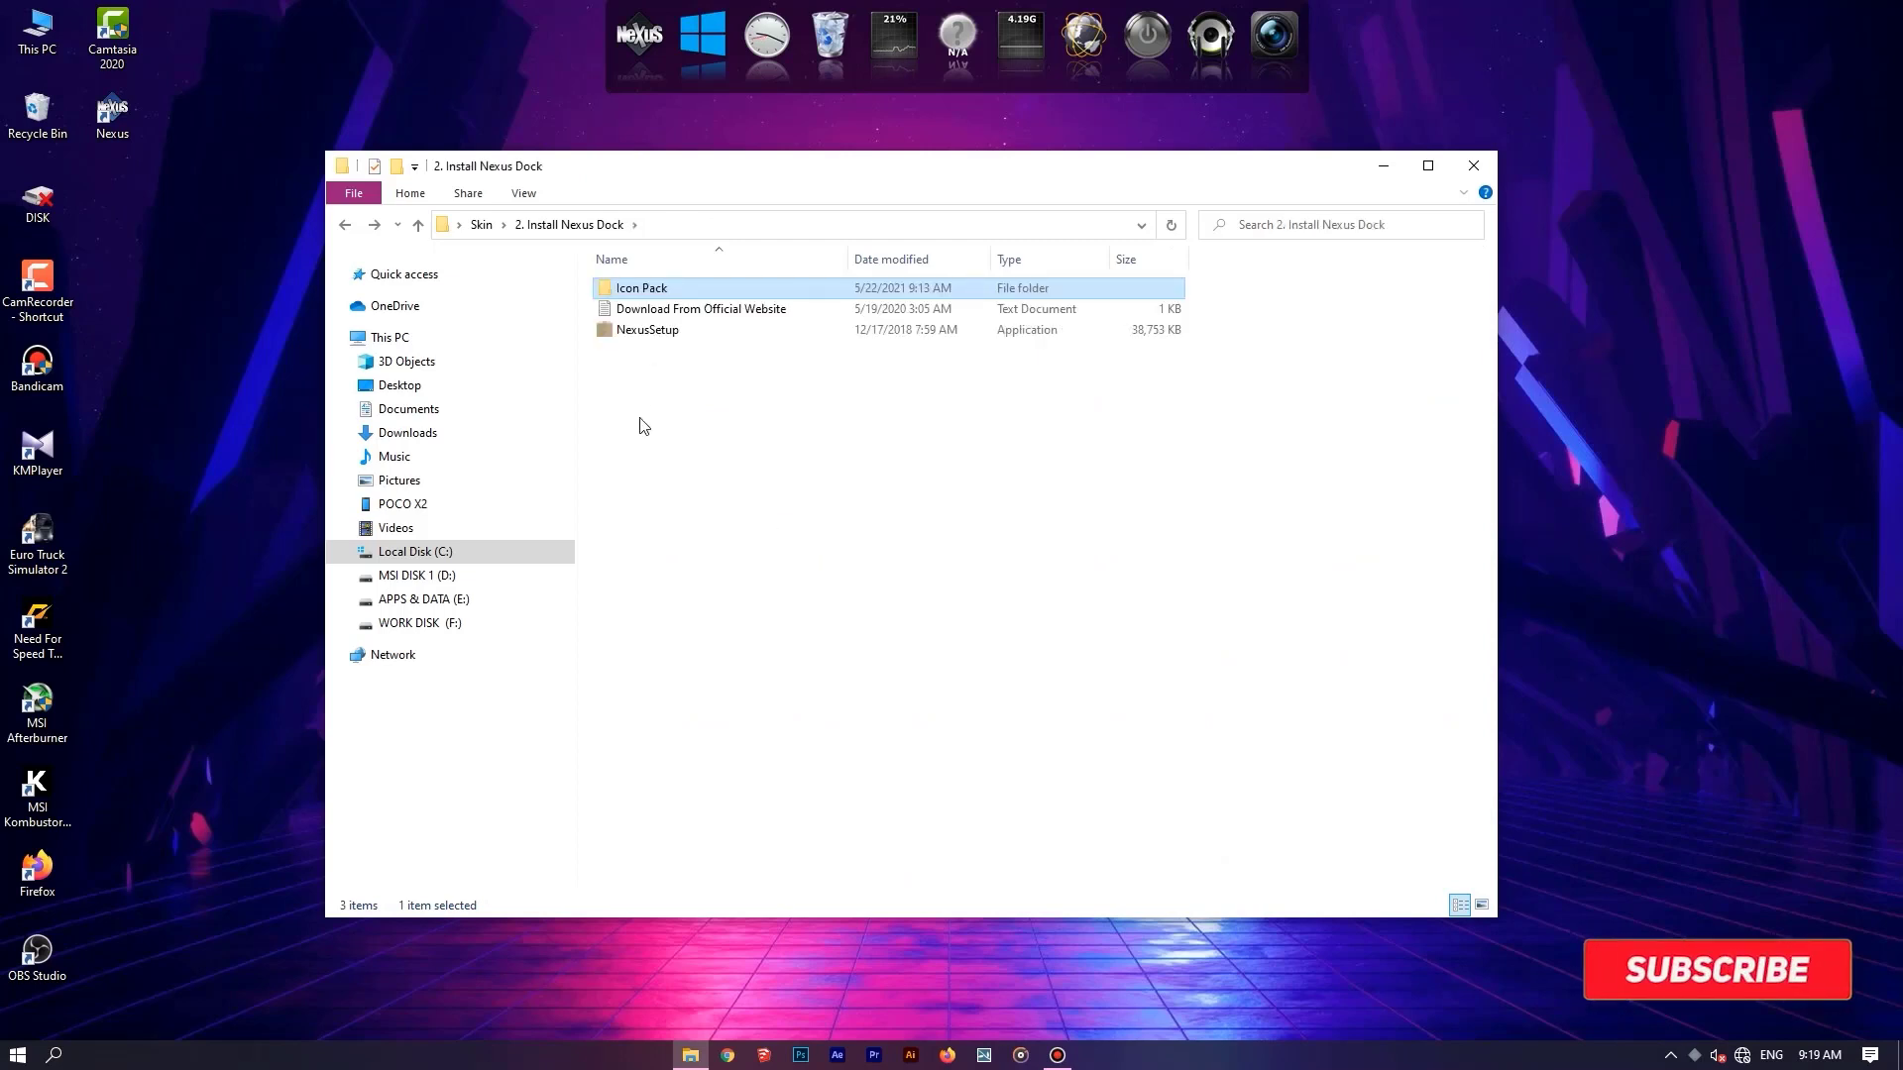
pyautogui.hotkey('alt', 'Left')
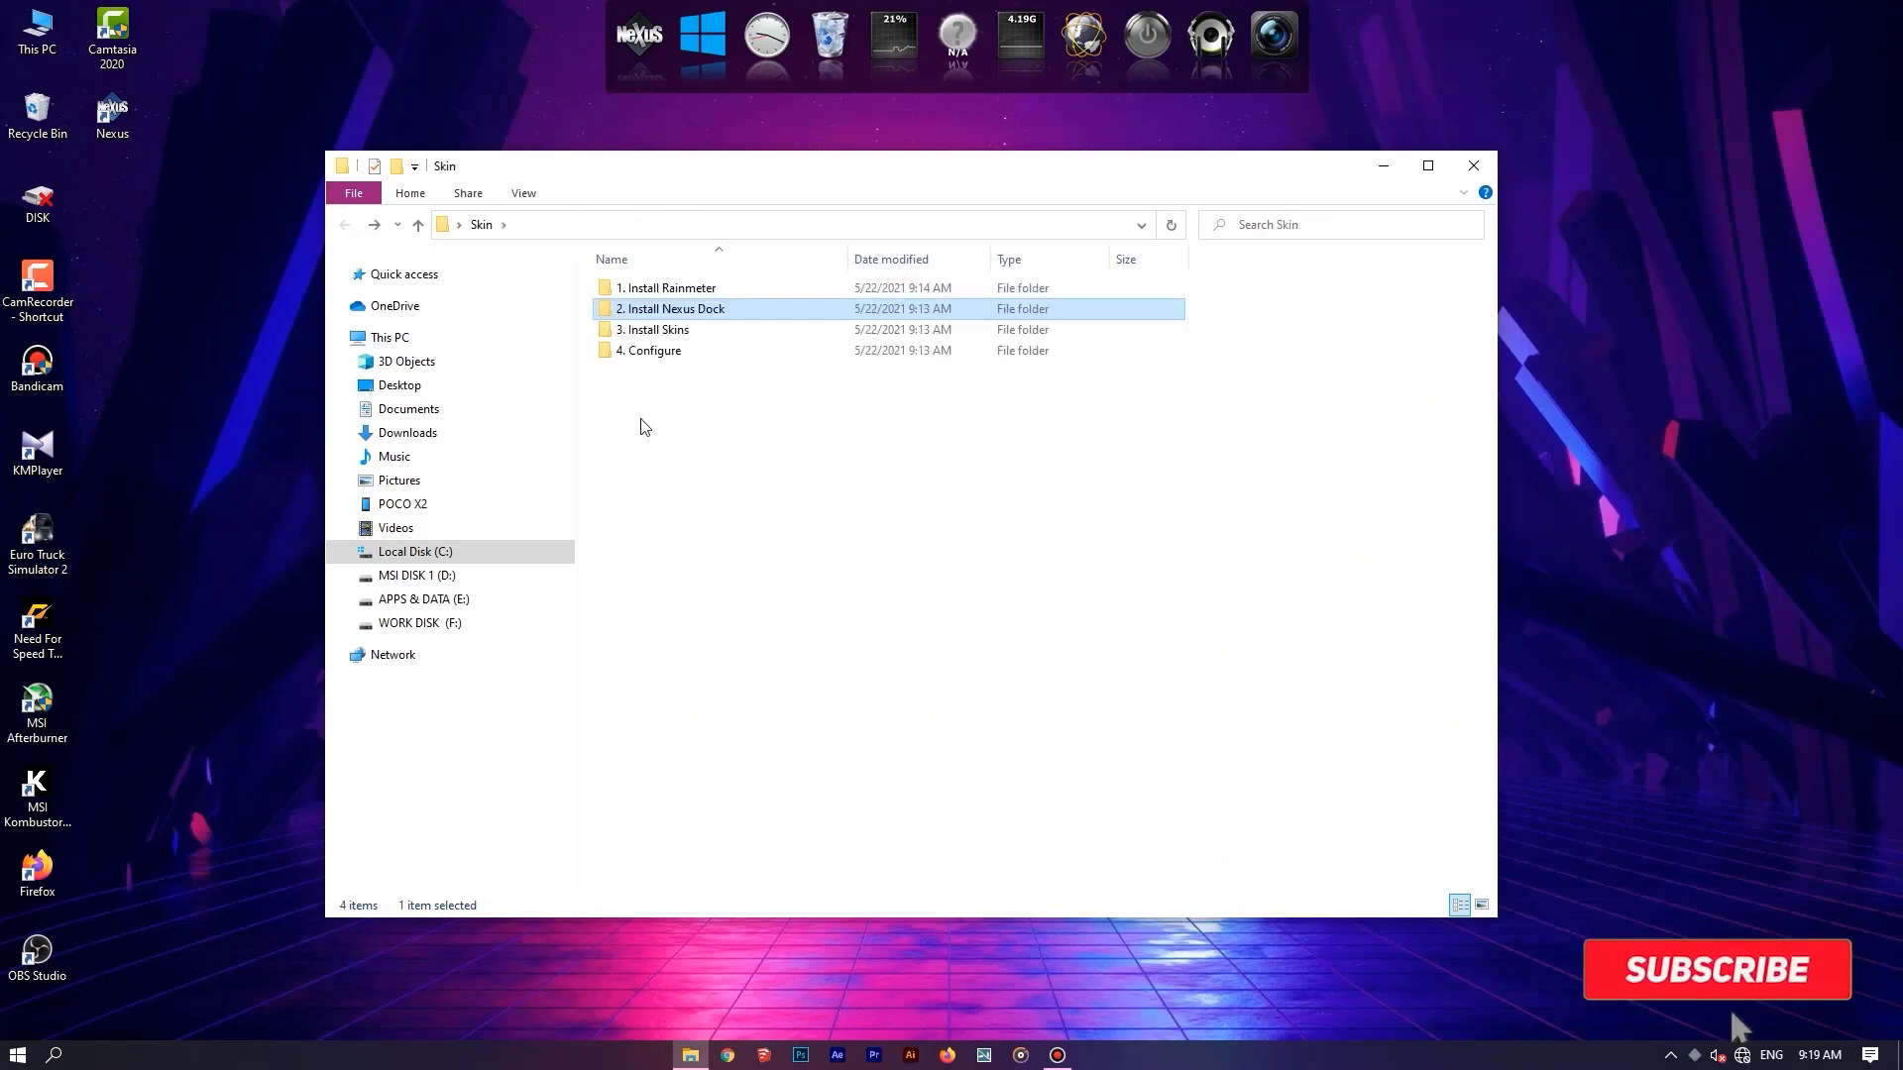
pyautogui.doubleClick(688, 337)
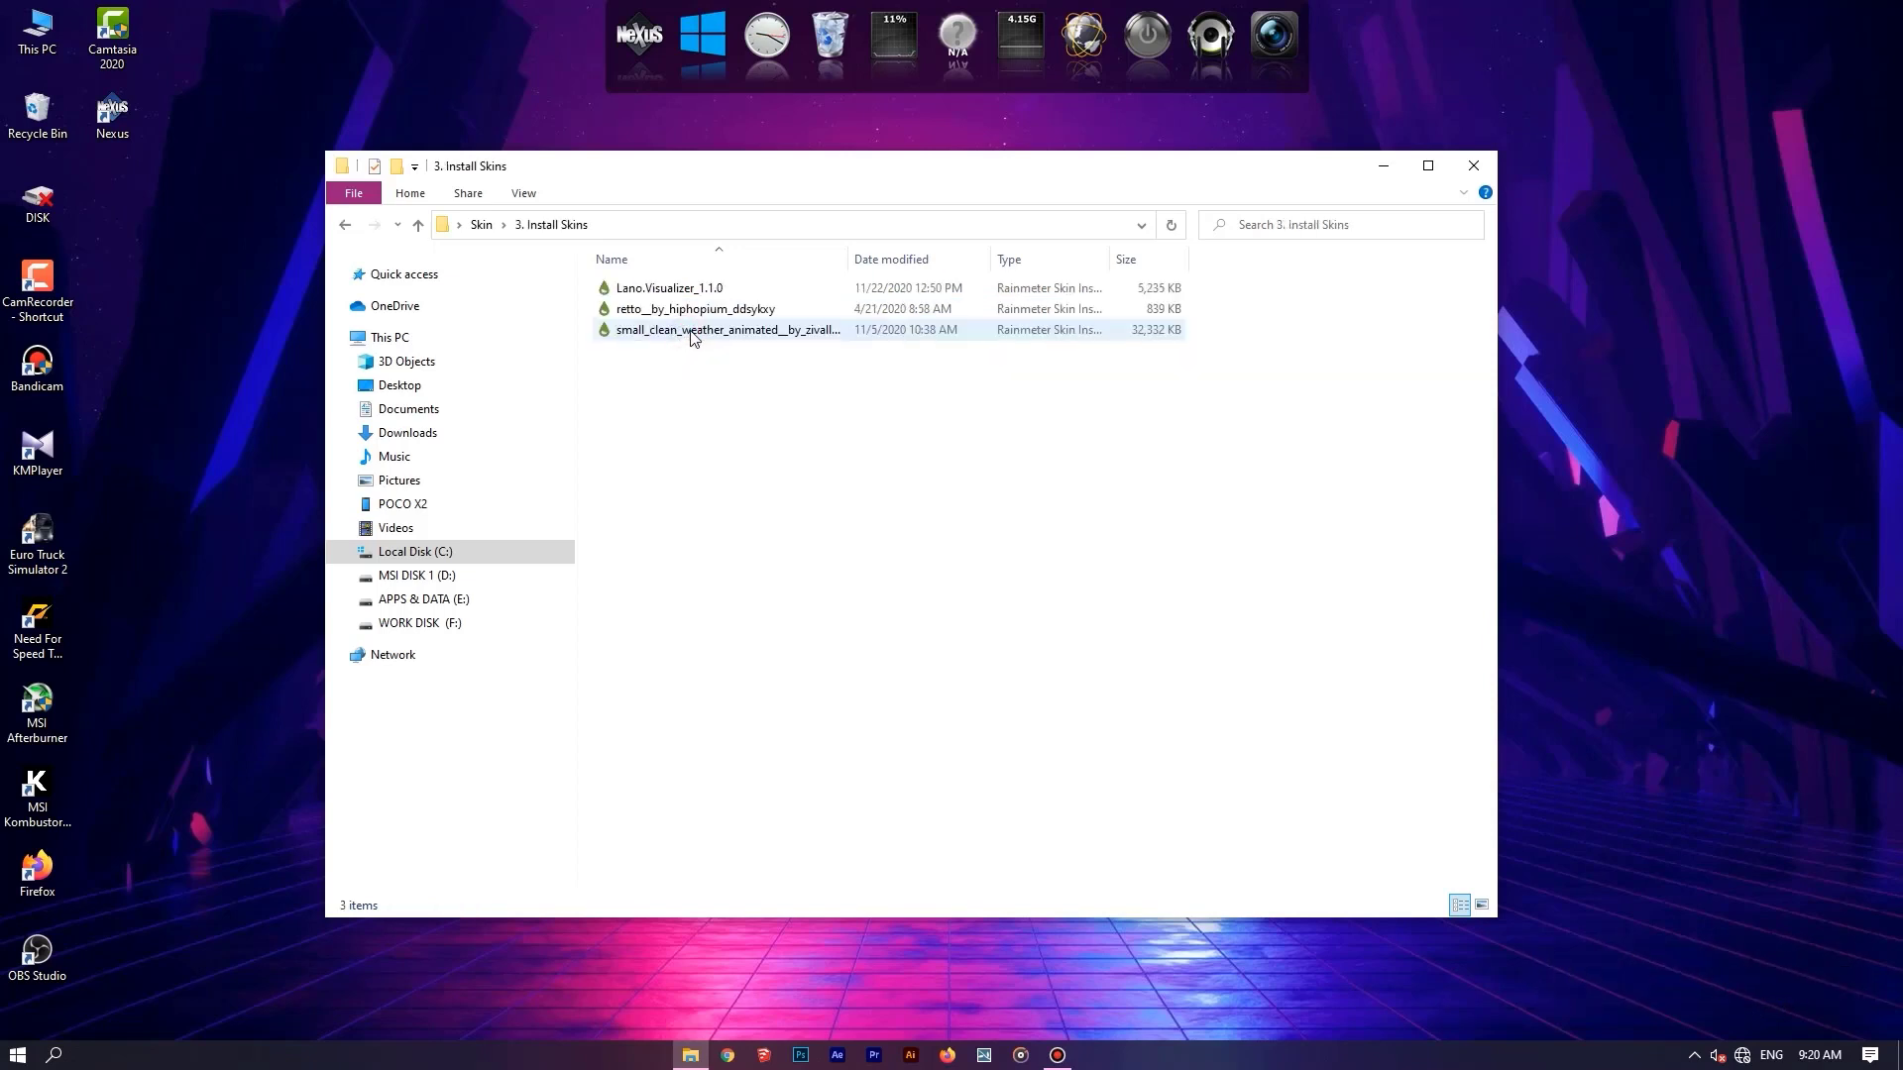
# Install the Lano Visualizer 1.1.0 skin with its included skins loaded, and run its set-up.
pyautogui.doubleClick(761, 287)
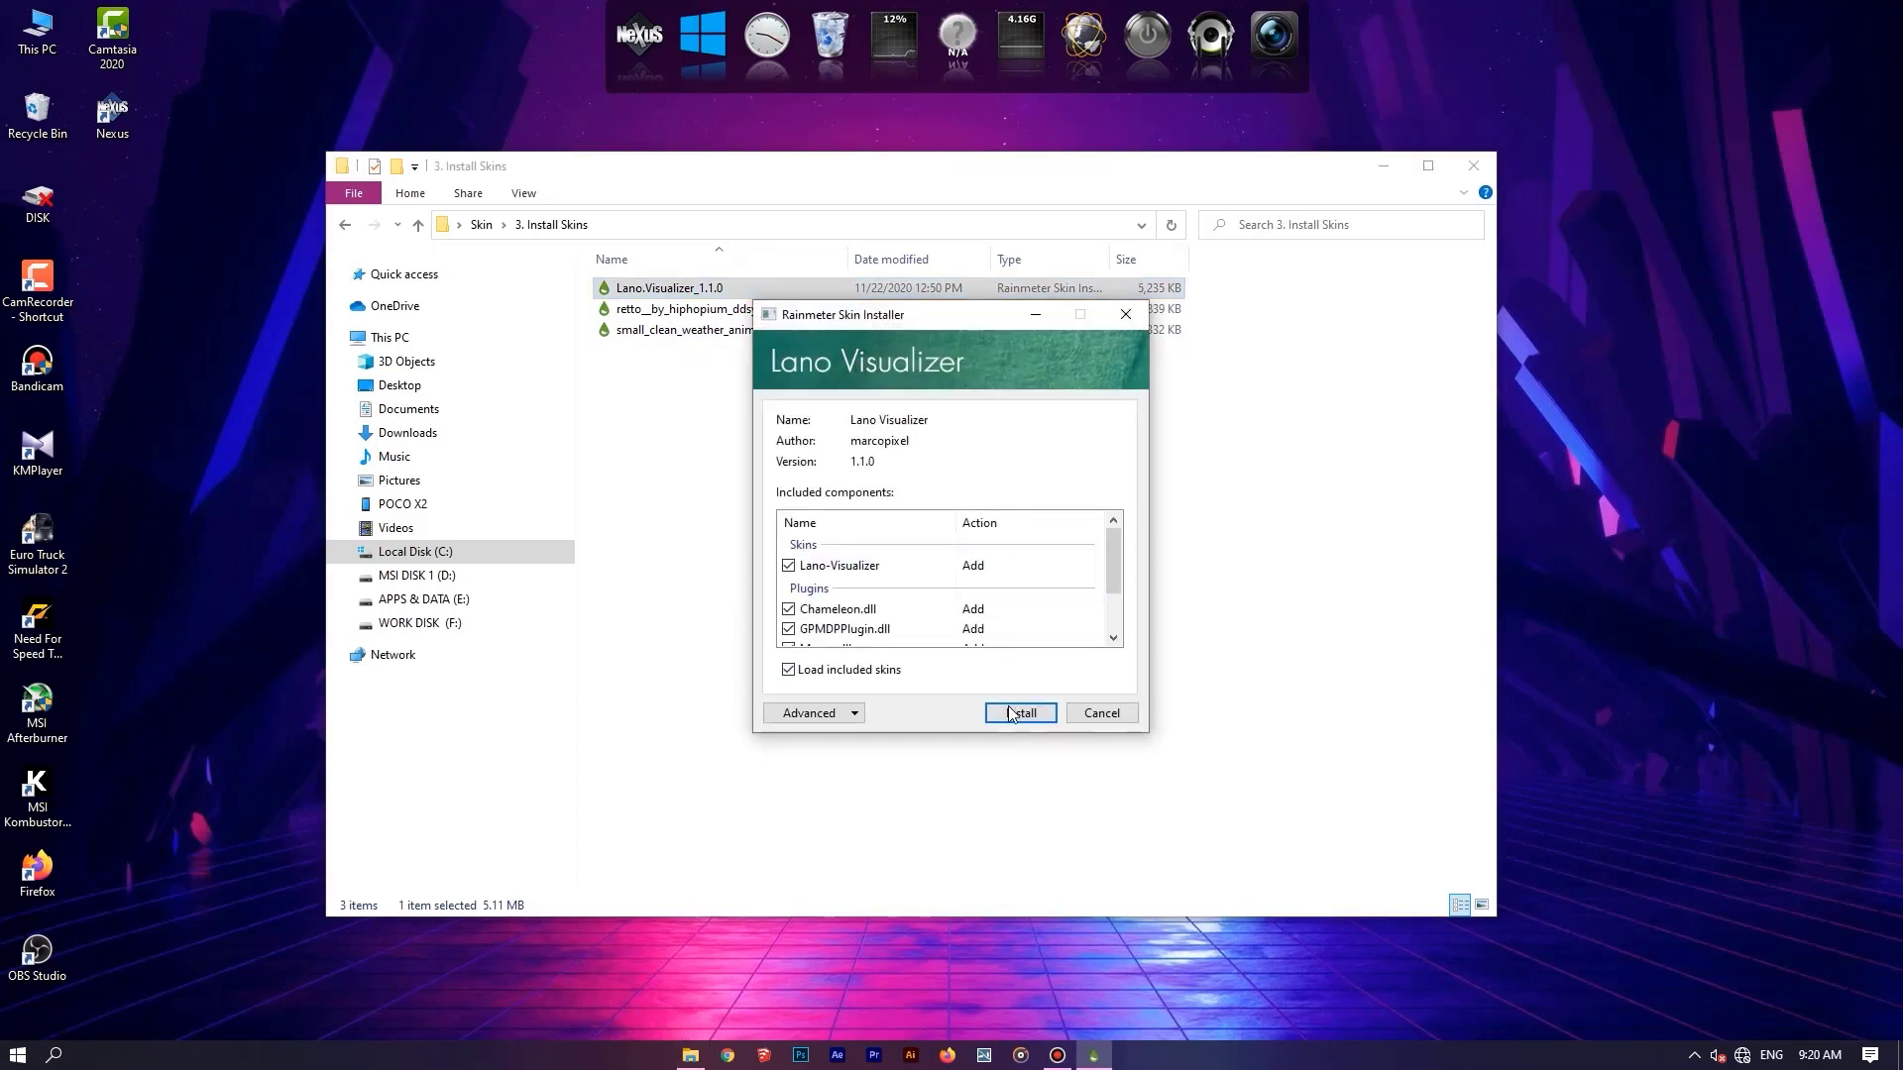
pyautogui.click(1012, 713)
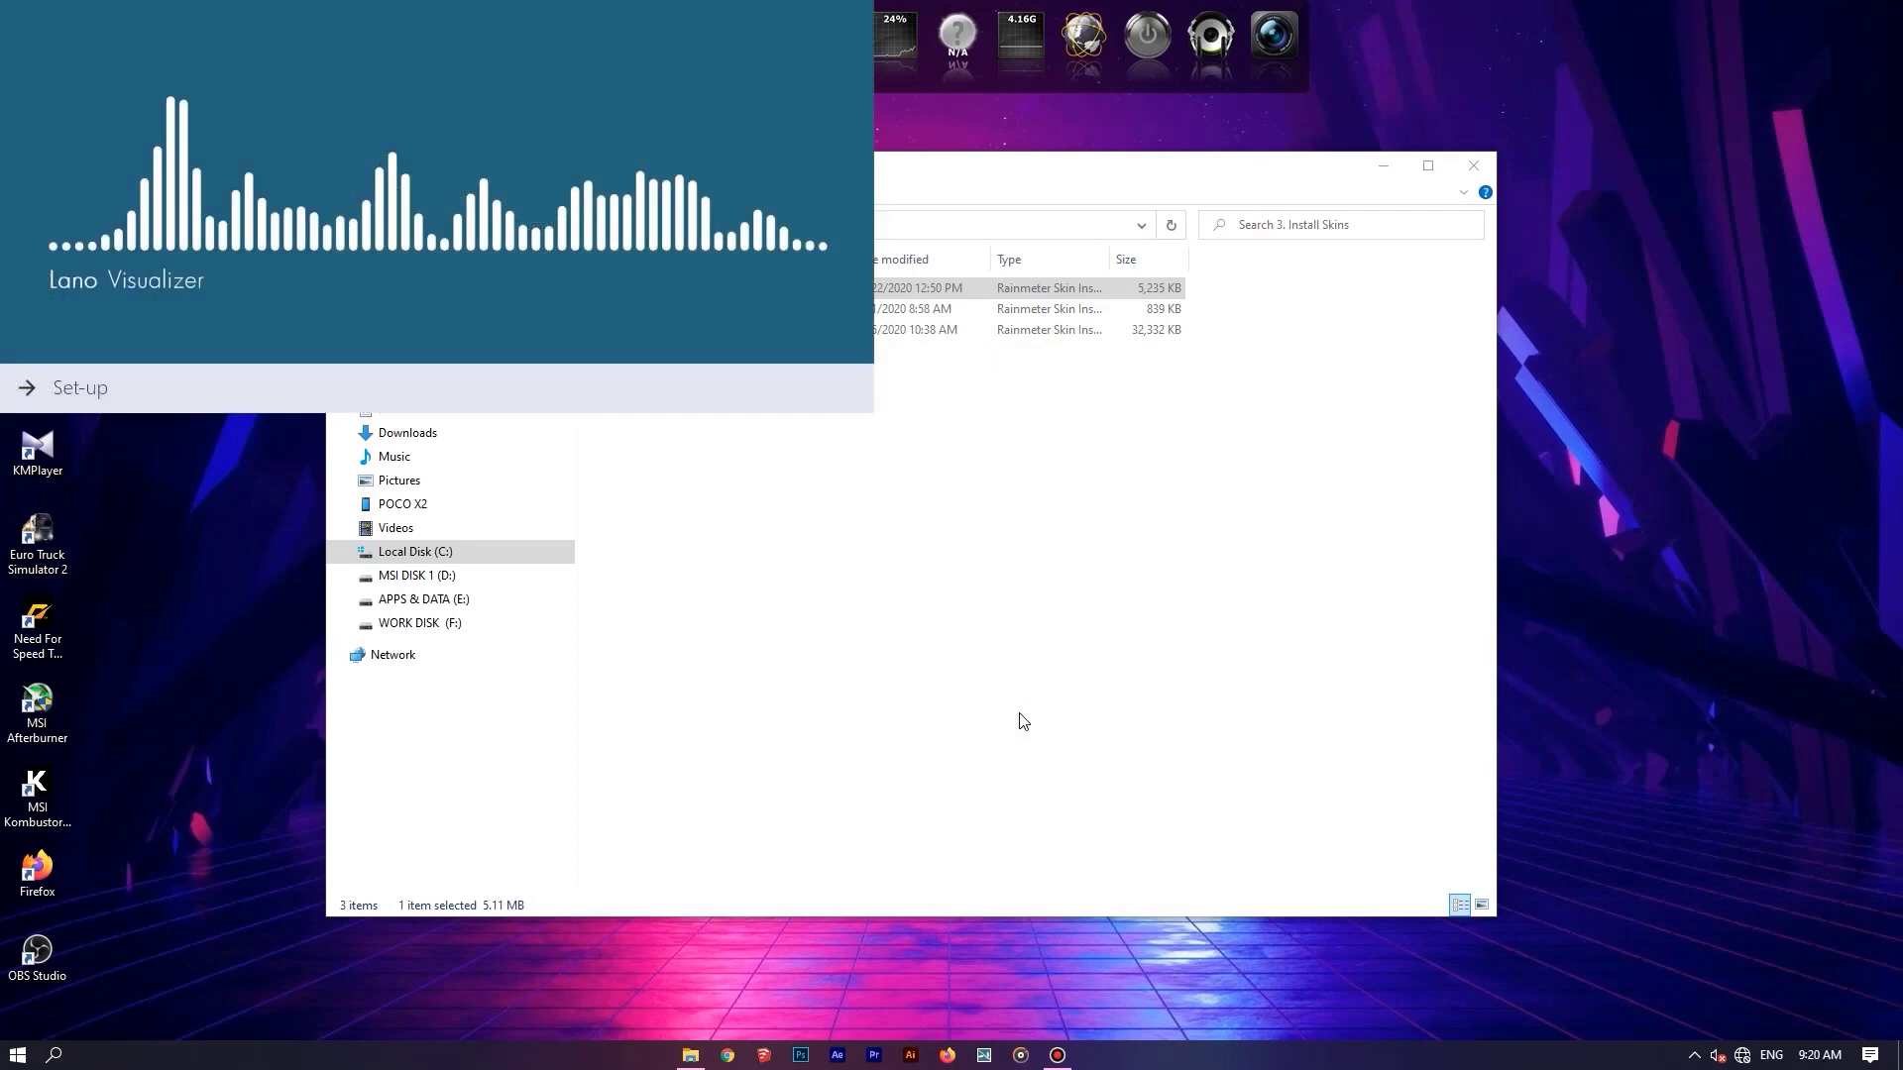
pyautogui.click(66, 387)
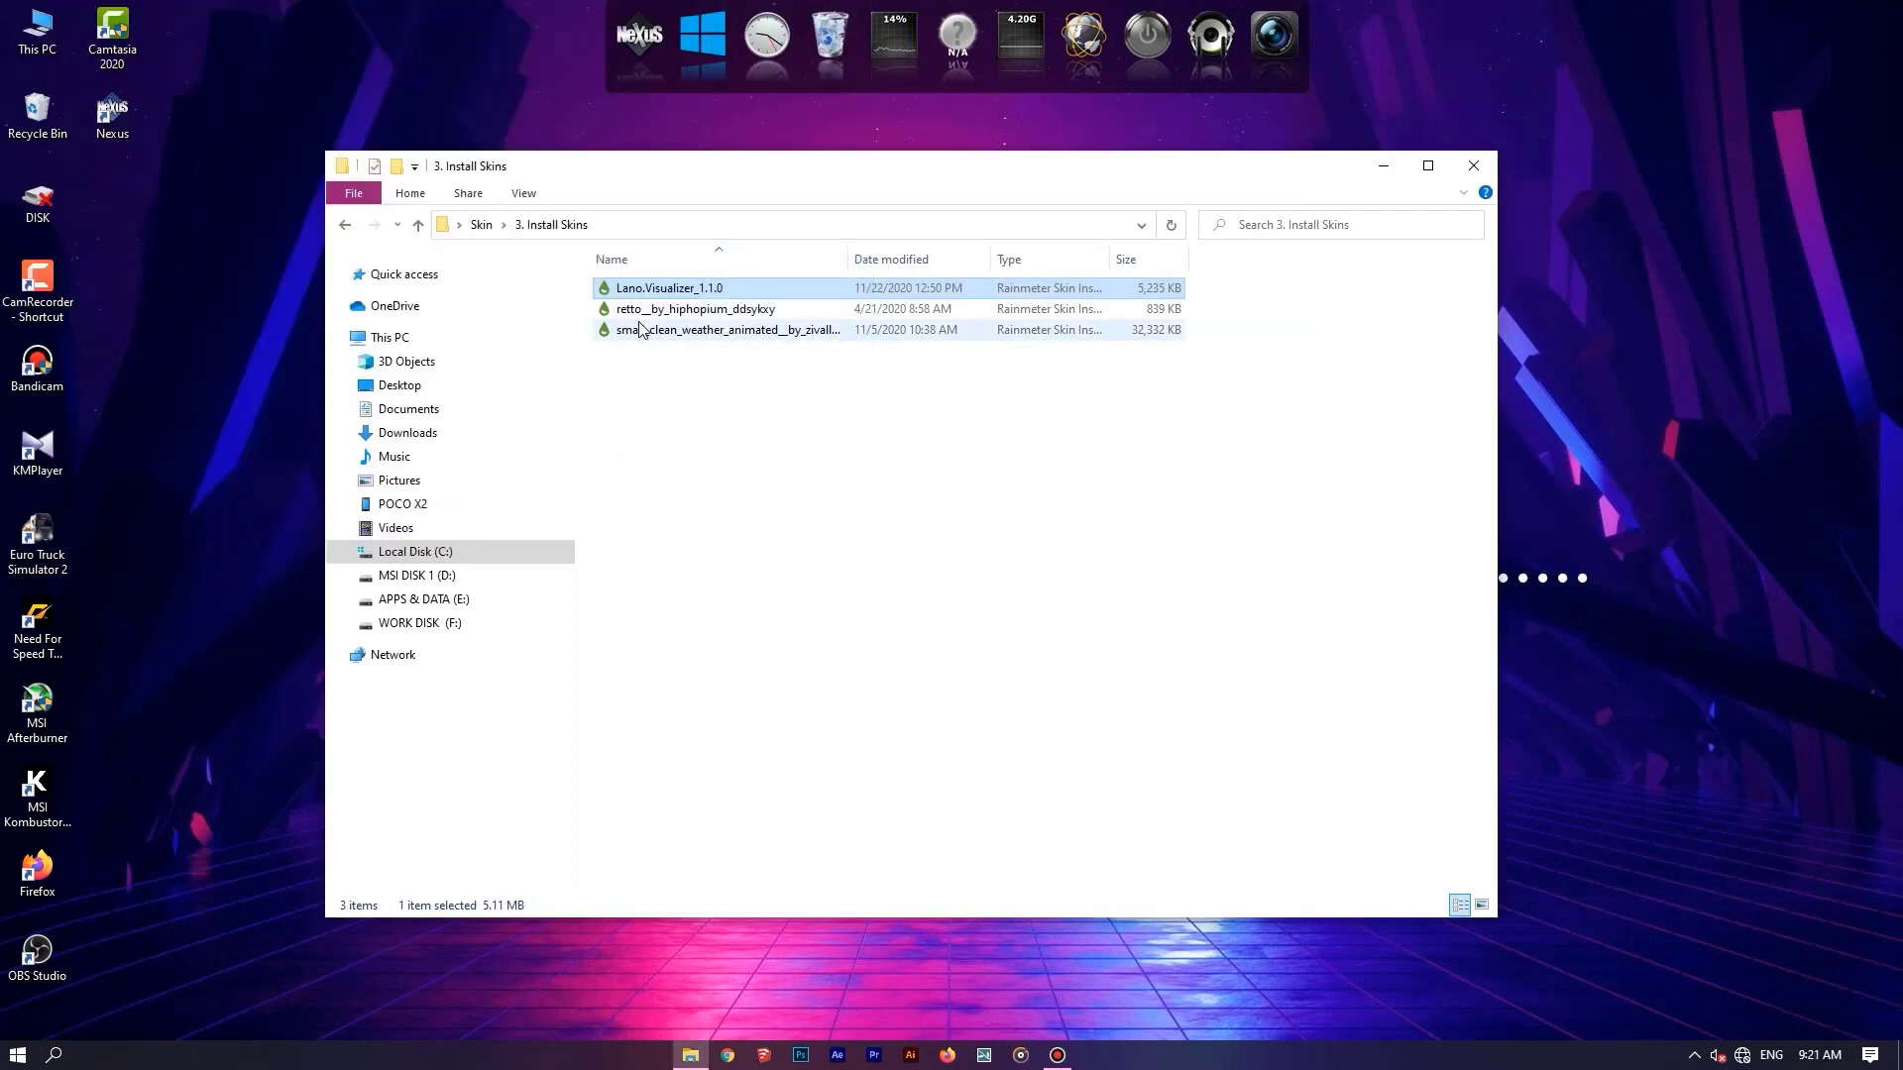
# Install the Retto skin package and apply its included layout.
pyautogui.doubleClick(852, 313)
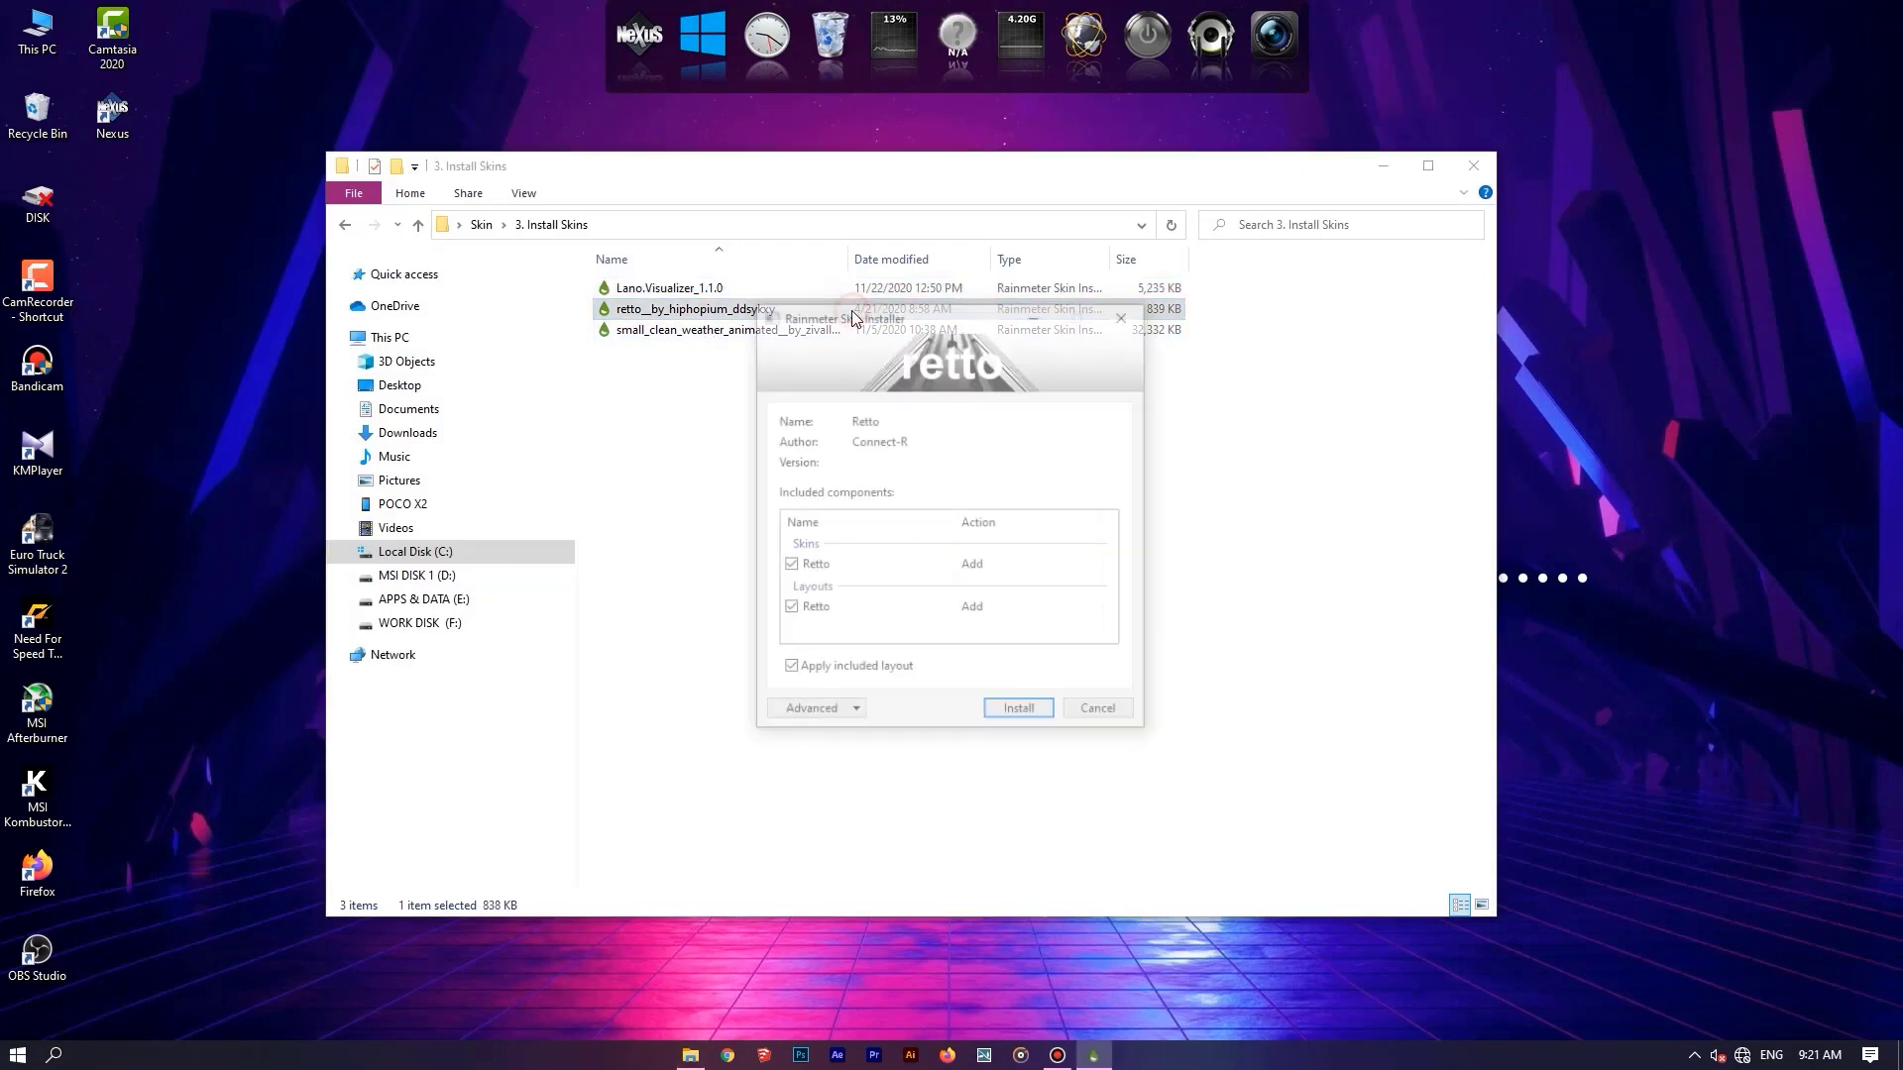
pyautogui.click(1010, 722)
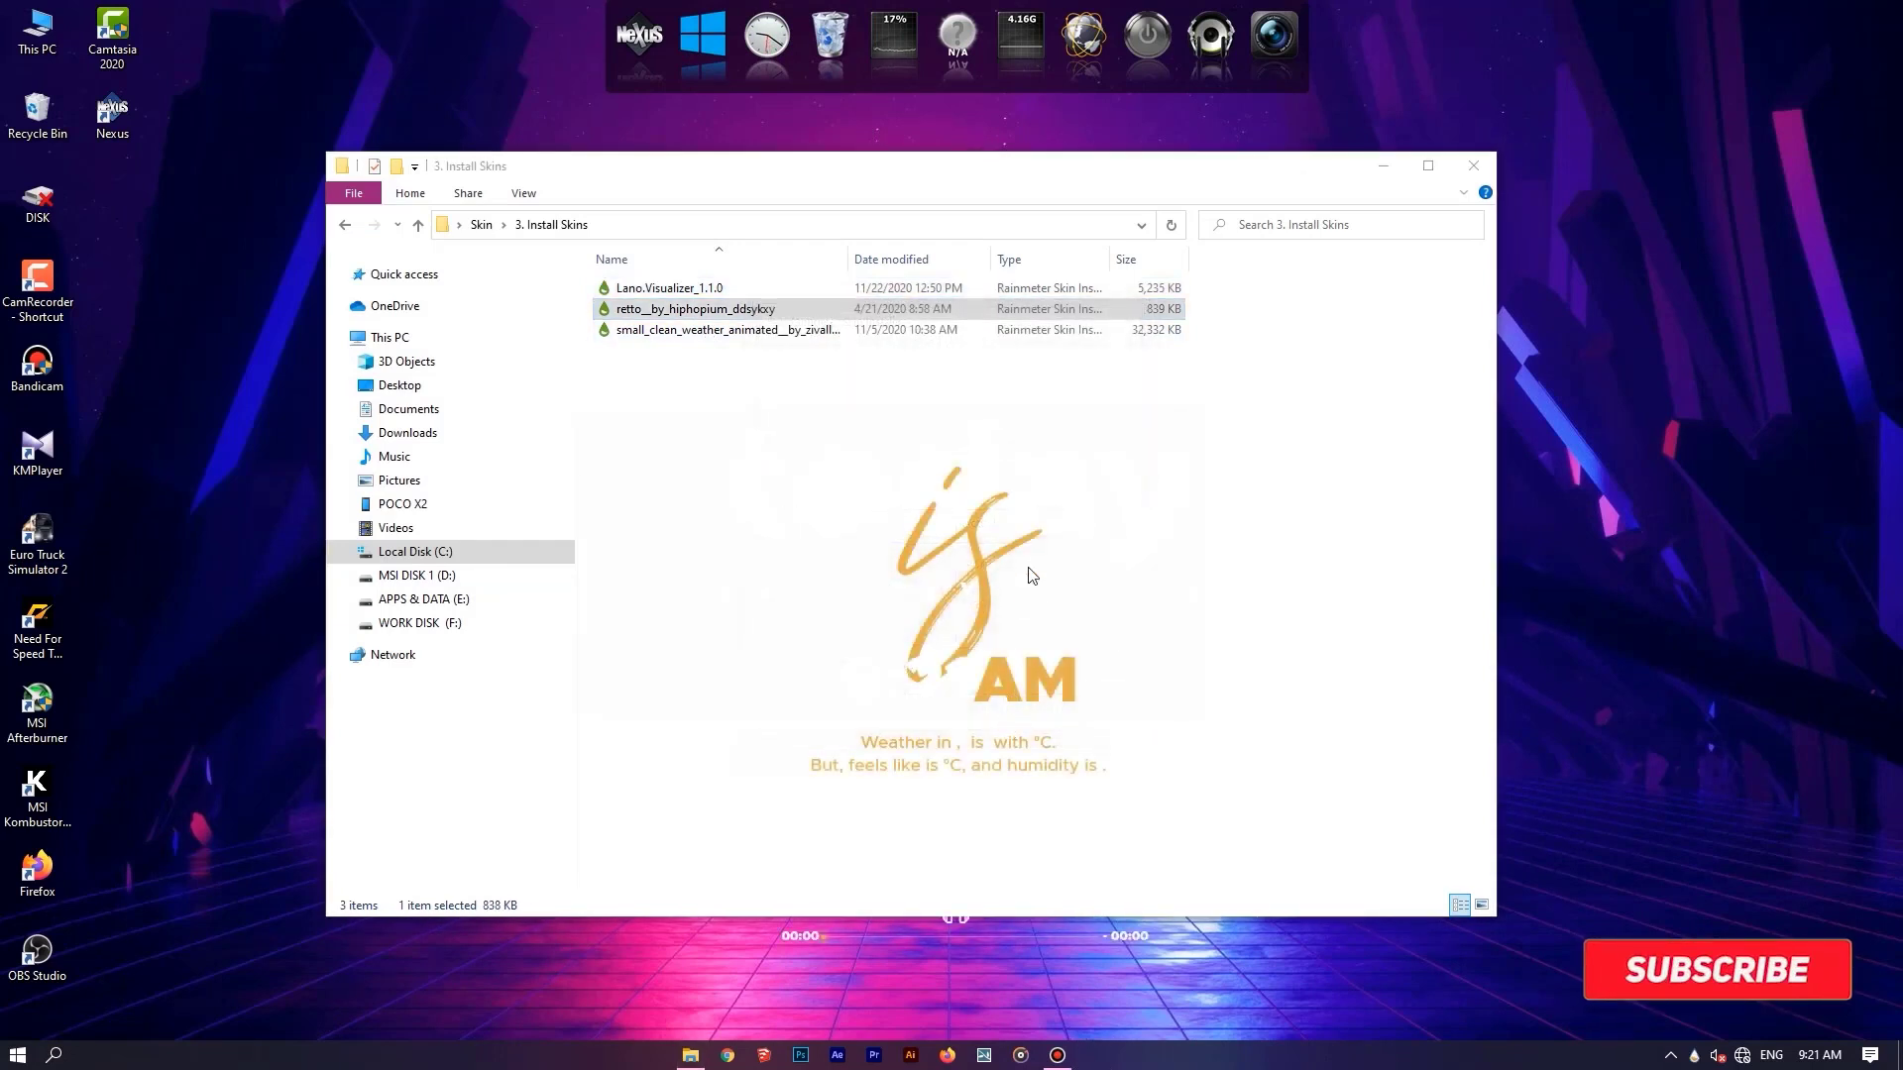
# Install the Small Clean Weather skin package with its included skins loaded, and minimize the folder window.
pyautogui.doubleClick(723, 331)
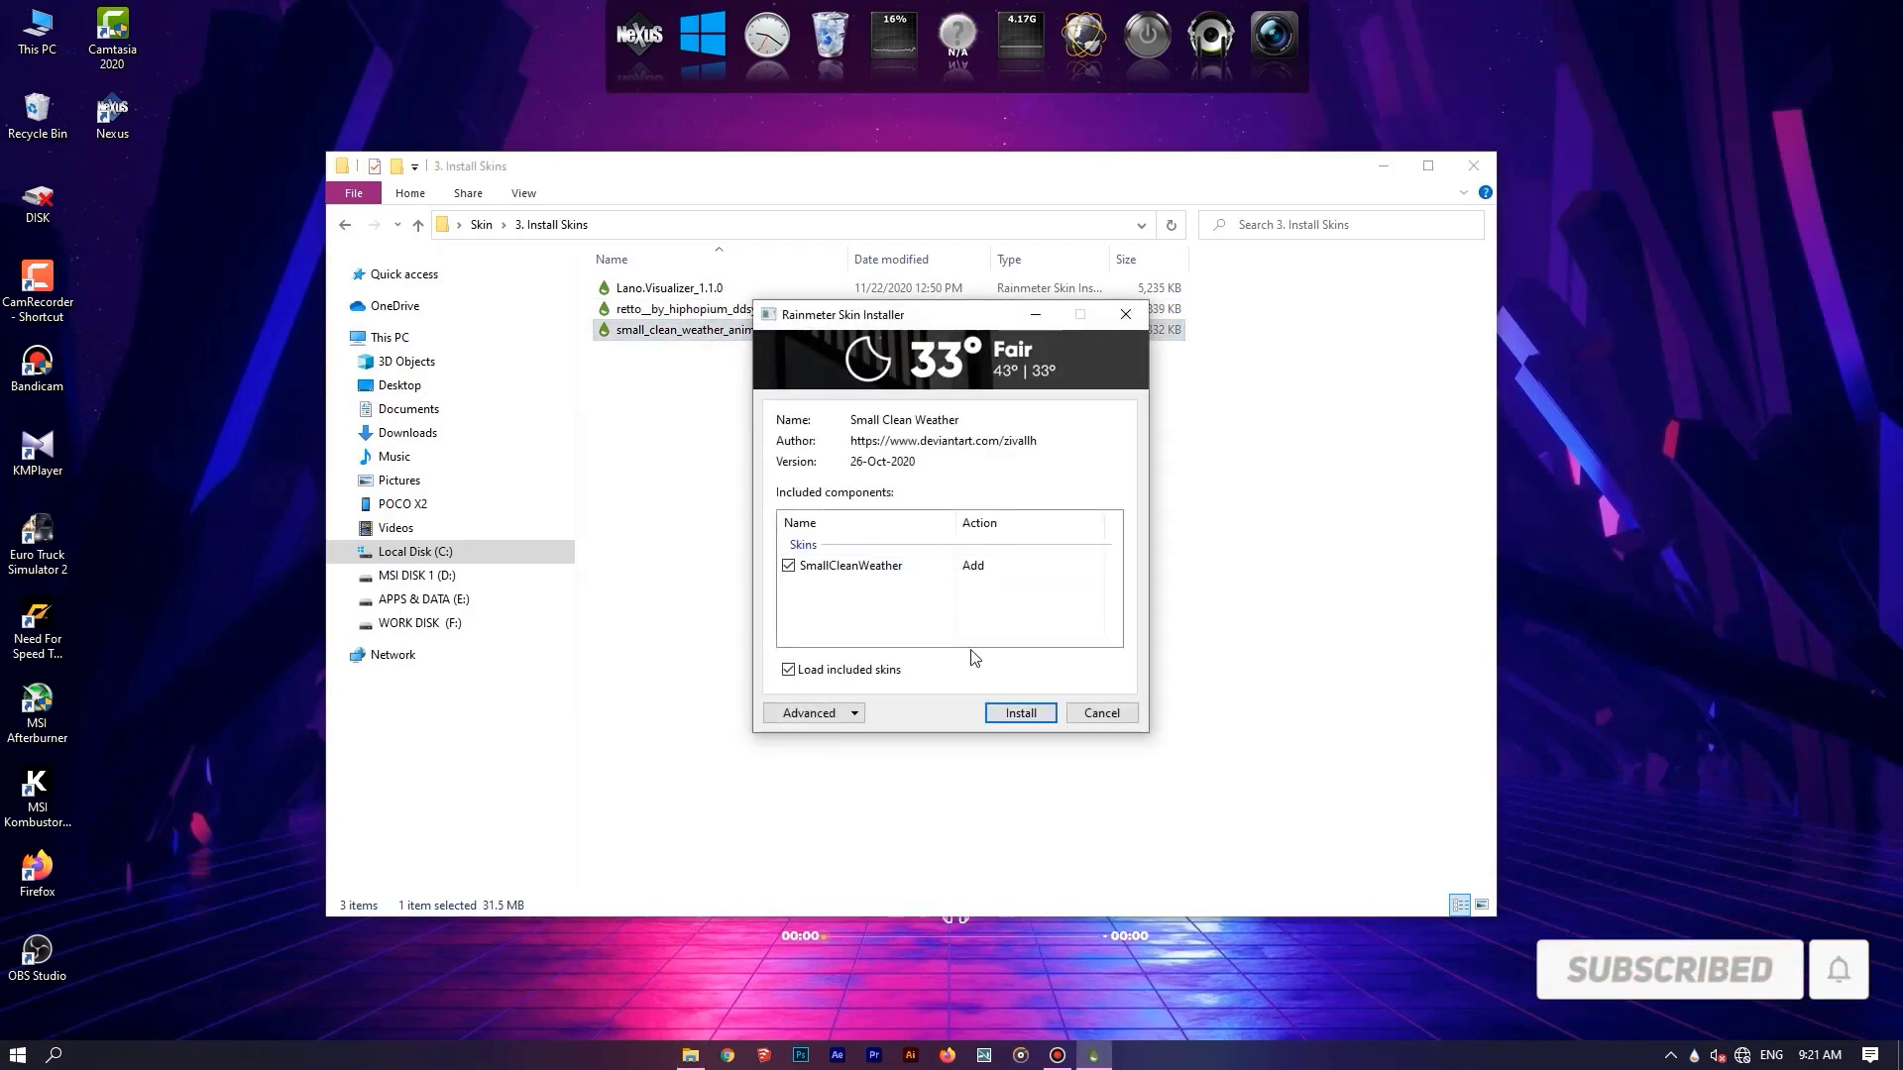
pyautogui.click(1004, 715)
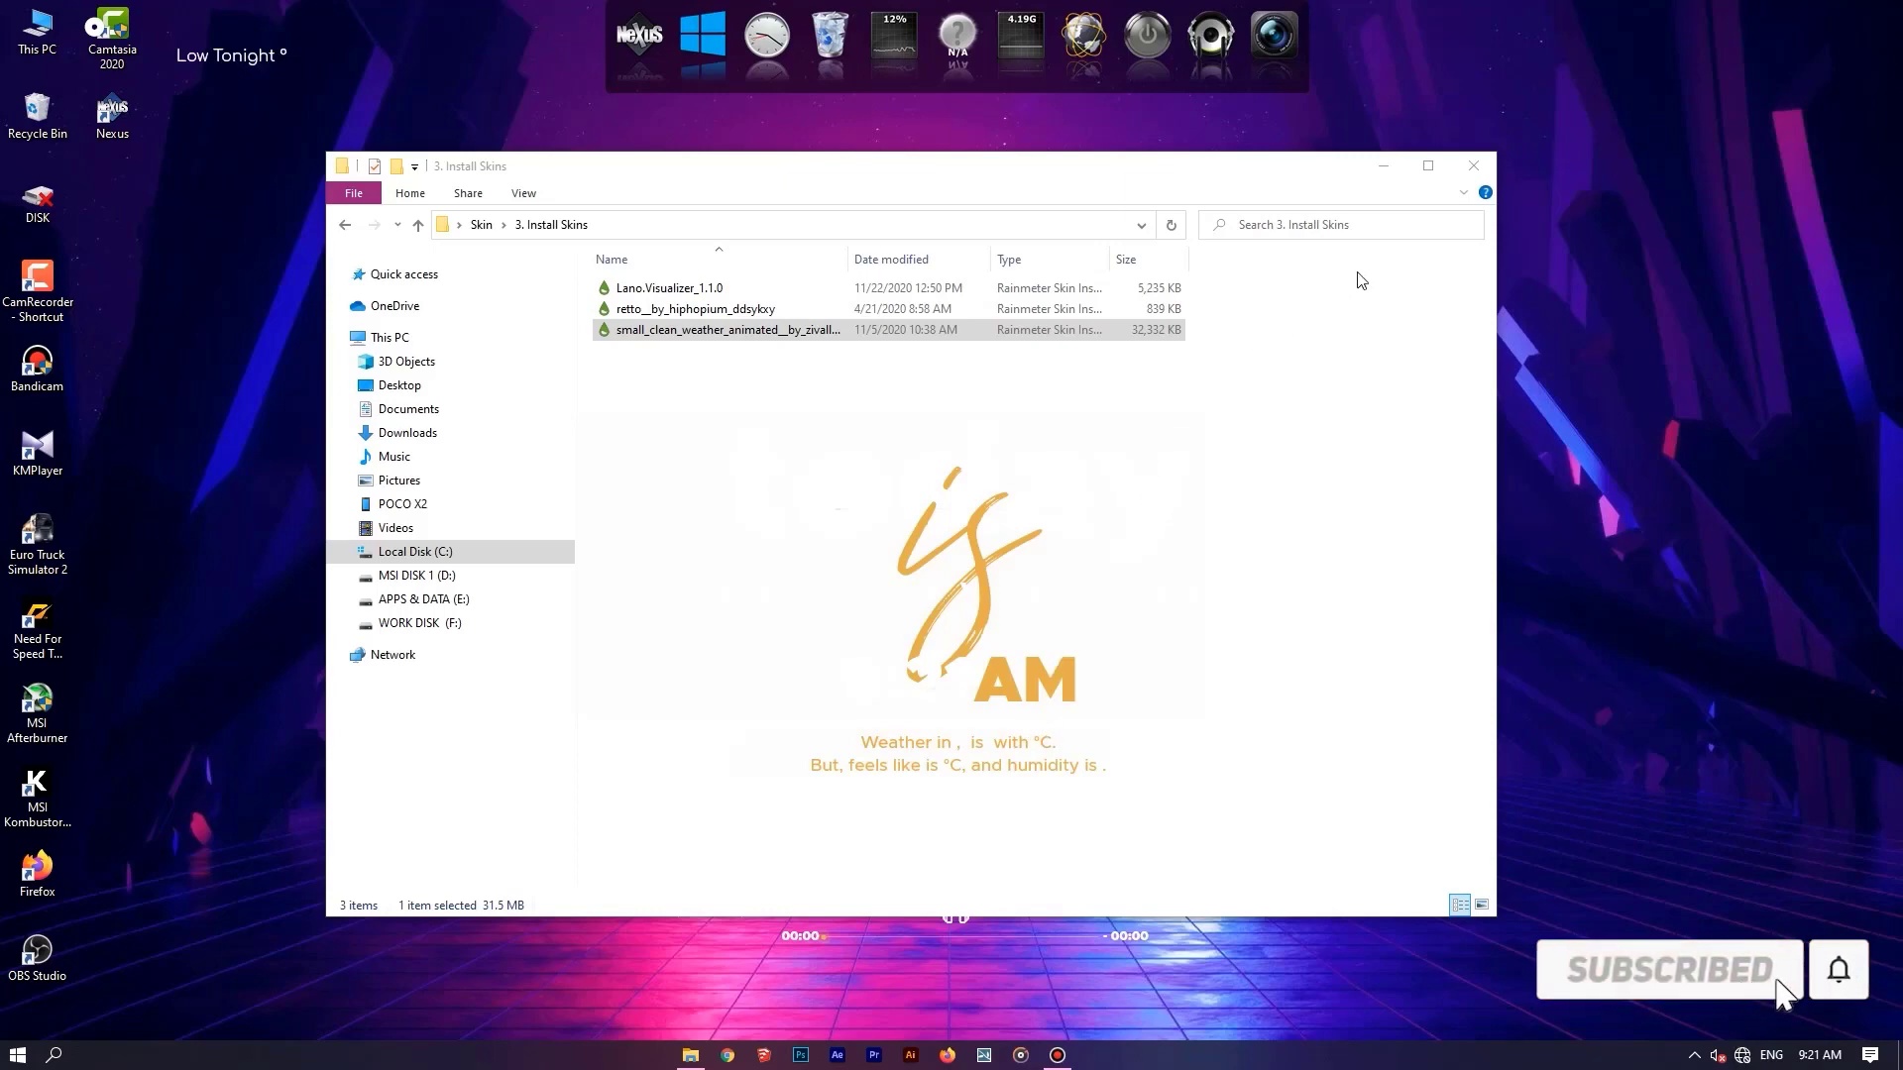
pyautogui.click(1384, 165)
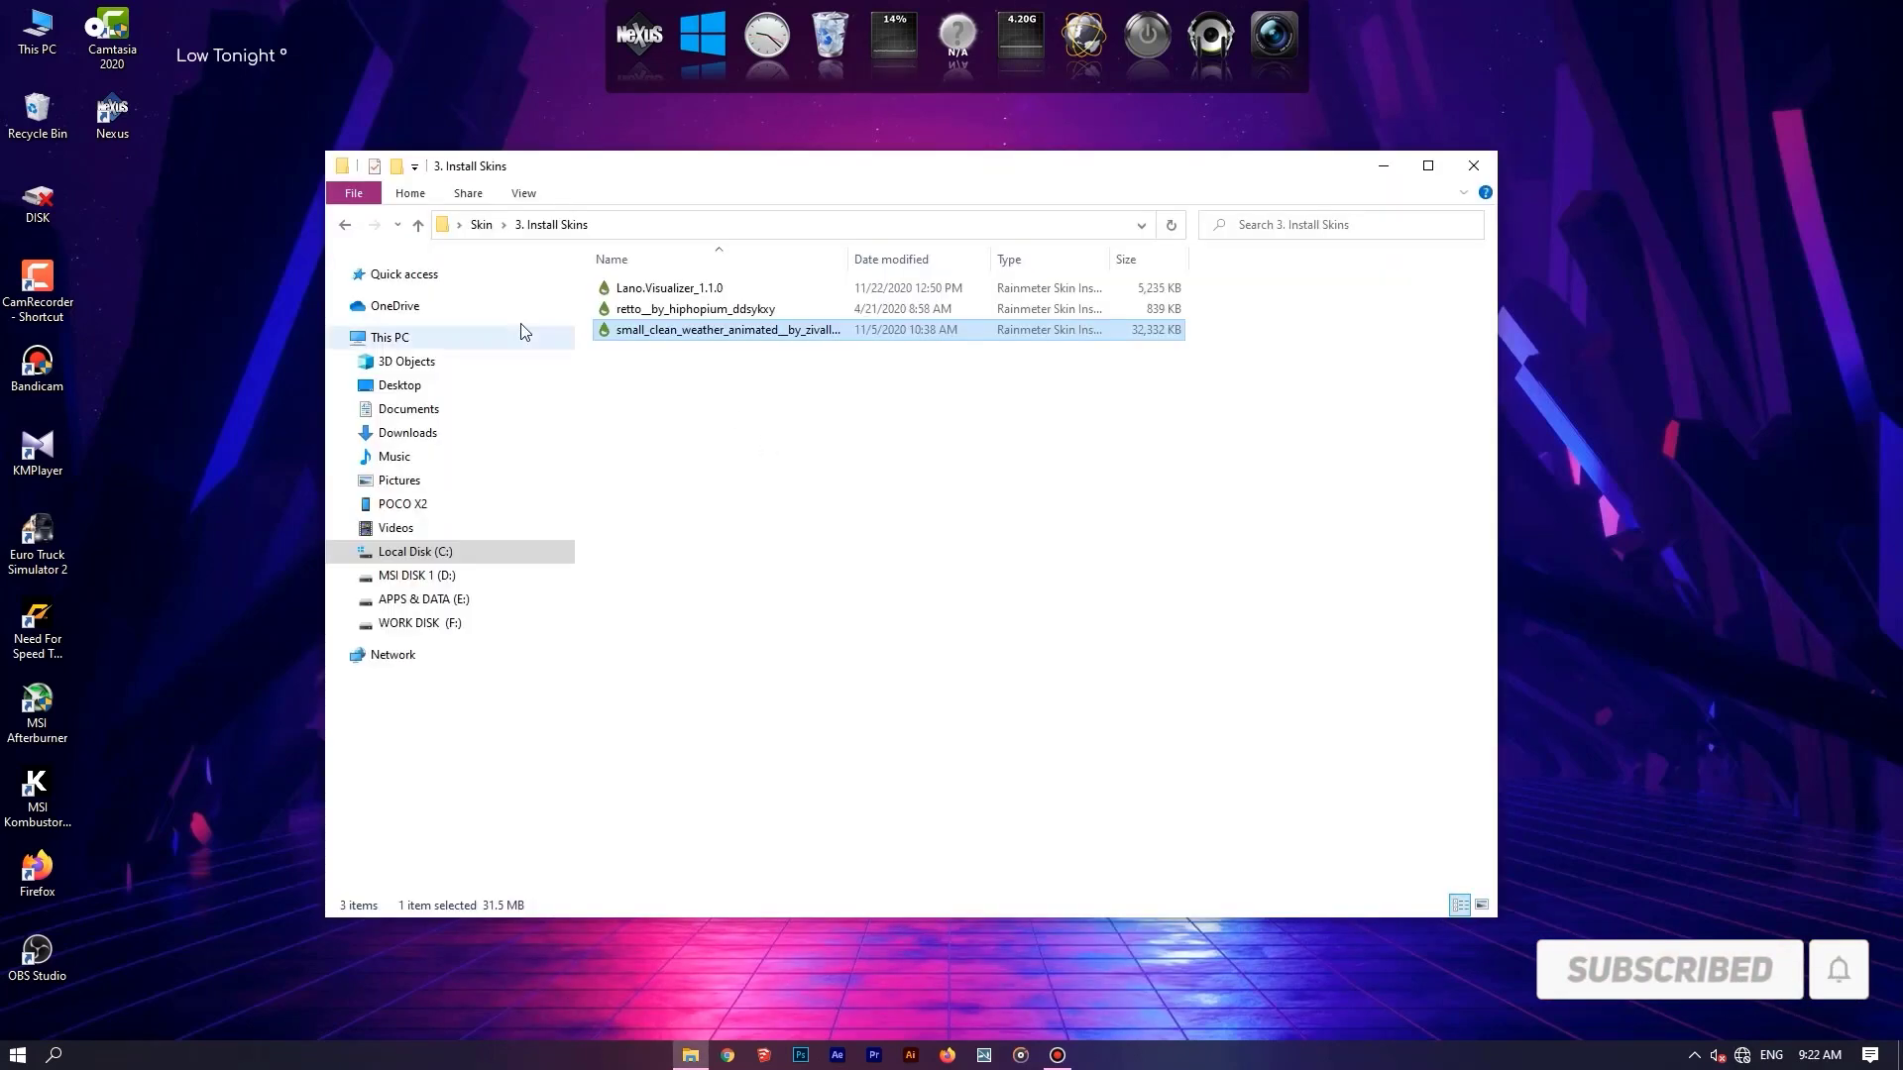
# Return to the Skin folder and open the "1. Rainmeter" subfolder inside "4. Configure".
pyautogui.click(345, 226)
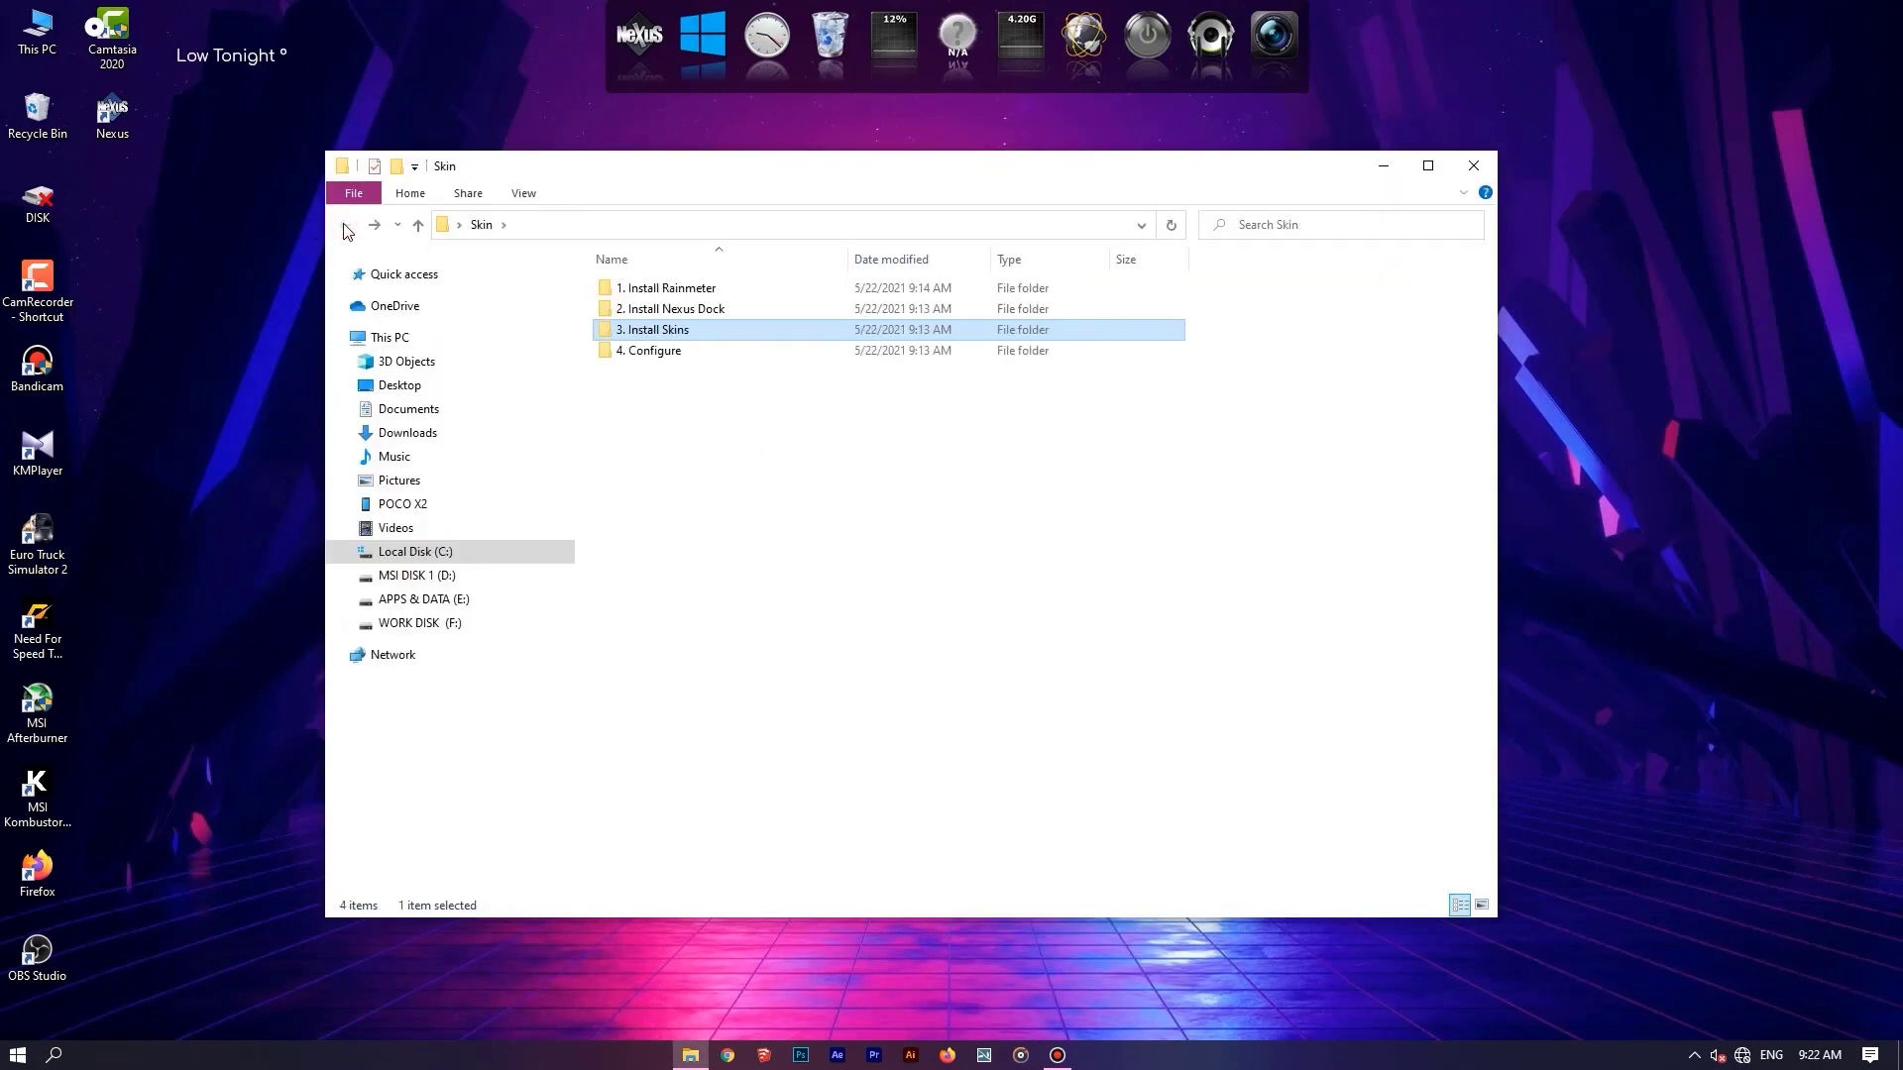
pyautogui.doubleClick(655, 351)
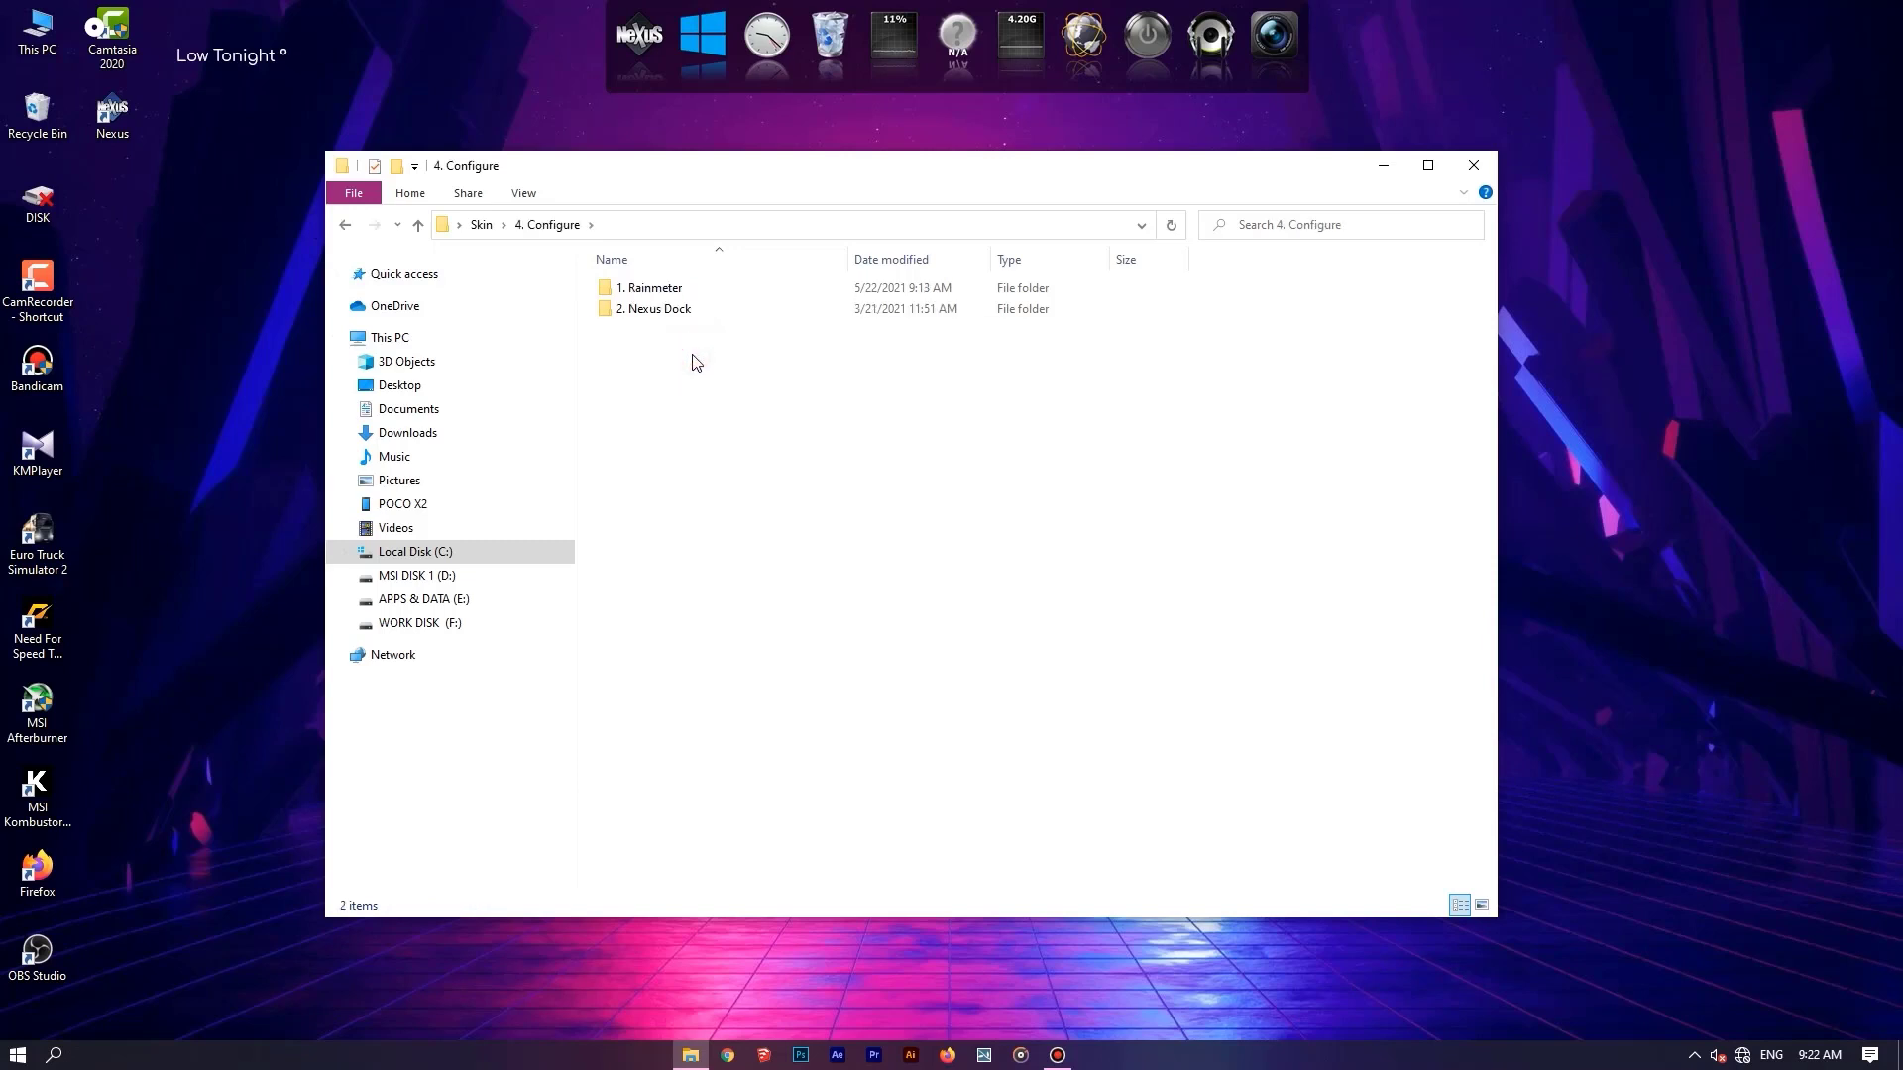
pyautogui.doubleClick(671, 289)
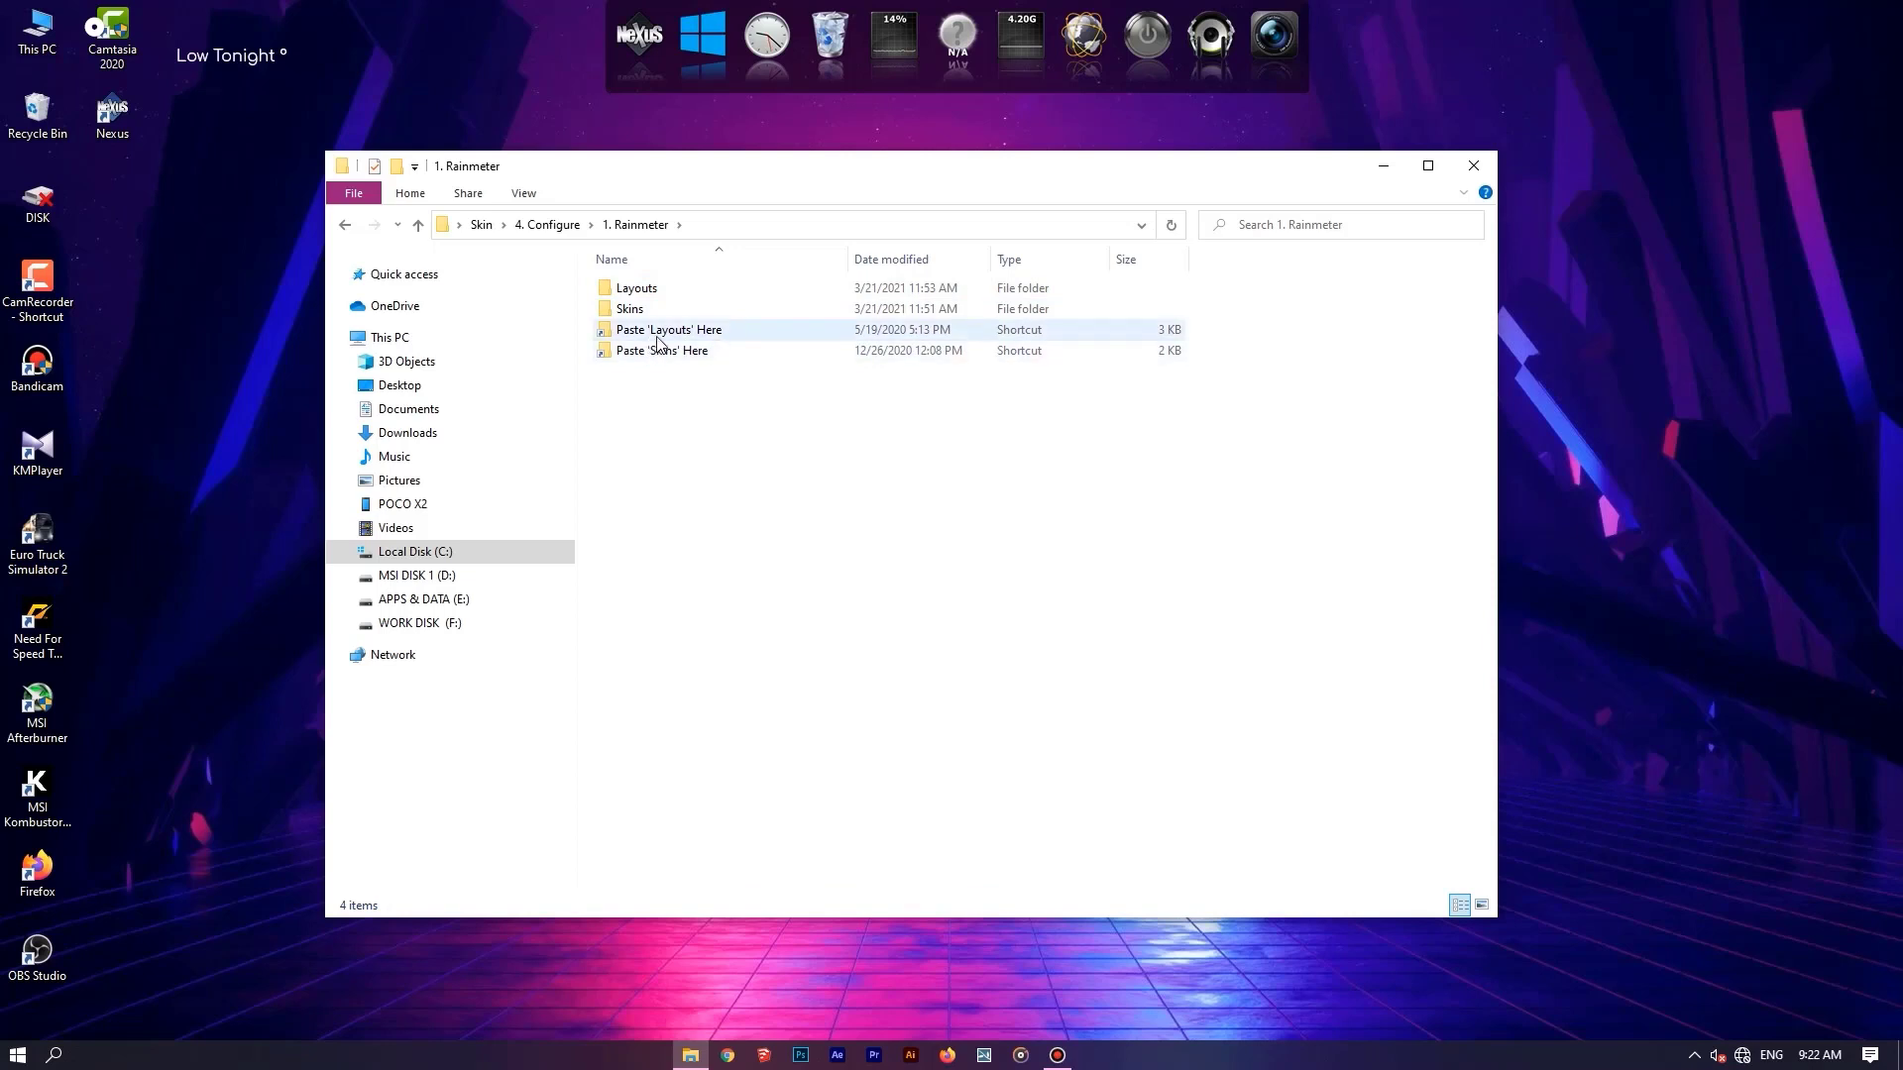
# Open the "Paste 'Layouts' Here" shortcut in a new window and arrange it side by side with the "1. Rainmeter" folder.
pyautogui.rightClick(701, 329)
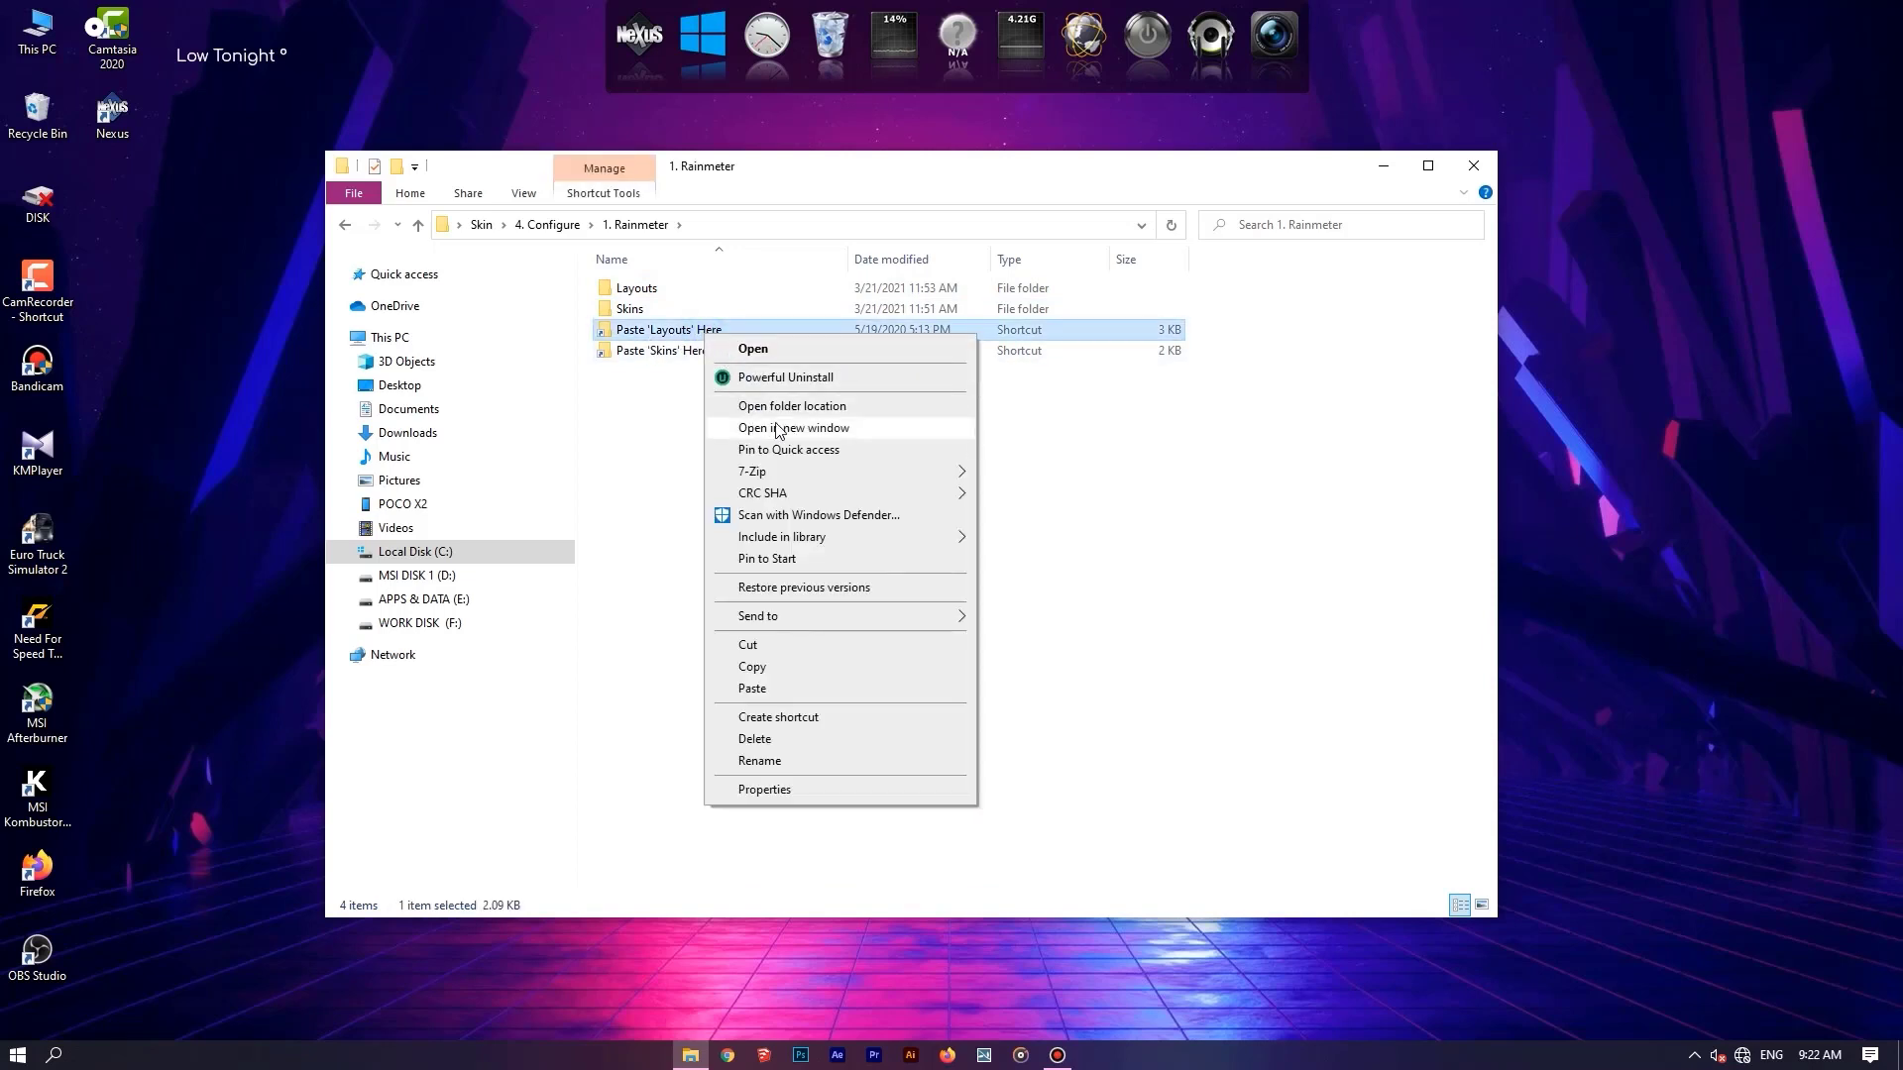
pyautogui.click(790, 429)
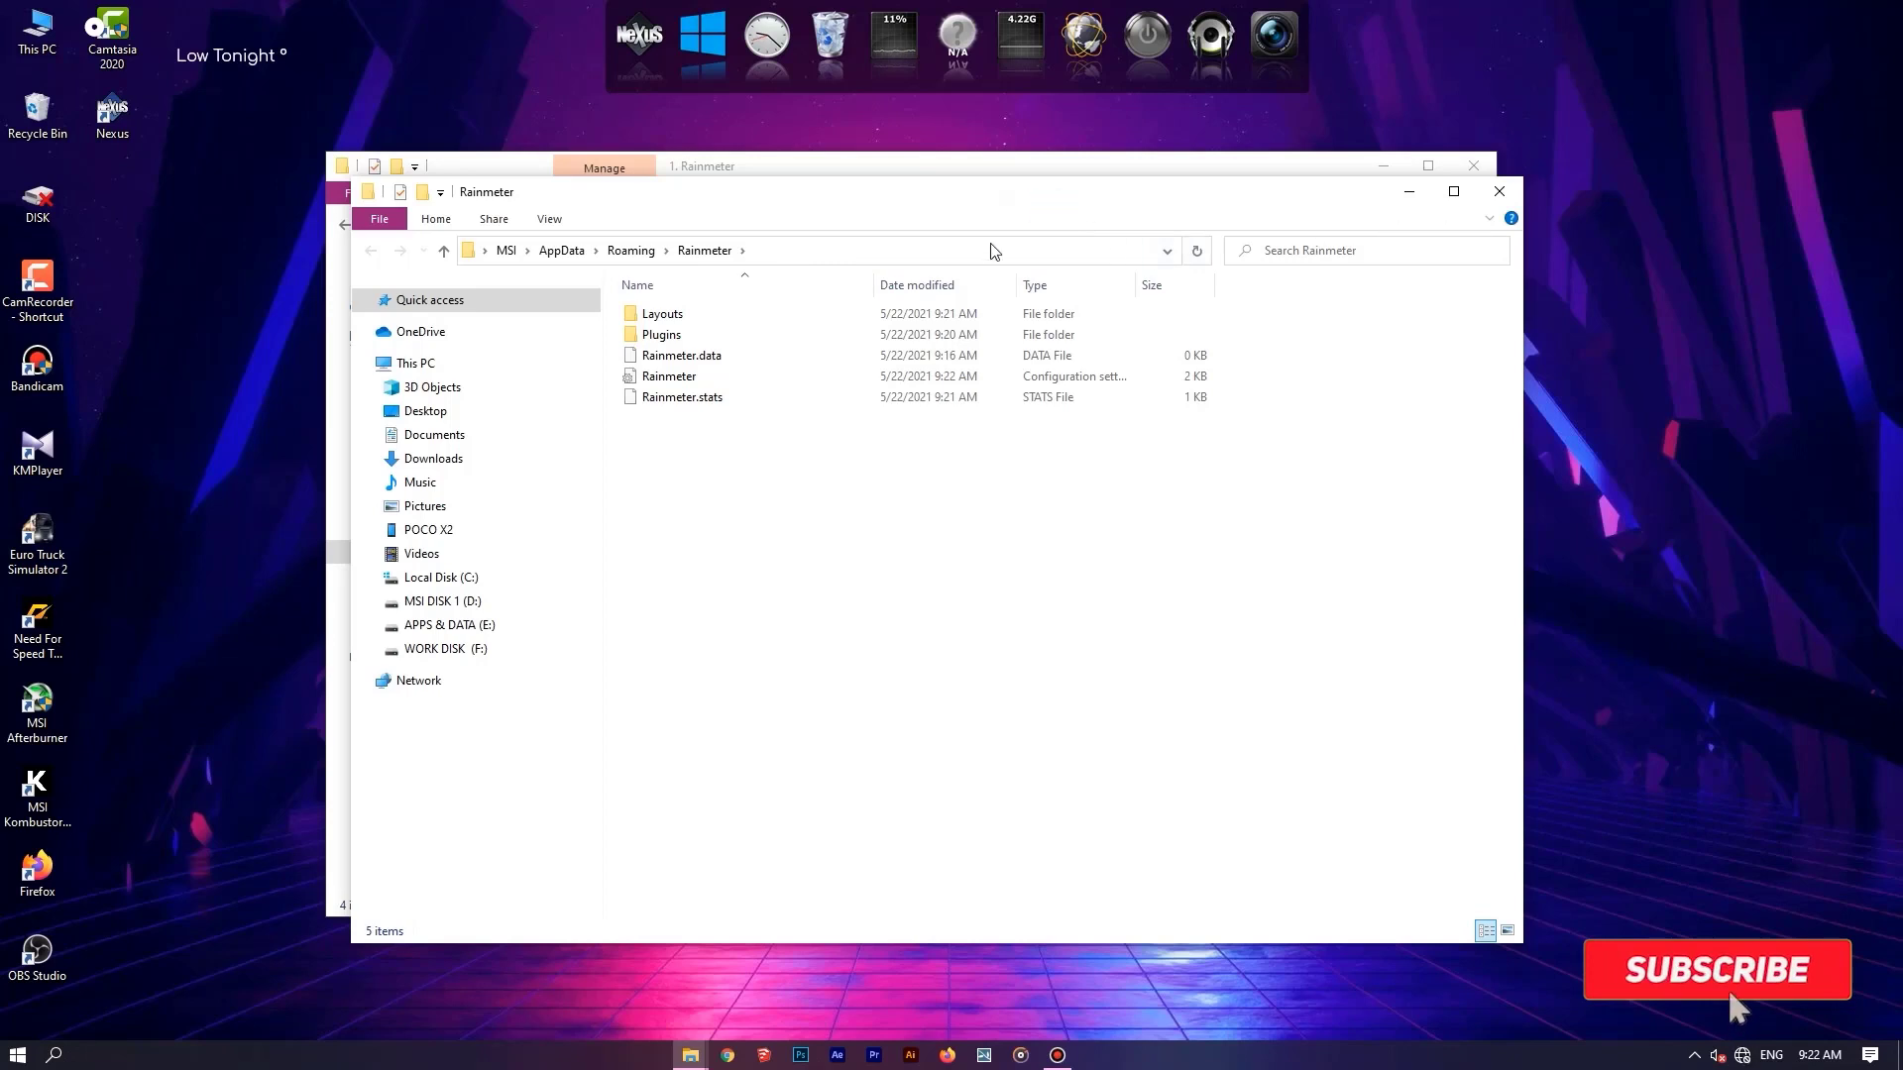
pyautogui.moveTo(885, 205); pyautogui.dragTo(1898, 377)
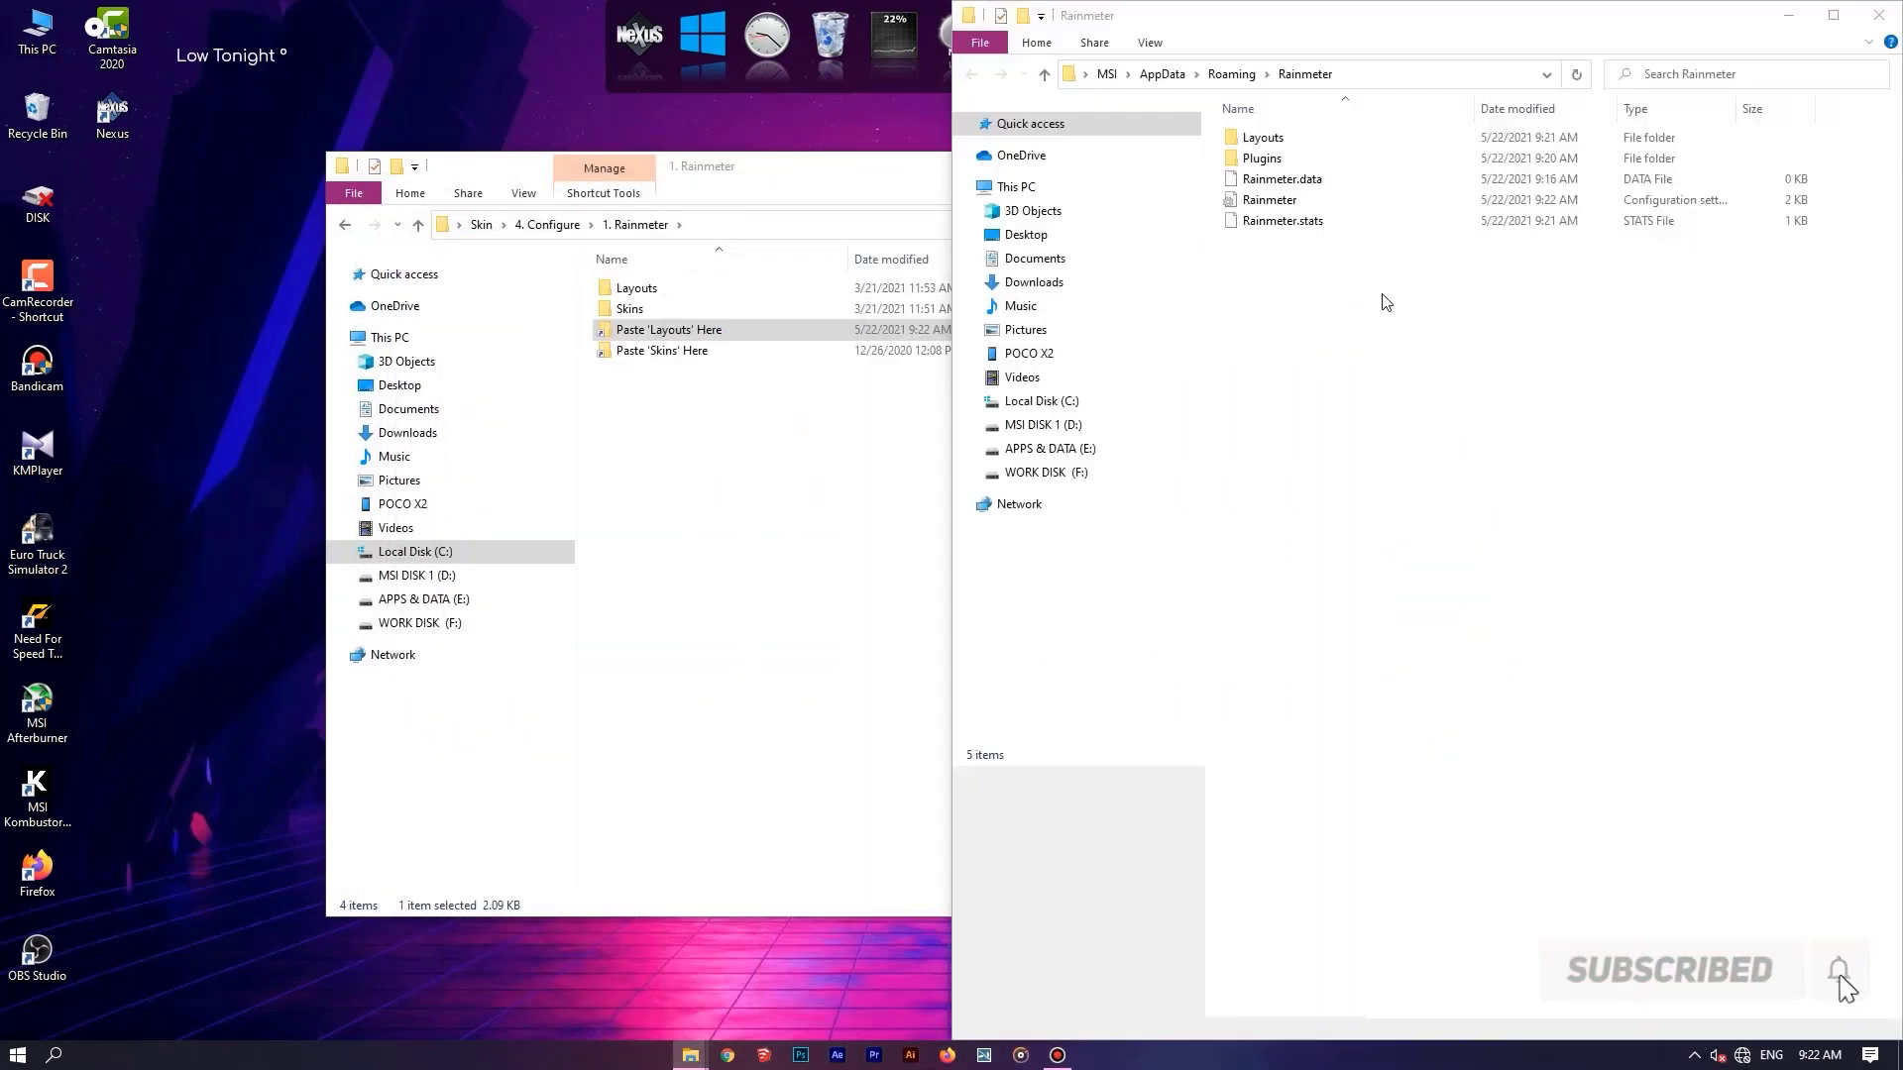
pyautogui.click(556, 174)
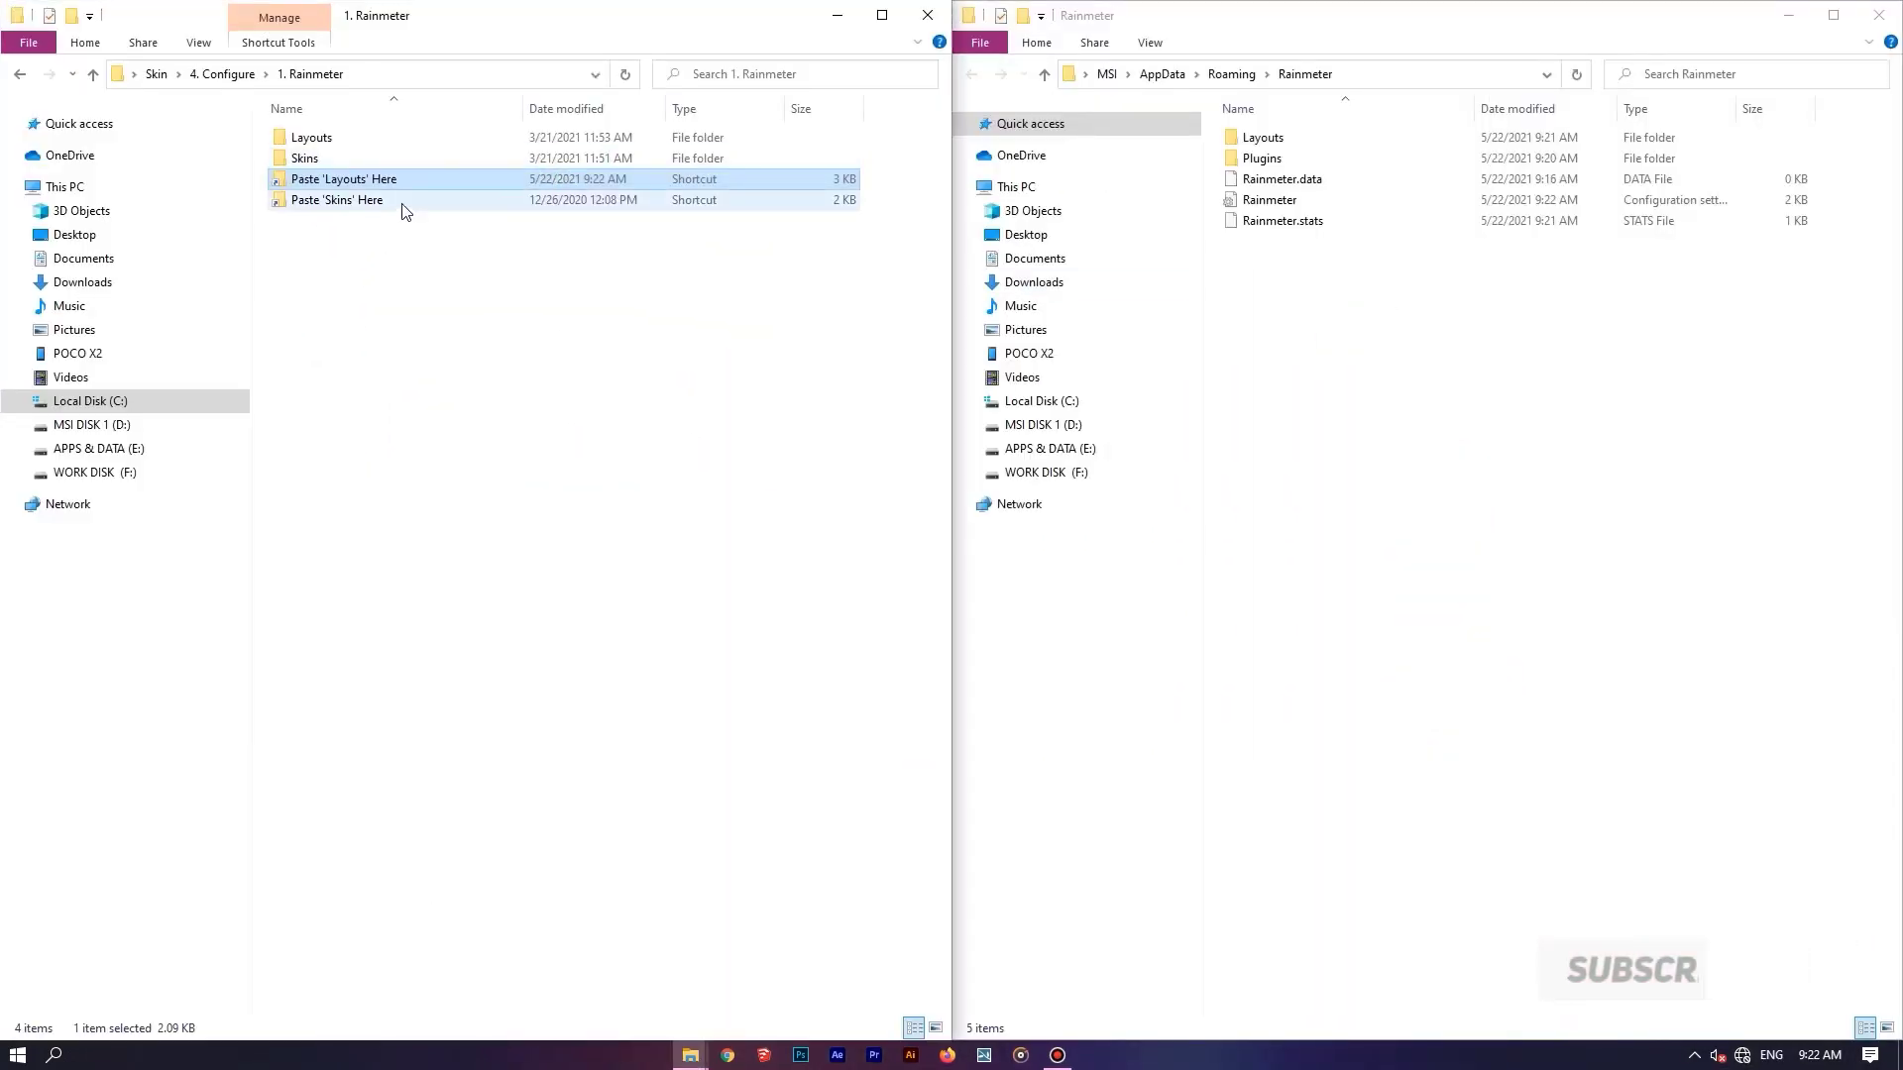
# Move the Rainmeter configuration file from Layouts > Minimalist Astronaut (1080p) into the AppData Roaming Rainmeter folder, replacing the existing file.
pyautogui.doubleClick(410, 144)
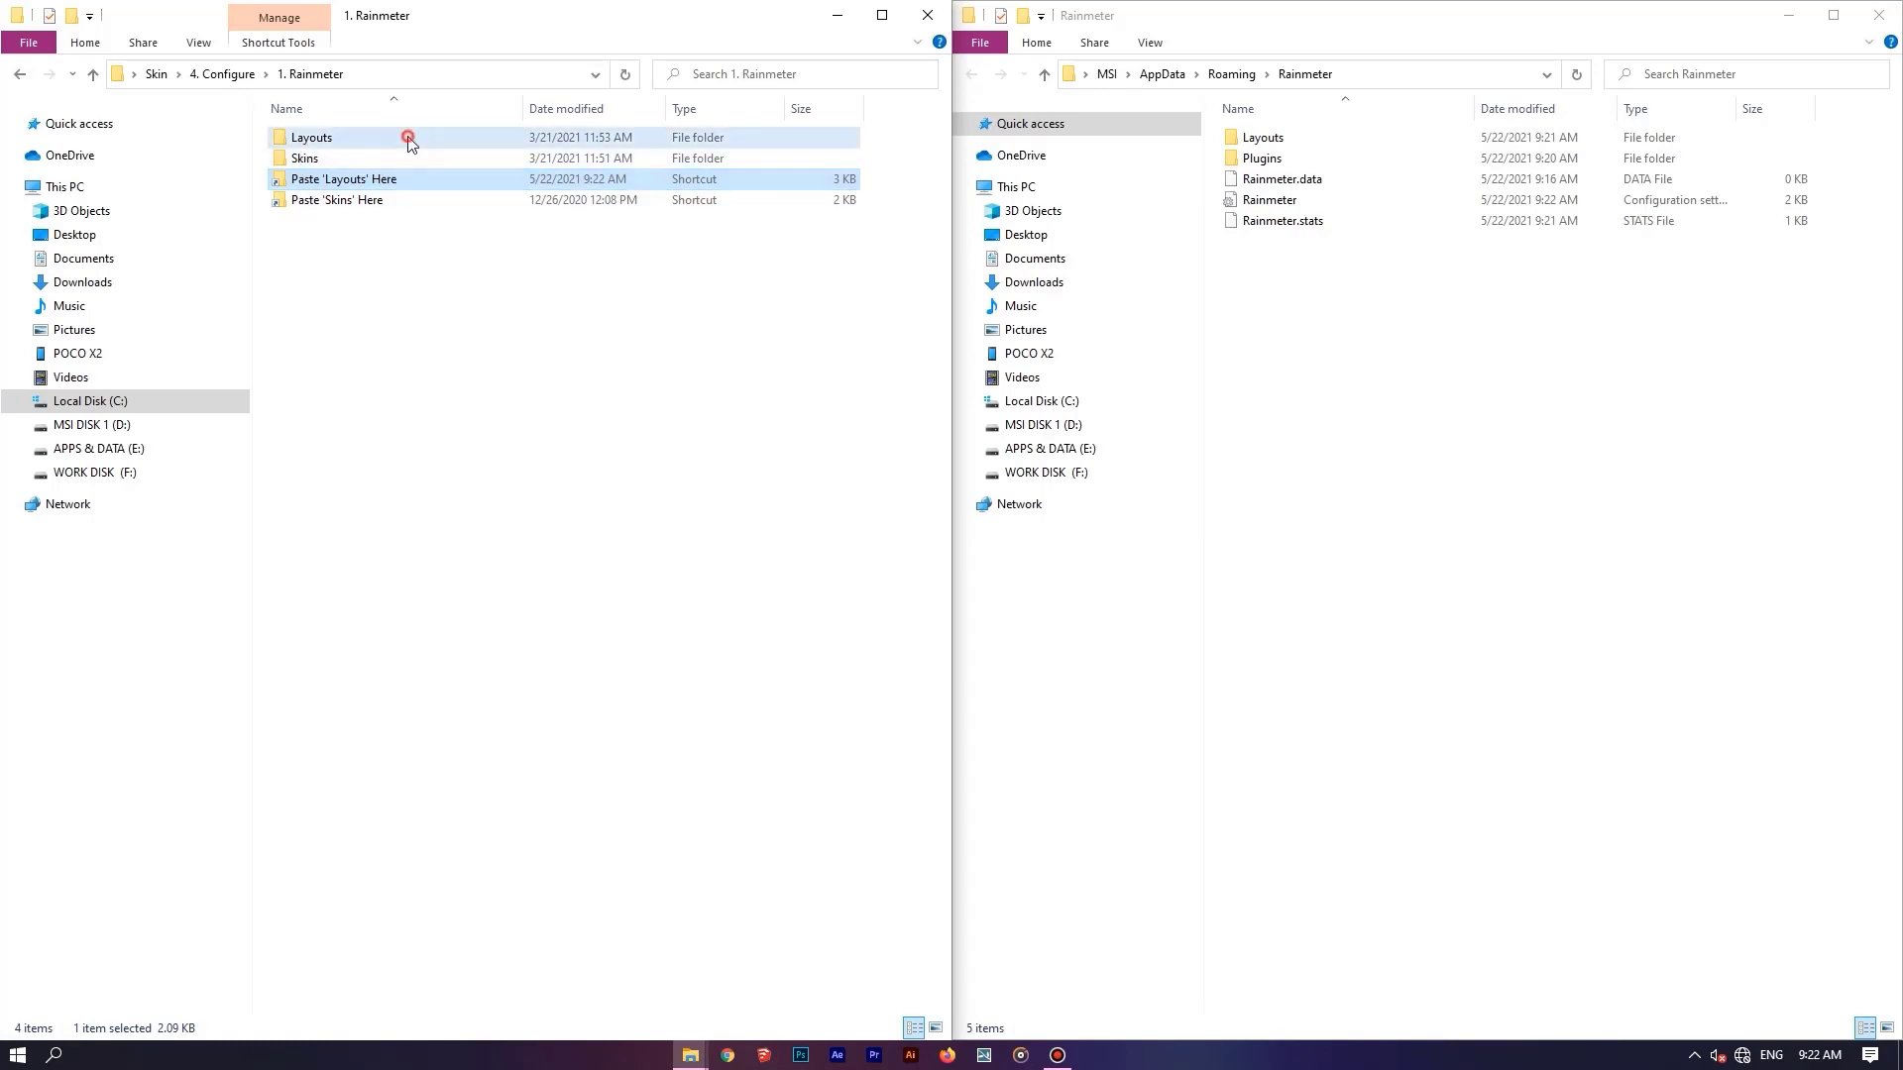
pyautogui.doubleClick(409, 144)
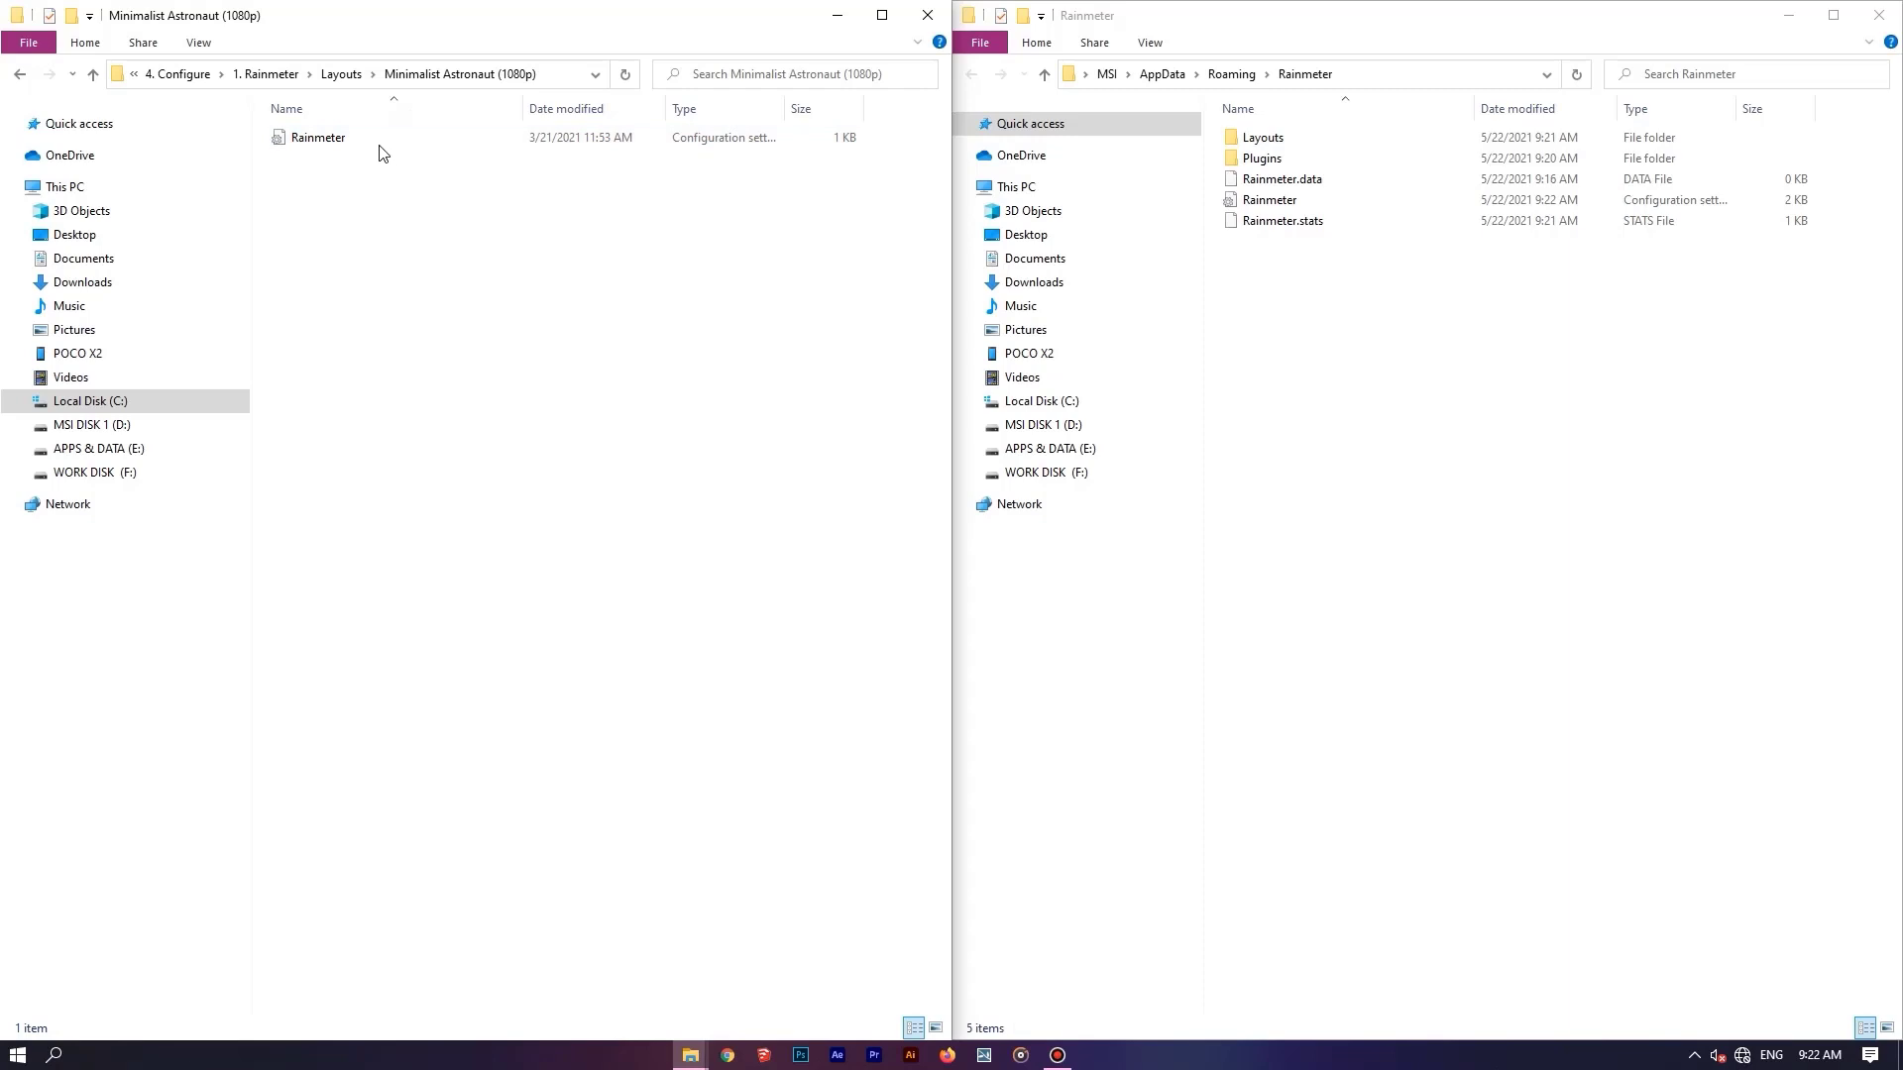
pyautogui.click(364, 137)
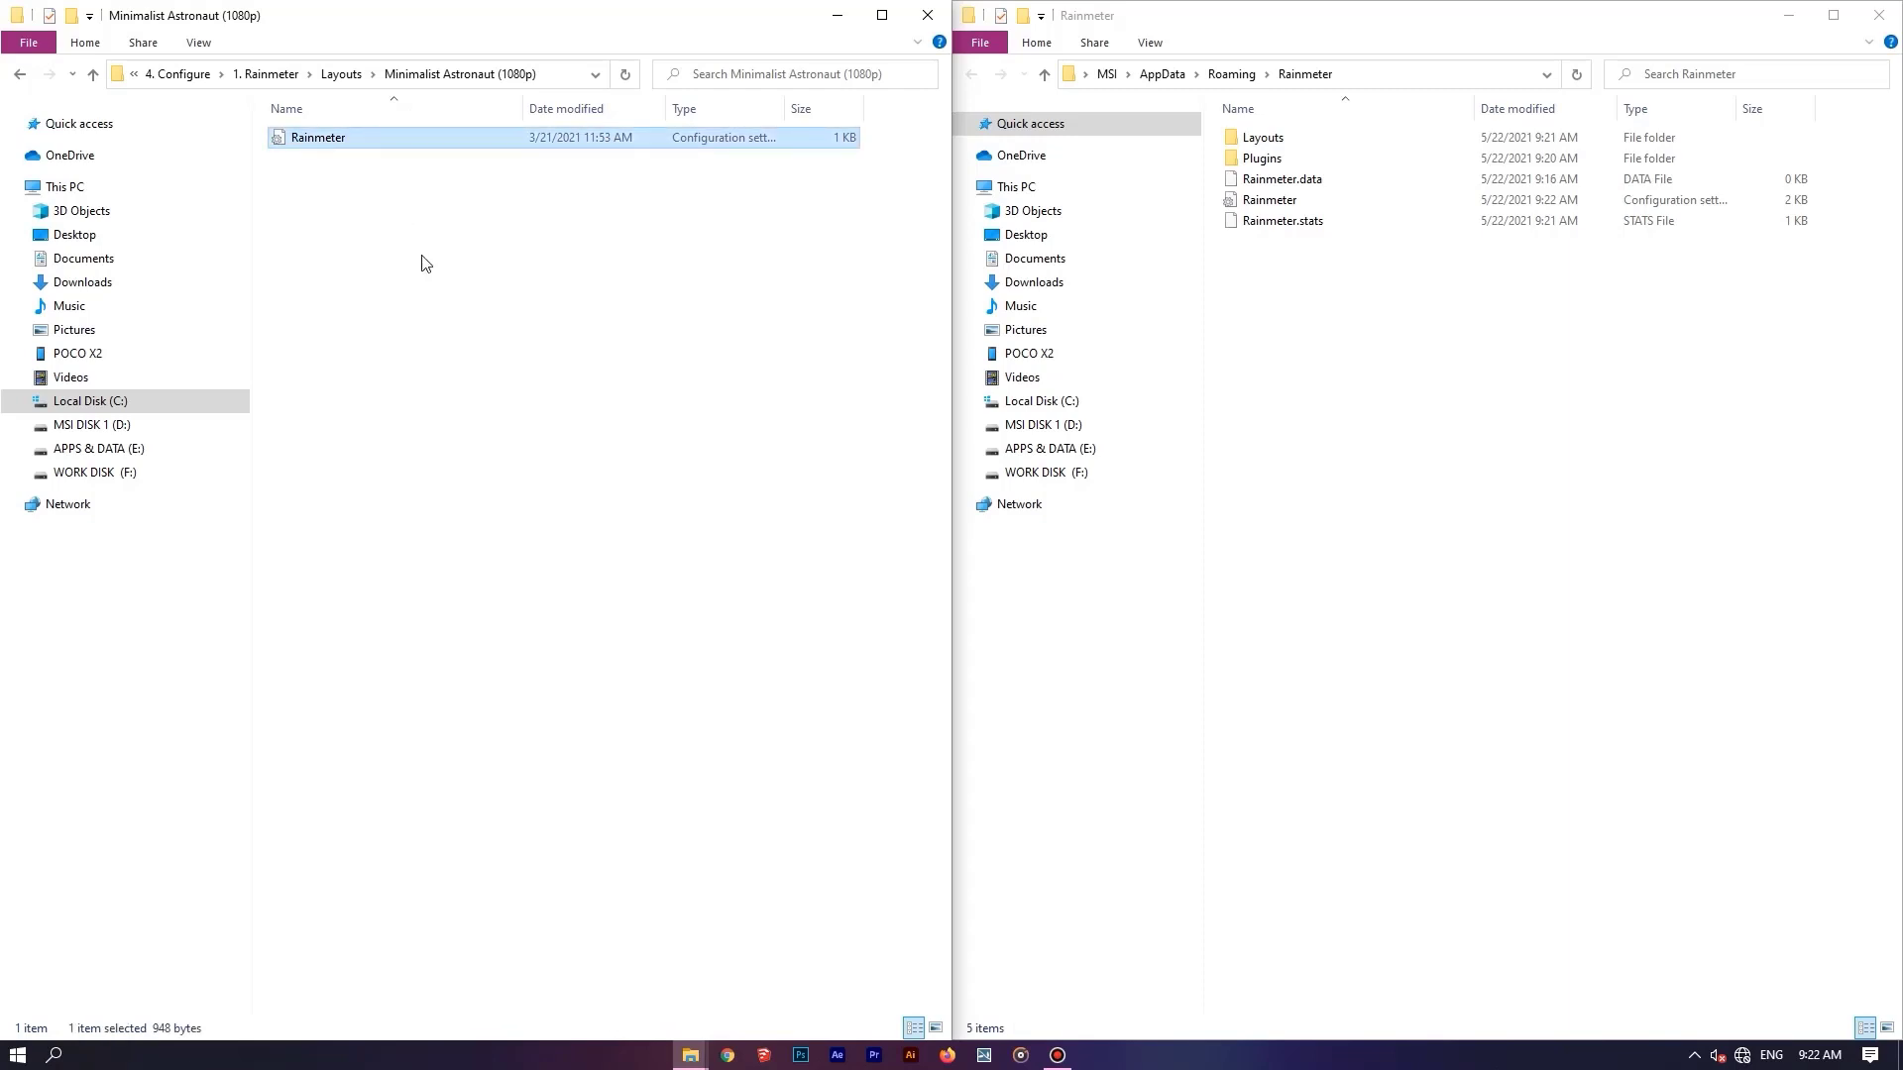
pyautogui.moveTo(363, 146); pyautogui.dragTo(1360, 306)
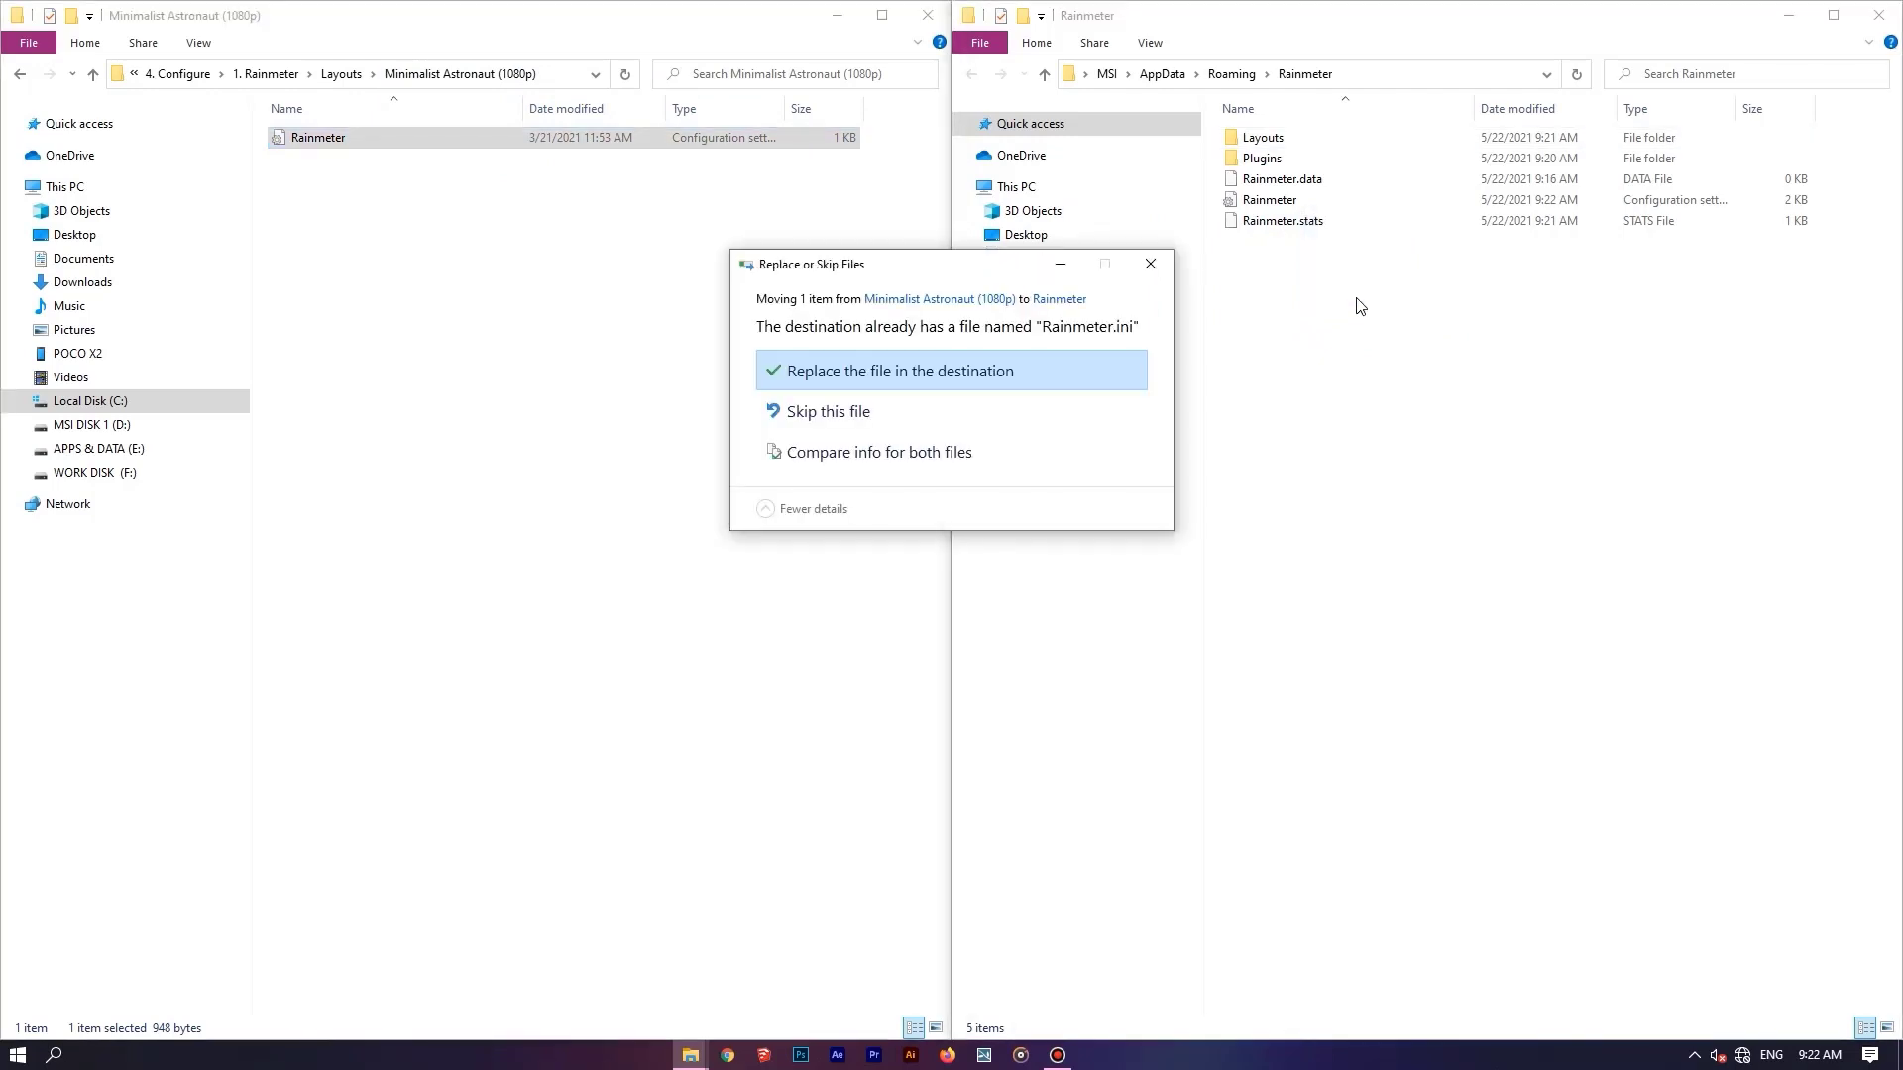
pyautogui.click(944, 380)
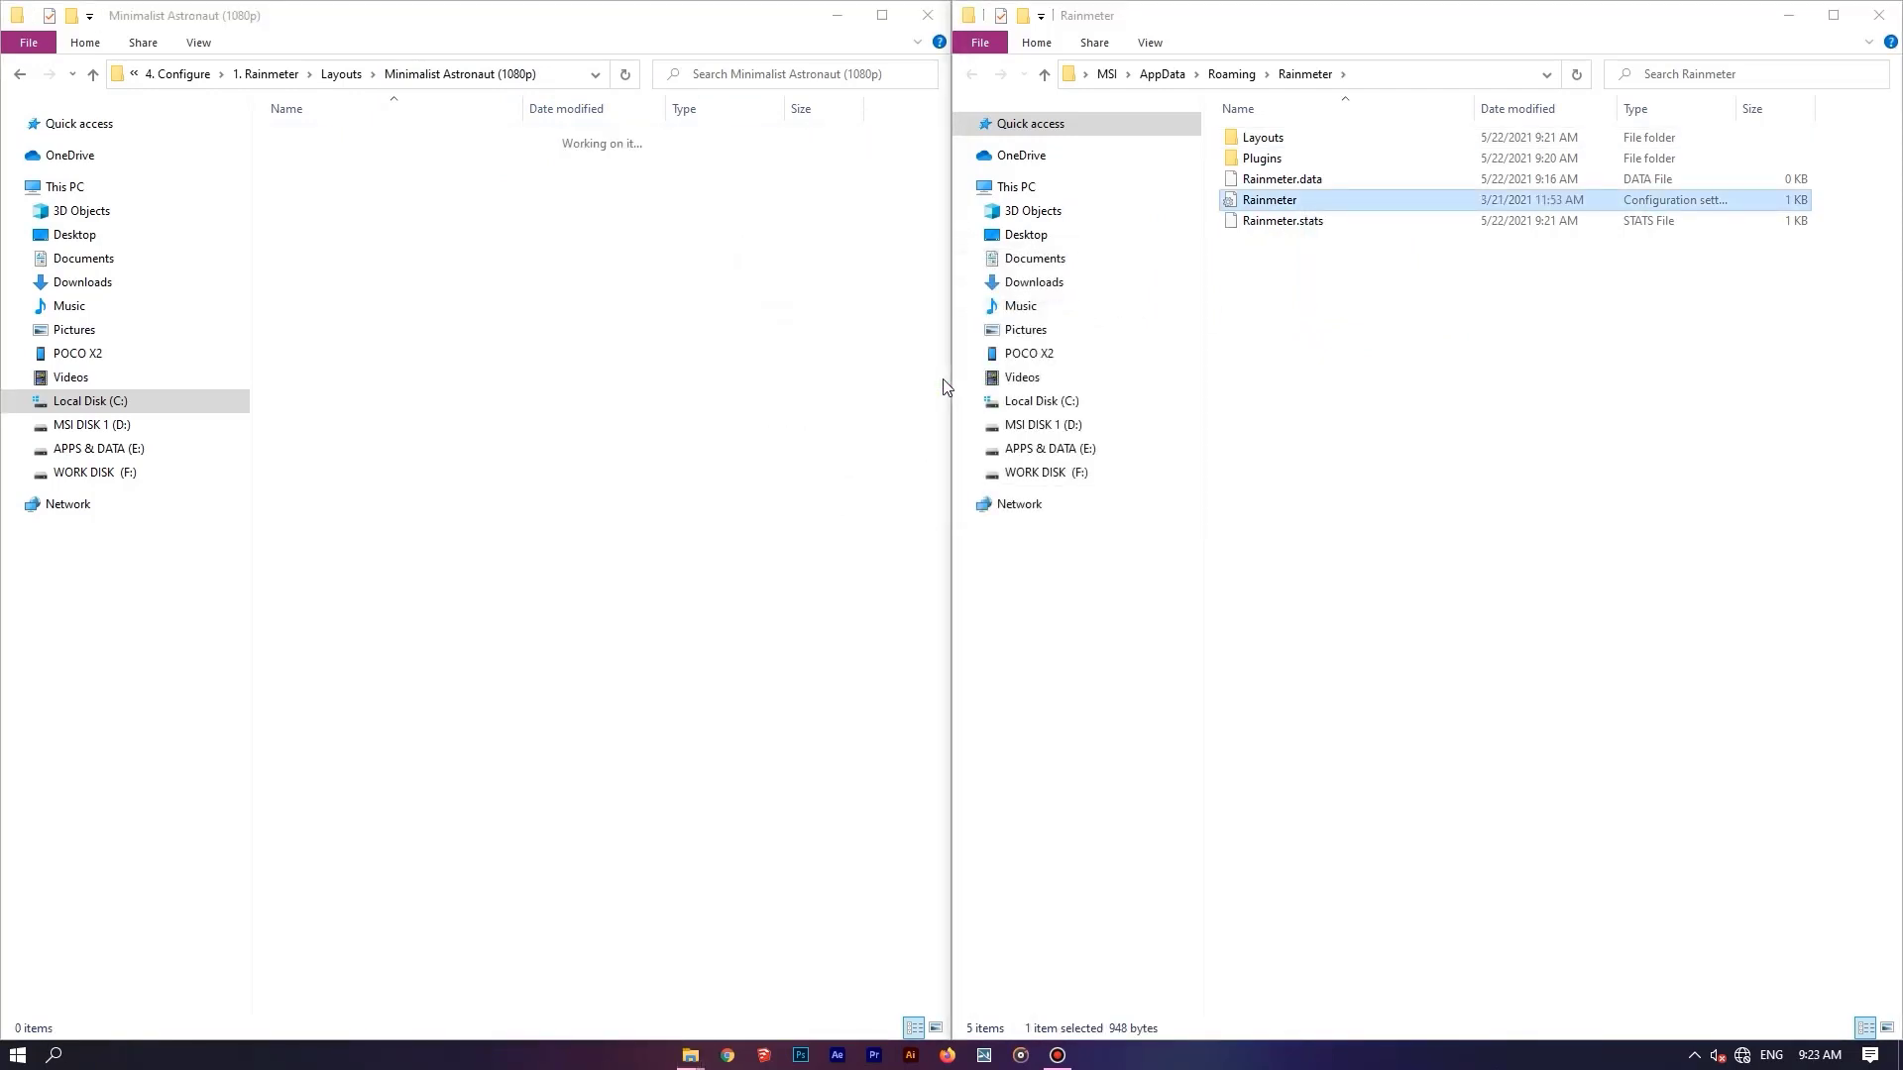
# Go back to the "1. Rainmeter" folder and open the "Paste 'Skins' Here" shortcut in a new window snapped beside it.
pyautogui.click(21, 75)
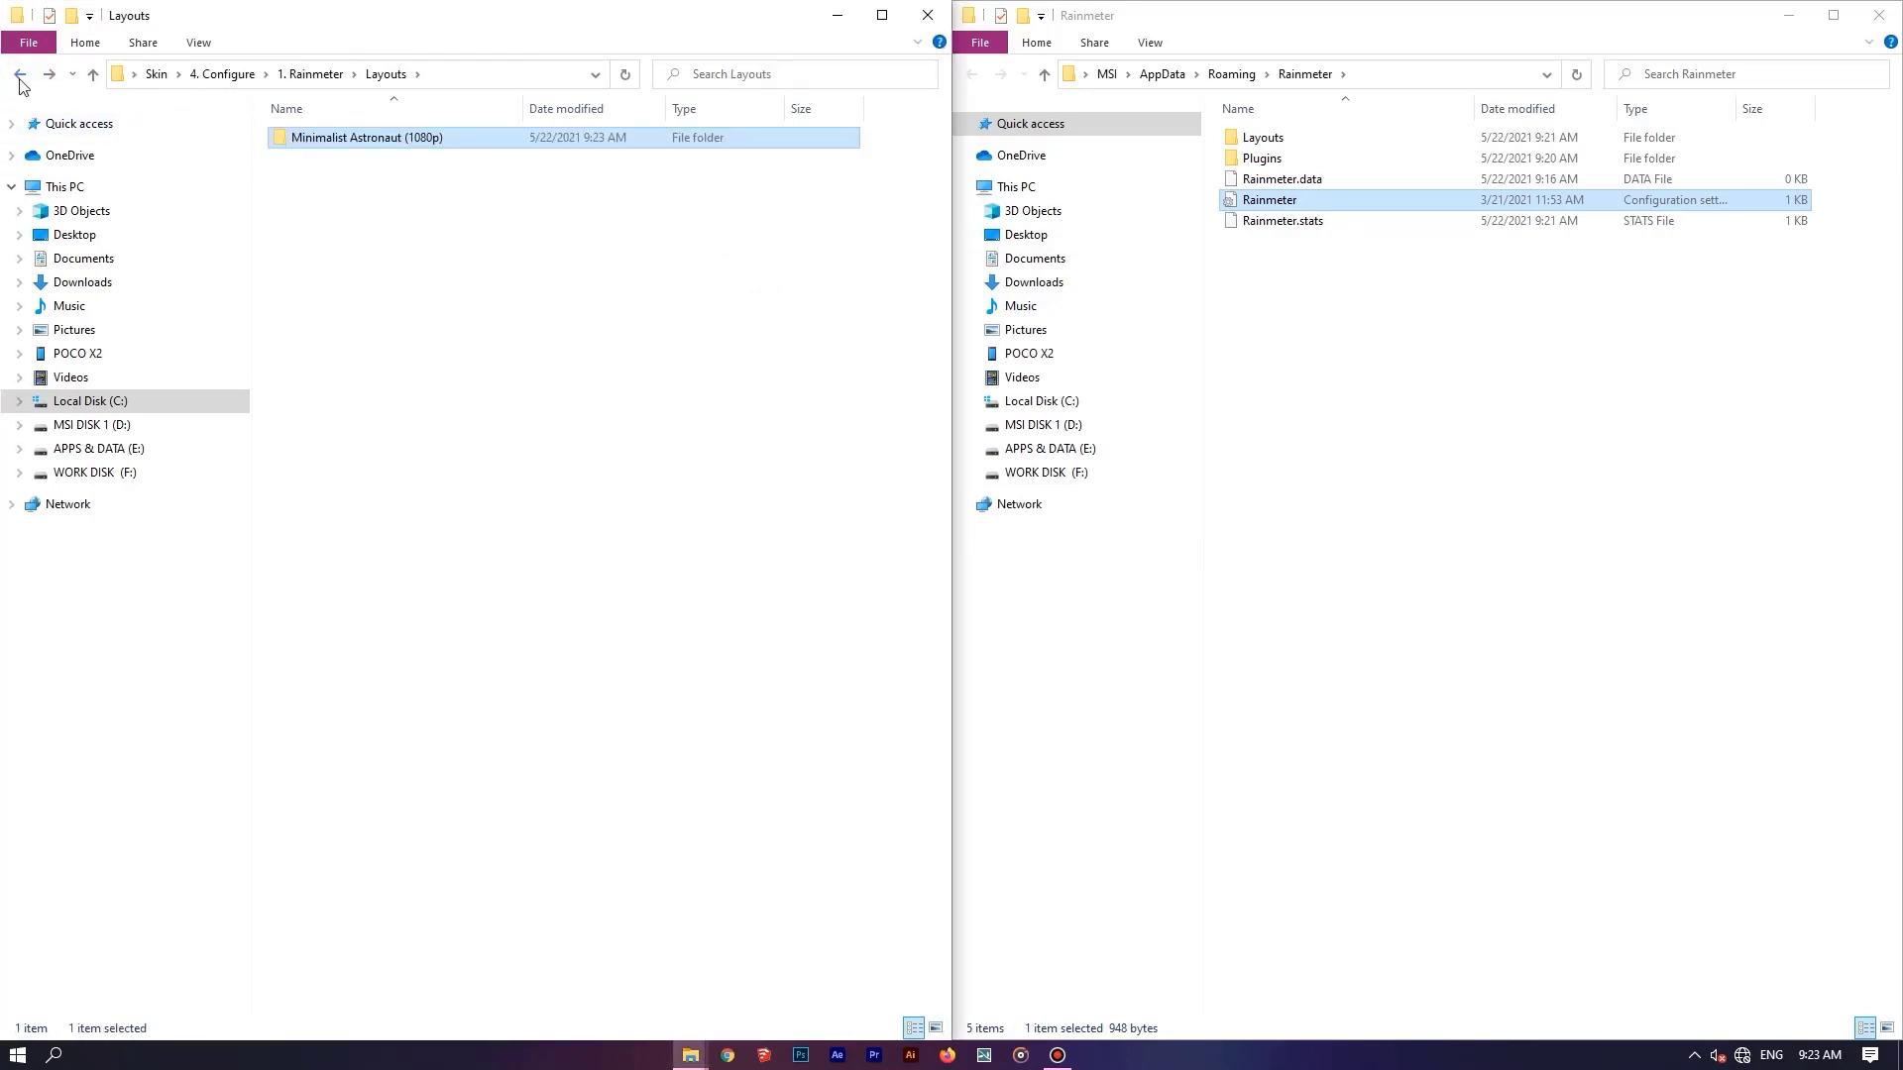
pyautogui.click(20, 77)
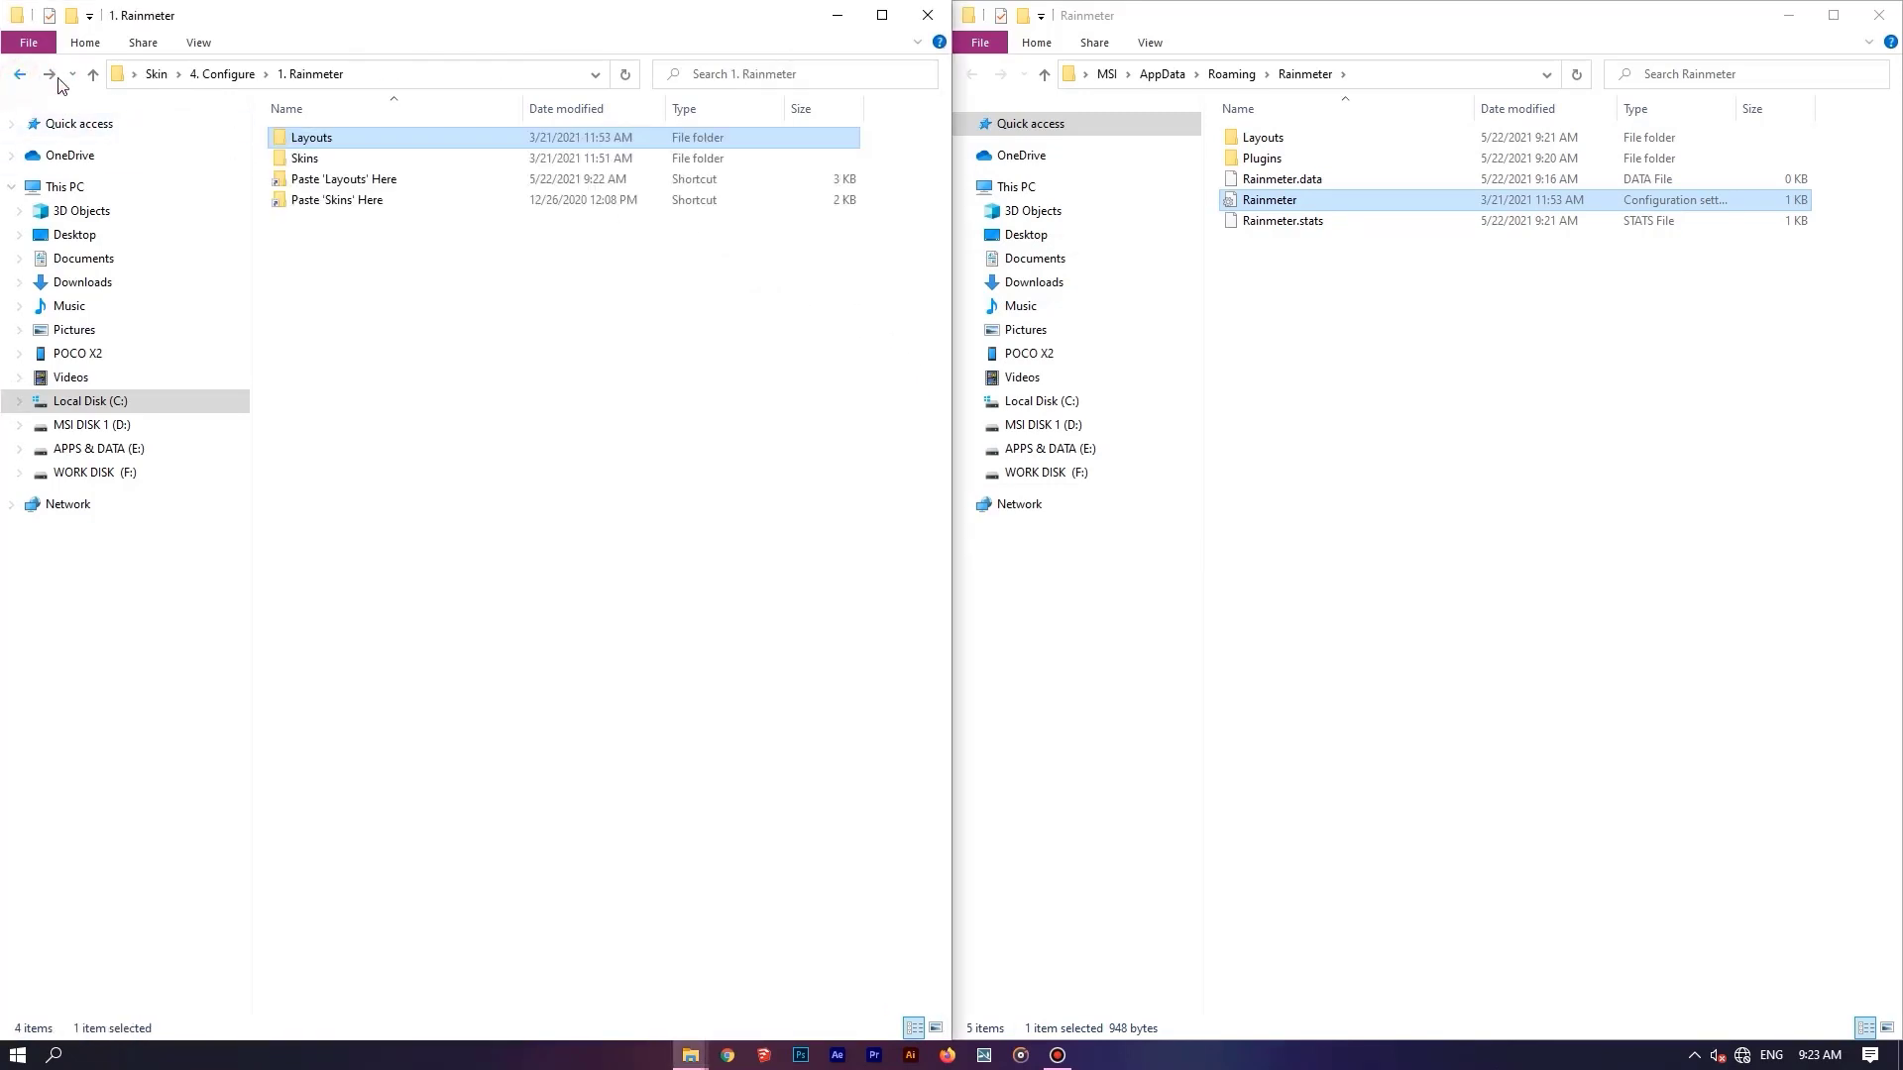
pyautogui.click(383, 204)
pyautogui.rightClick(382, 204)
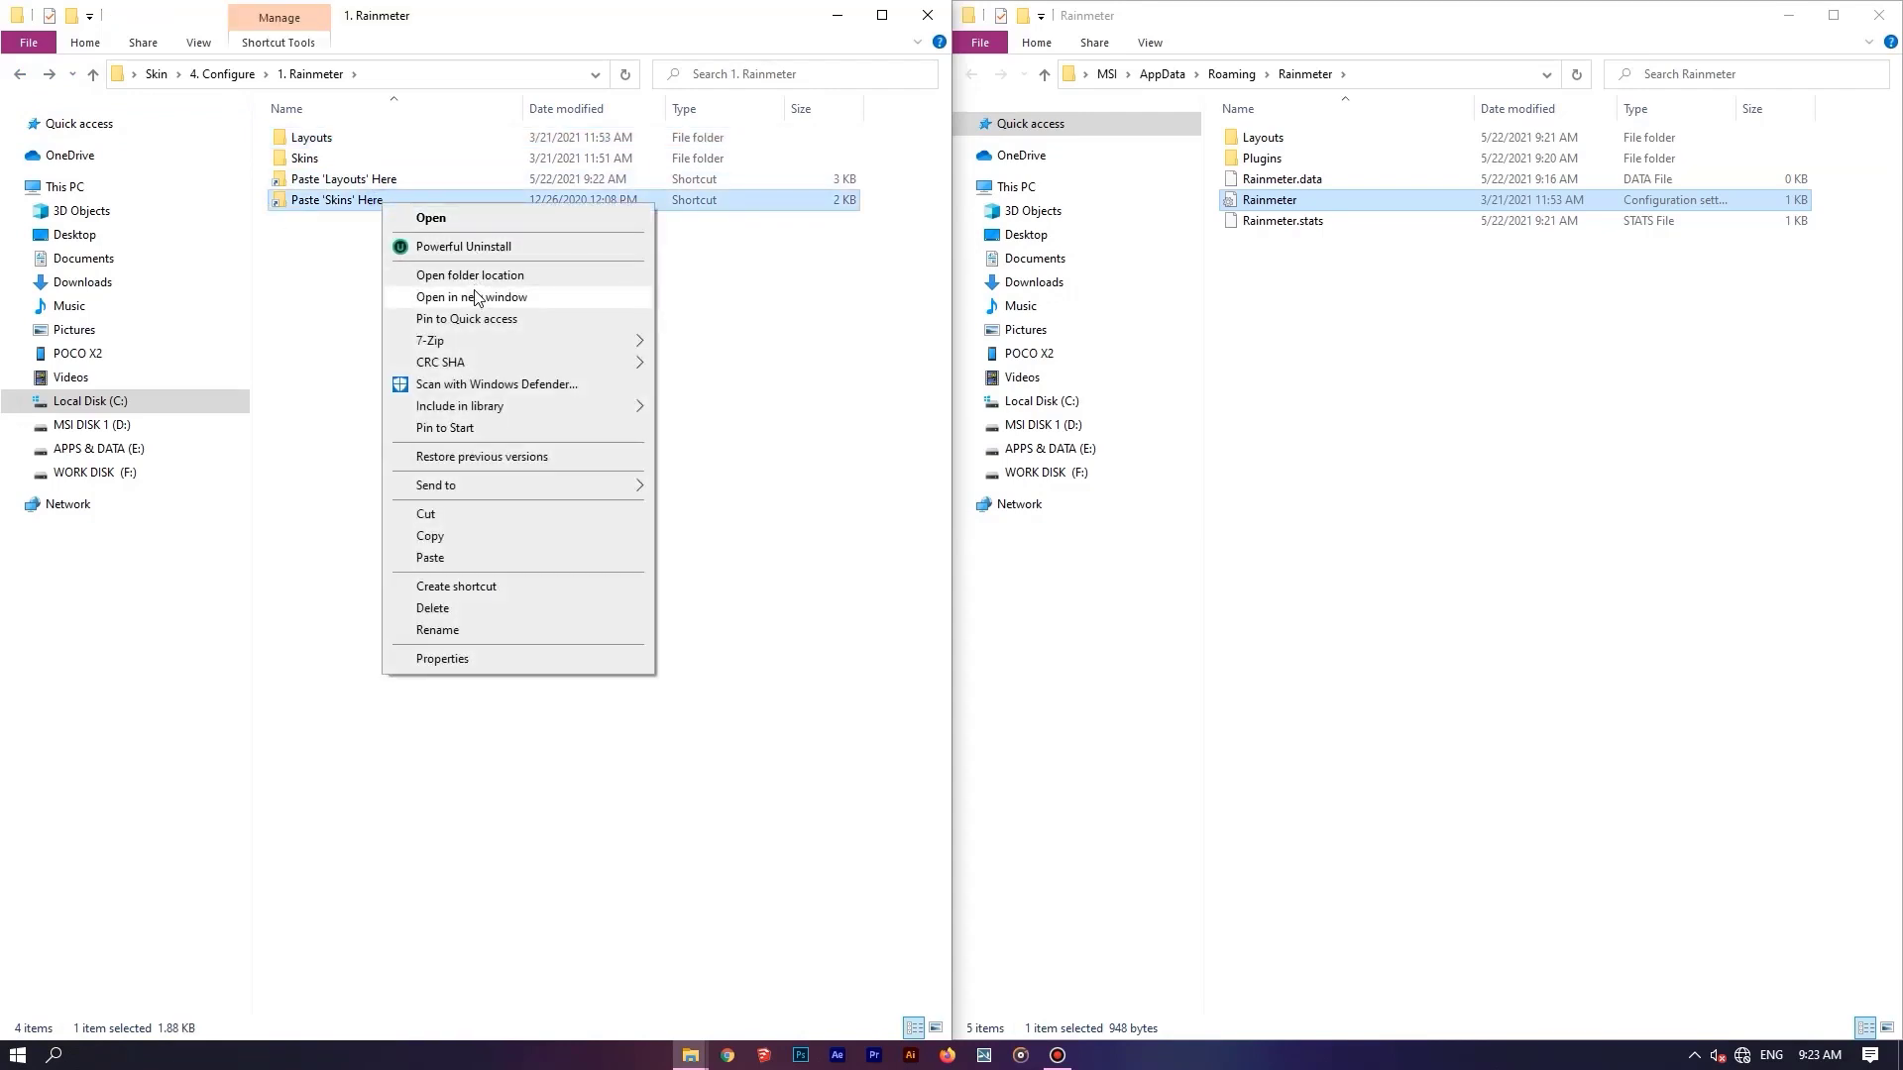
pyautogui.click(477, 297)
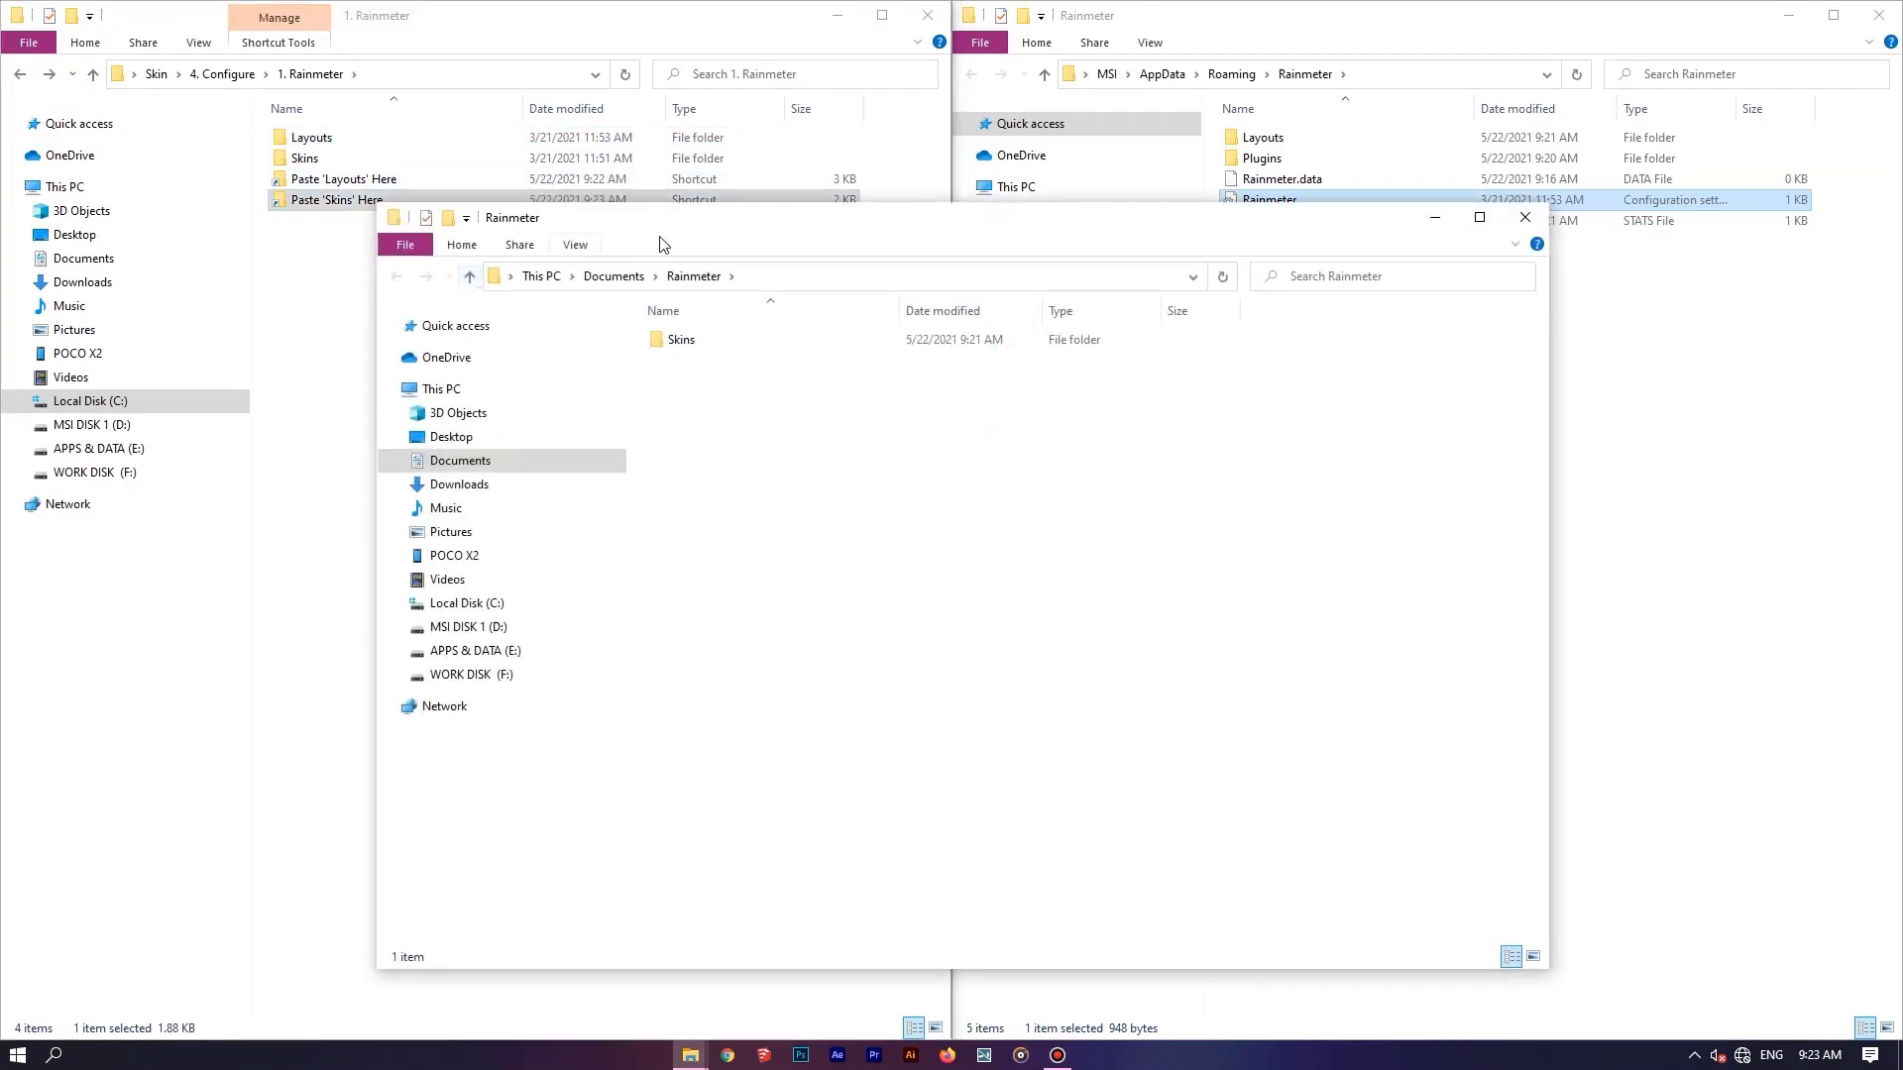
pyautogui.moveTo(663, 244); pyautogui.dragTo(1898, 149)
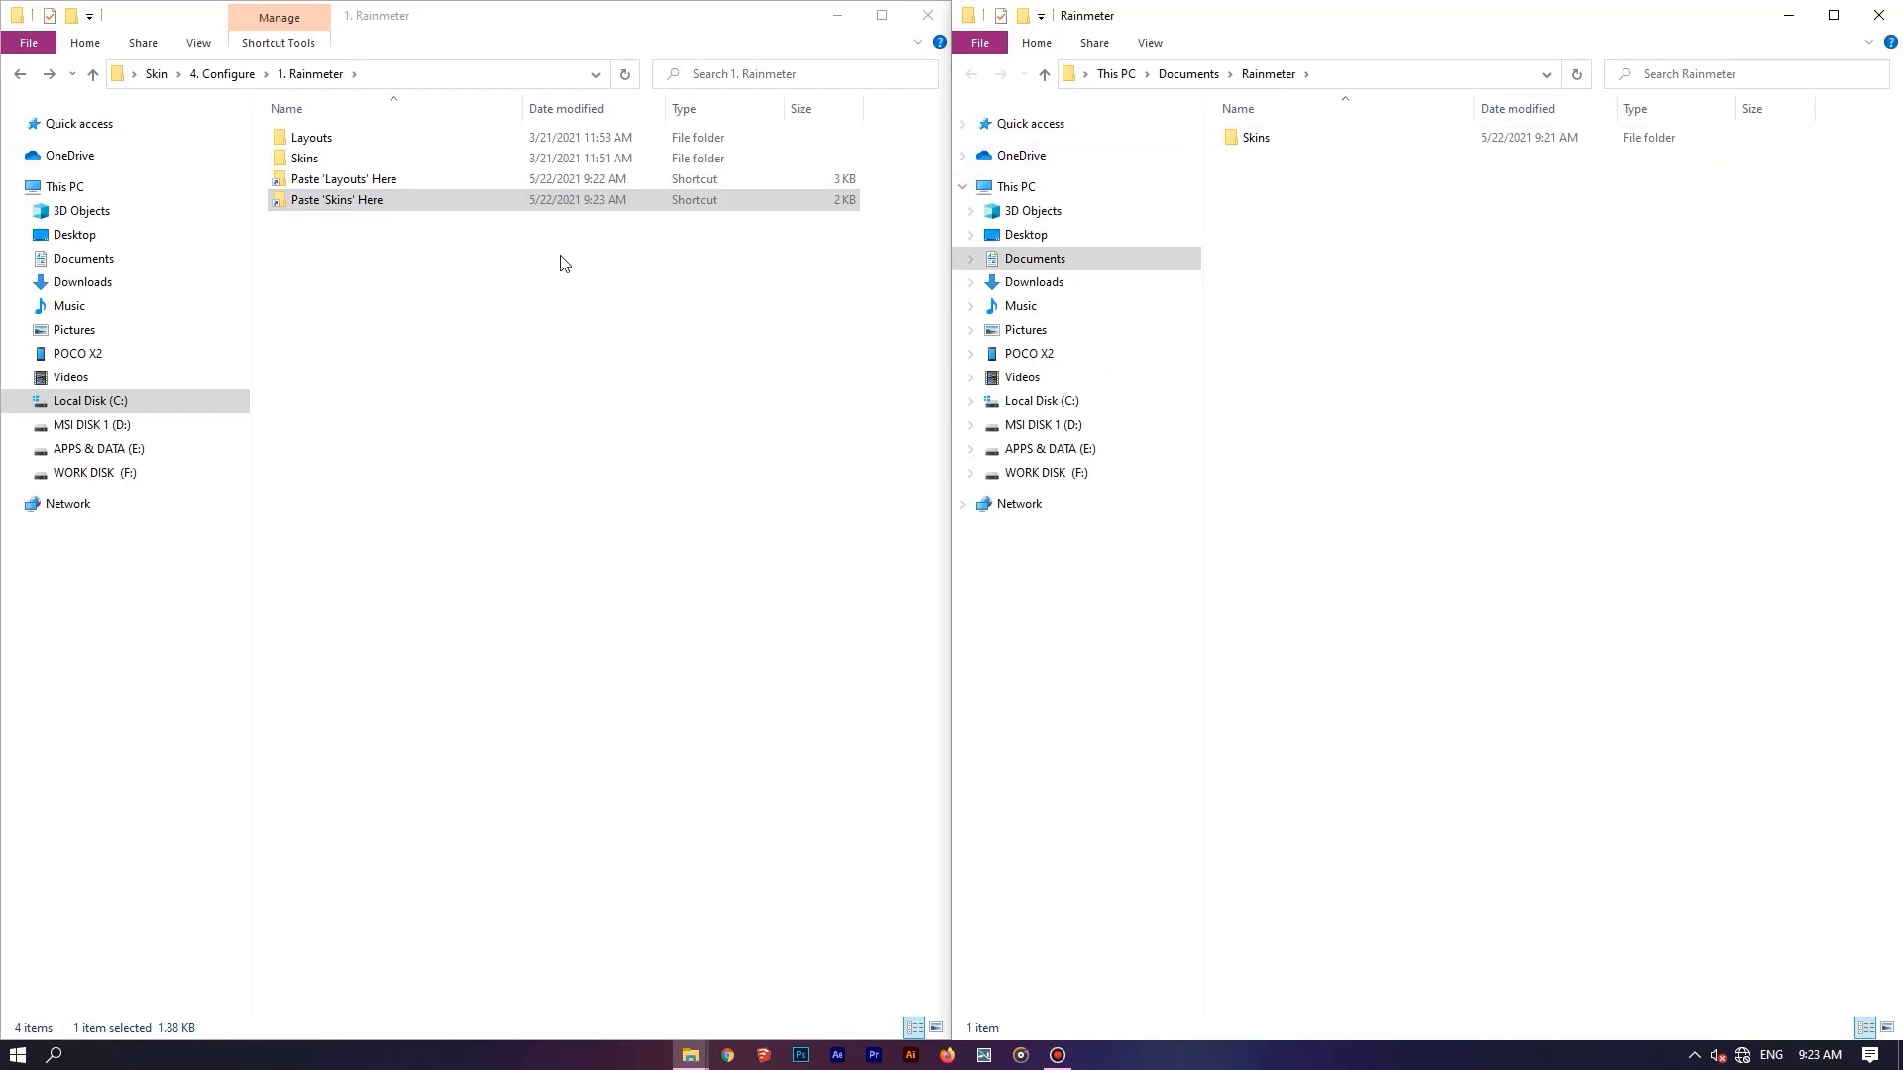
# Move the Skins folder from "1. Rainmeter" into the Documents Rainmeter folder, replacing the existing files.
pyautogui.click(414, 161)
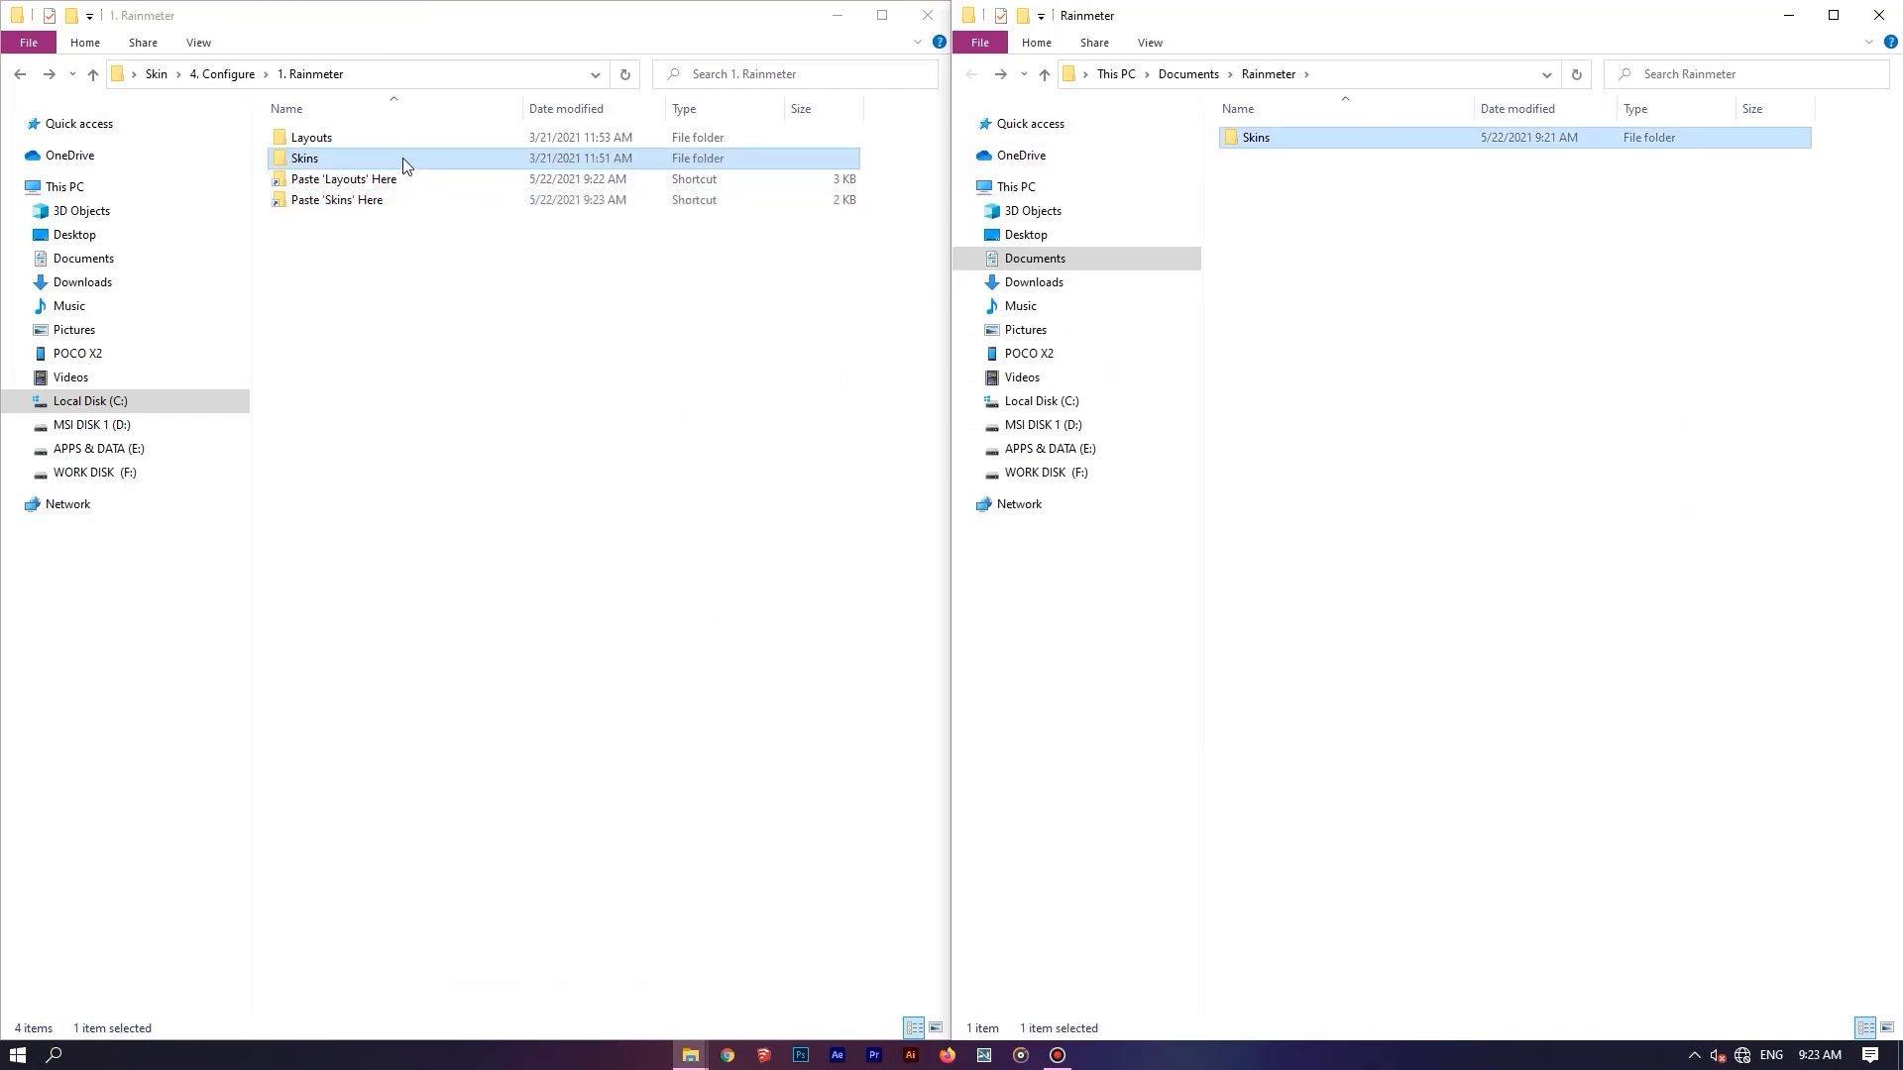
pyautogui.moveTo(402, 158); pyautogui.dragTo(1319, 228)
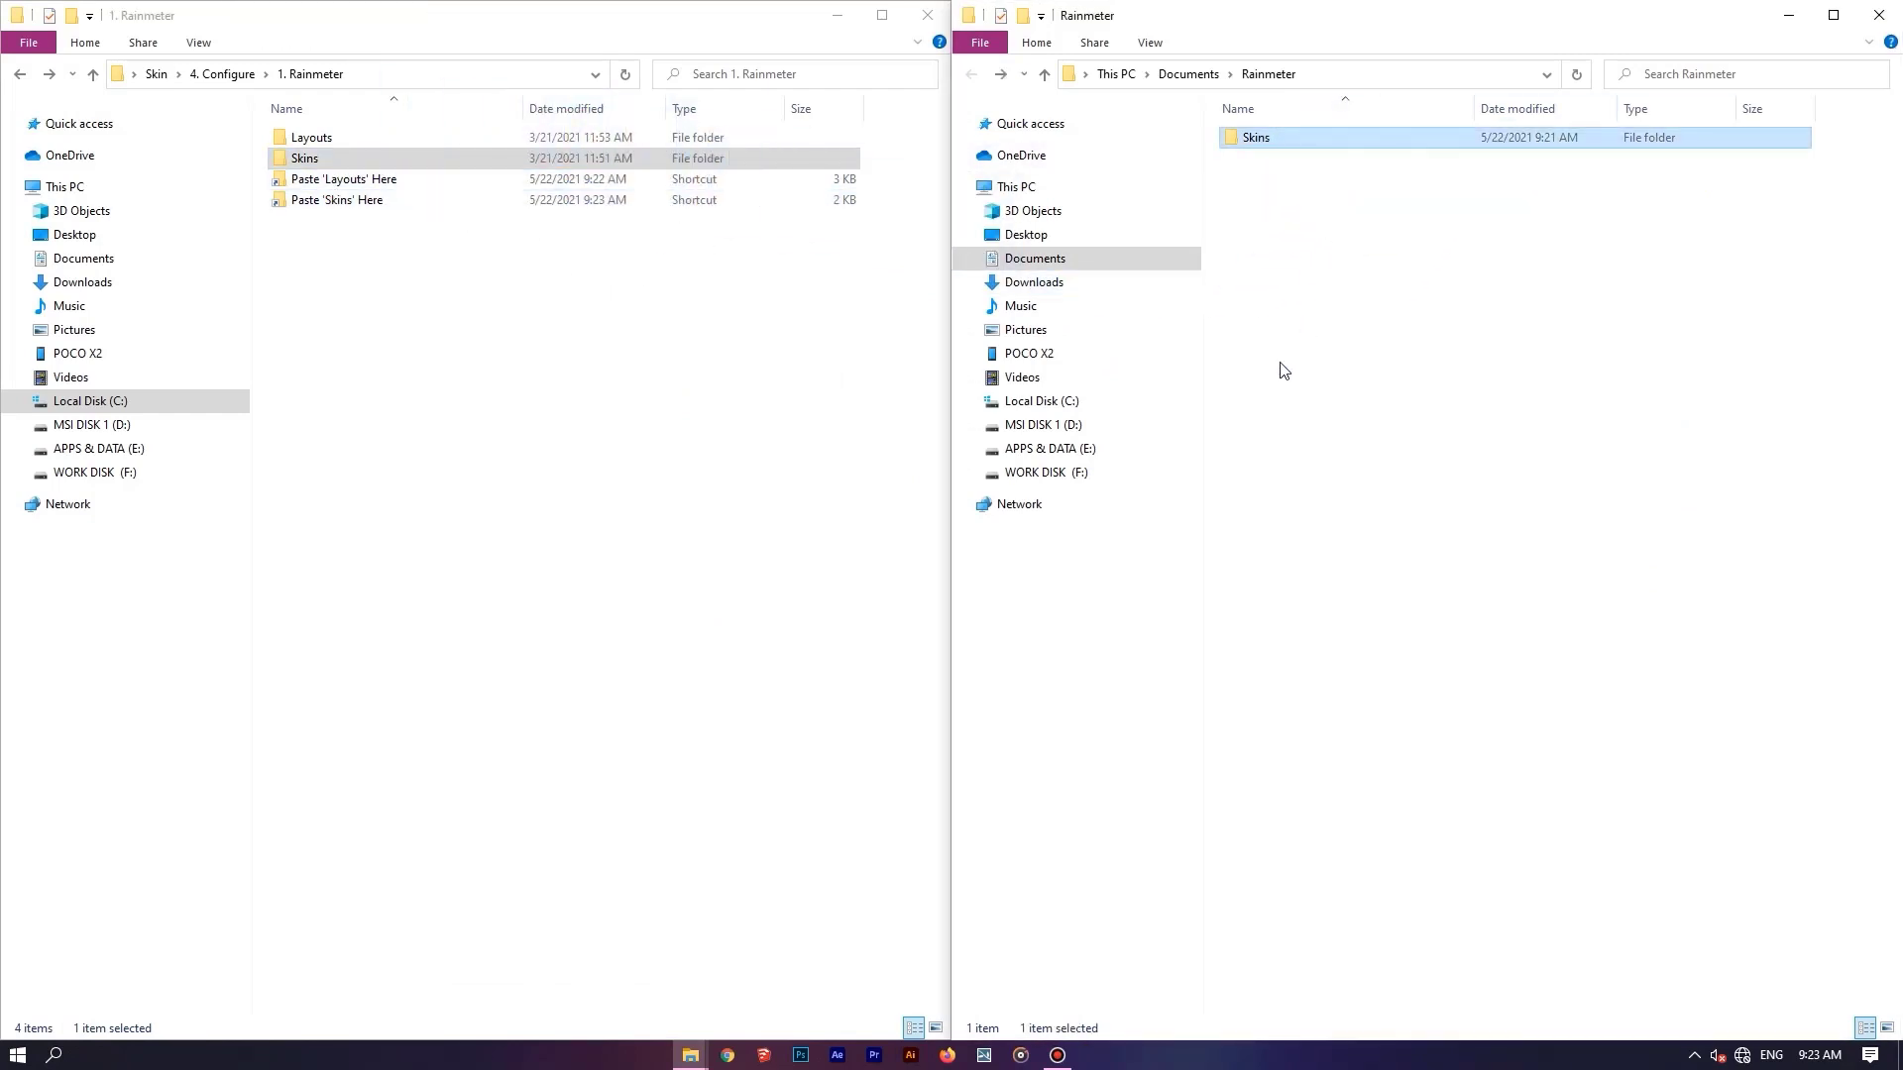
pyautogui.click(935, 371)
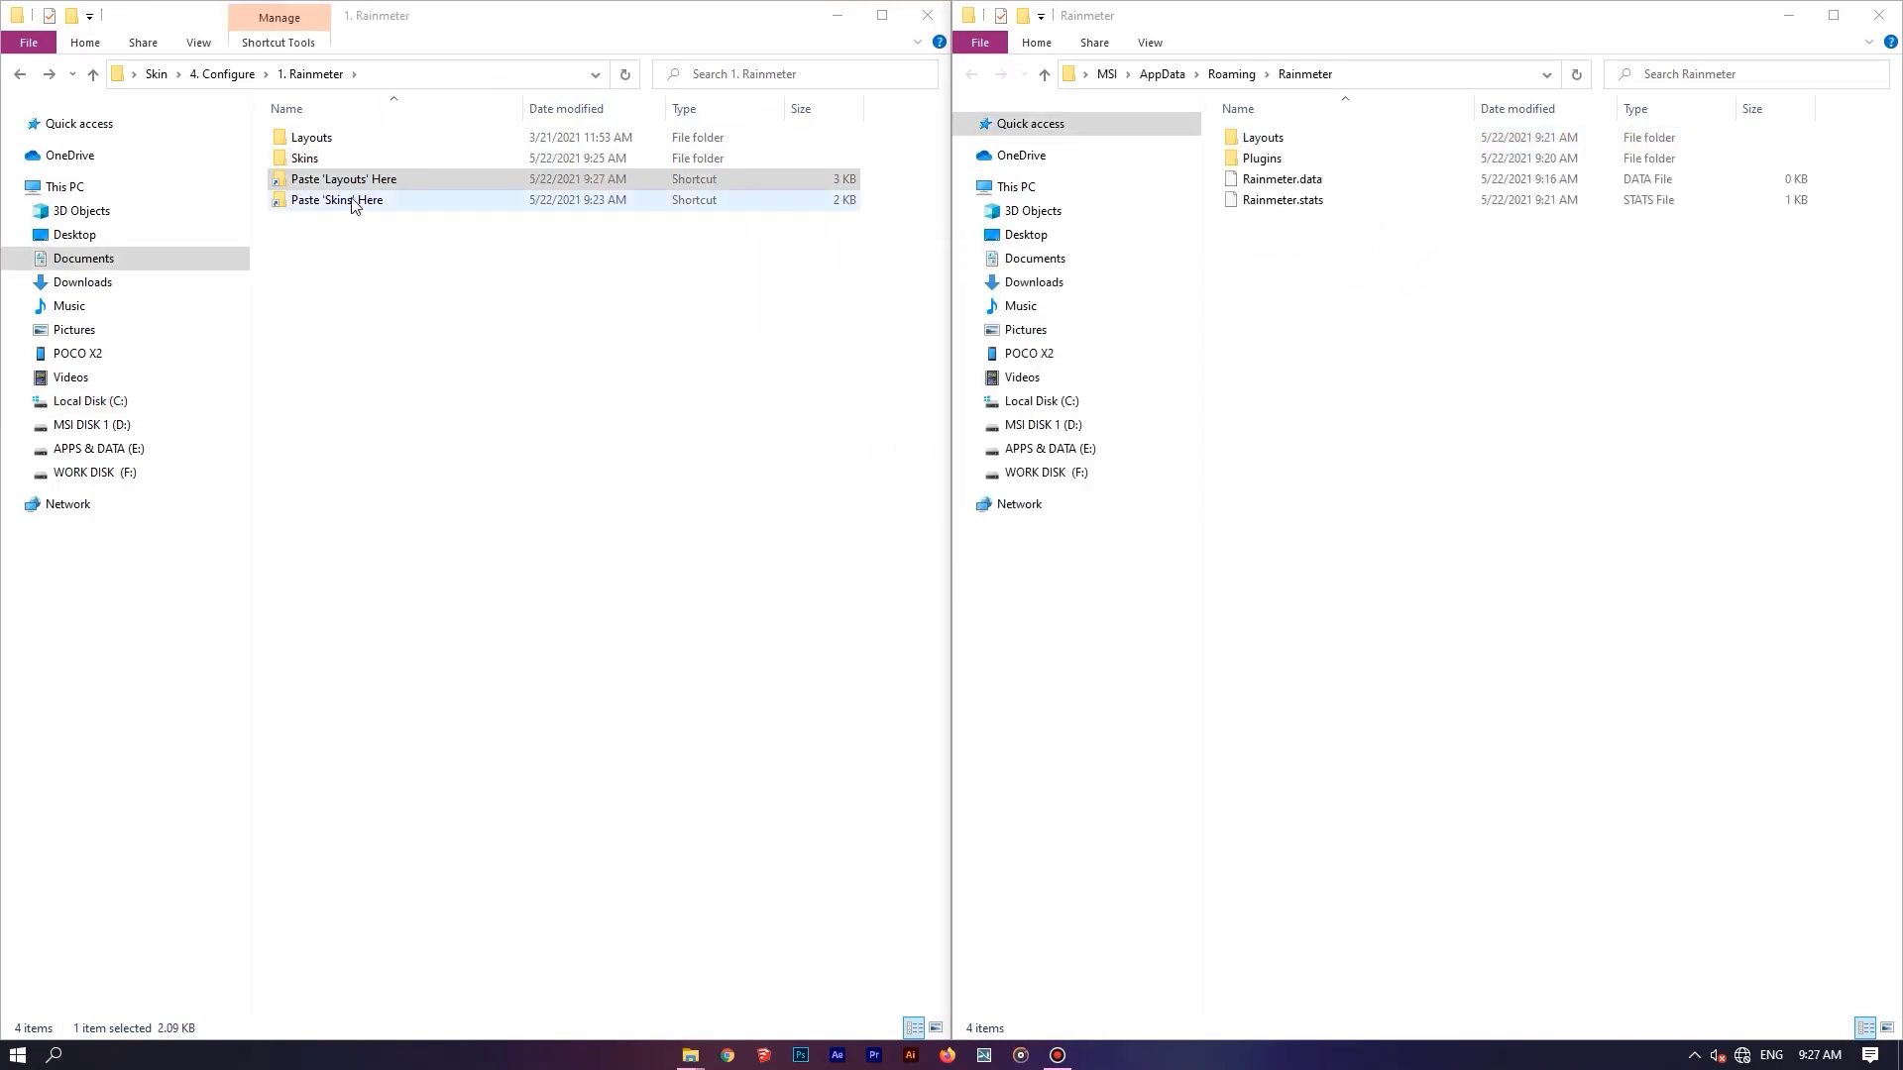
pyautogui.click(354, 201)
pyautogui.doubleClick(353, 201)
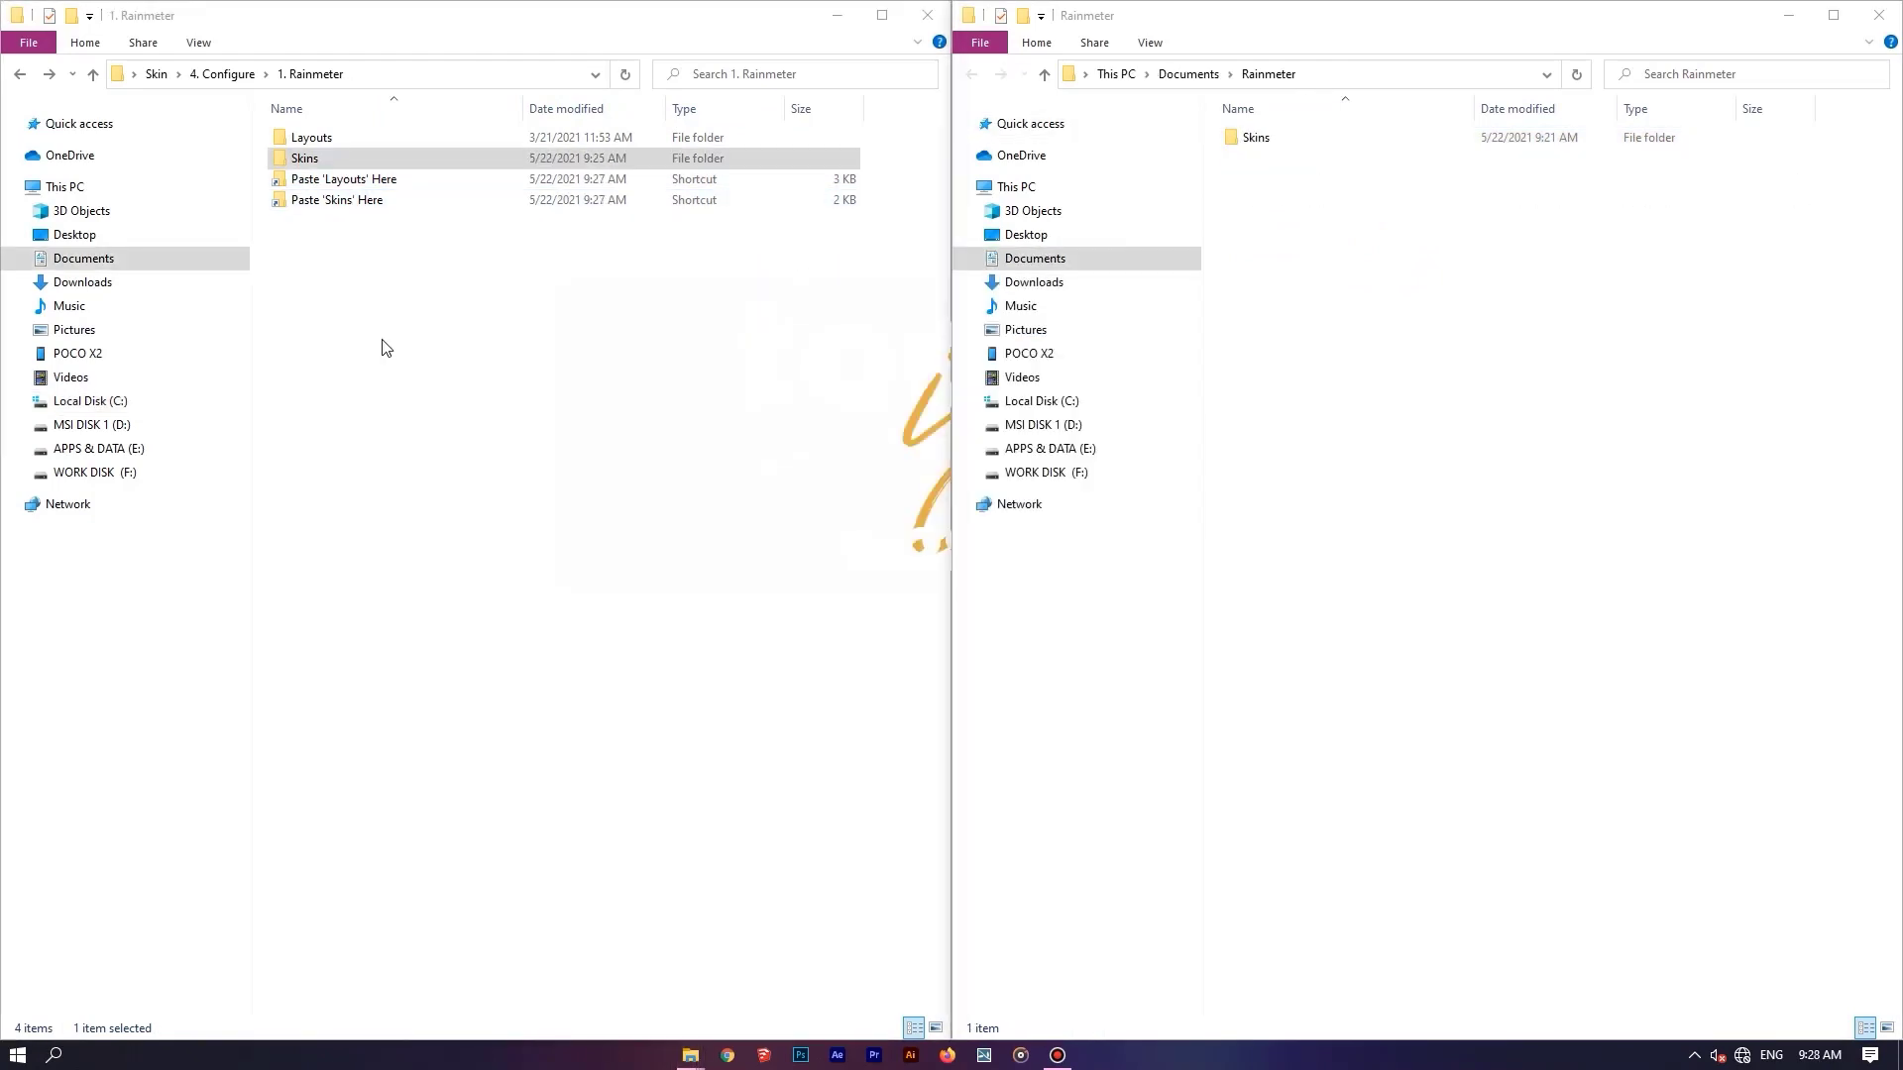
# Open the "2. Nexus Dock" folder in "4. Configure", close the Documents Rainmeter window, and move the remaining window clear of the dock.
pyautogui.hotkey('alt', 'Left')
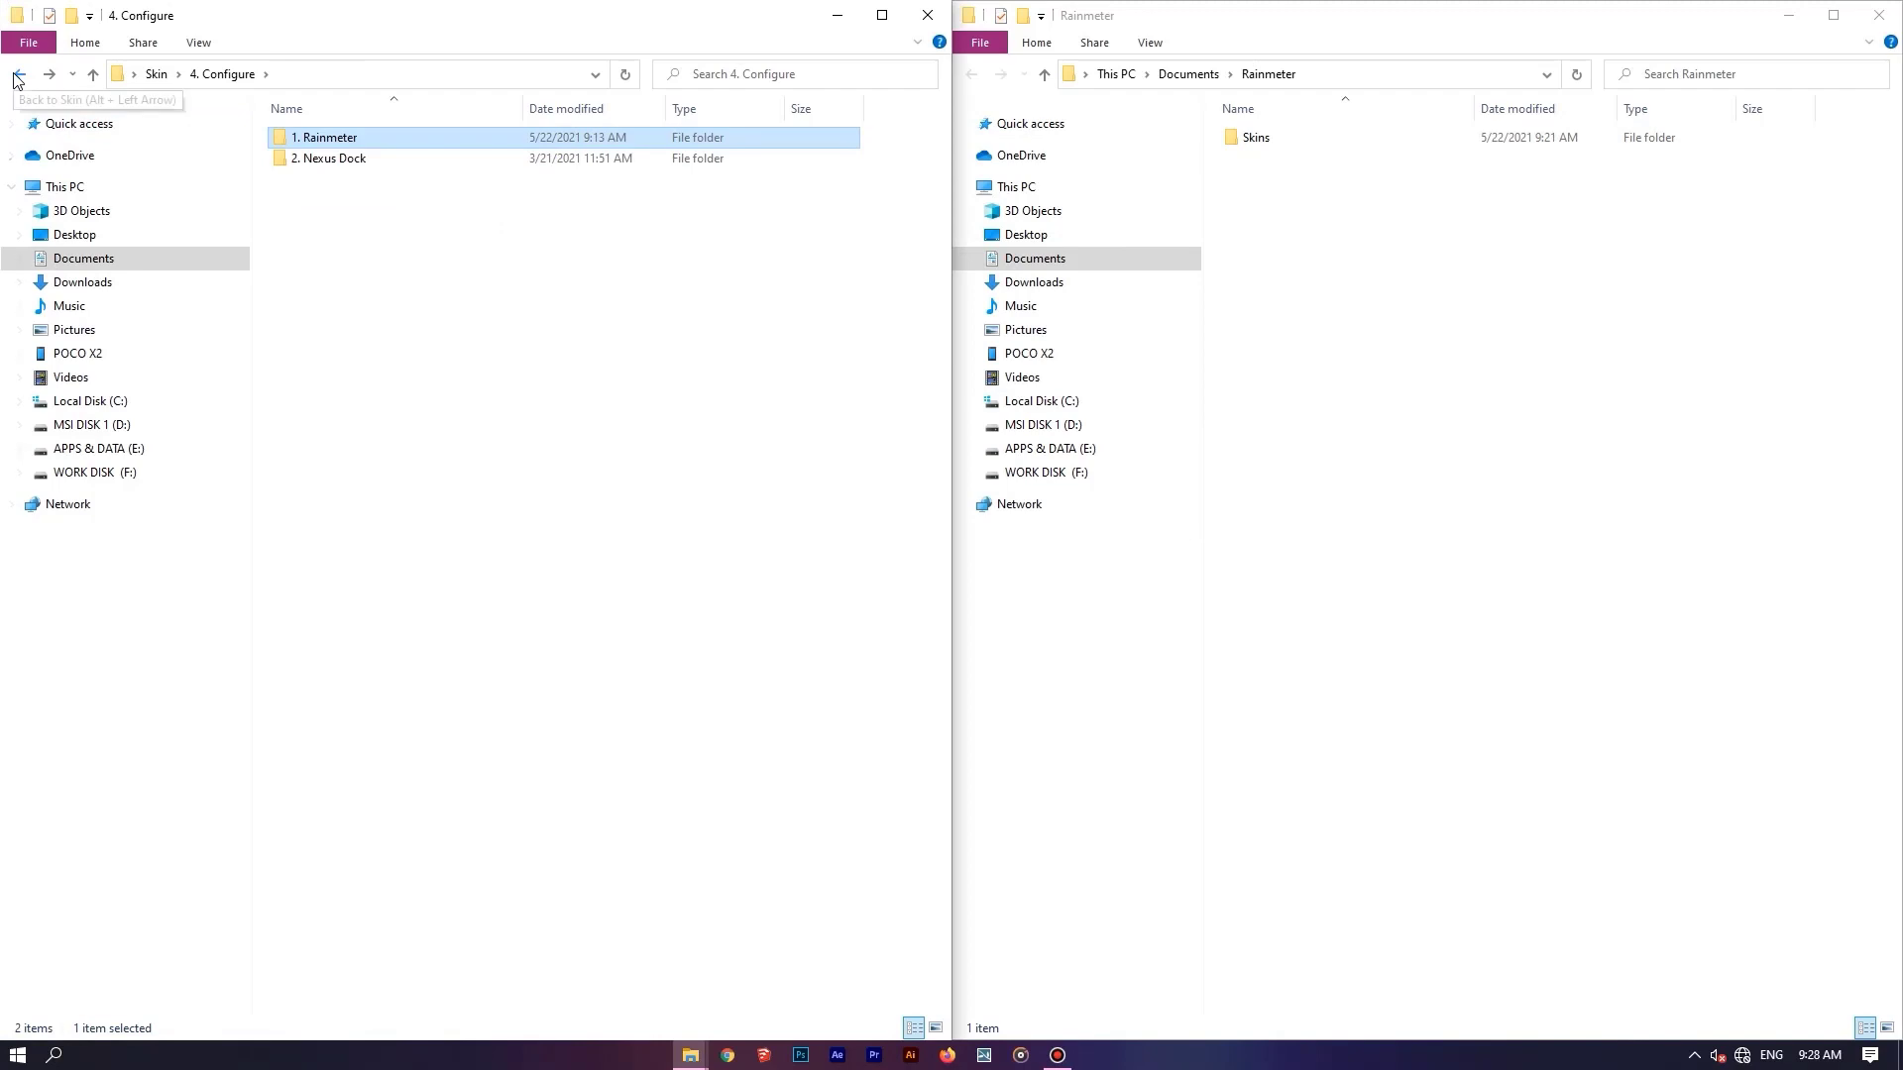
pyautogui.click(367, 162)
pyautogui.doubleClick(382, 167)
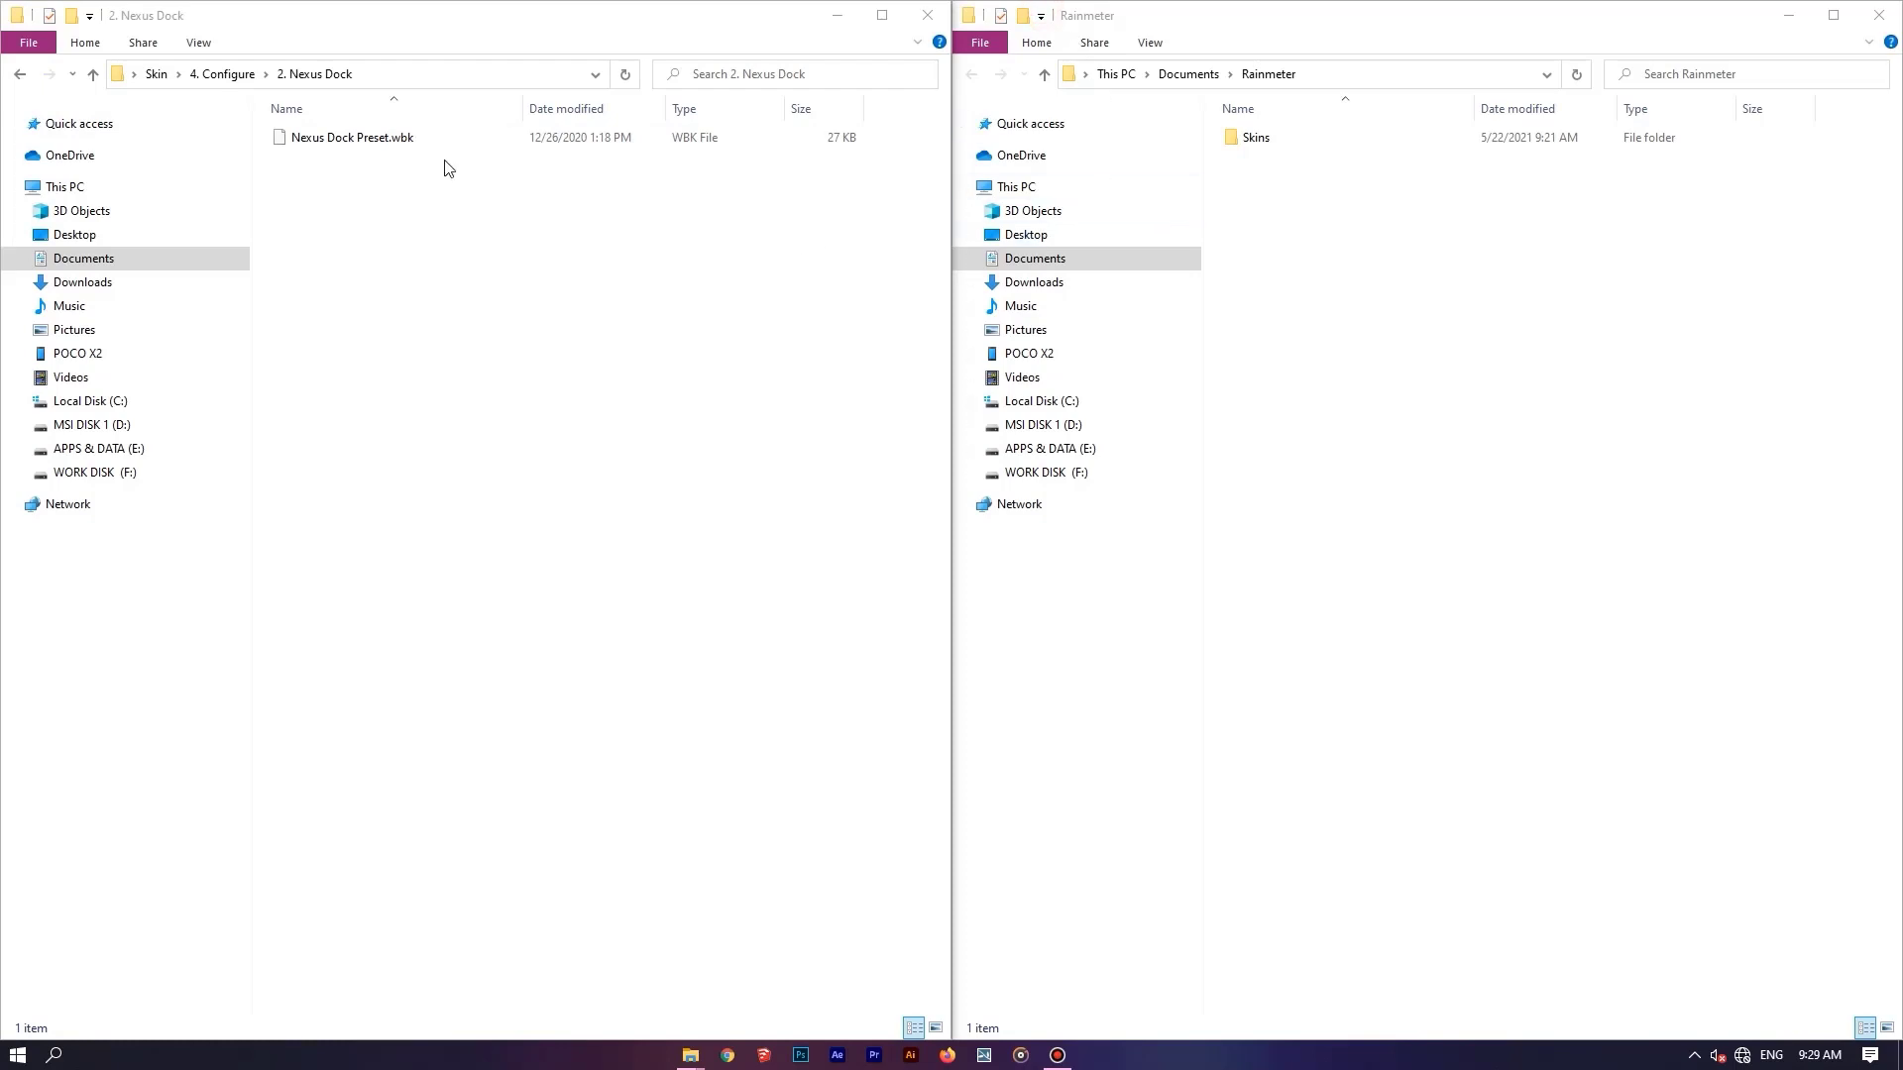
pyautogui.click(1883, 14)
pyautogui.moveTo(575, 25); pyautogui.dragTo(1145, 365)
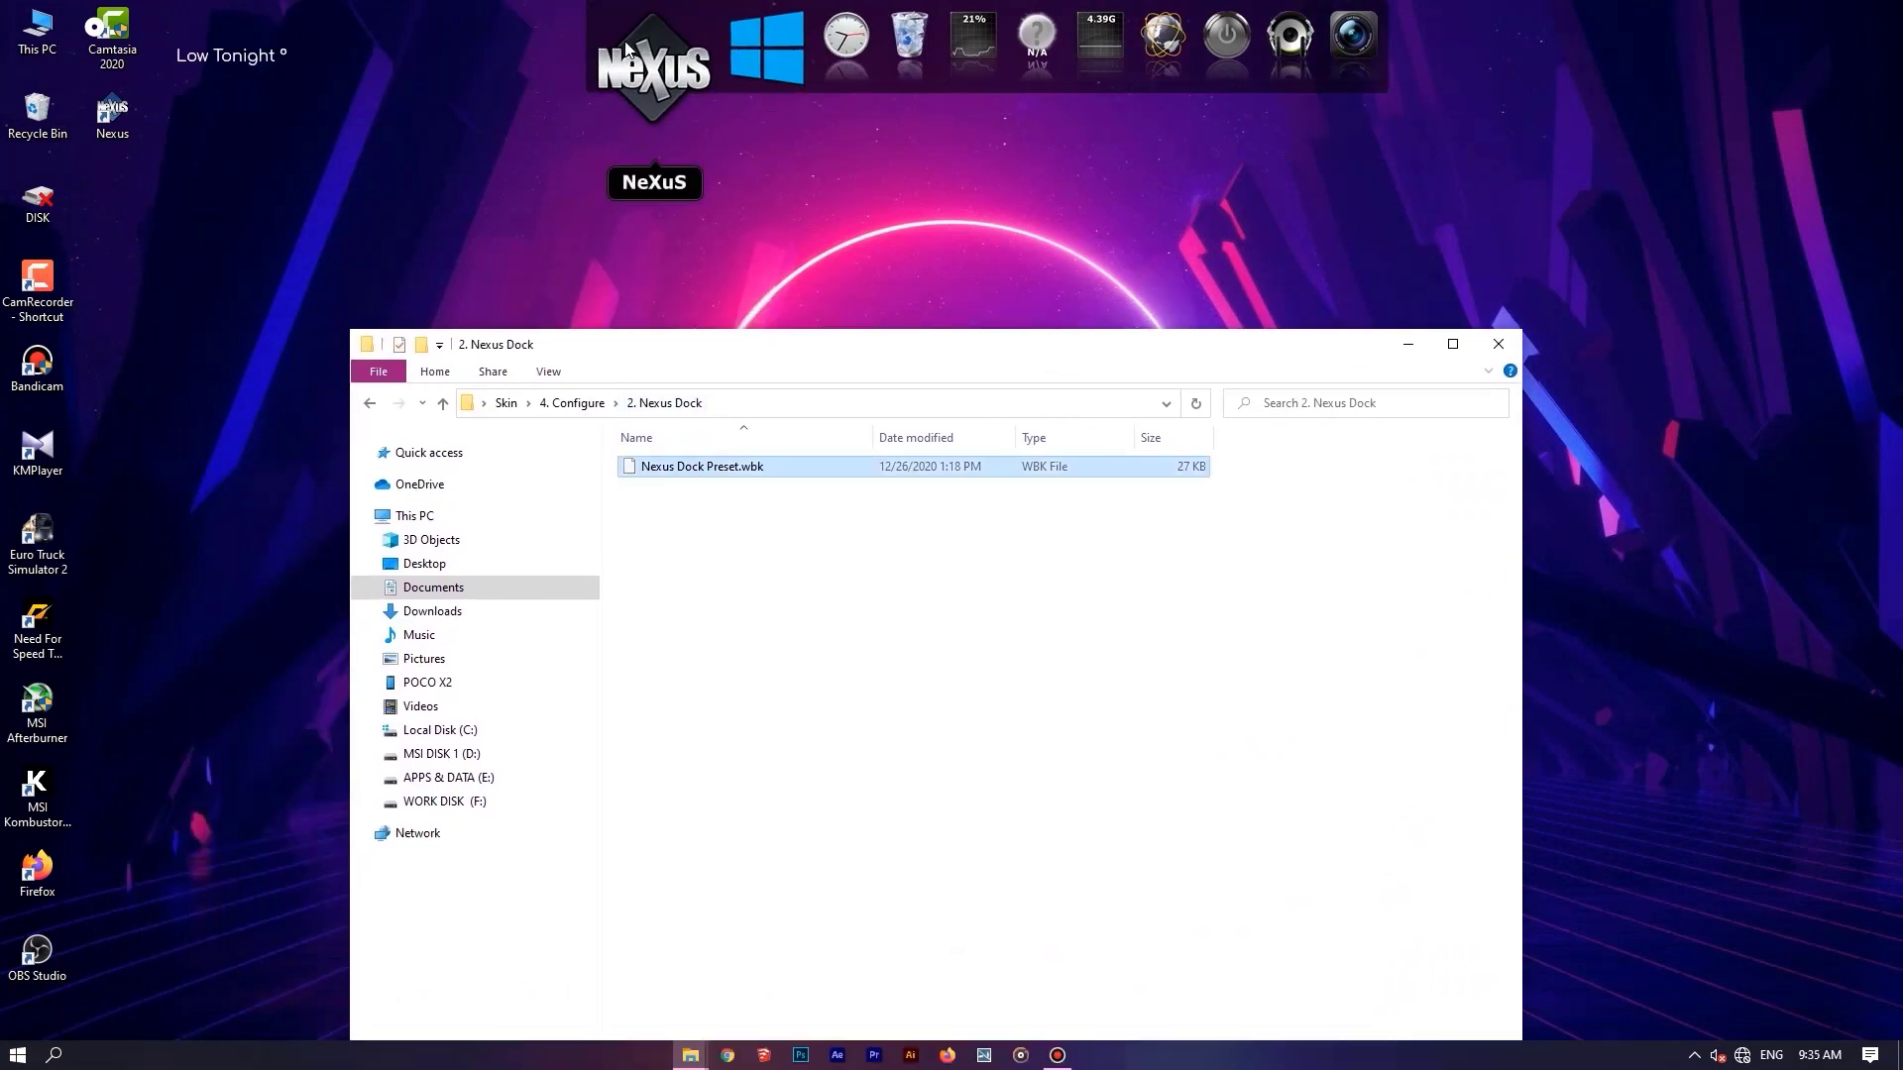
# Restore the Nexus dock settings from Nexus Dock Preset.wbk in Desktop > Skin > 4. Configure > 2. Nexus Dock.
pyautogui.click(627, 48)
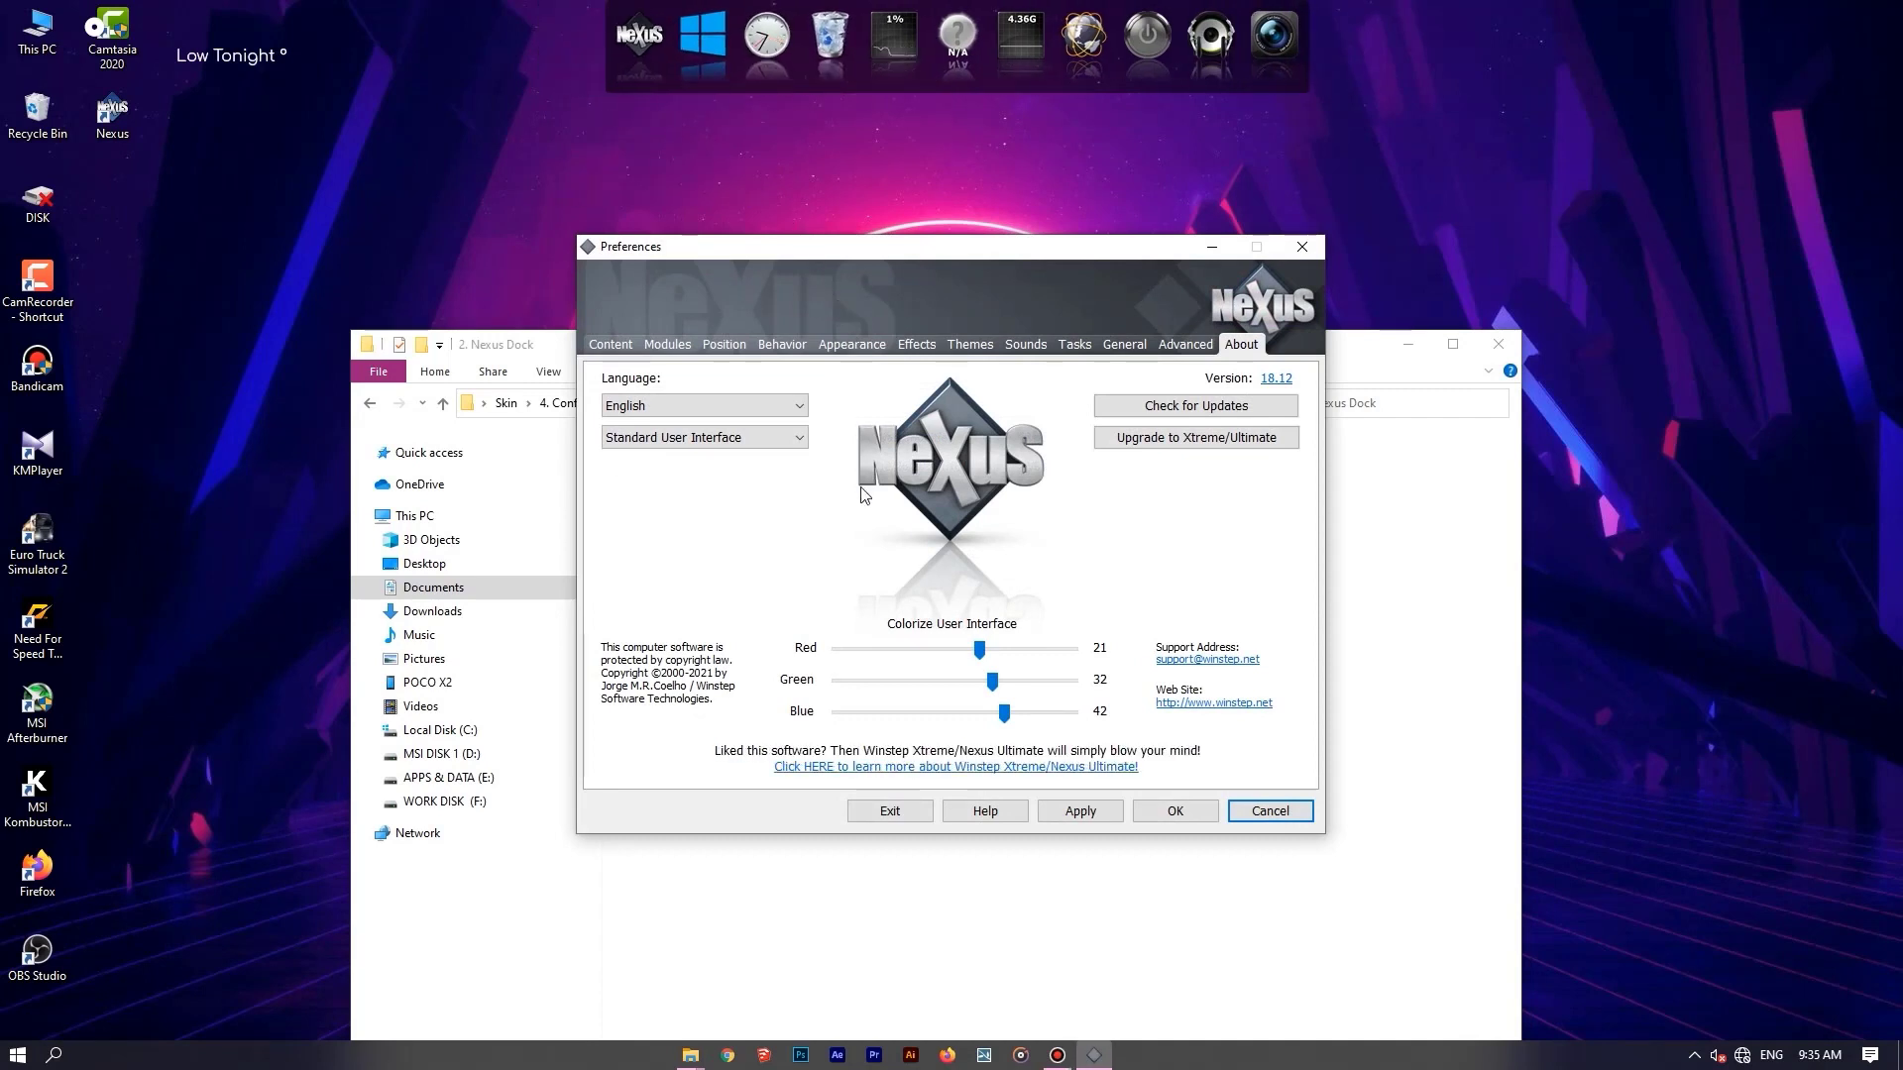
pyautogui.click(1188, 345)
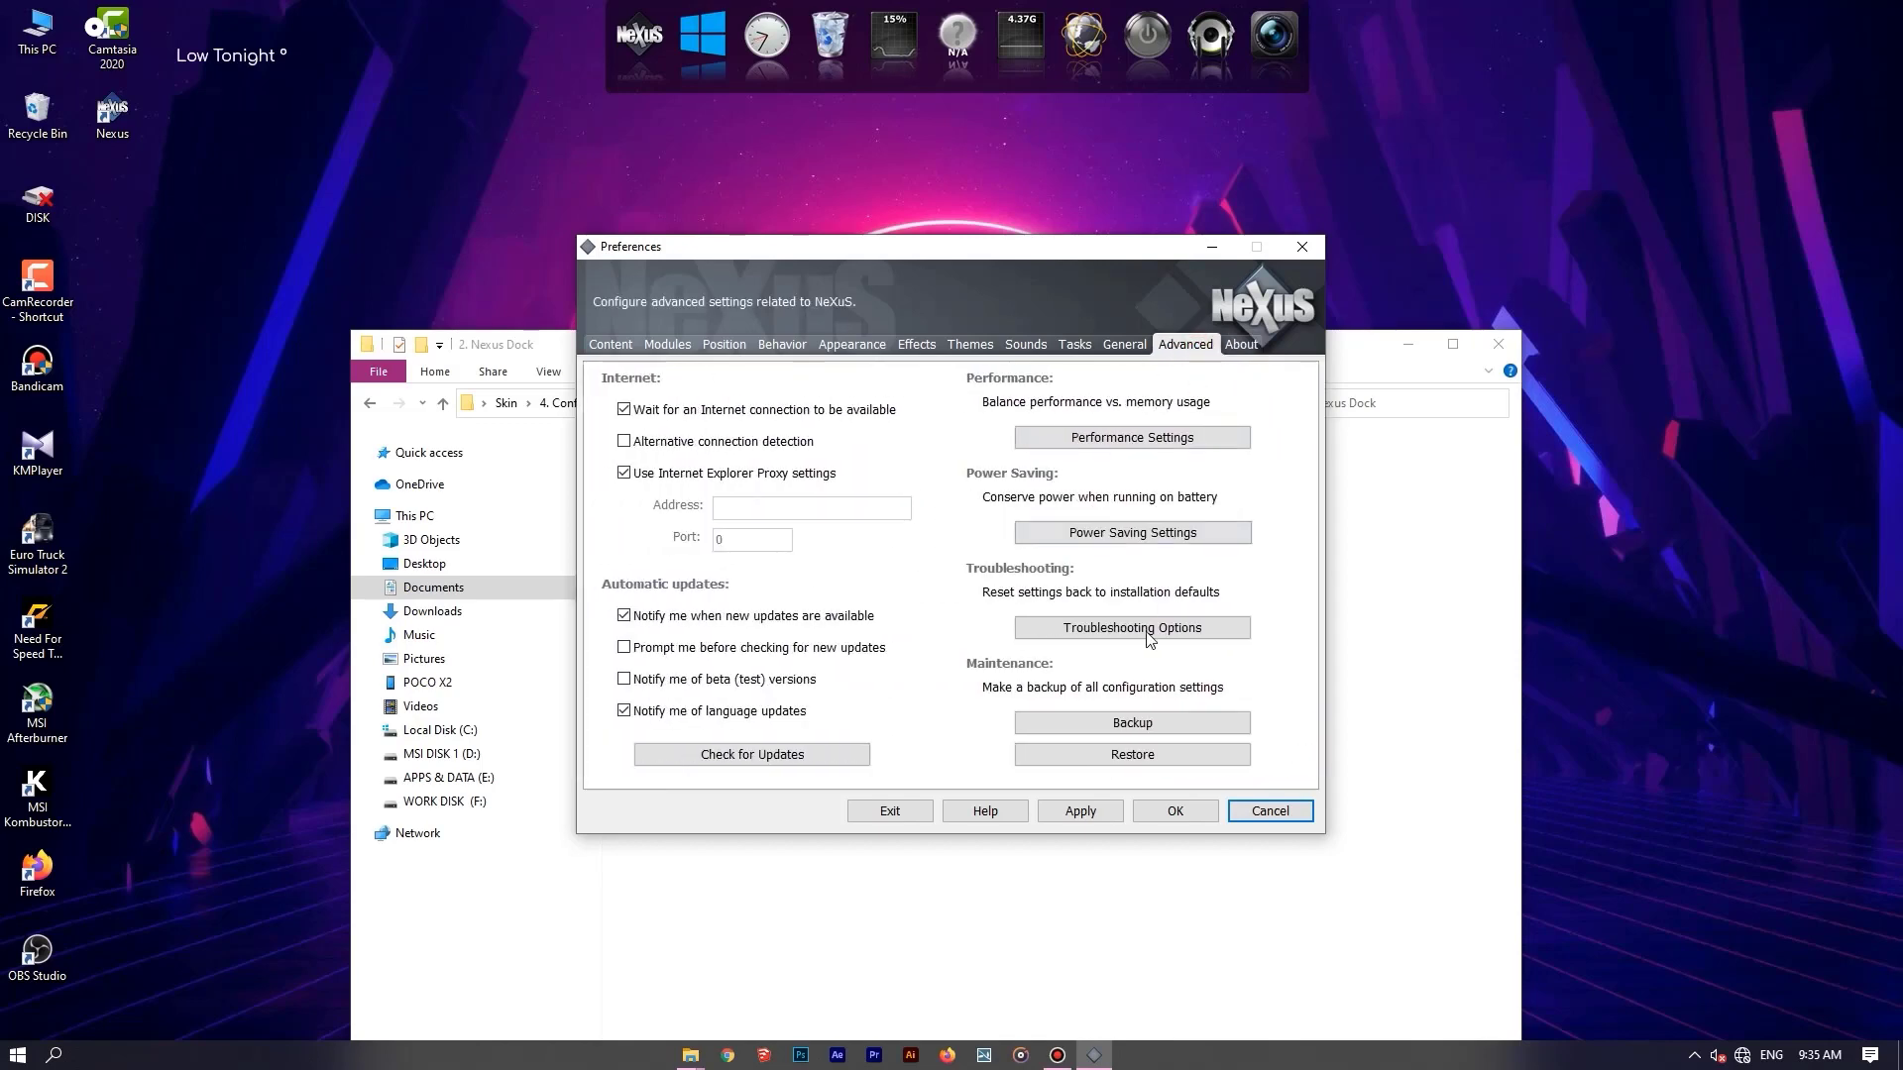
pyautogui.click(1136, 759)
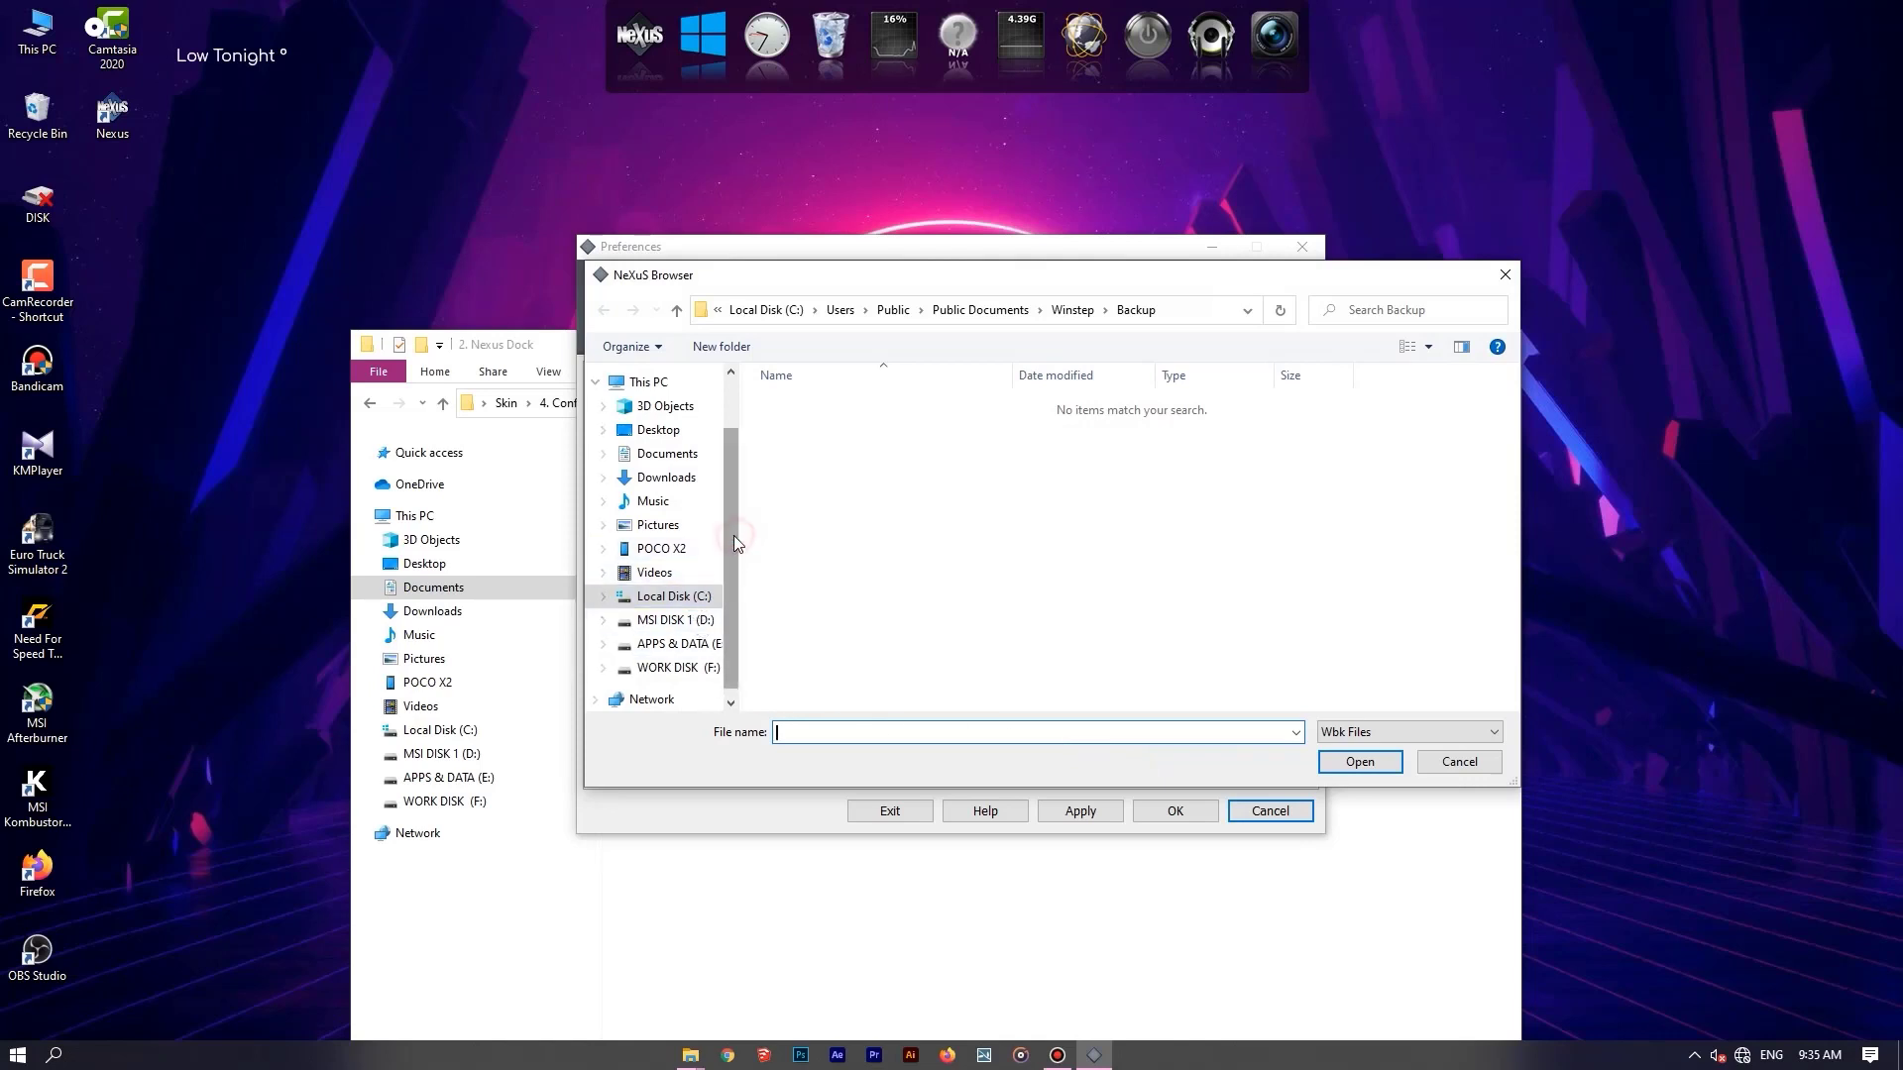
pyautogui.click(664, 436)
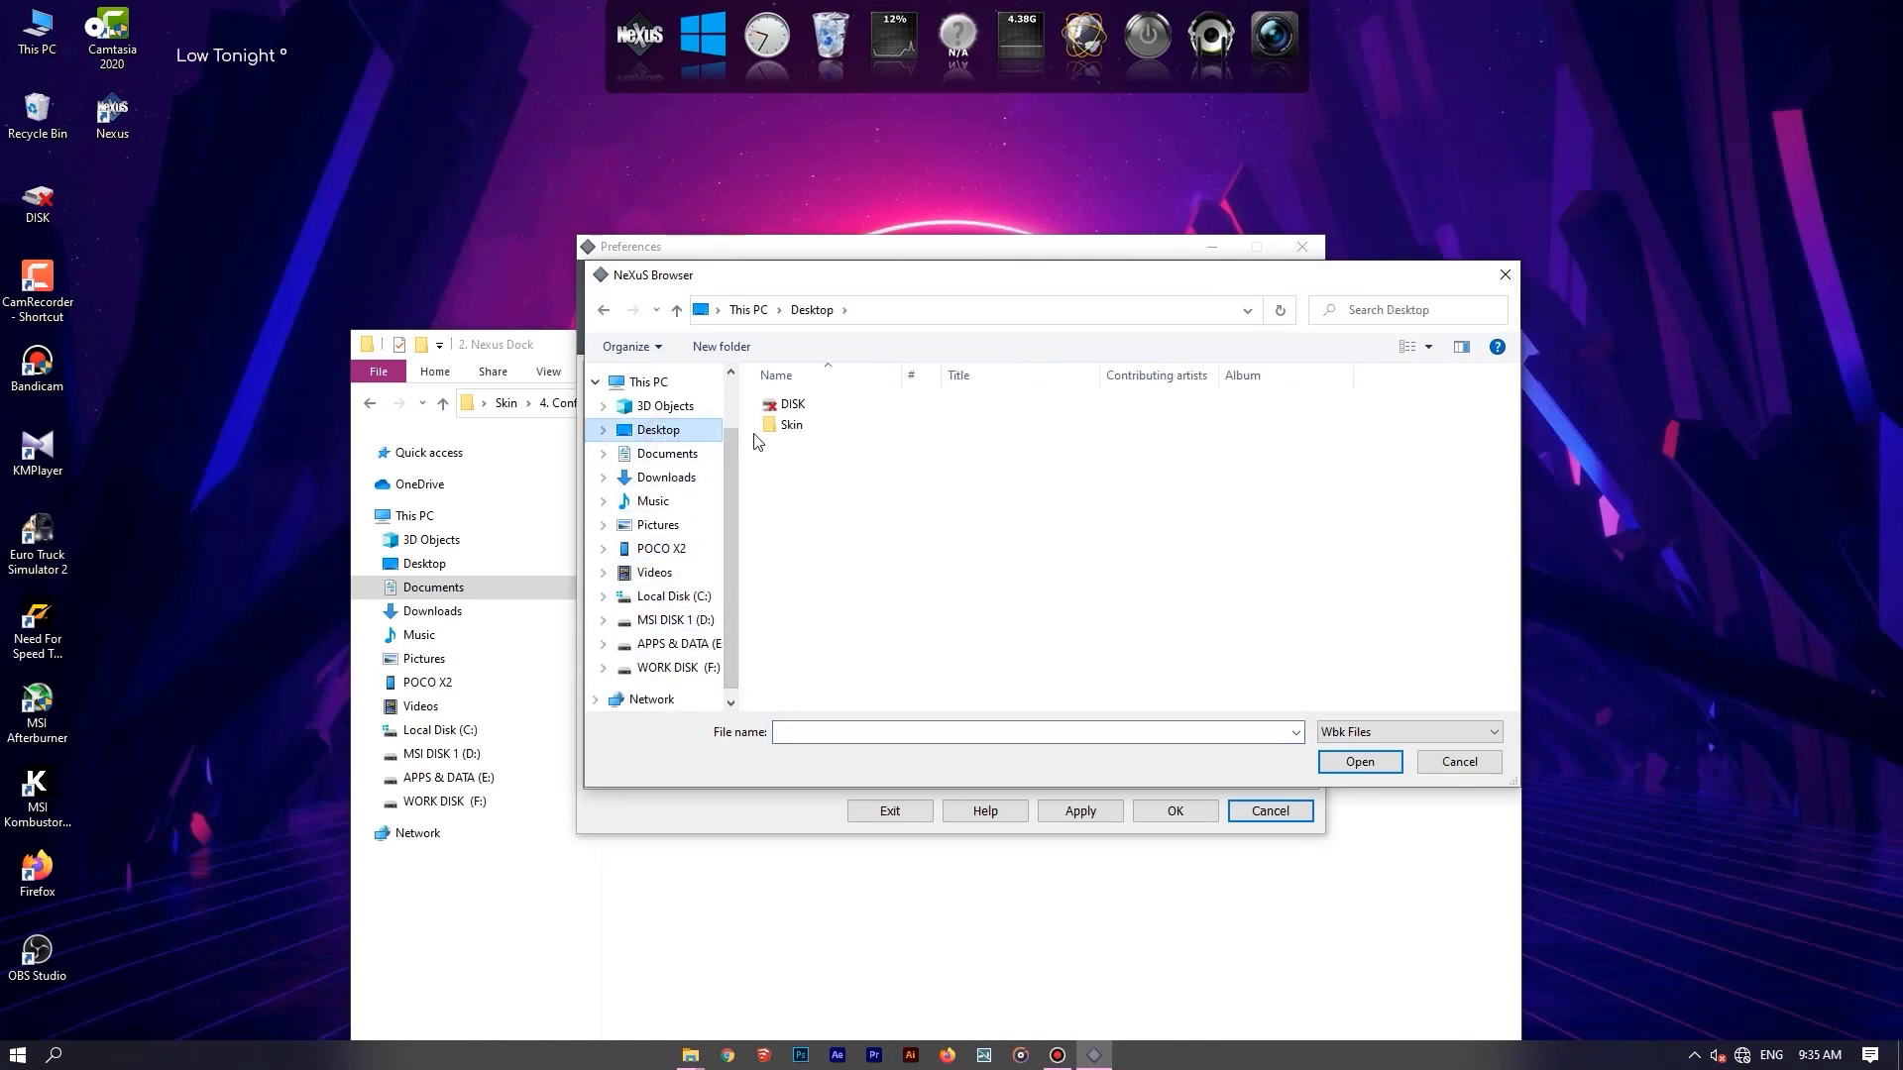
pyautogui.doubleClick(790, 426)
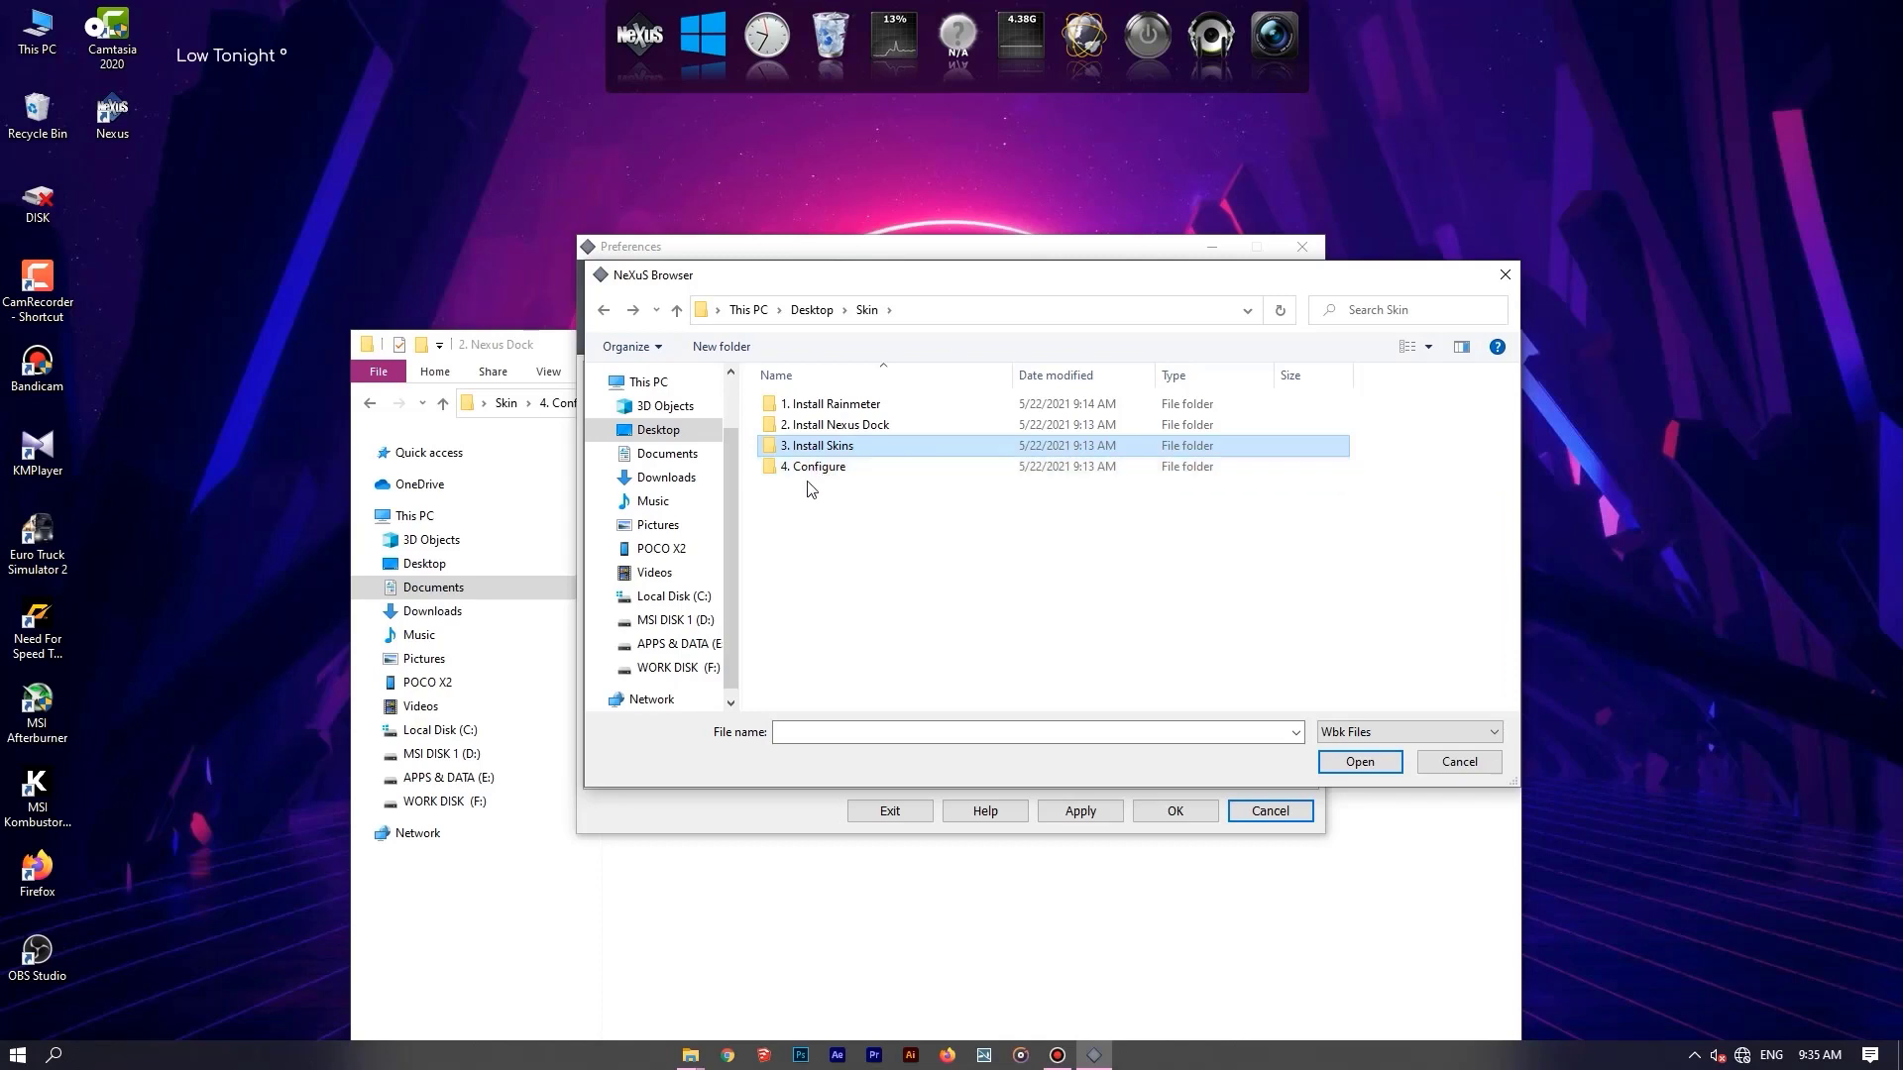
pyautogui.click(825, 469)
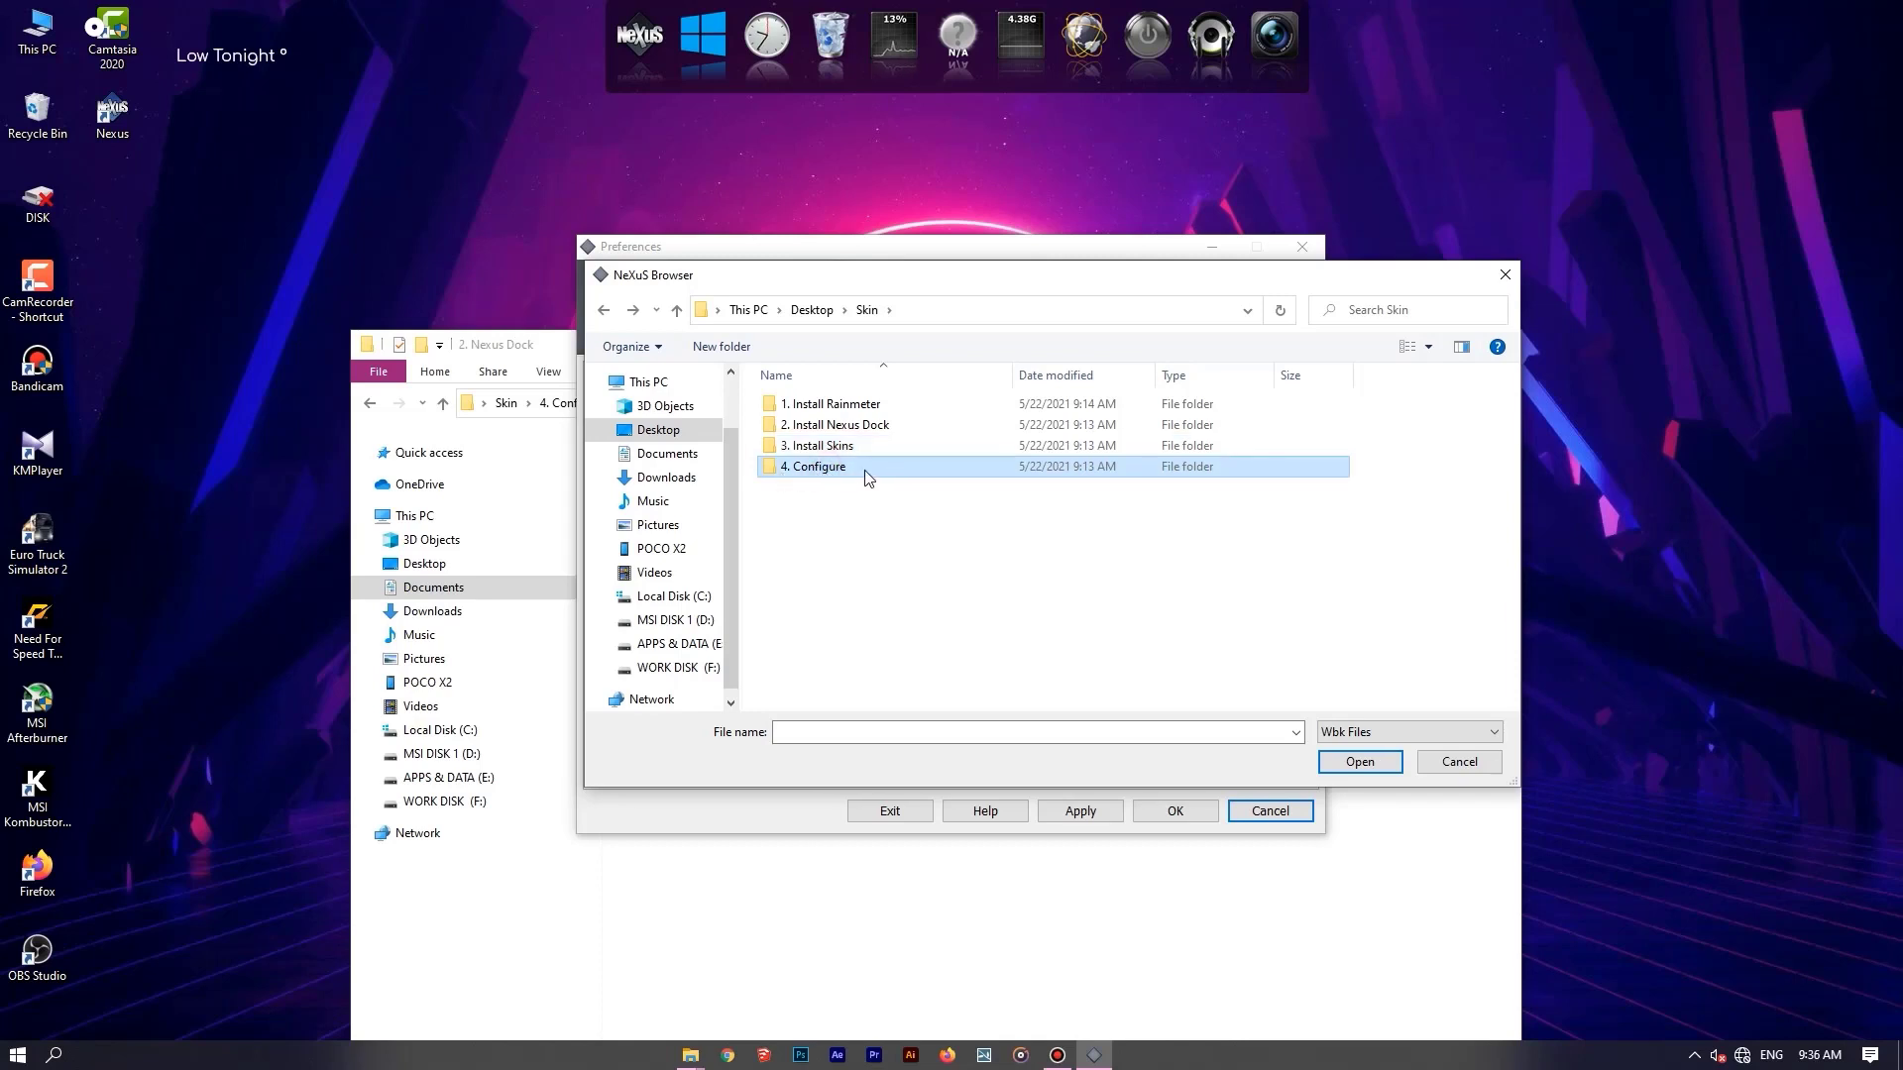
pyautogui.doubleClick(865, 476)
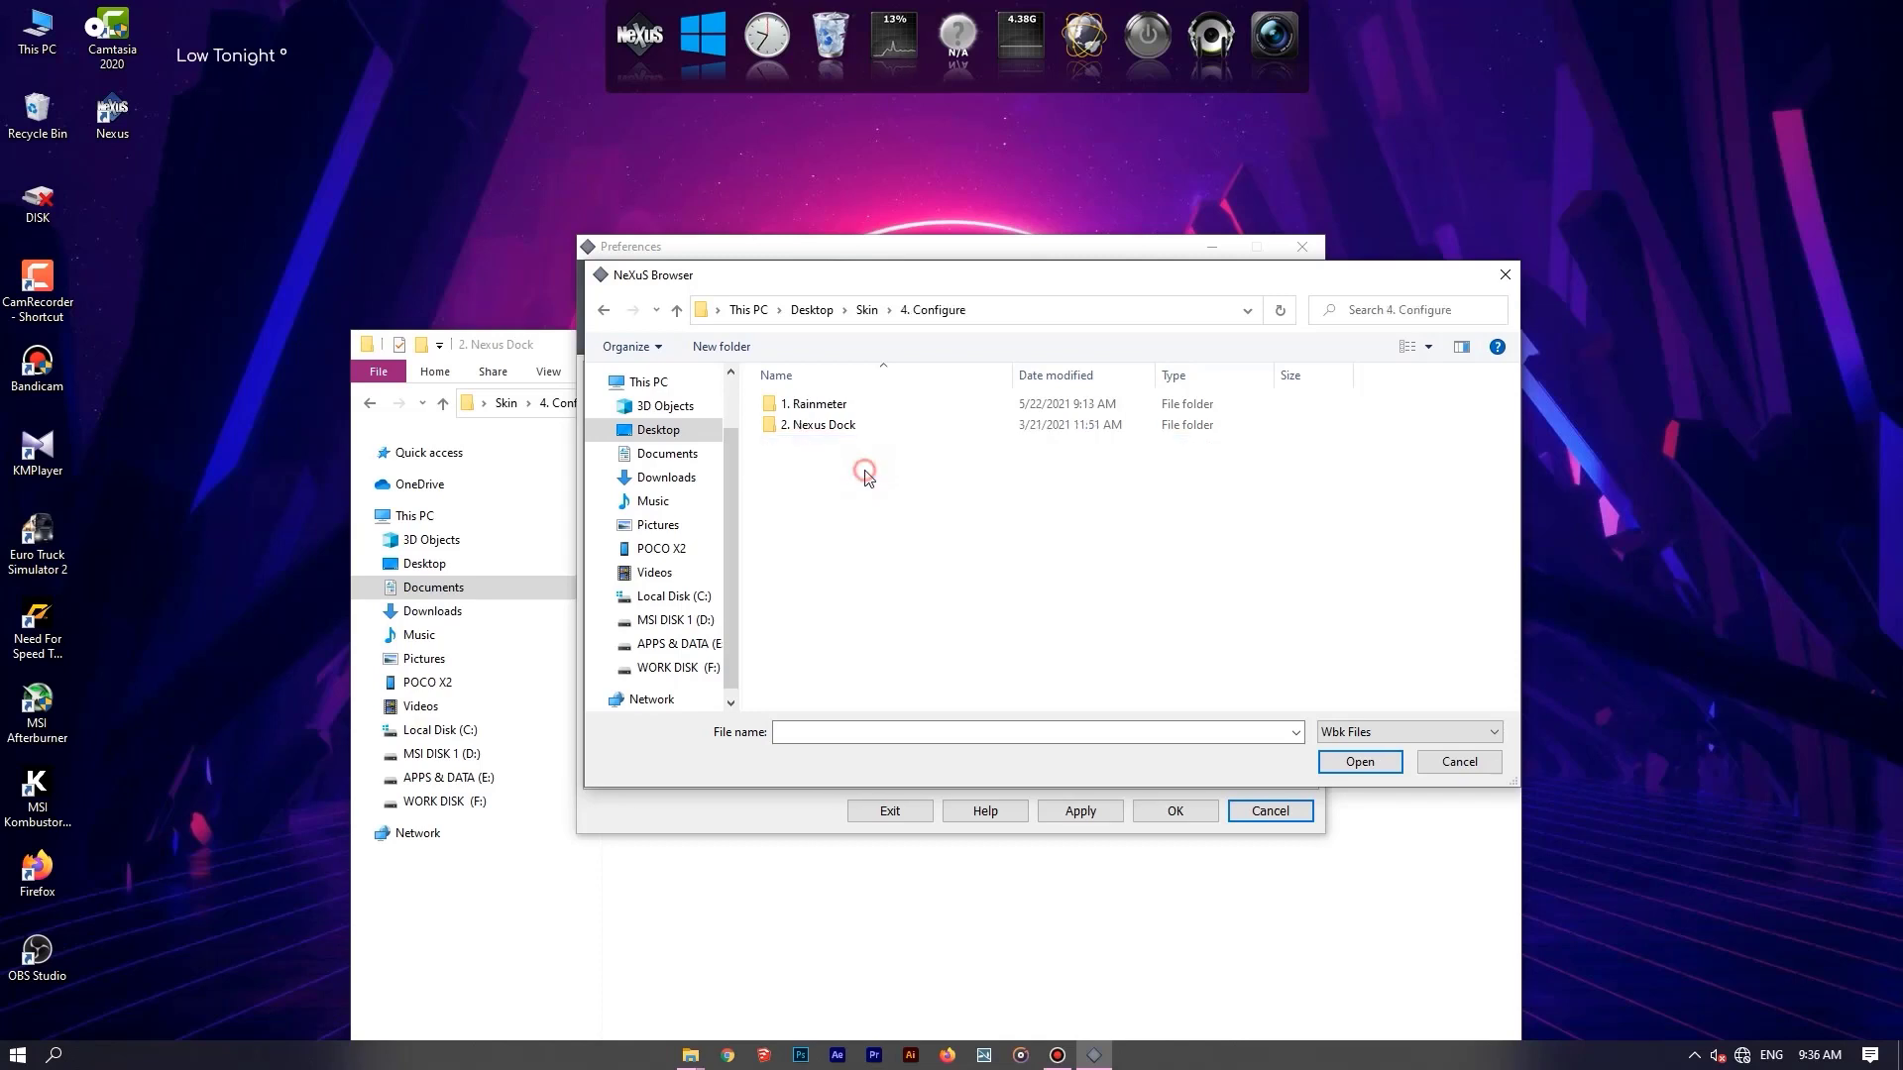
pyautogui.doubleClick(831, 428)
pyautogui.click(843, 407)
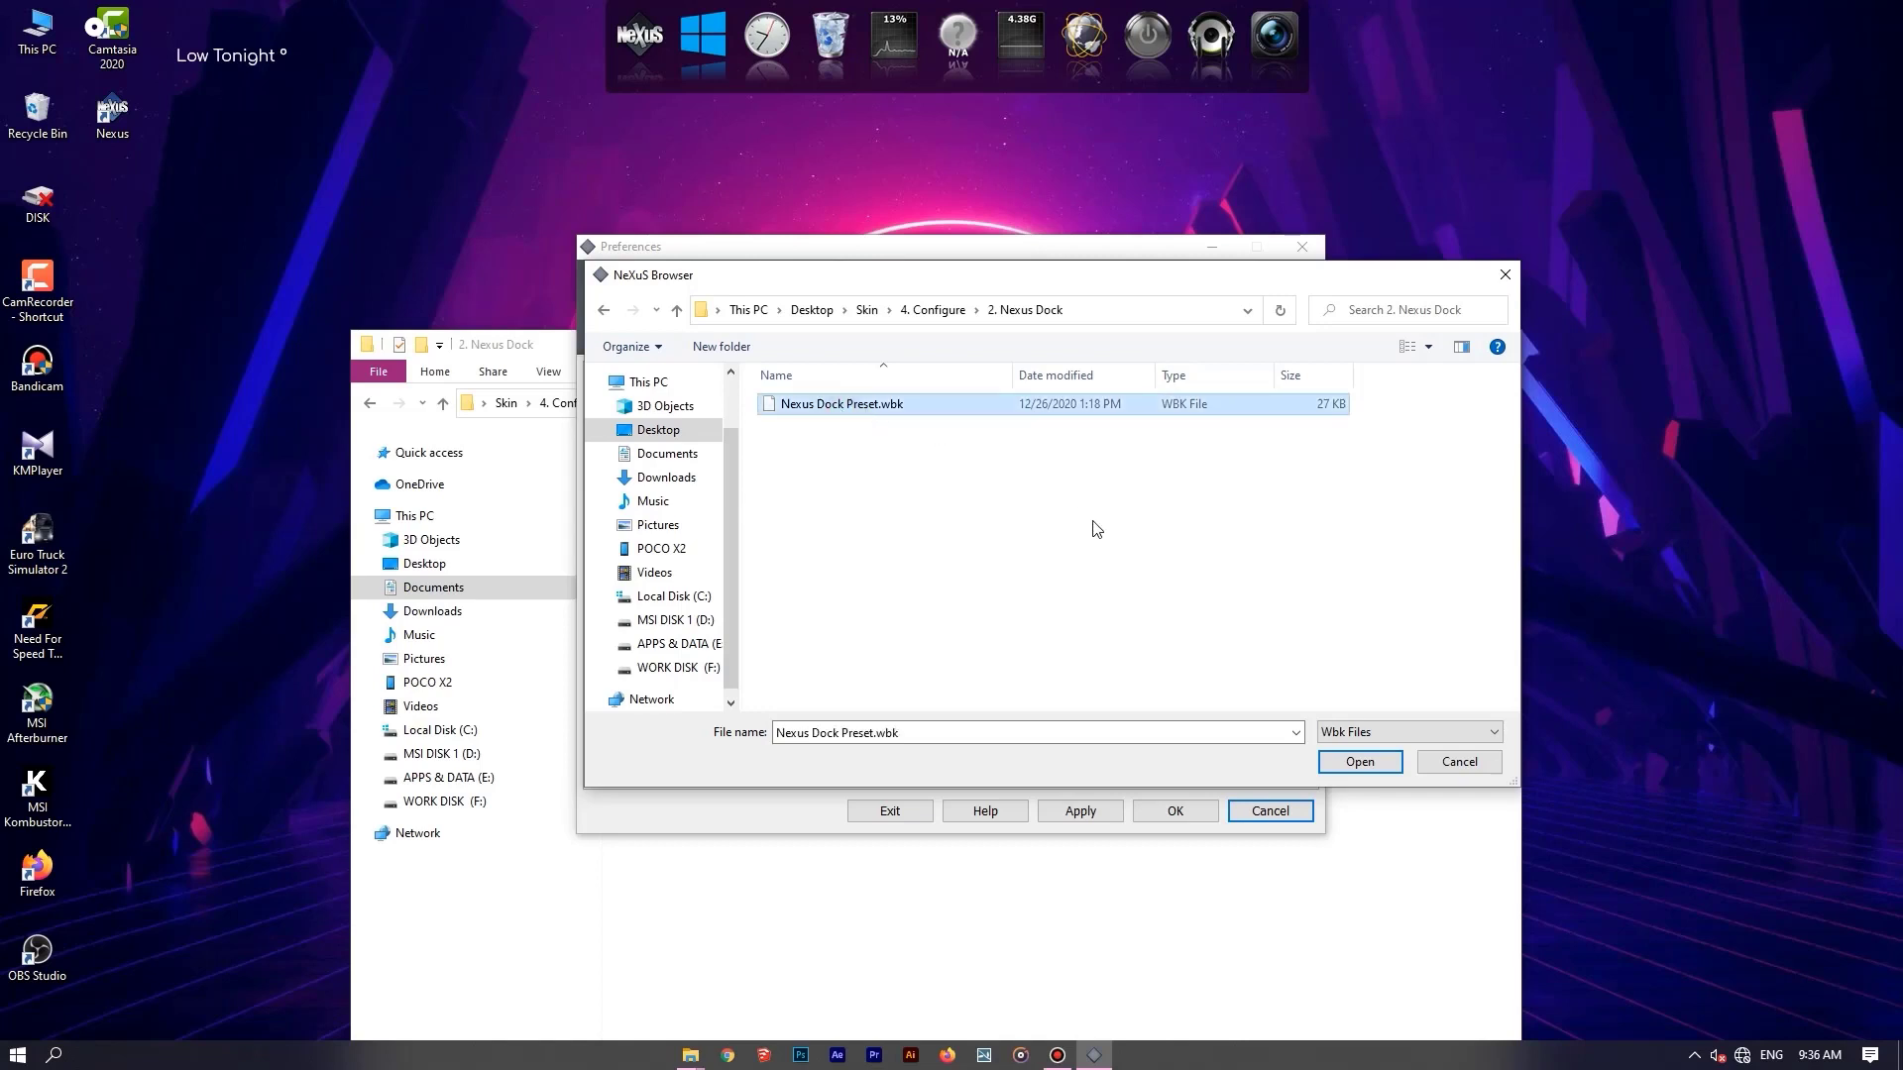
pyautogui.click(1371, 759)
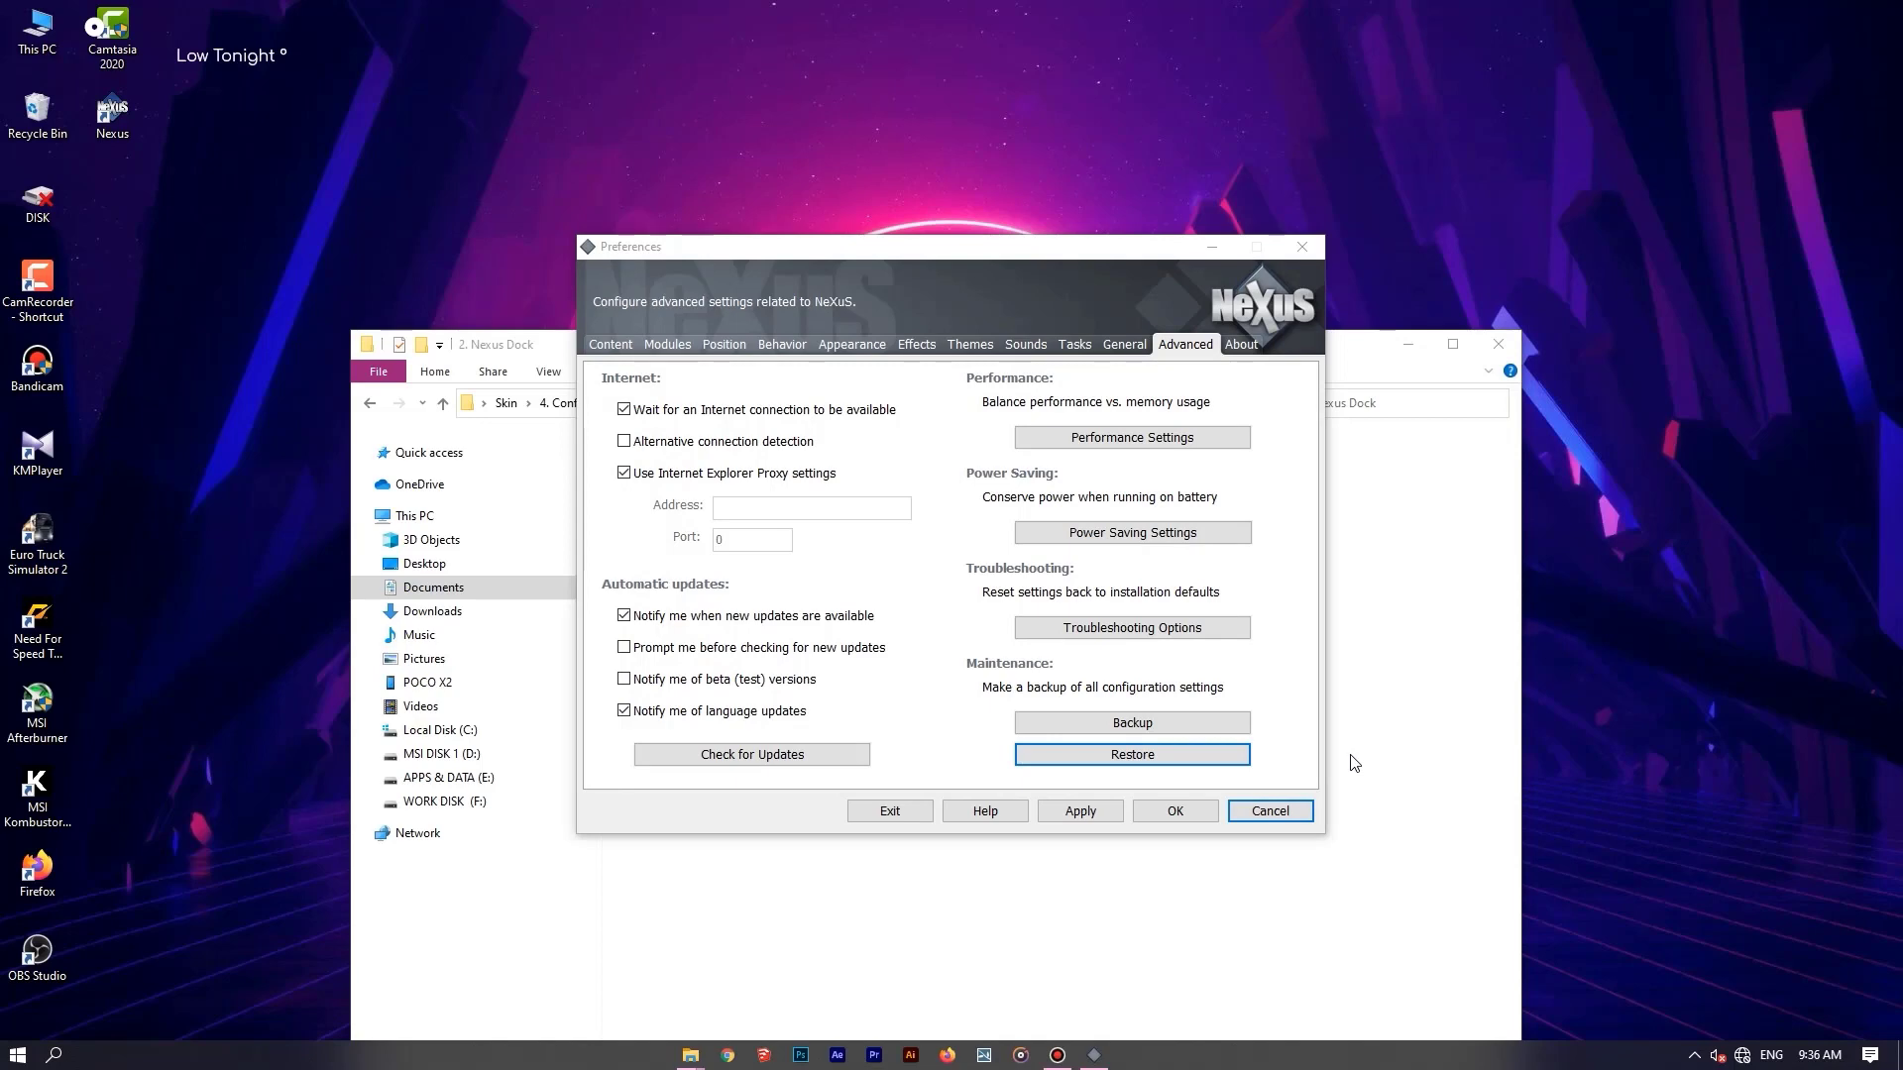
# Apply the restored Nexus dock settings and close the Preferences window.
pyautogui.click(1080, 811)
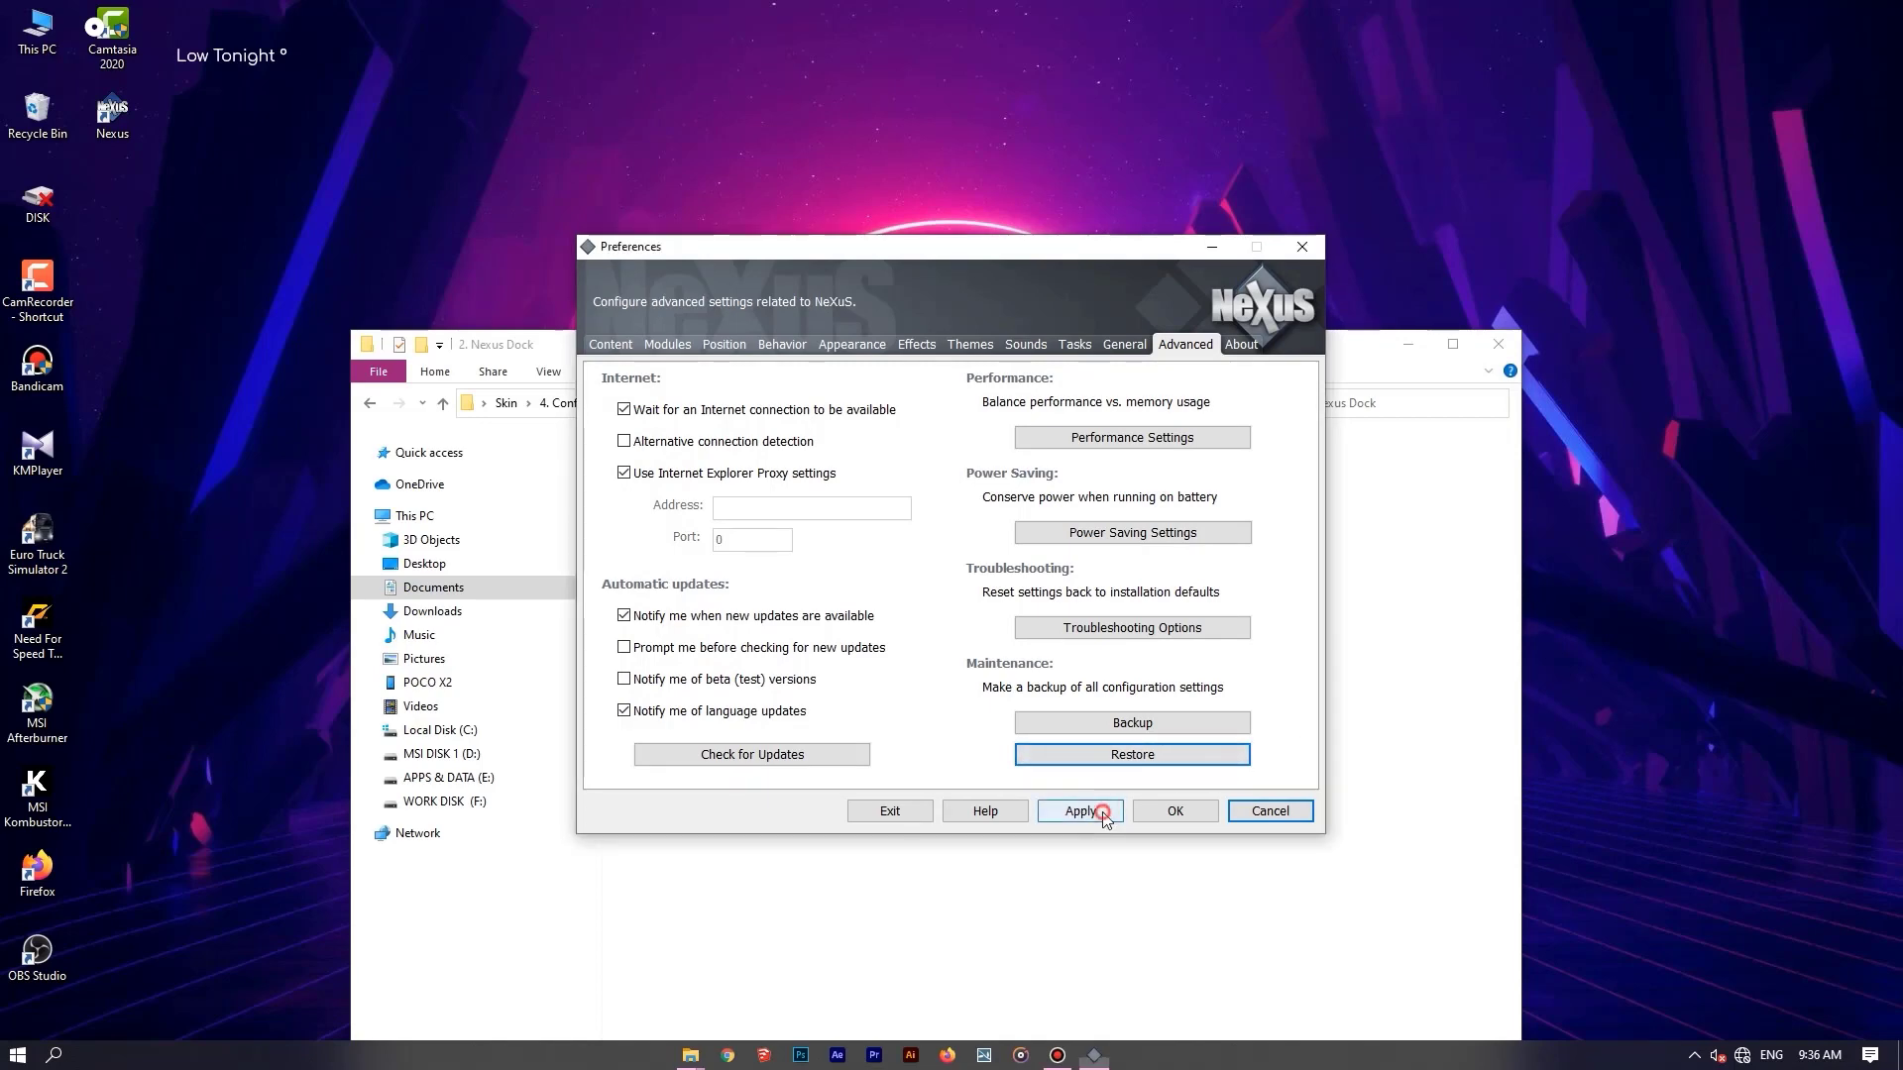
pyautogui.click(1174, 811)
pyautogui.doubleClick(1388, 291)
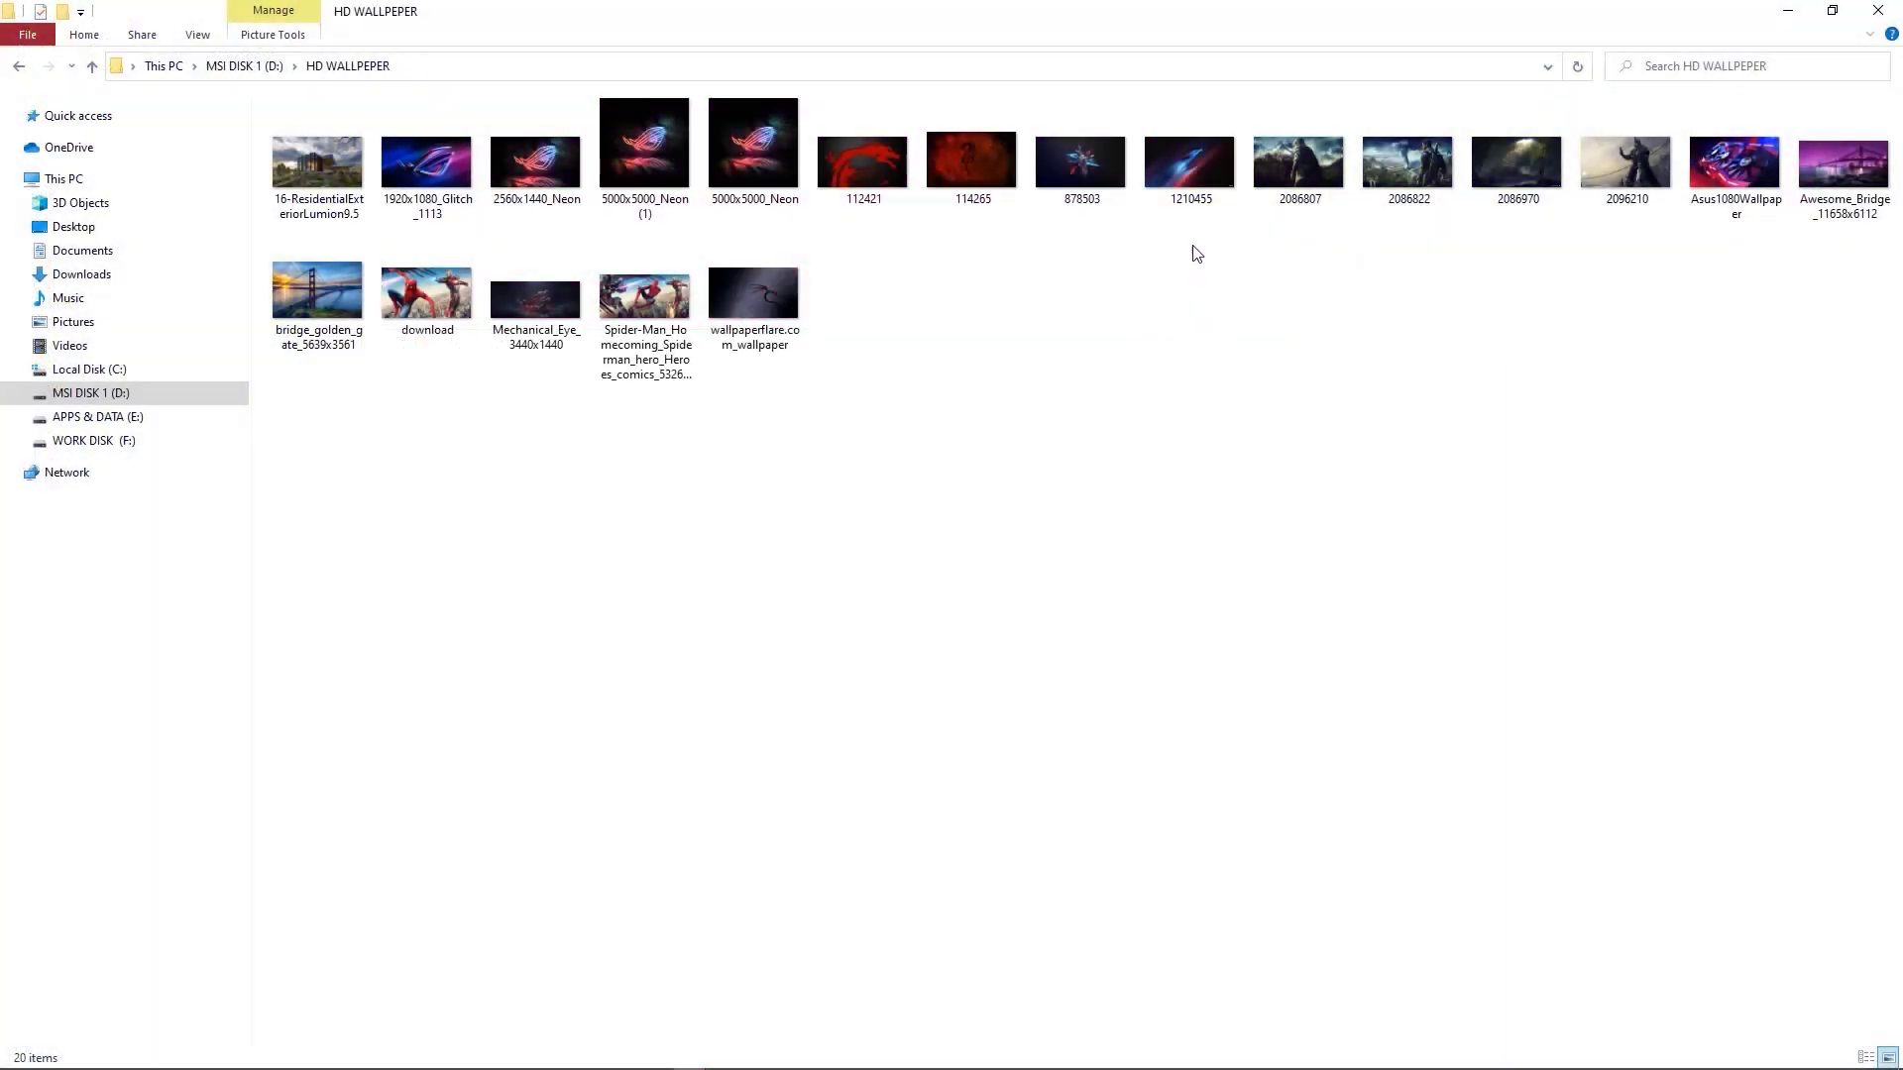
# Set image 1210455 from the HD WALLPEPER folder on MSI DISK 1 (D:) as the desktop background and close the folder.
pyautogui.rightClick(1184, 174)
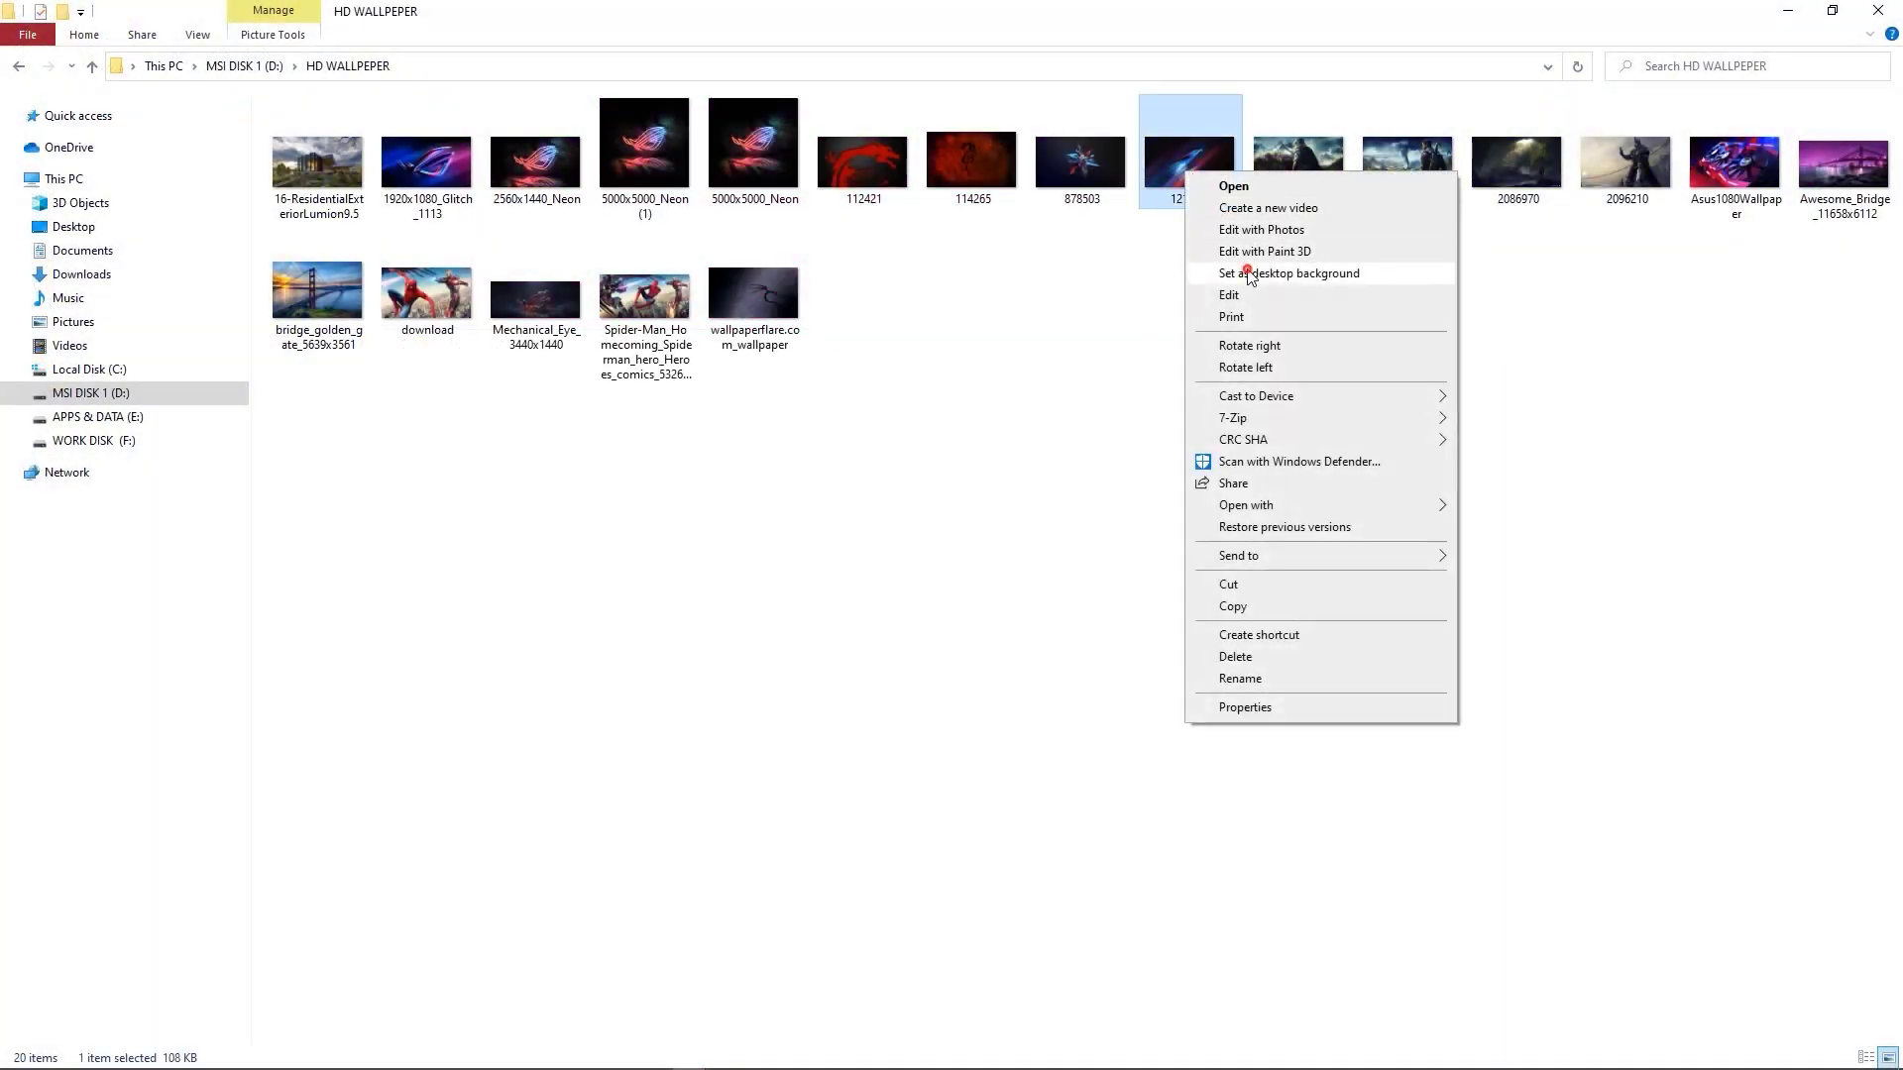
pyautogui.click(1249, 275)
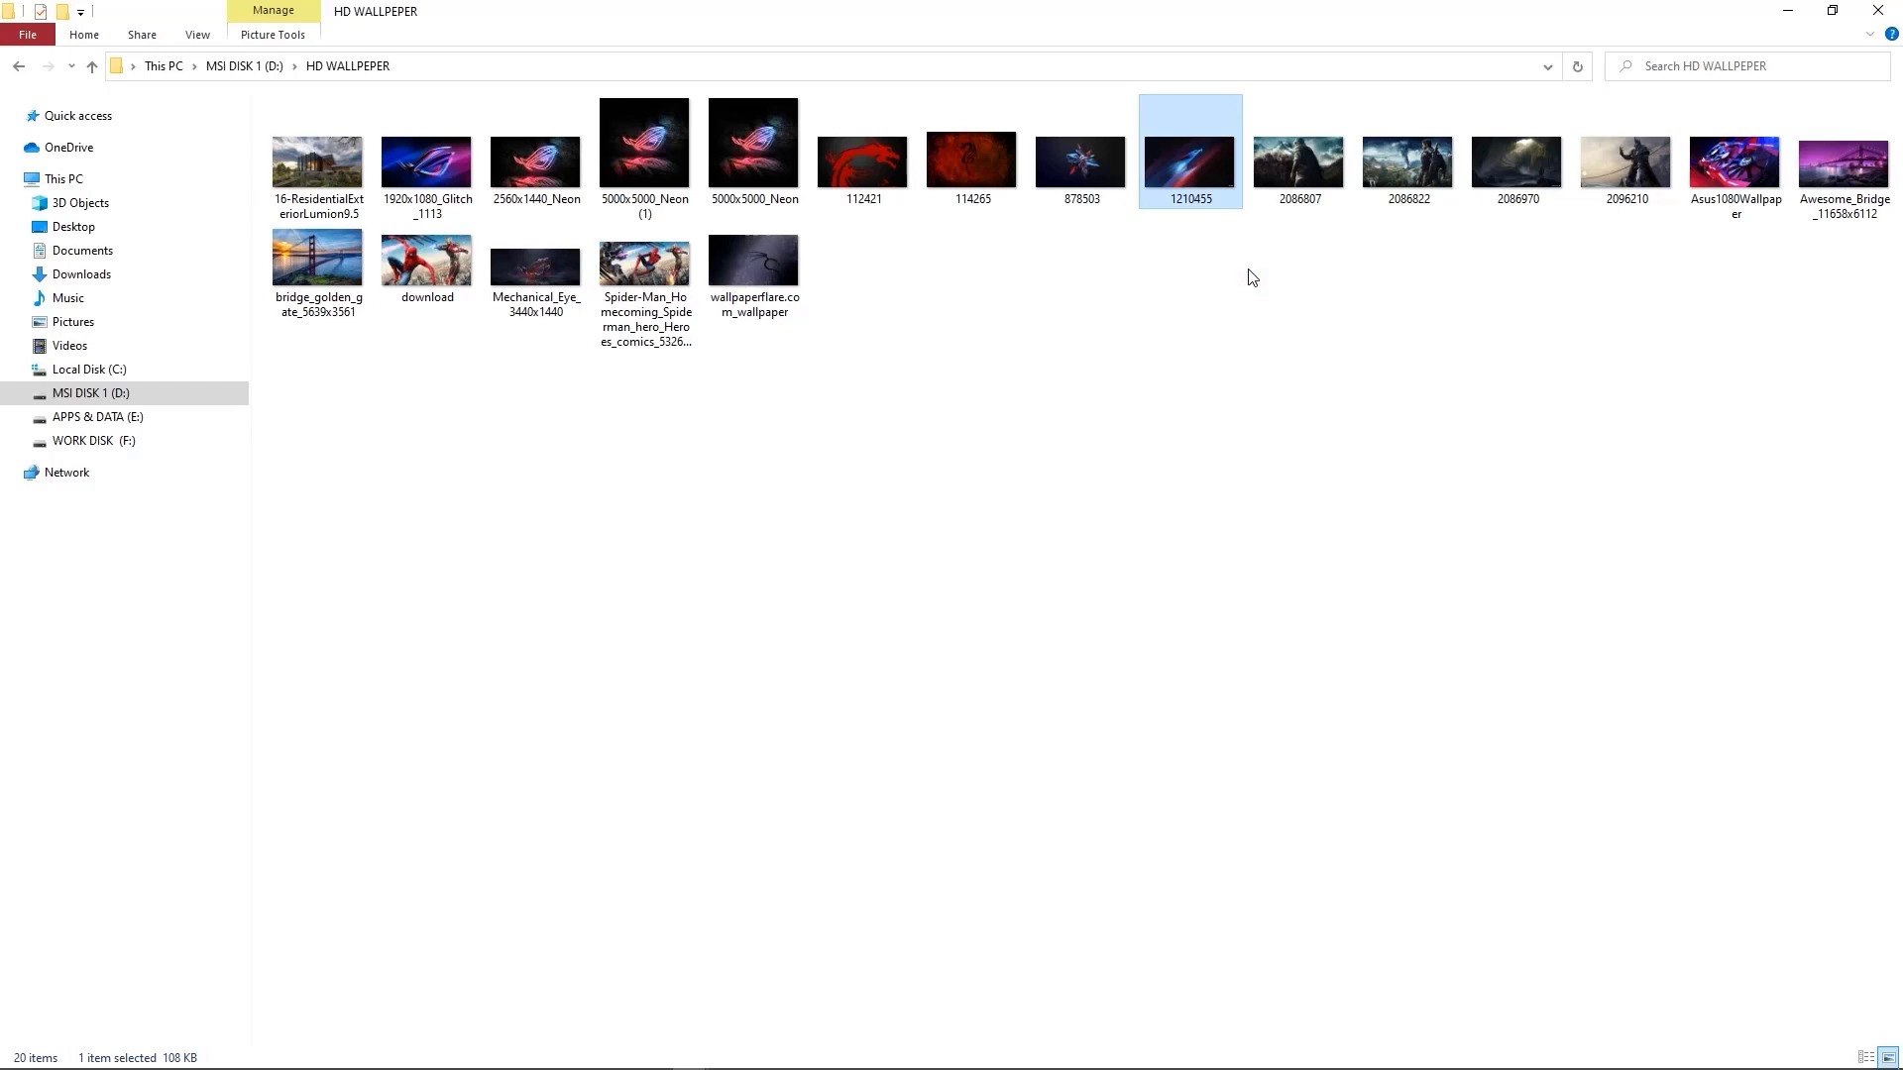
pyautogui.click(1879, 9)
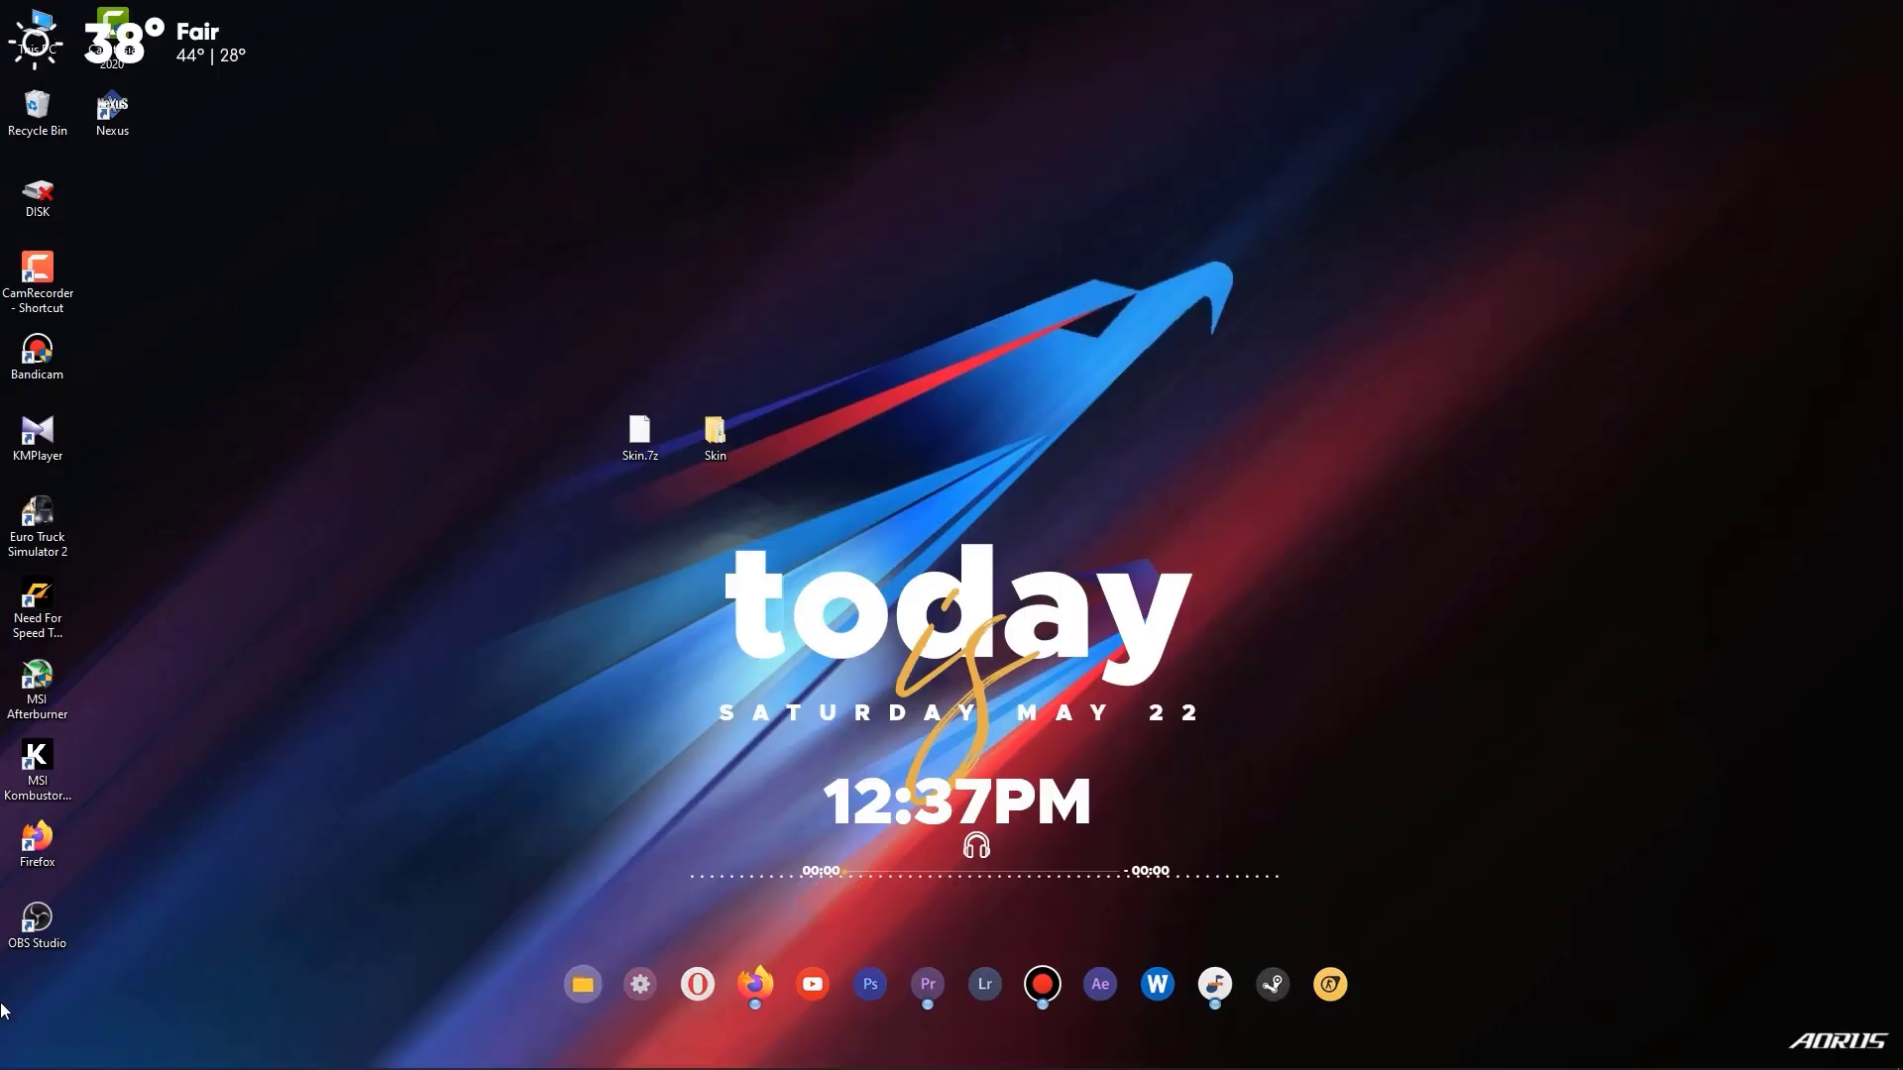
# Hide all desktop icons.
pyautogui.rightClick(922, 282)
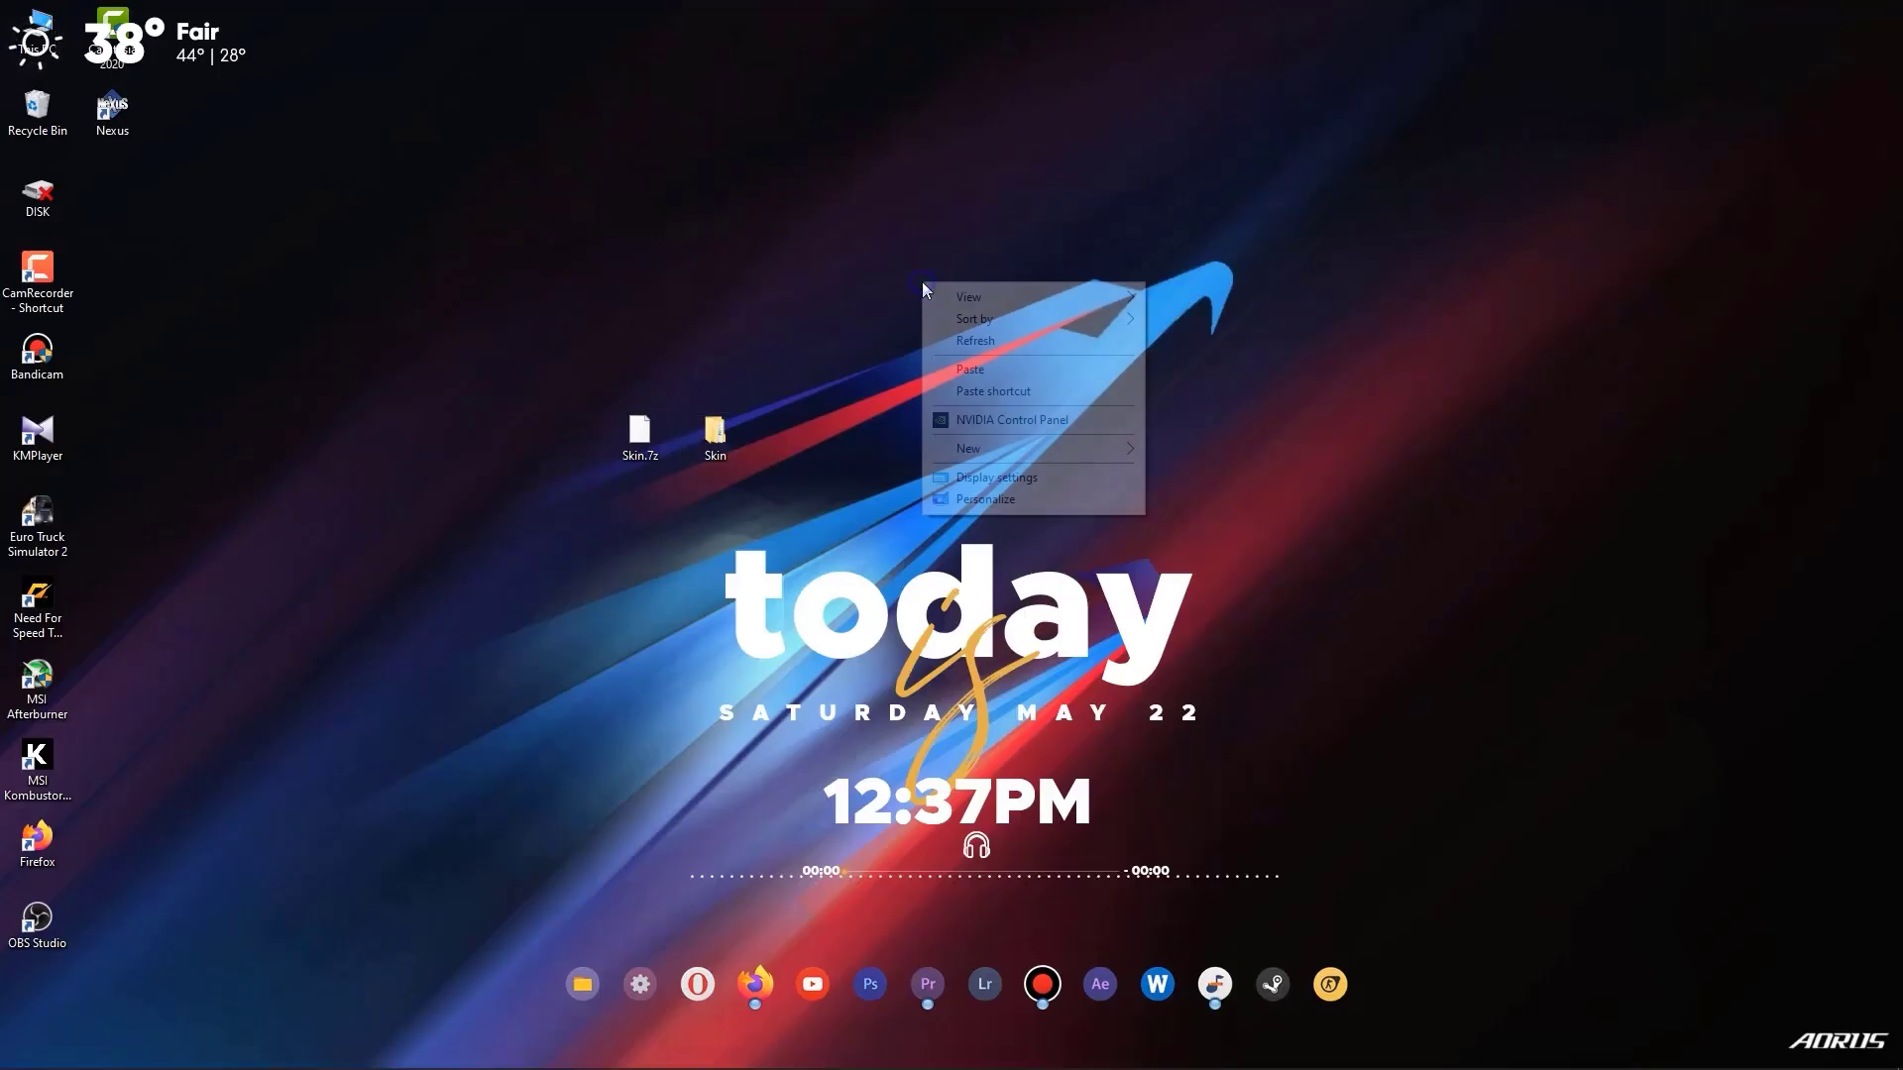
pyautogui.moveTo(1067, 302)
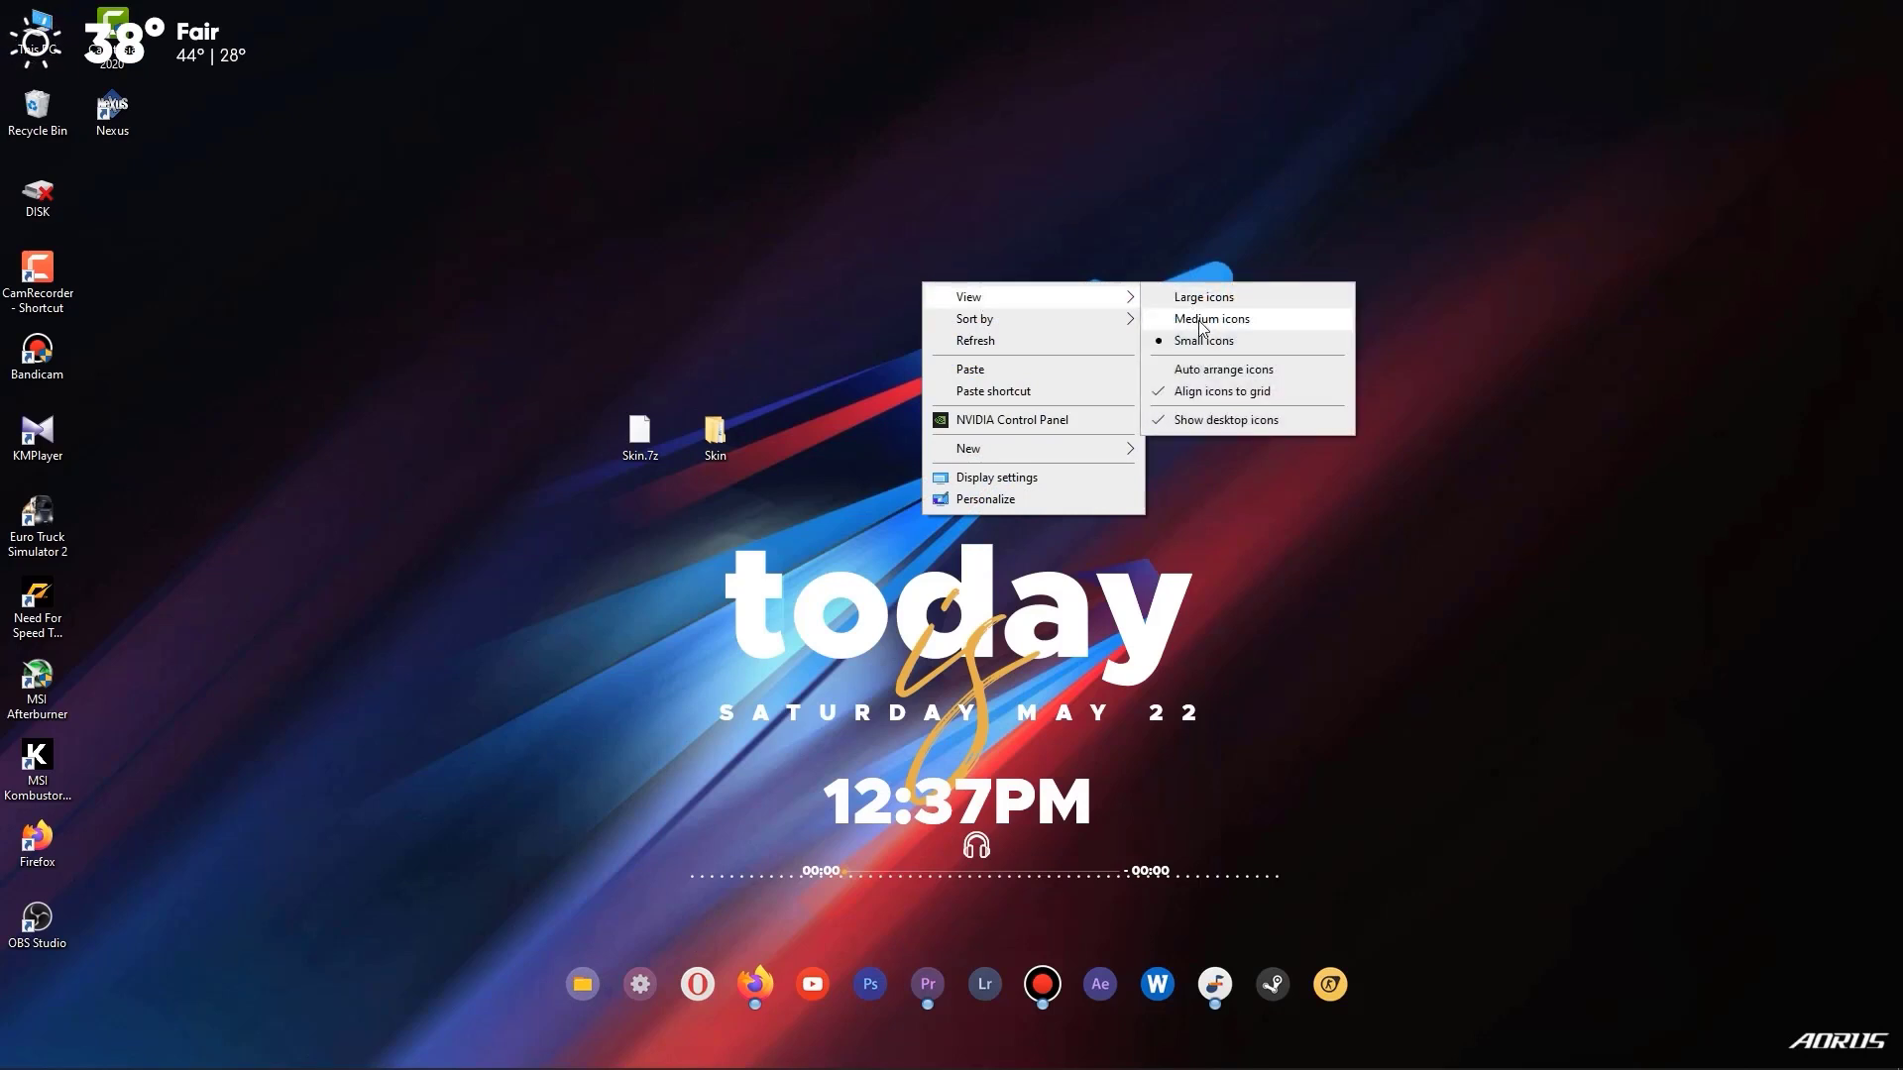
pyautogui.click(1262, 423)
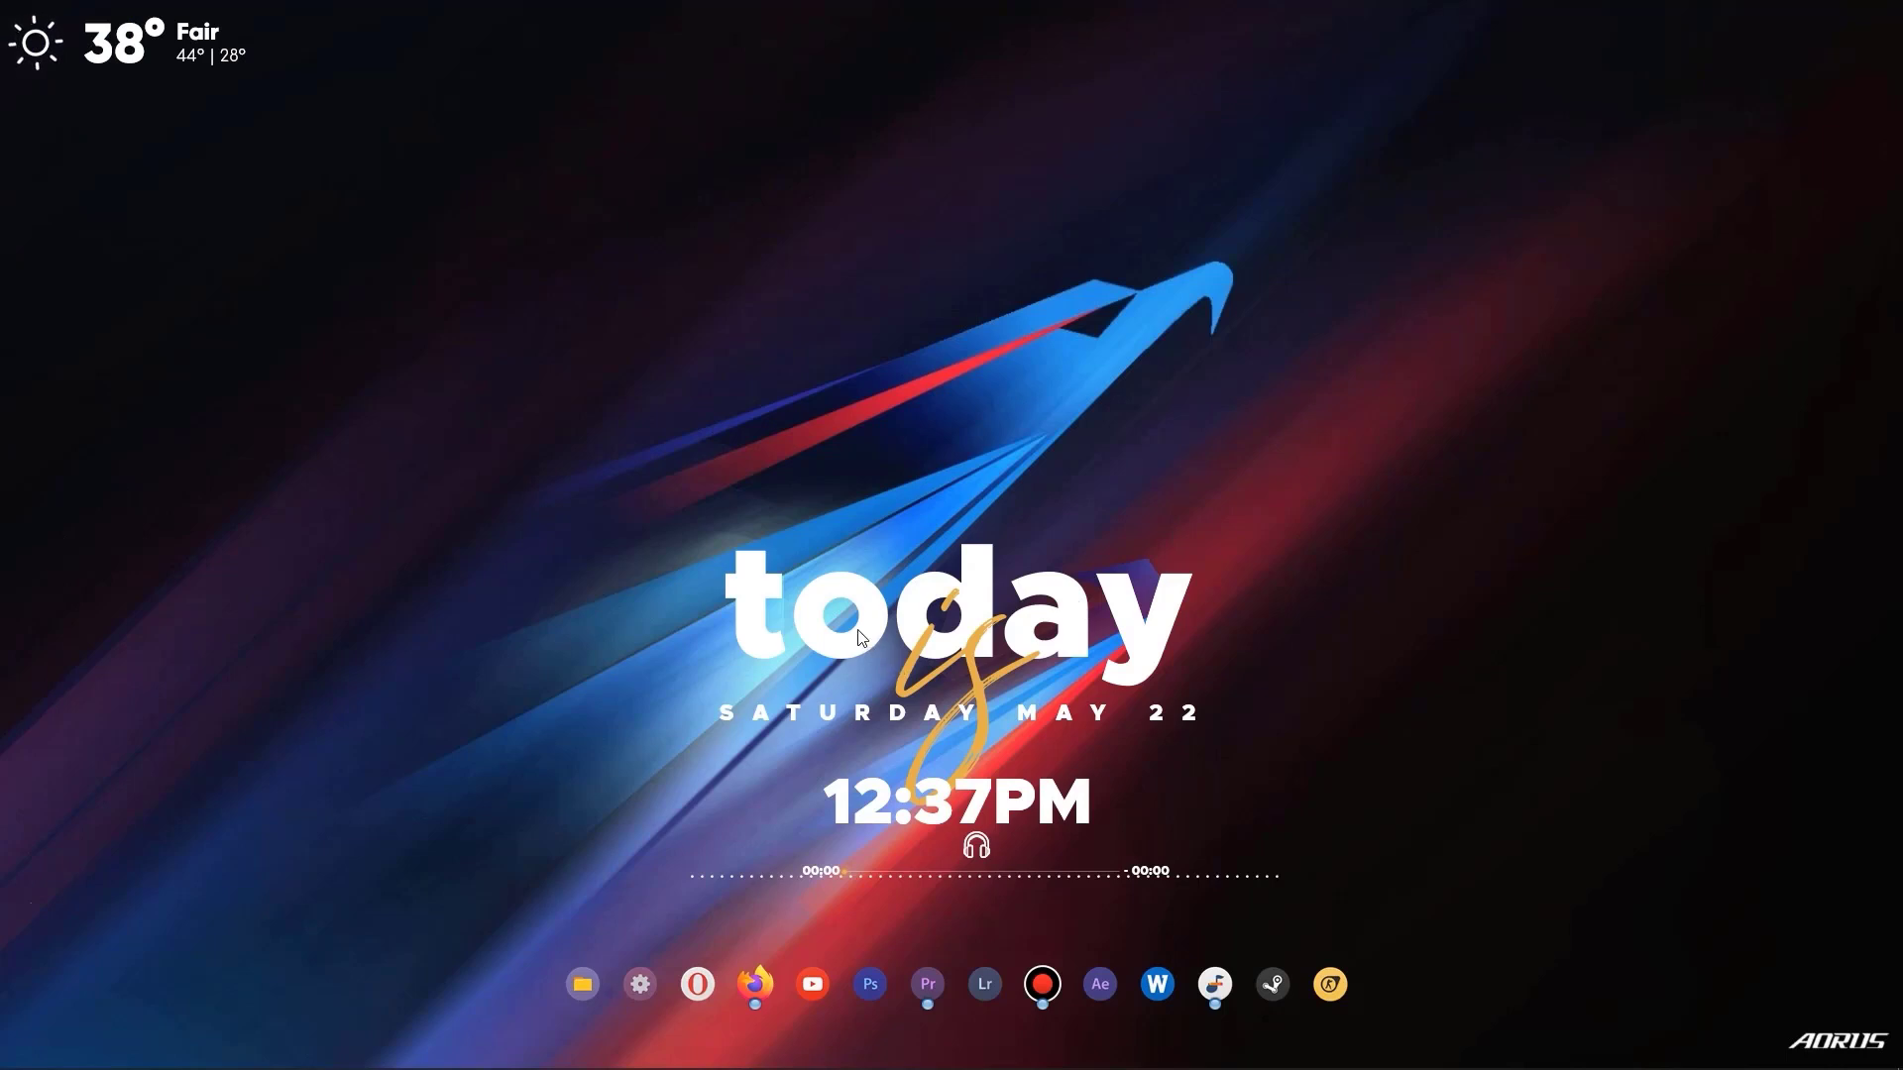
# Move the date and clock skin to the desktop's left side, and the music player and dotted visualizer to the right, visualizer above player.
pyautogui.moveTo(855, 640); pyautogui.dragTo(142, 487)
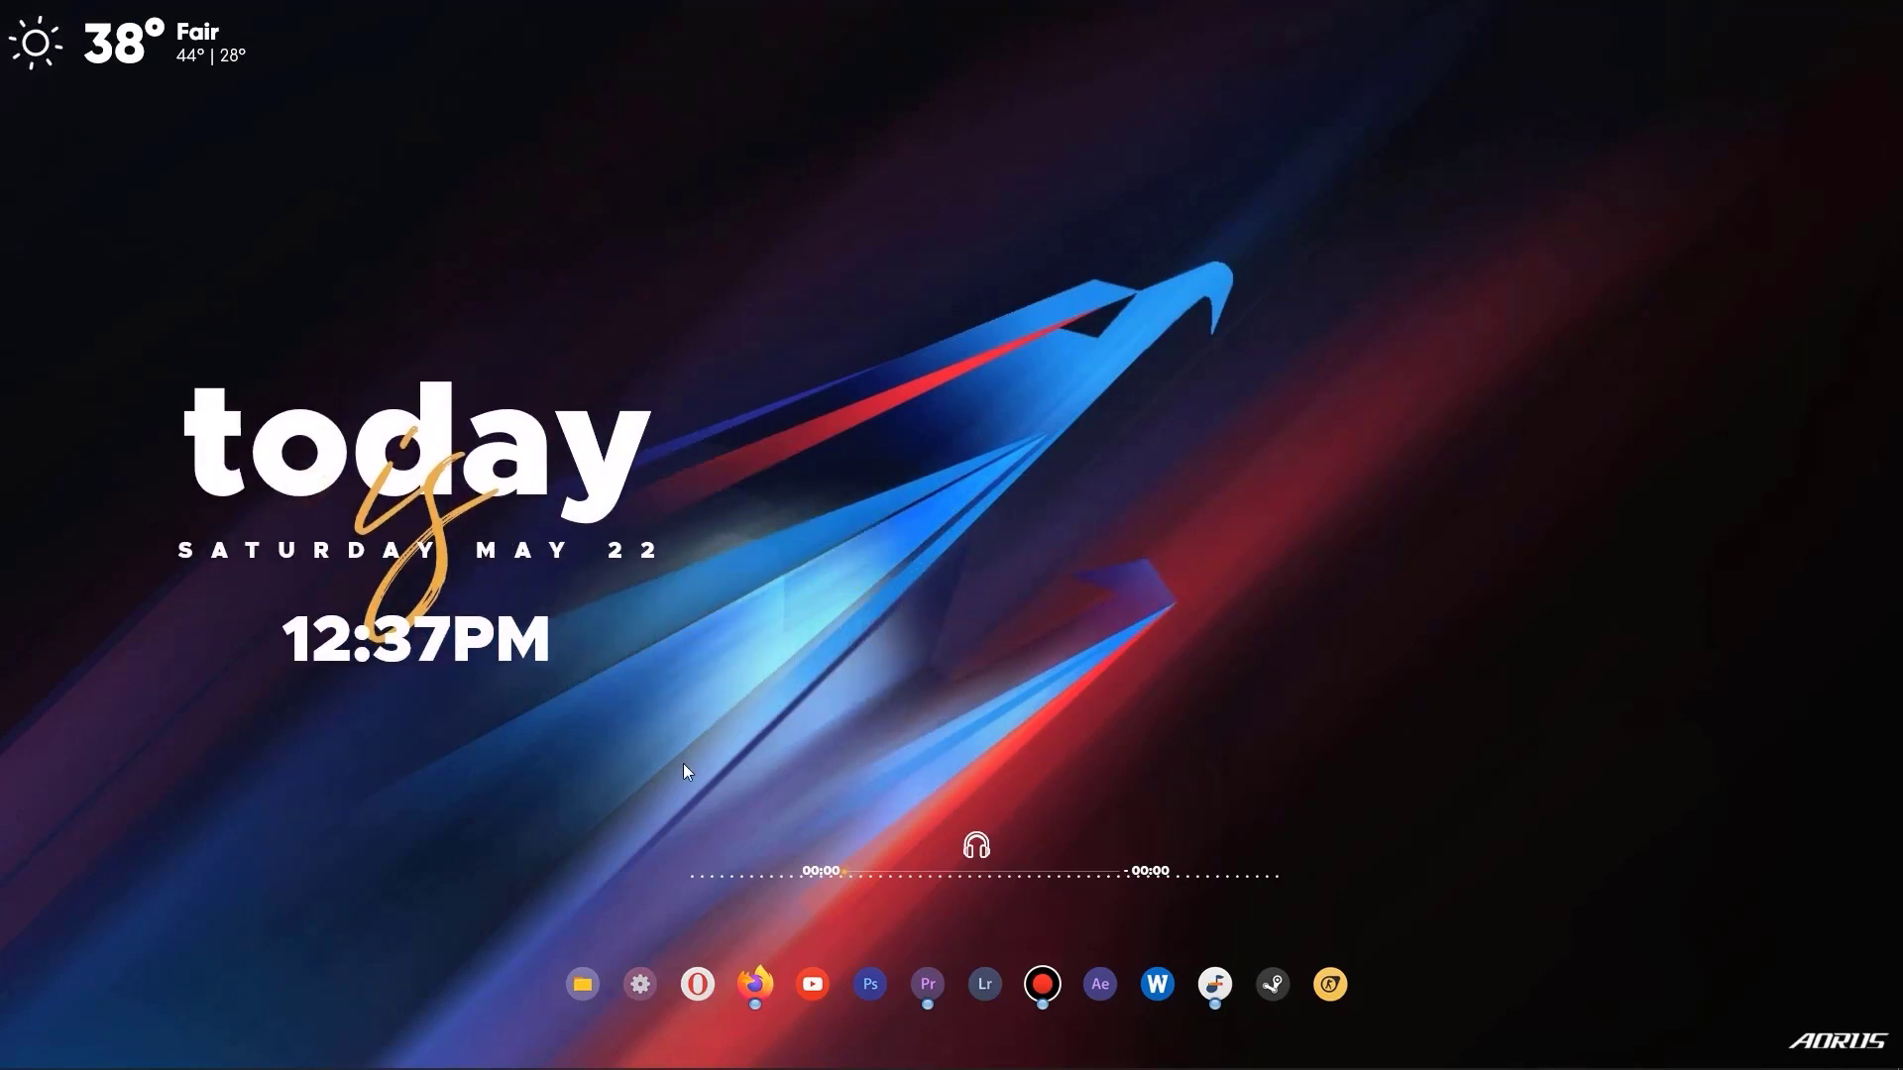
pyautogui.moveTo(961, 858); pyautogui.dragTo(1621, 588)
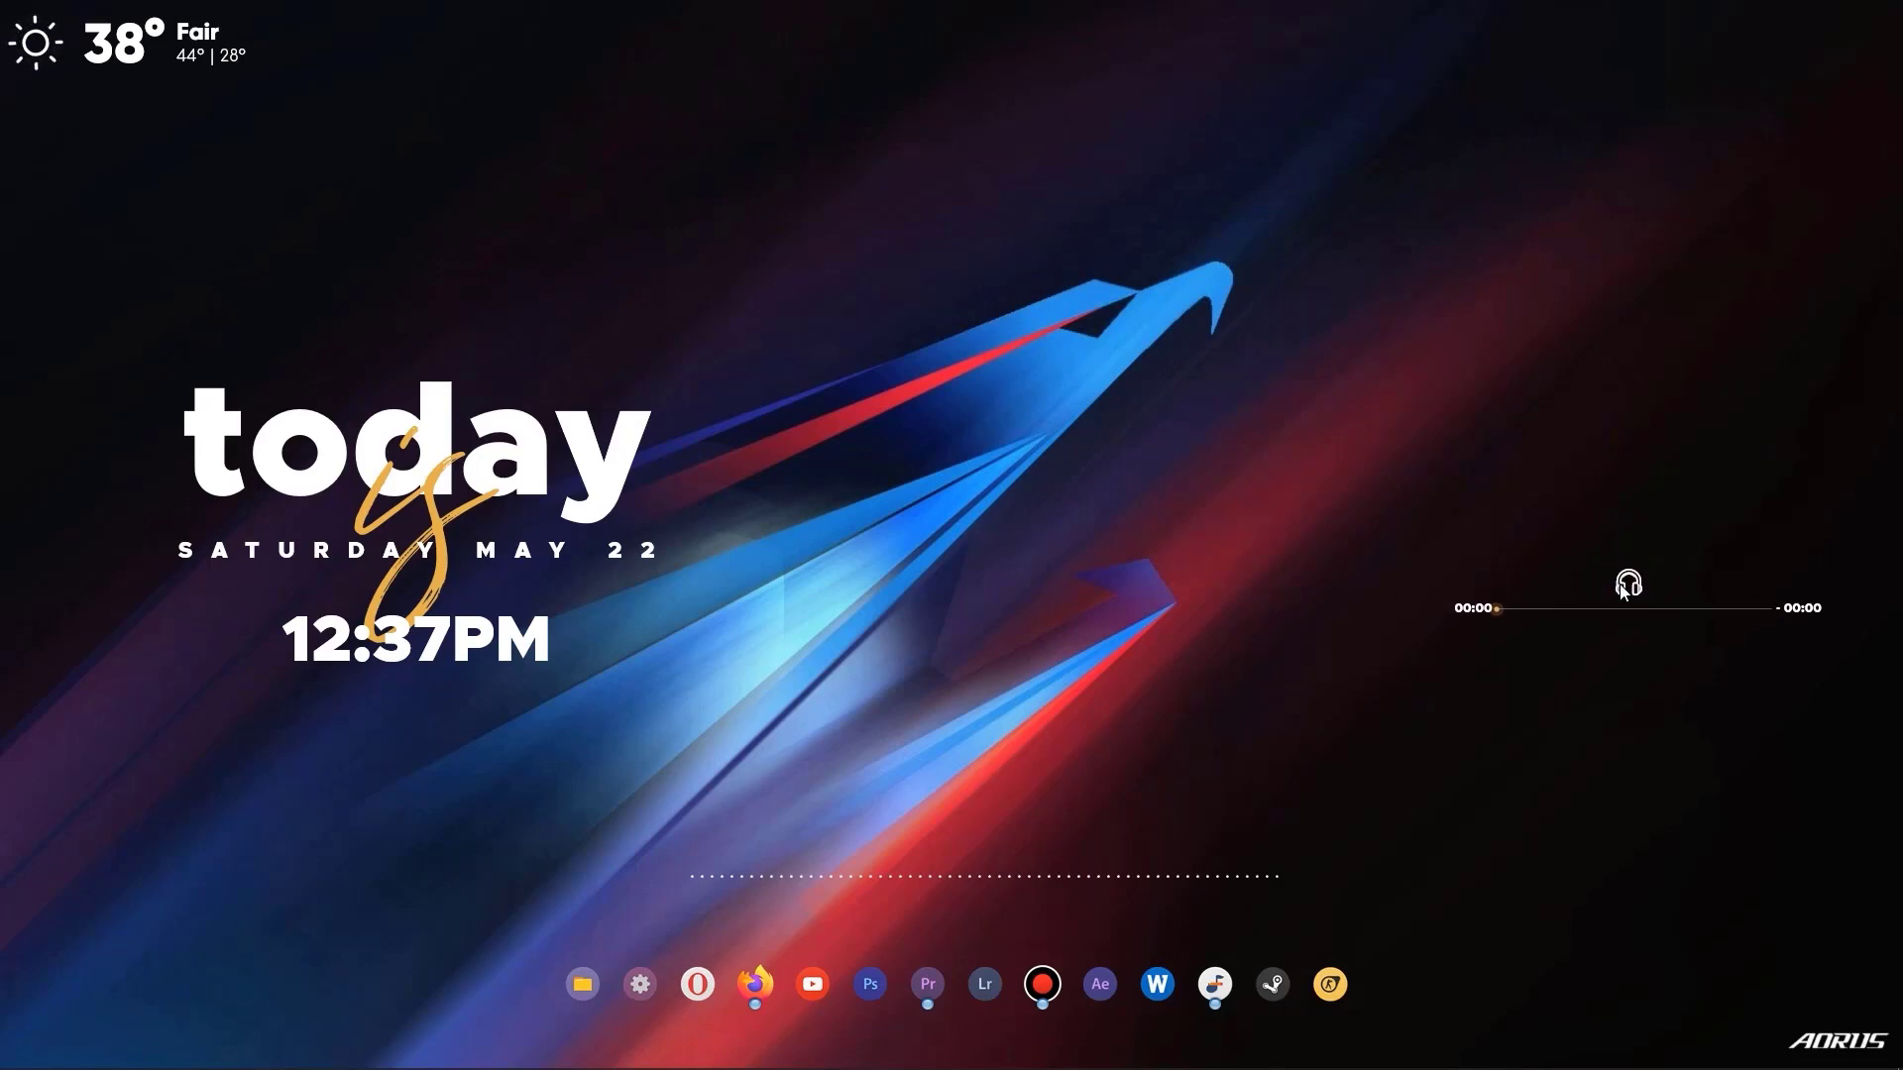
pyautogui.moveTo(932, 877); pyautogui.dragTo(1274, 554)
pyautogui.moveTo(1635, 591); pyautogui.dragTo(1596, 588)
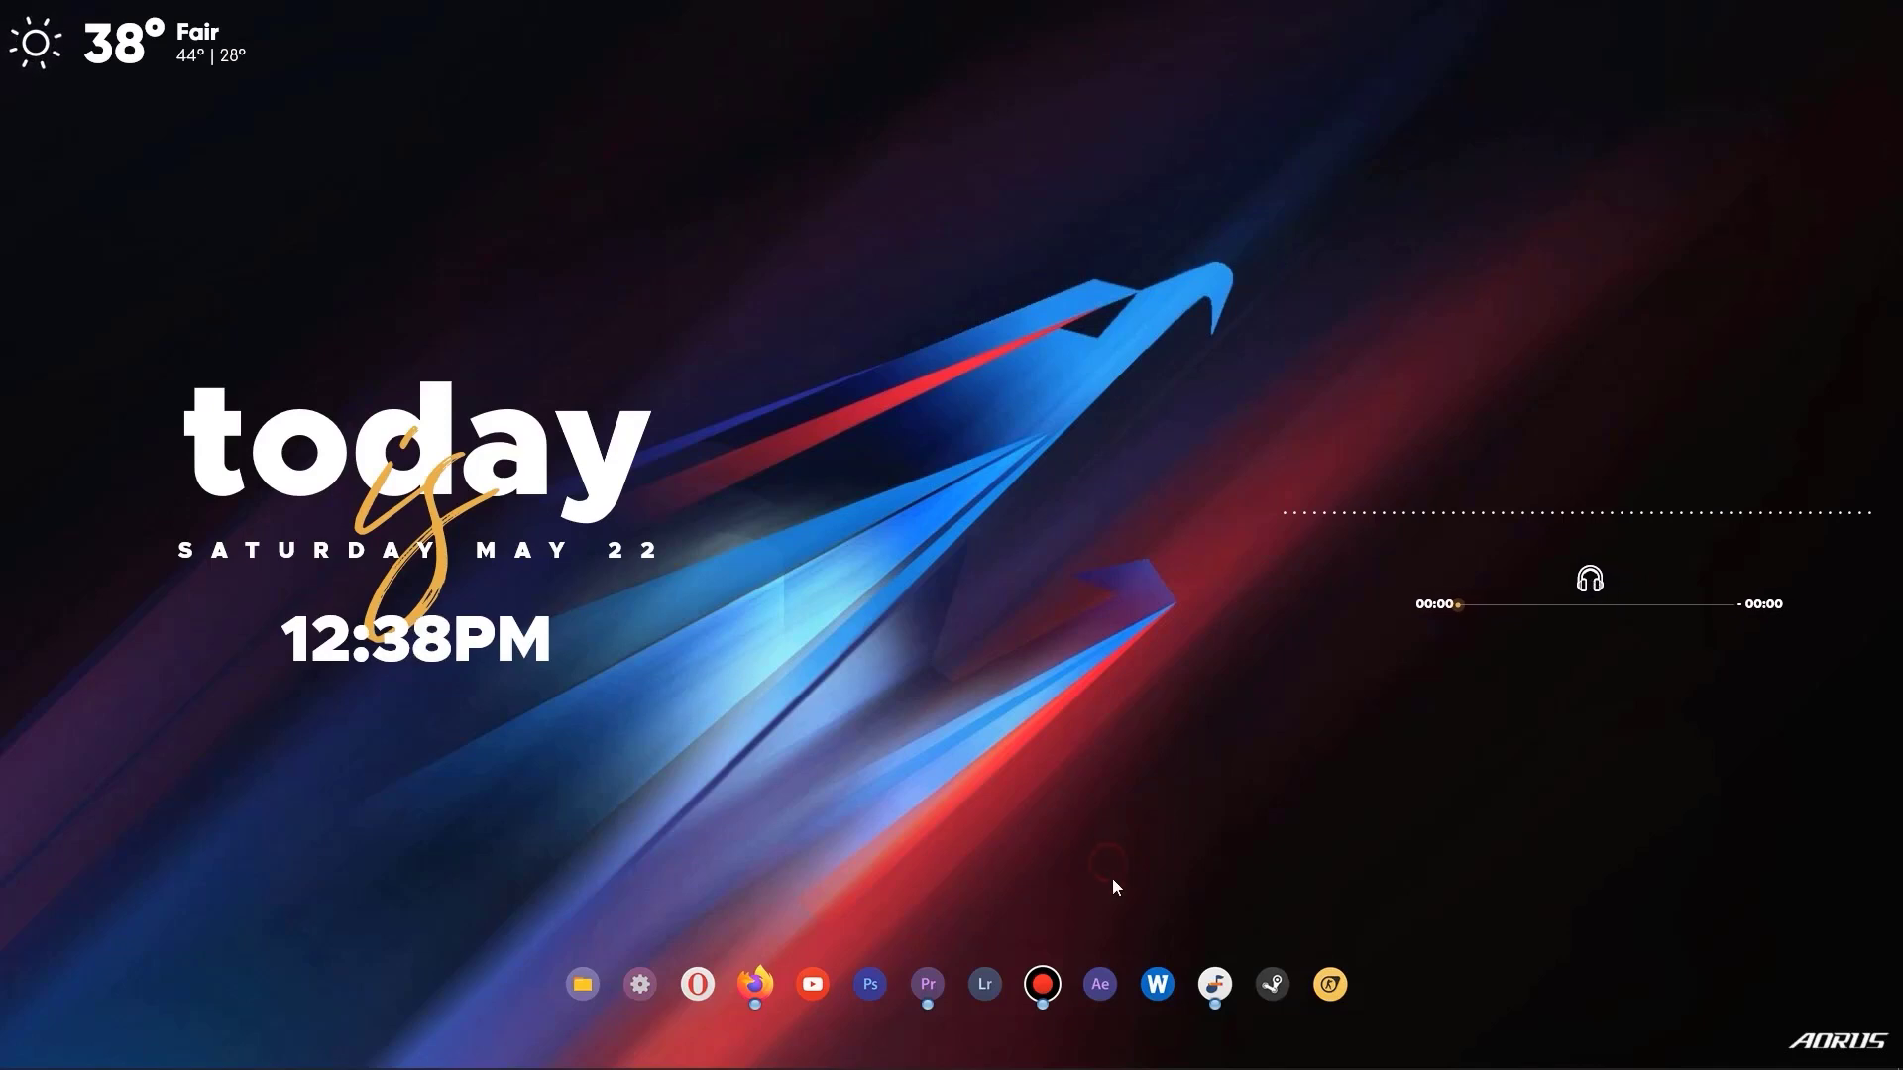
# Try launching After Effects from the dock, dismiss the message, and open that dock entry's properties.
pyautogui.click(1106, 986)
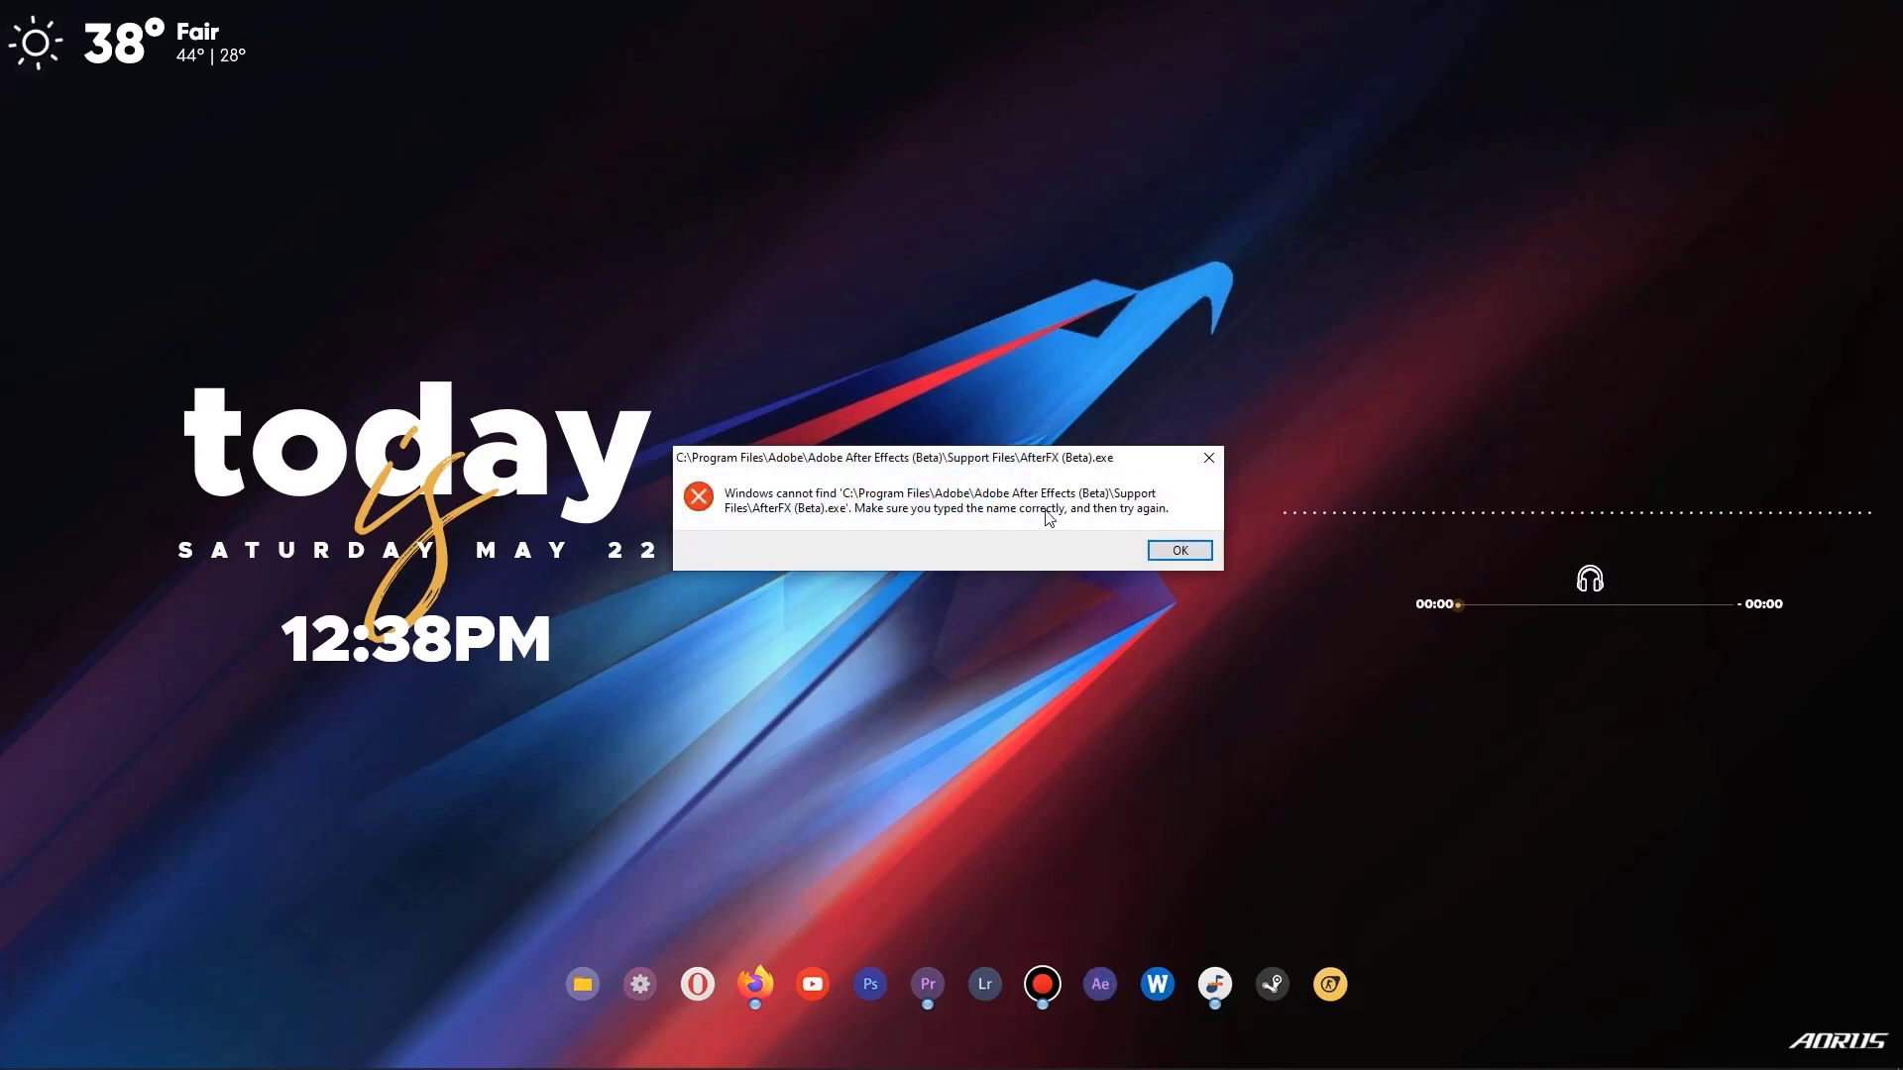
pyautogui.click(1160, 551)
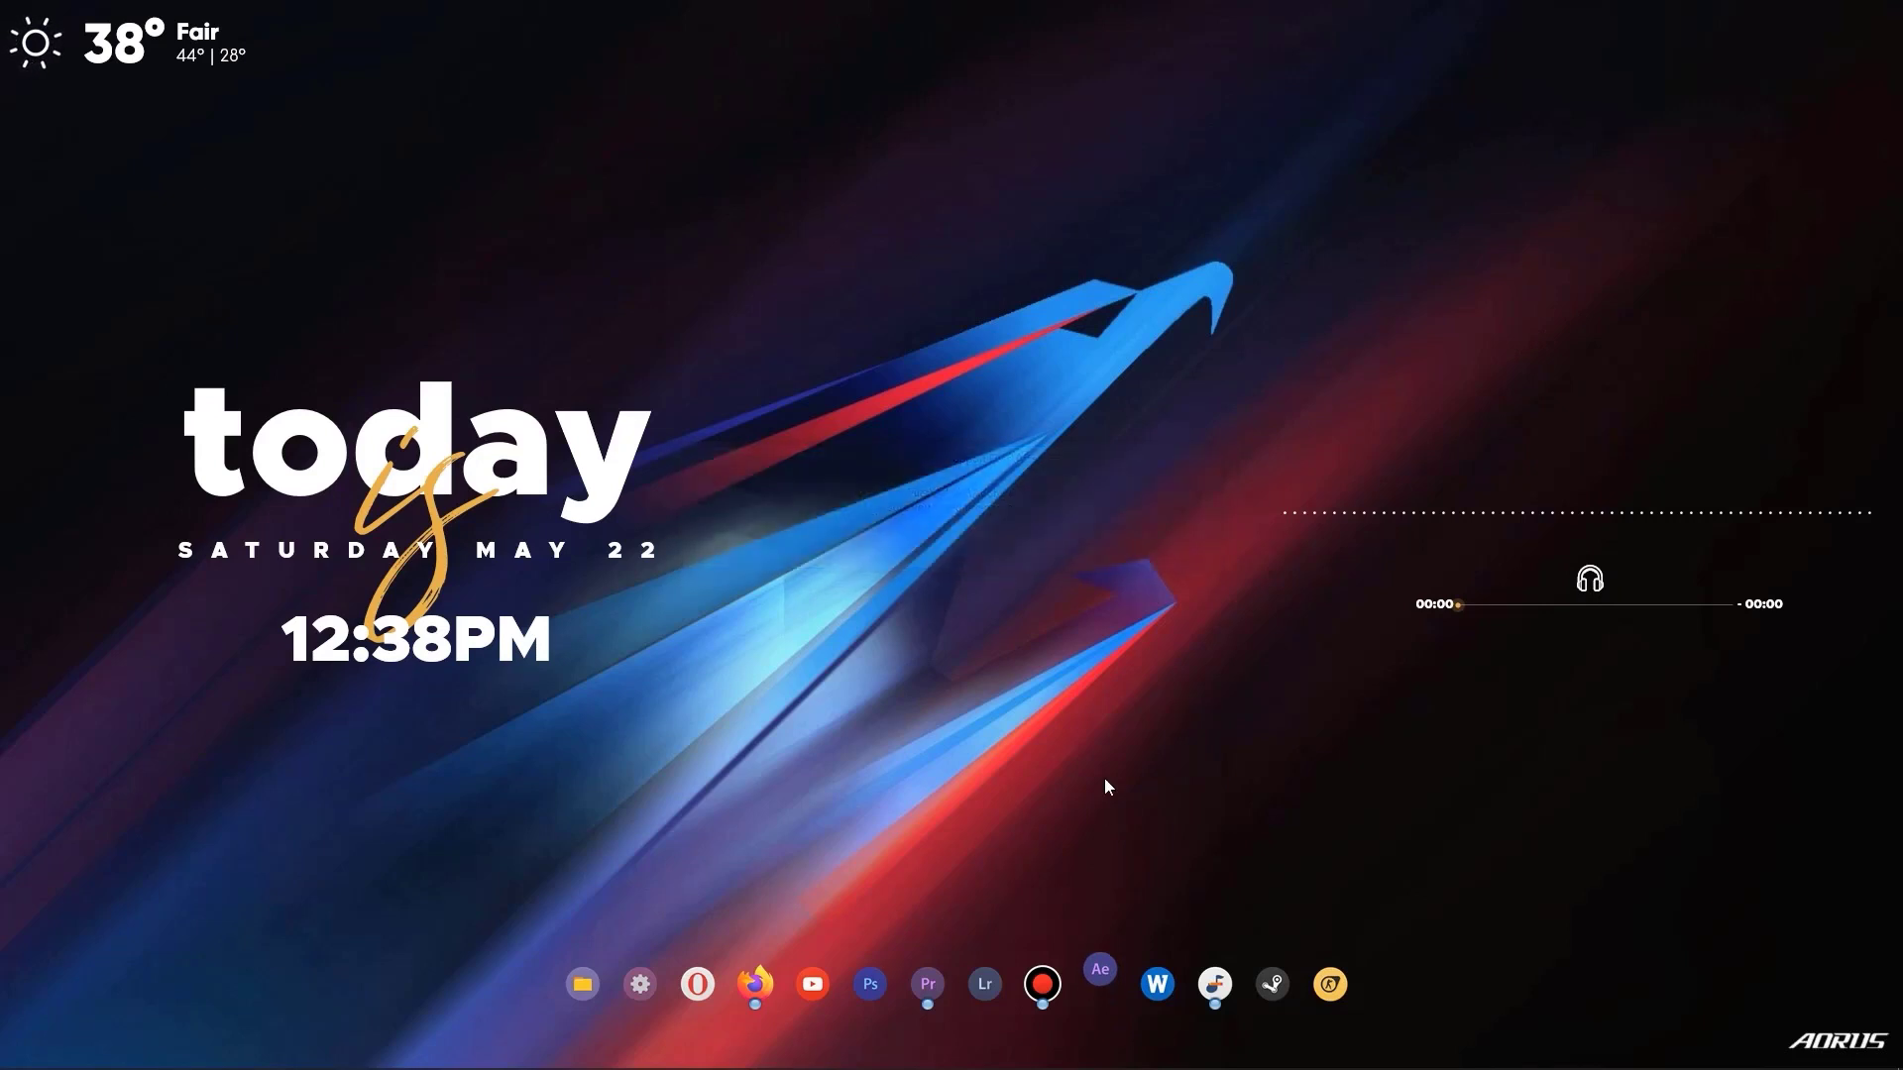
pyautogui.rightClick(1110, 994)
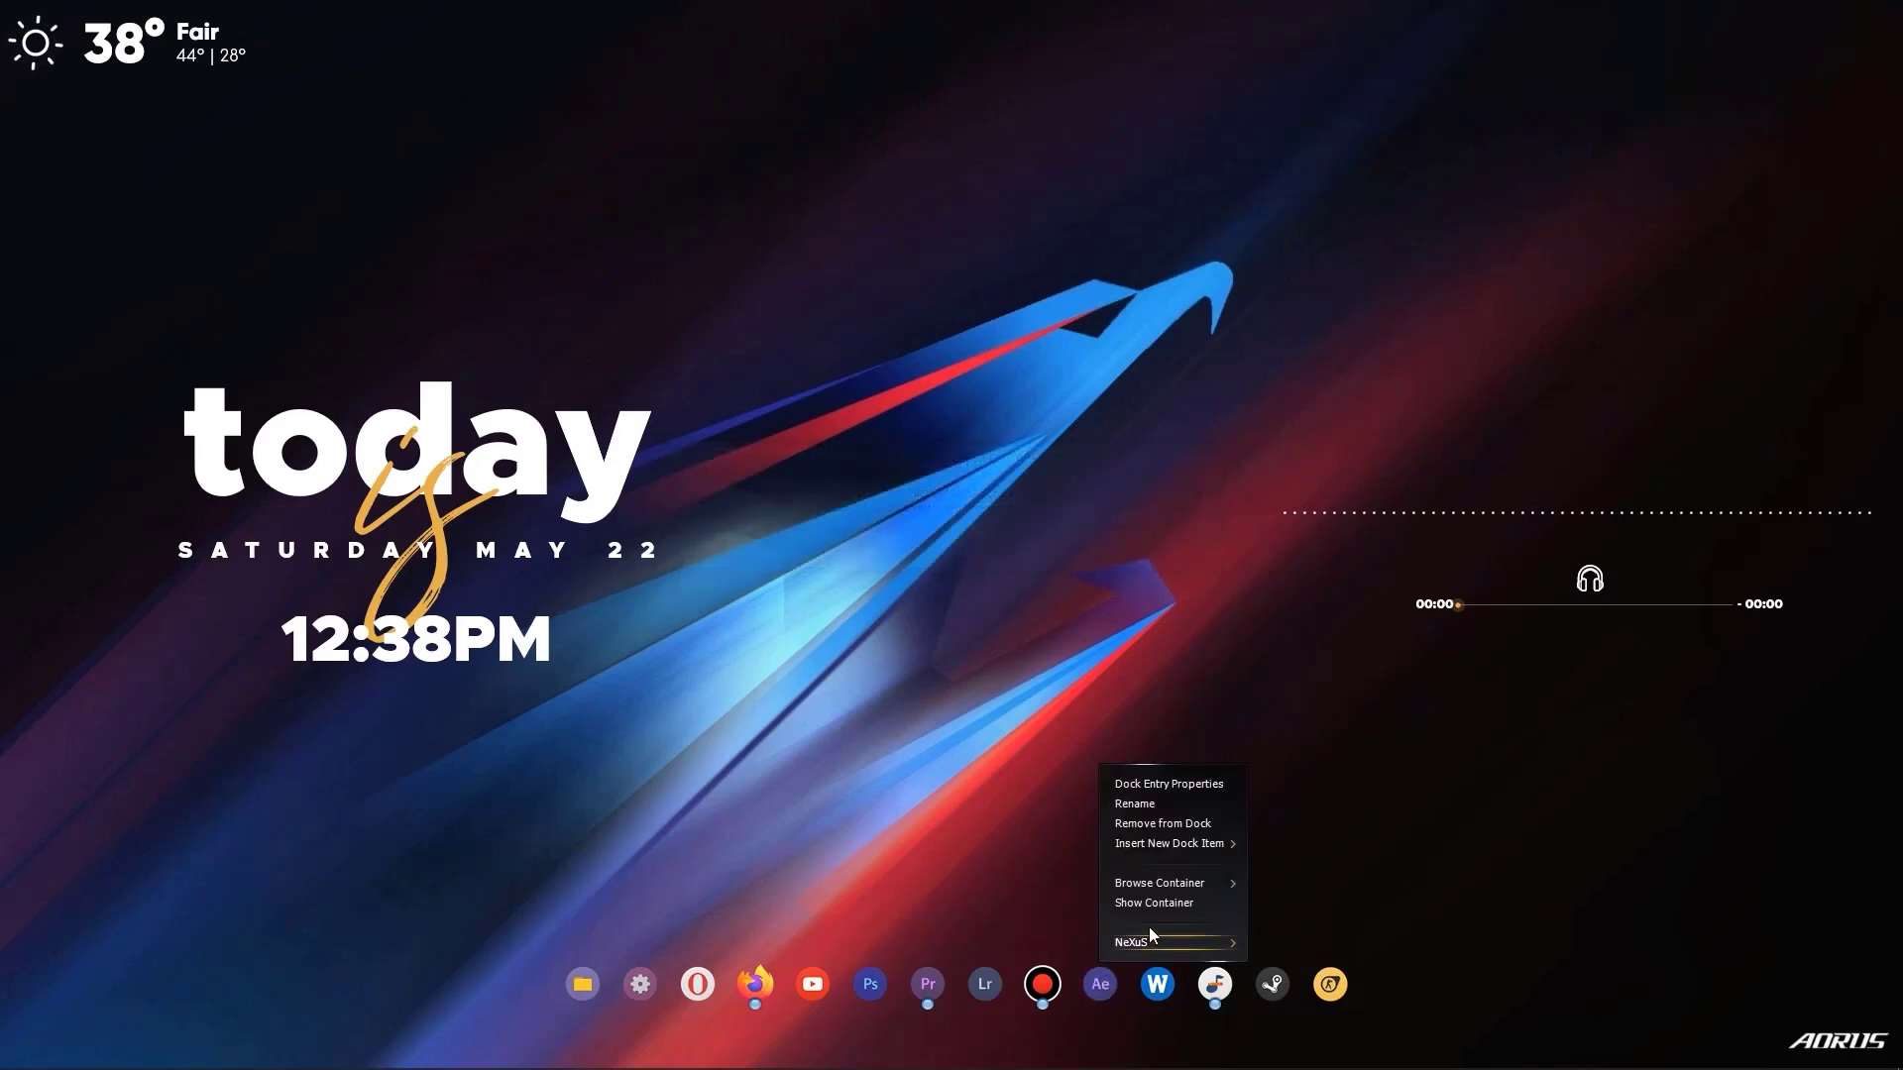
pyautogui.click(1159, 787)
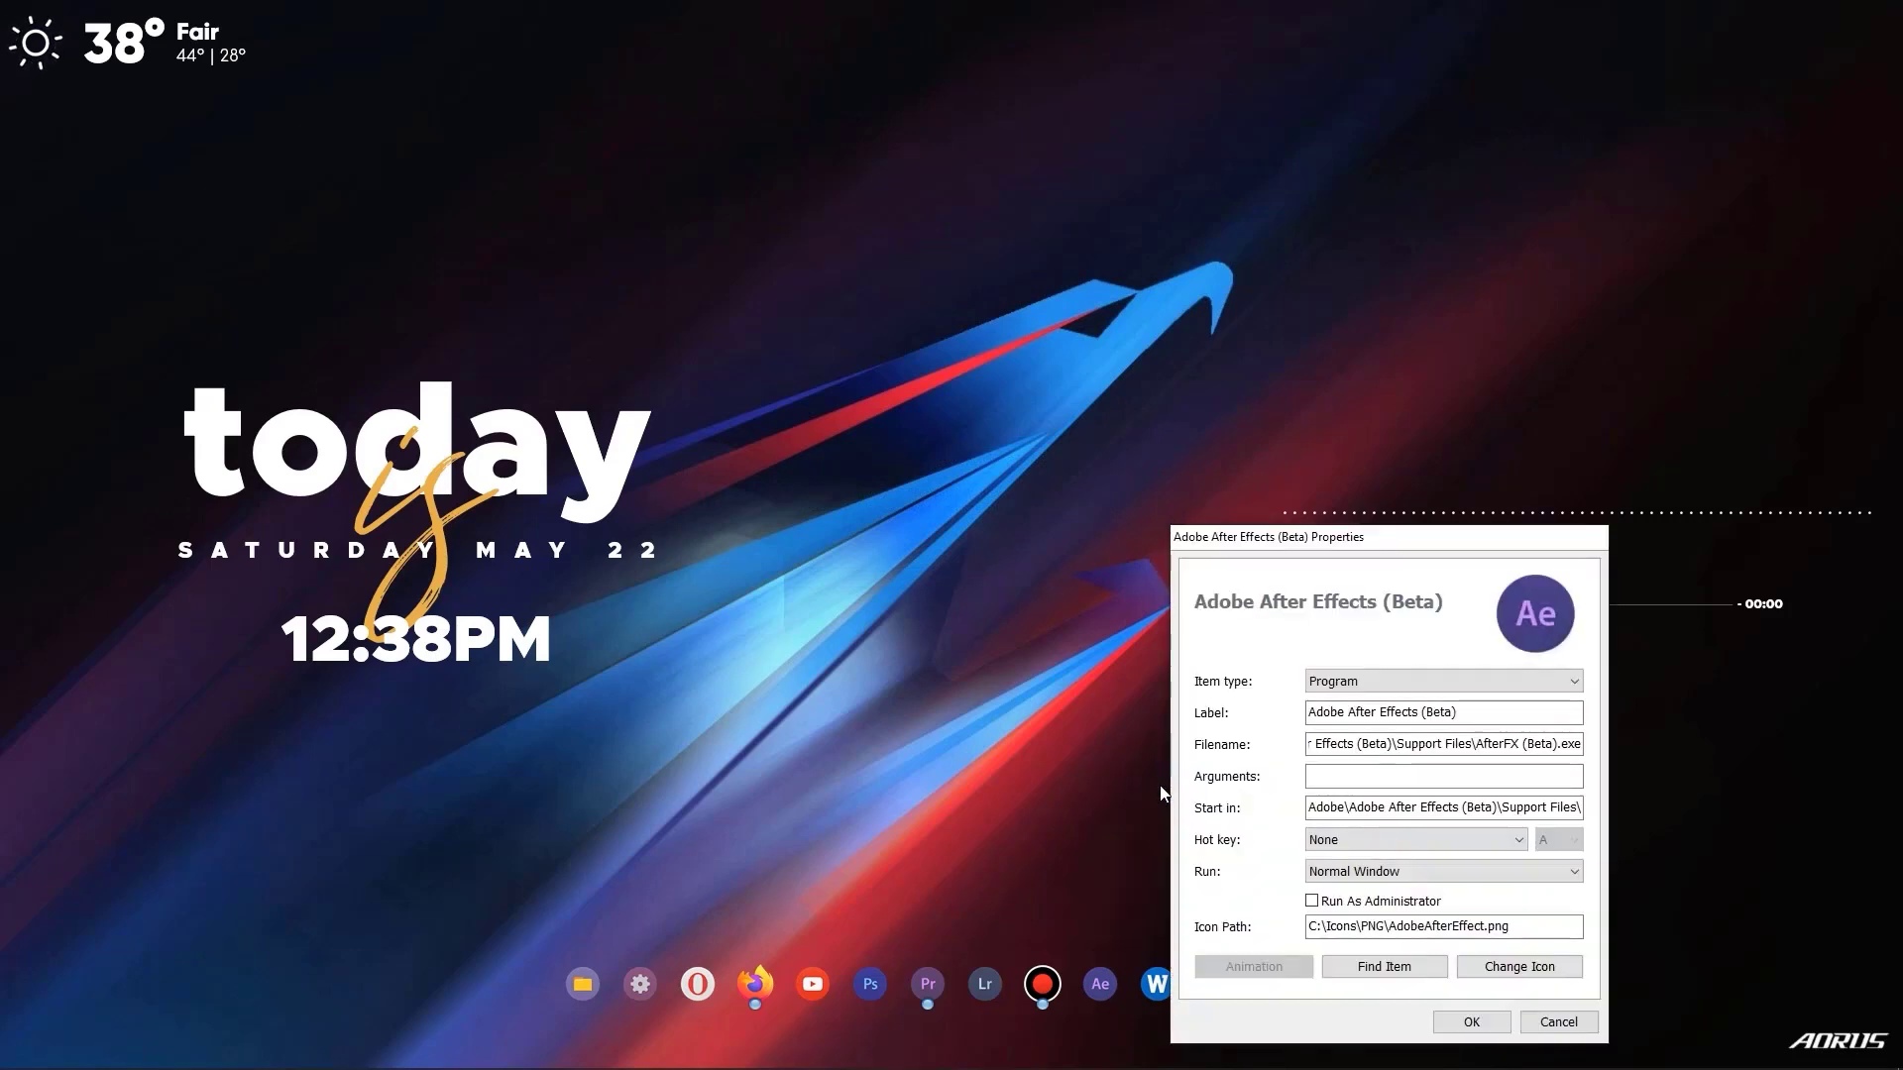
# Link the After Effects dock entry to the Adobe After Effects 2020 shortcut in C: > Program Files > Adobe > Adobe After Effects 2020 and save.
pyautogui.click(1397, 972)
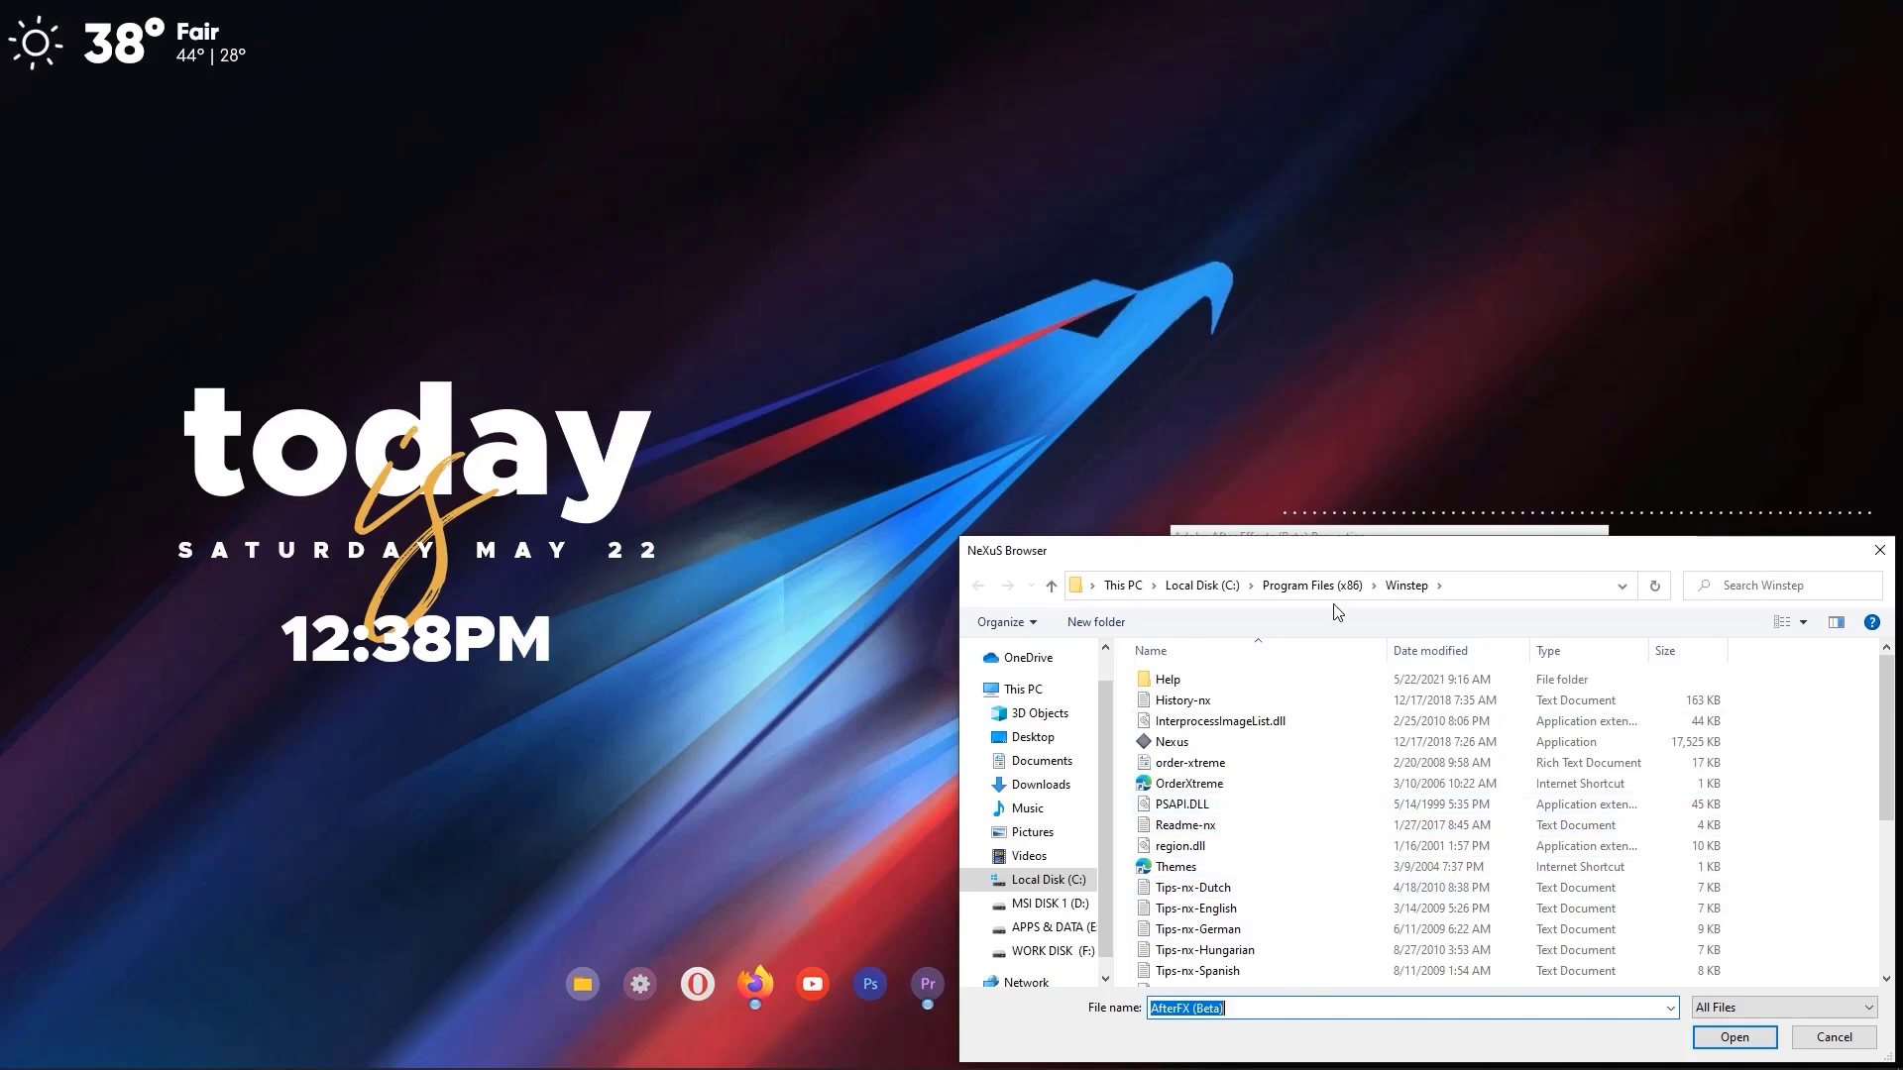
pyautogui.click(1203, 592)
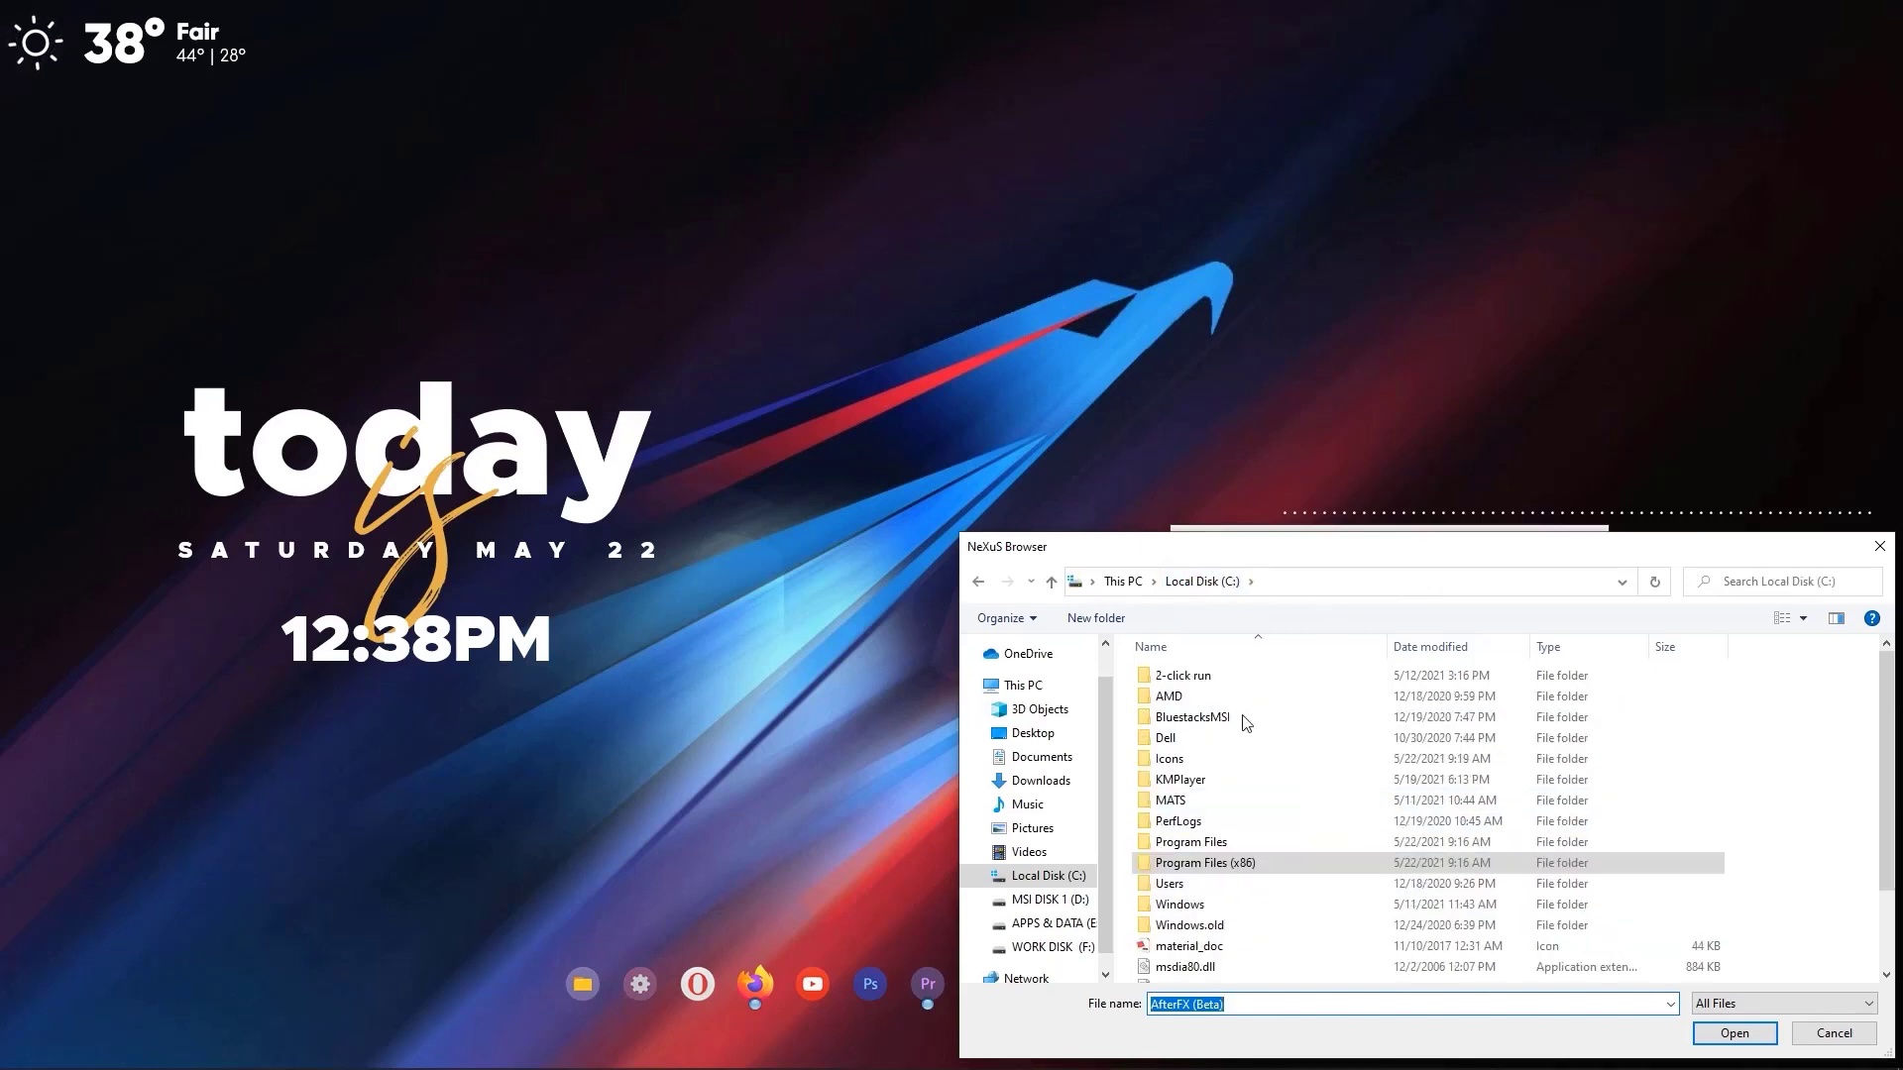
pyautogui.doubleClick(1231, 842)
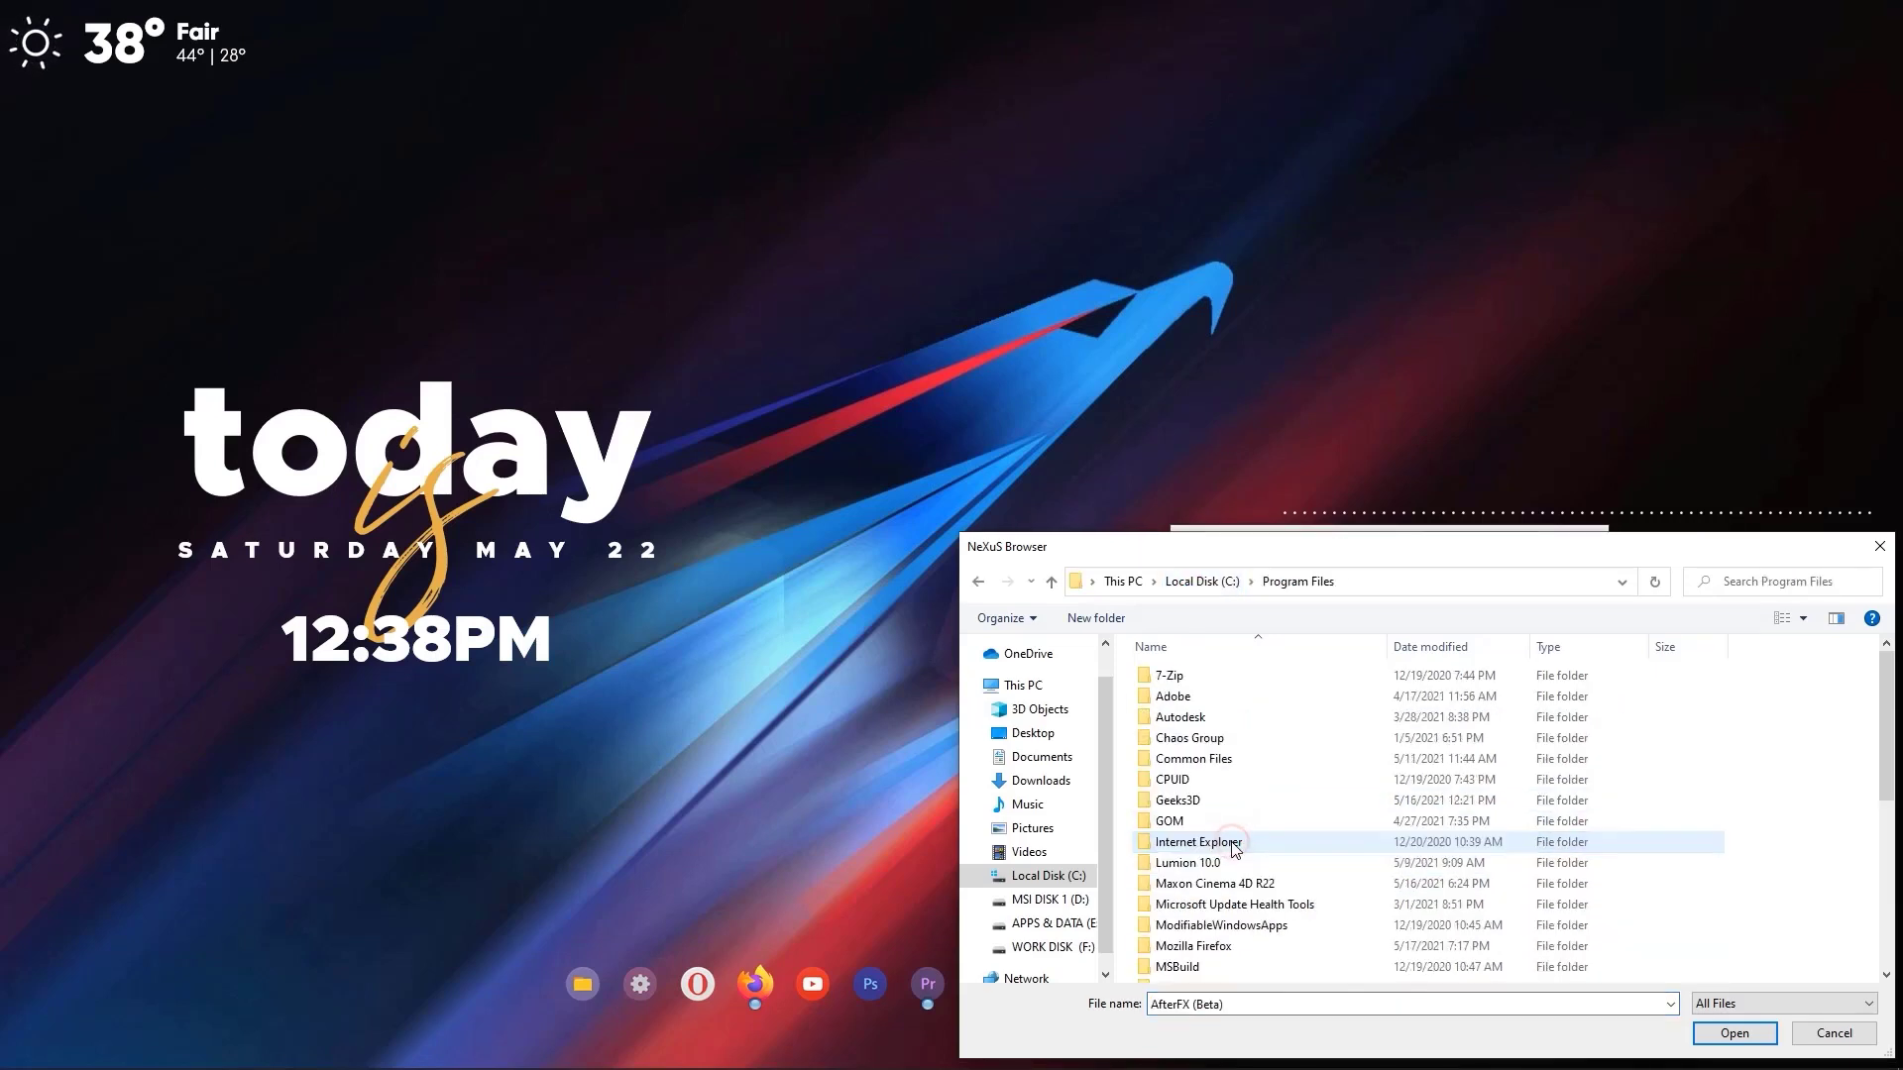
pyautogui.click(1225, 698)
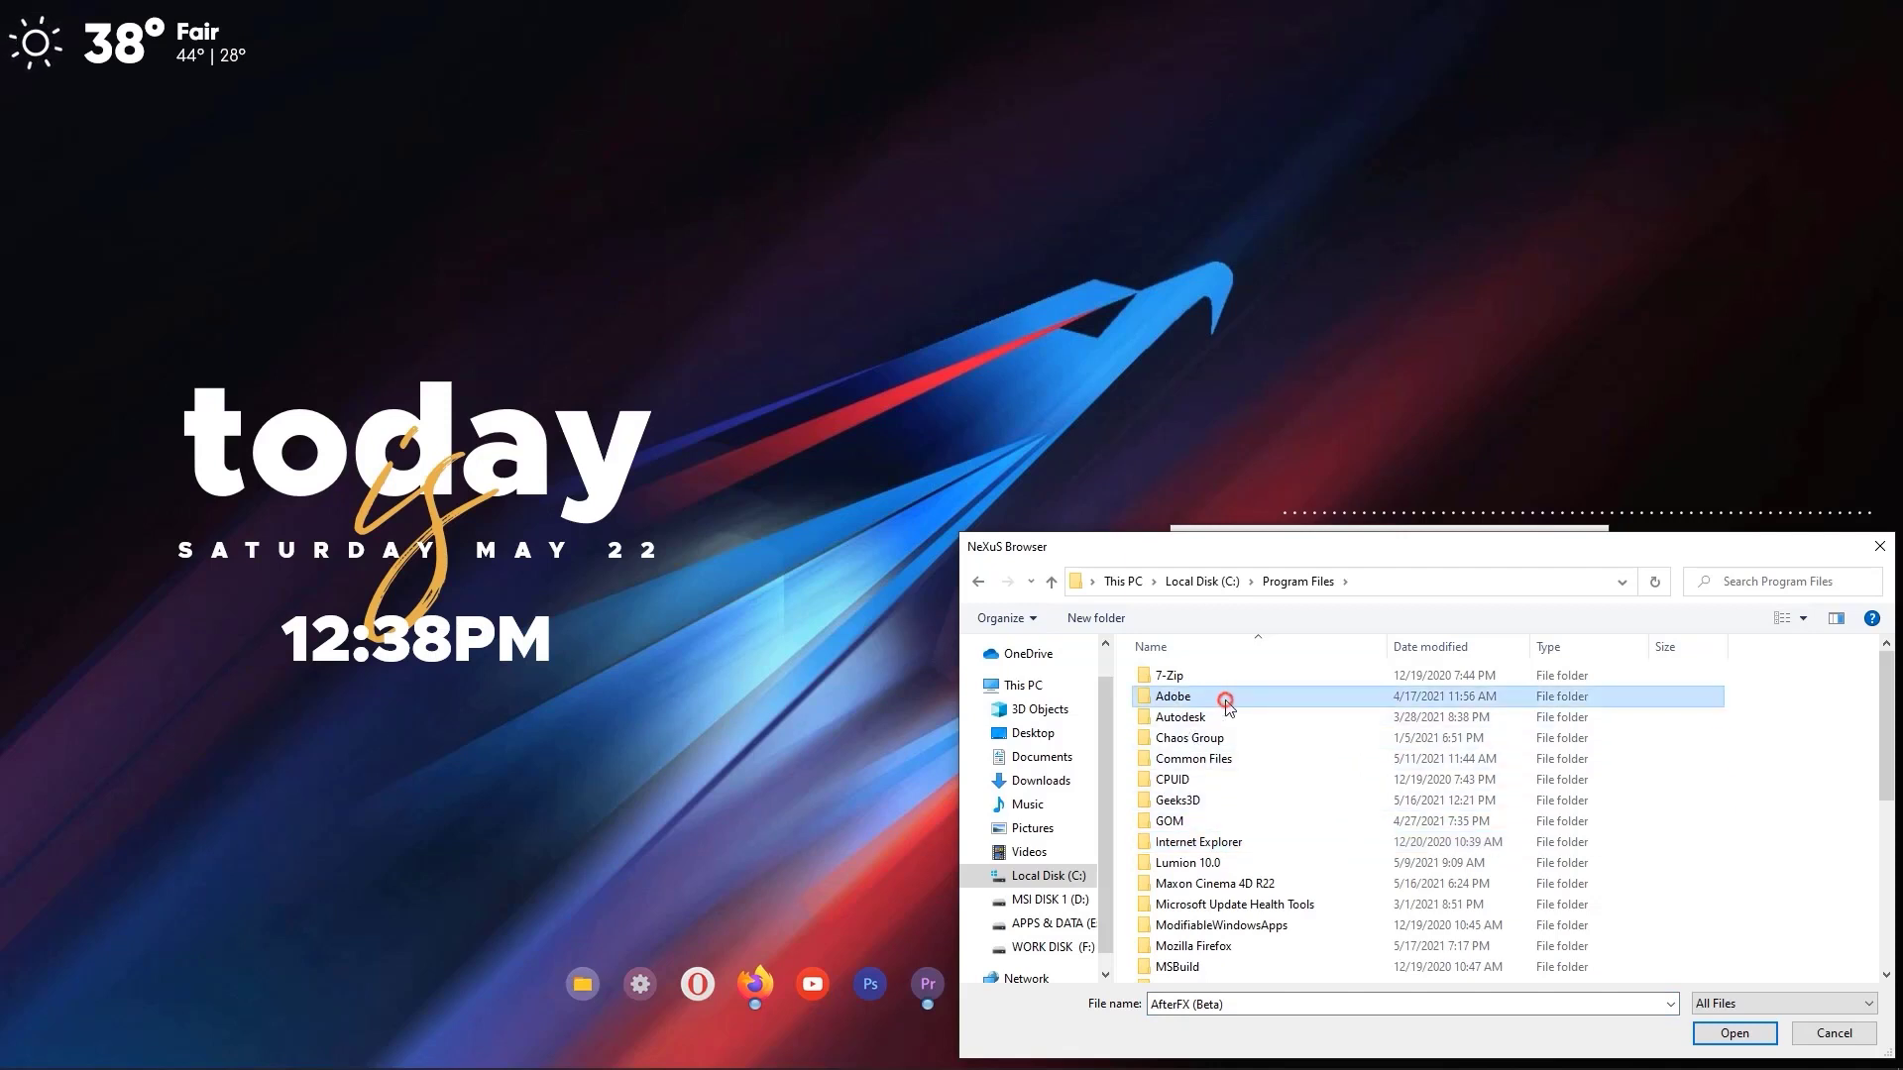
pyautogui.doubleClick(1226, 699)
pyautogui.click(1182, 699)
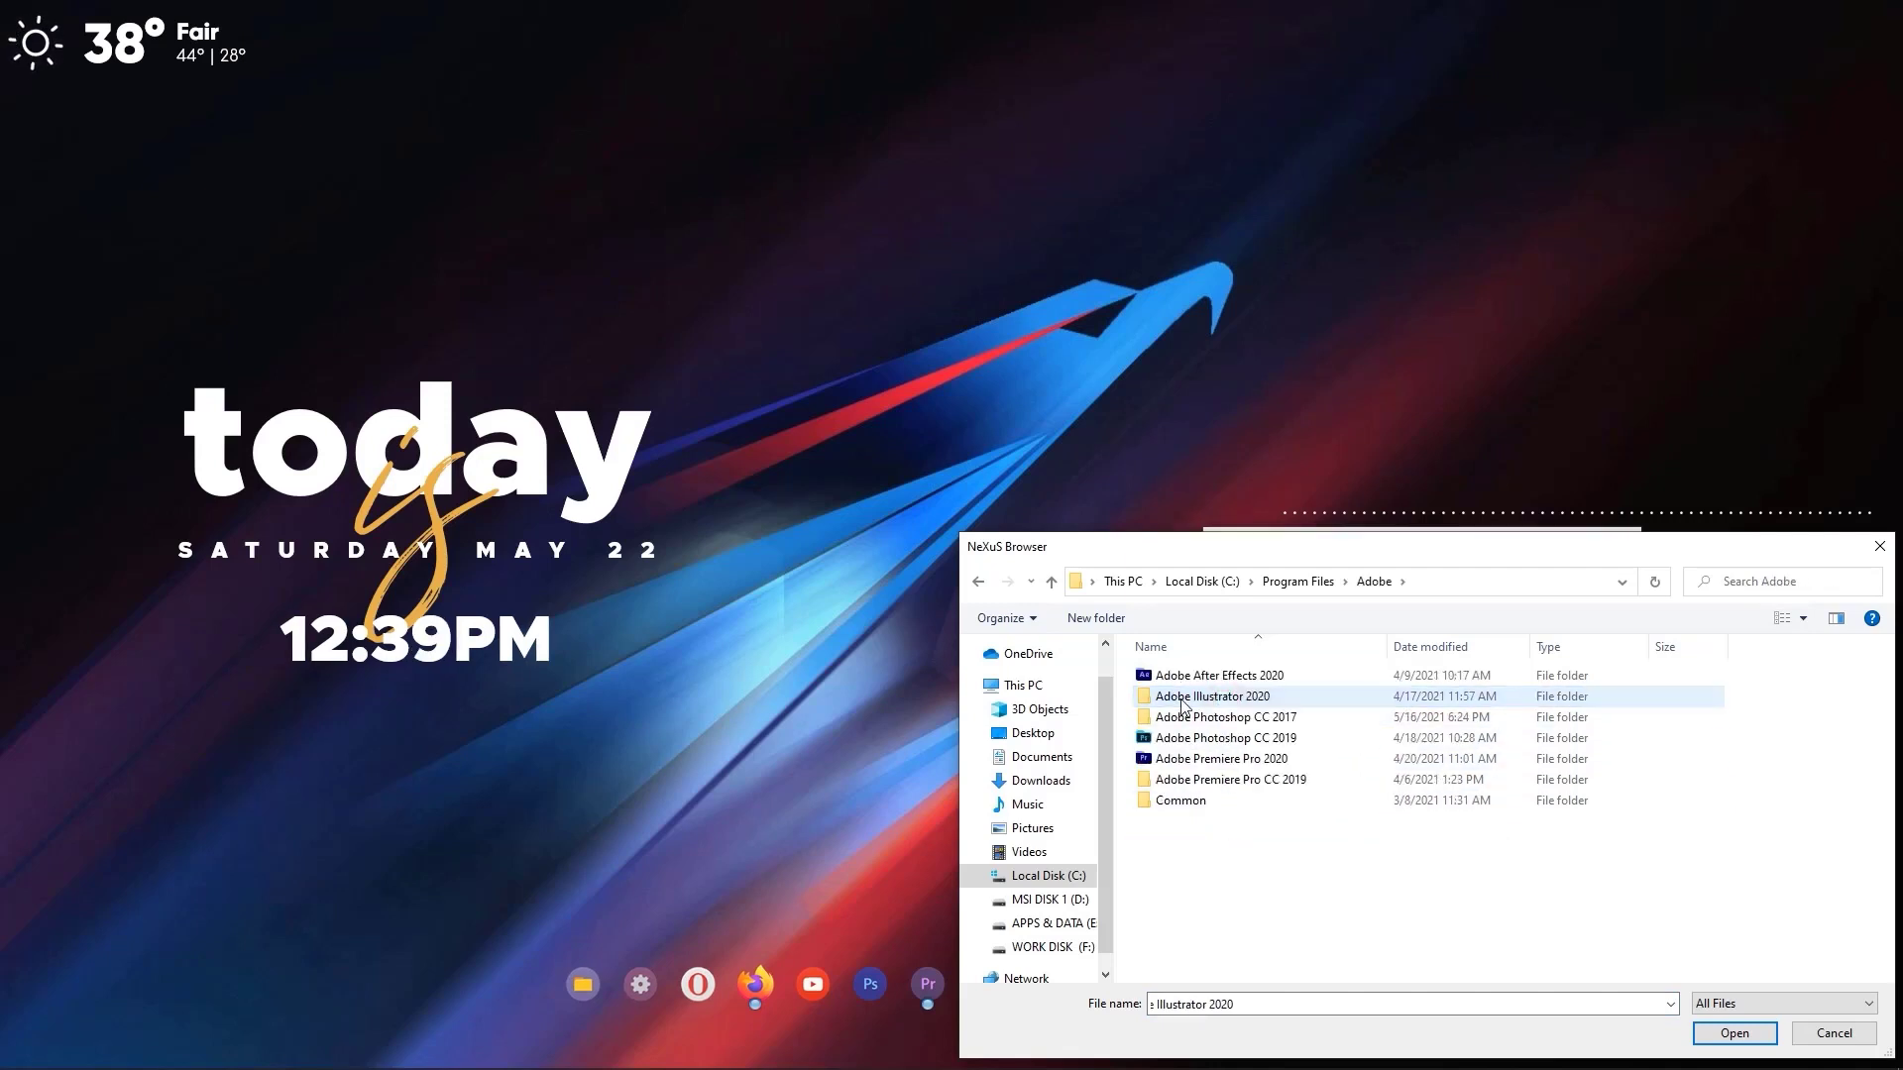
pyautogui.click(1262, 678)
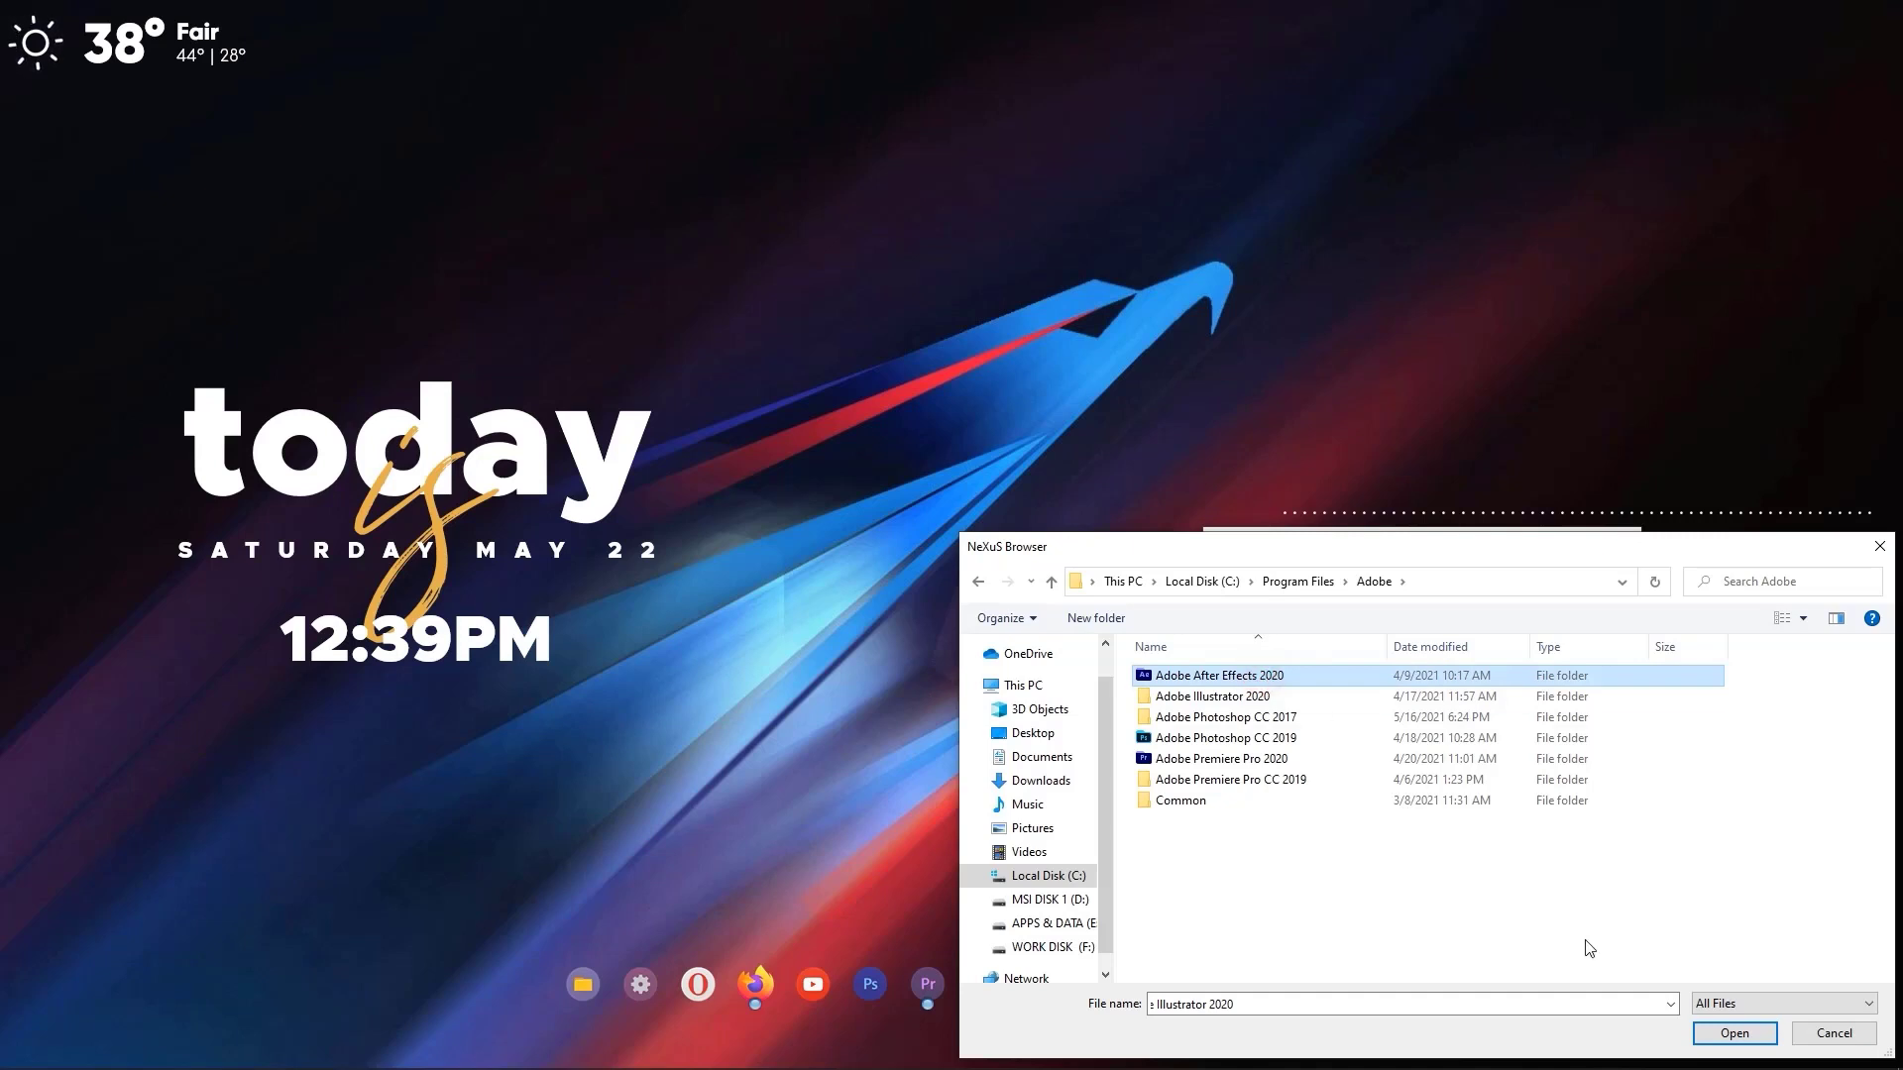
pyautogui.click(1729, 1033)
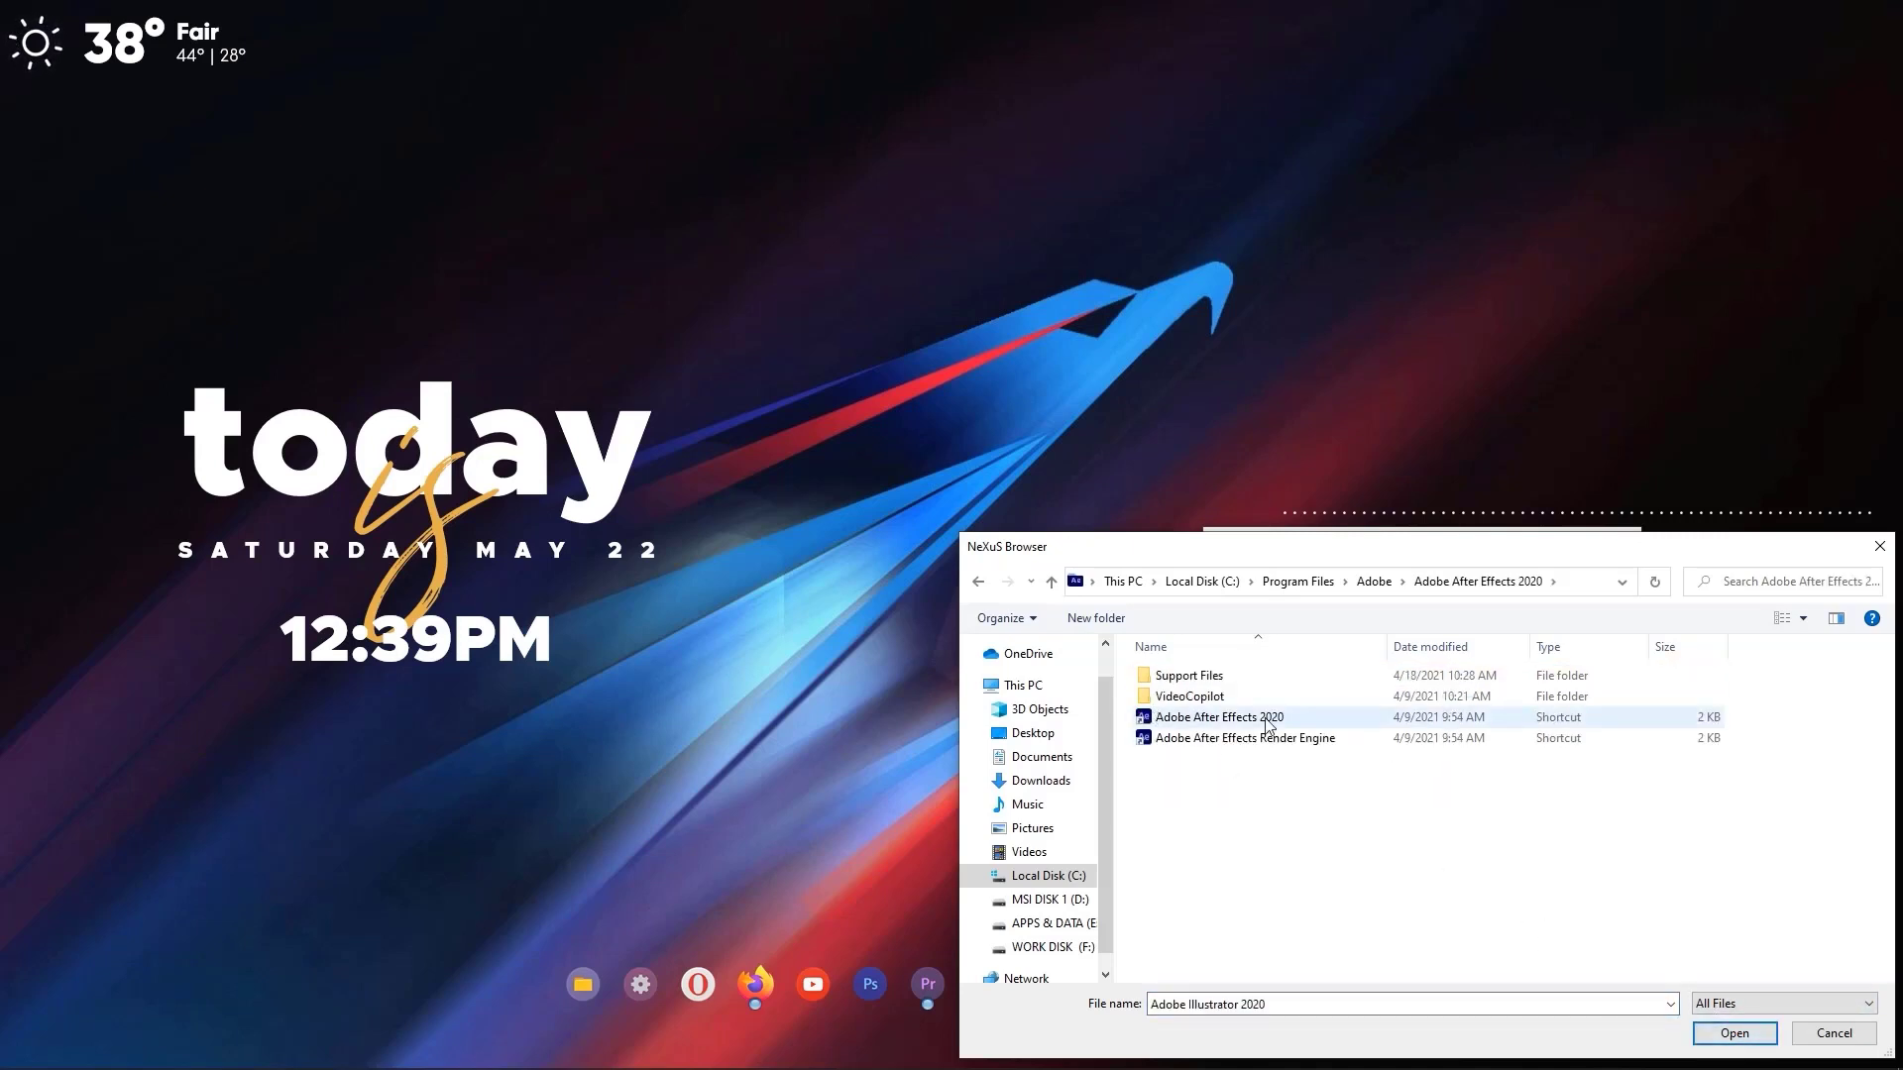
pyautogui.click(1340, 720)
pyautogui.click(1736, 1034)
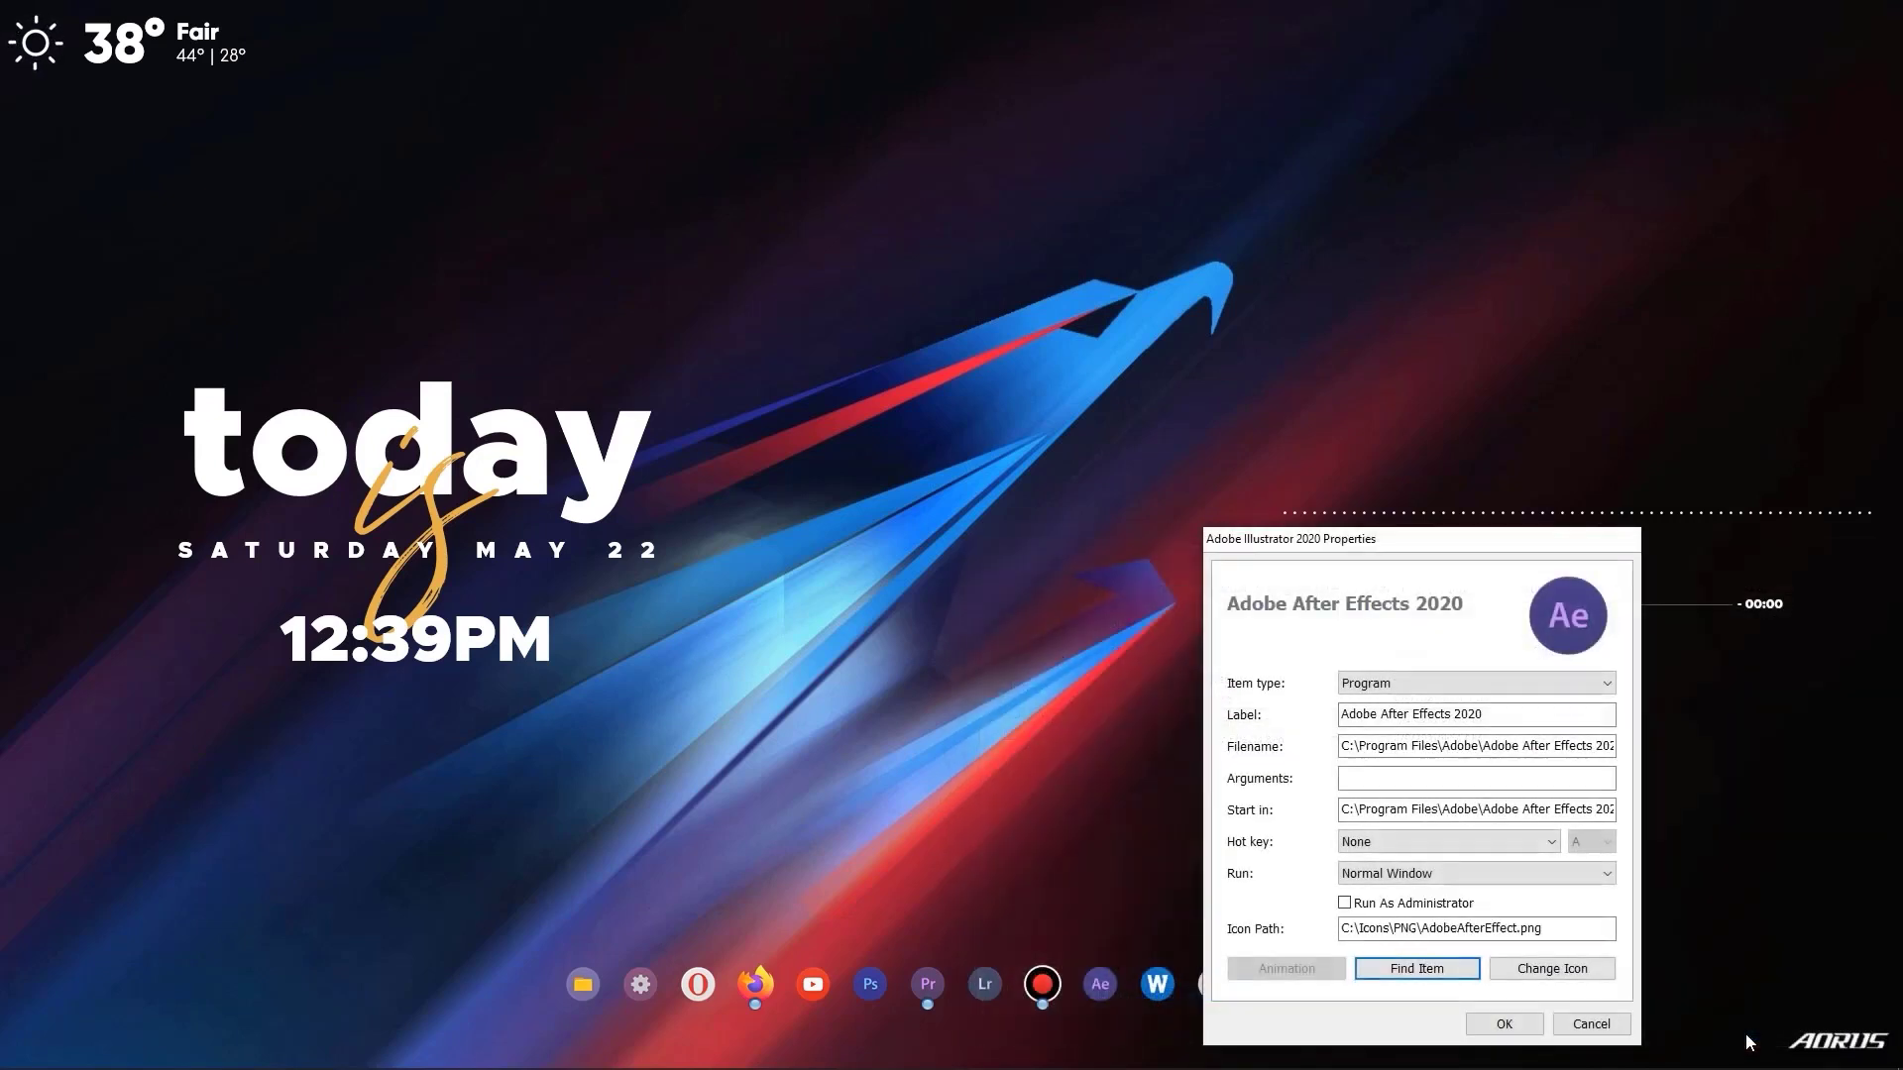
pyautogui.click(1503, 1025)
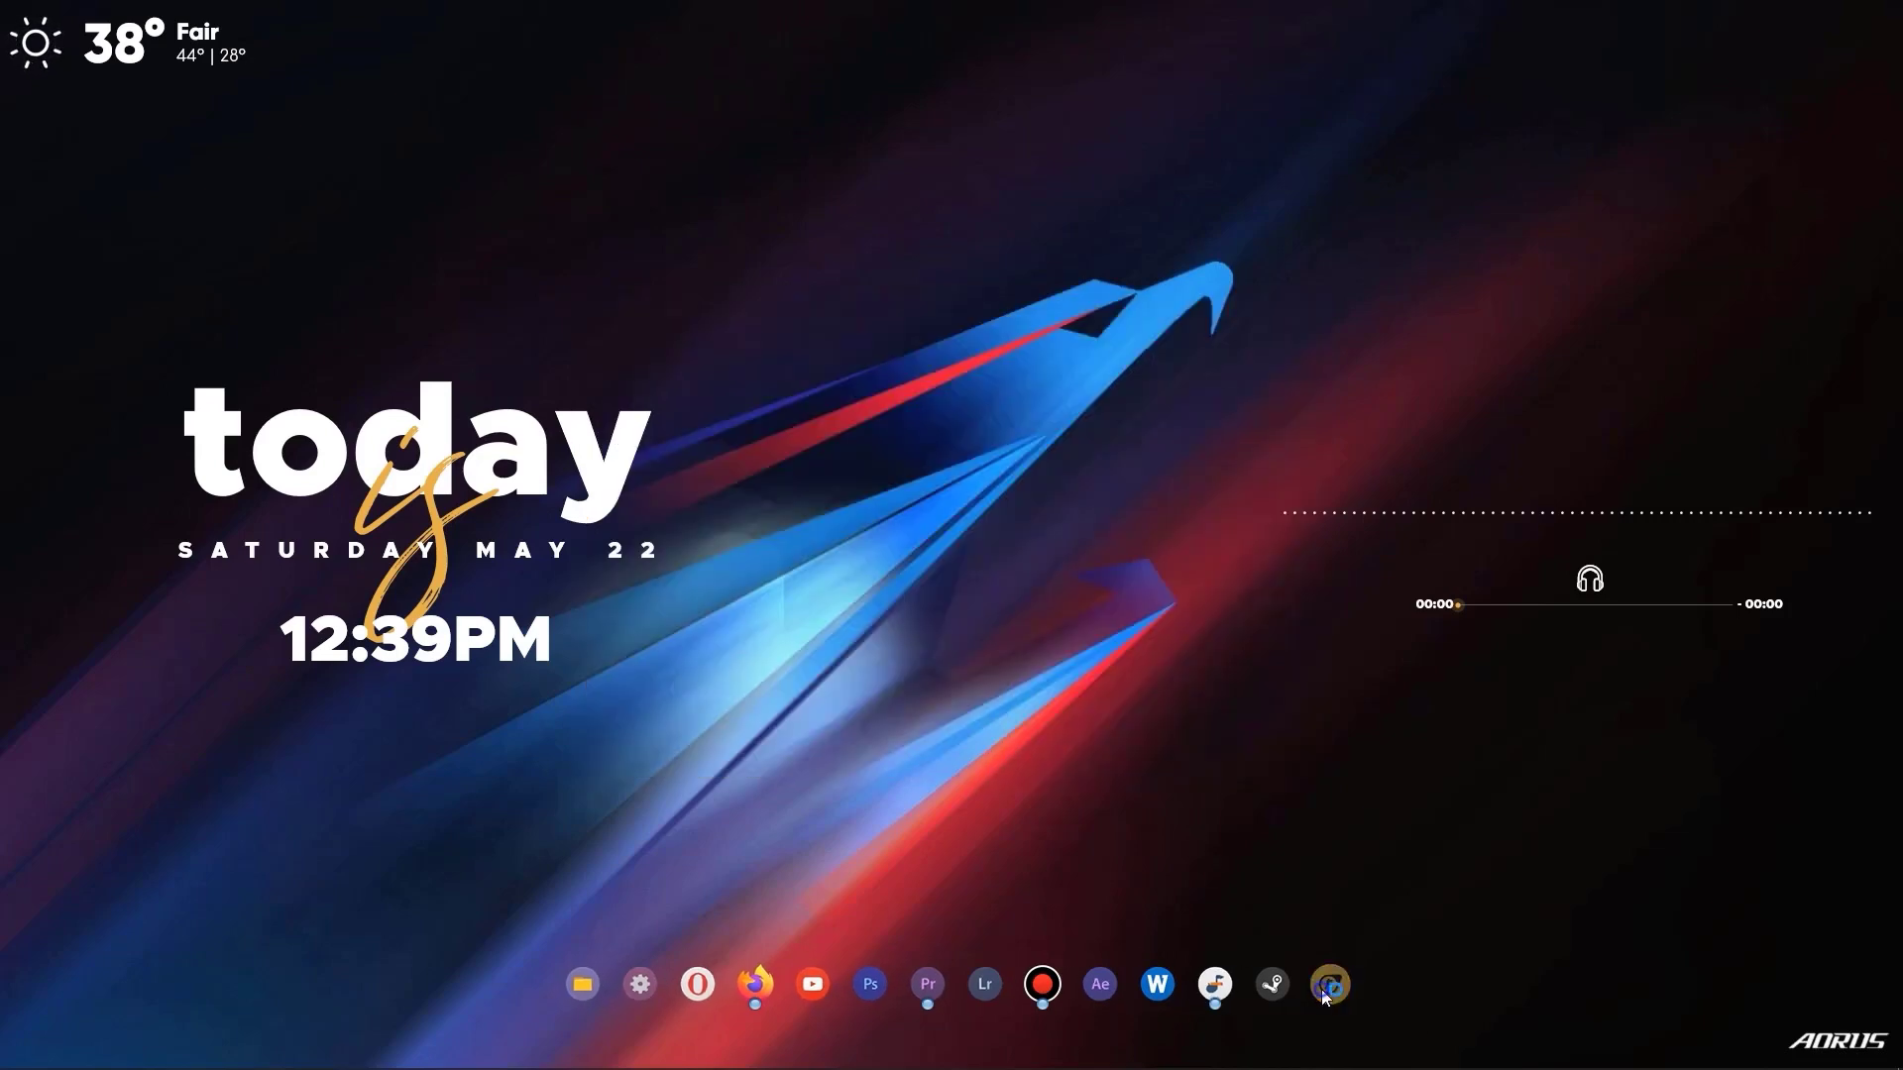
# Close the After Effects 2020 window and remove the last, yellow entry from the dock.
pyautogui.rightClick(1325, 989)
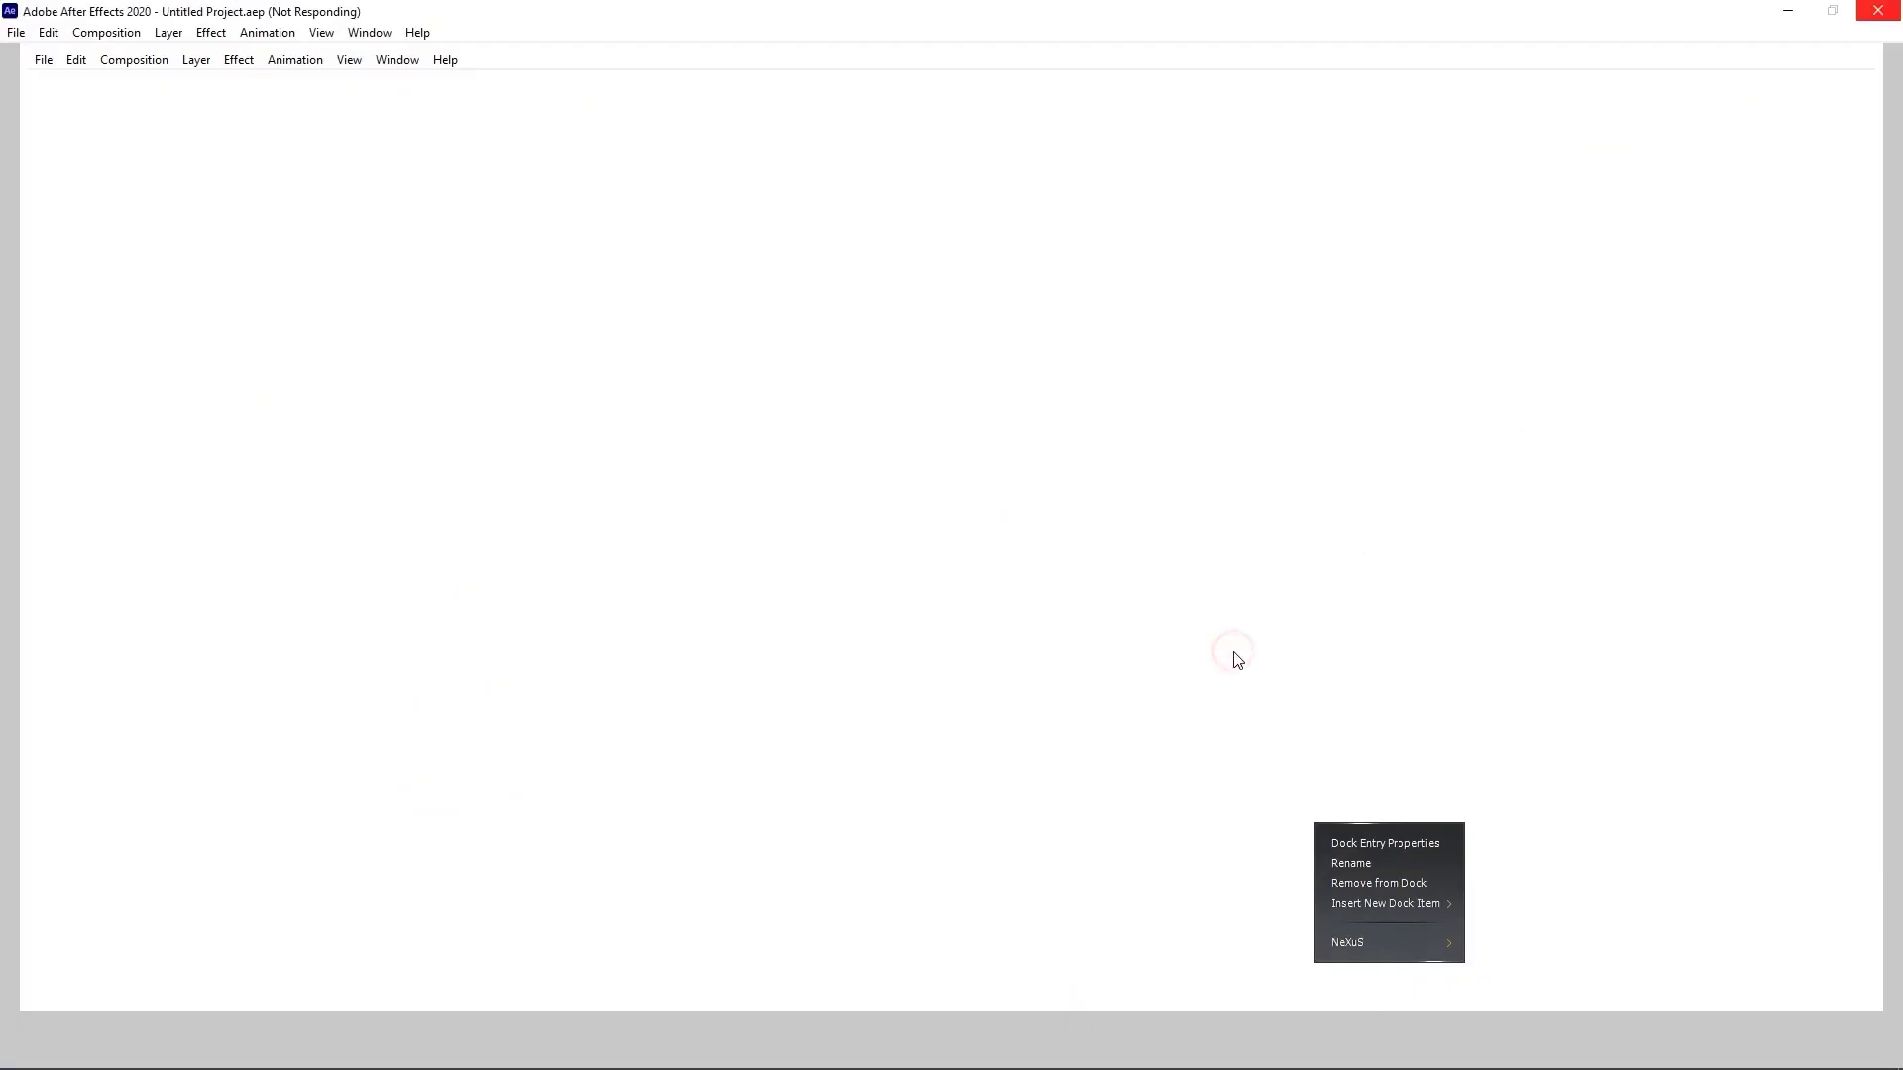
pyautogui.click(1866, 18)
pyautogui.click(1096, 881)
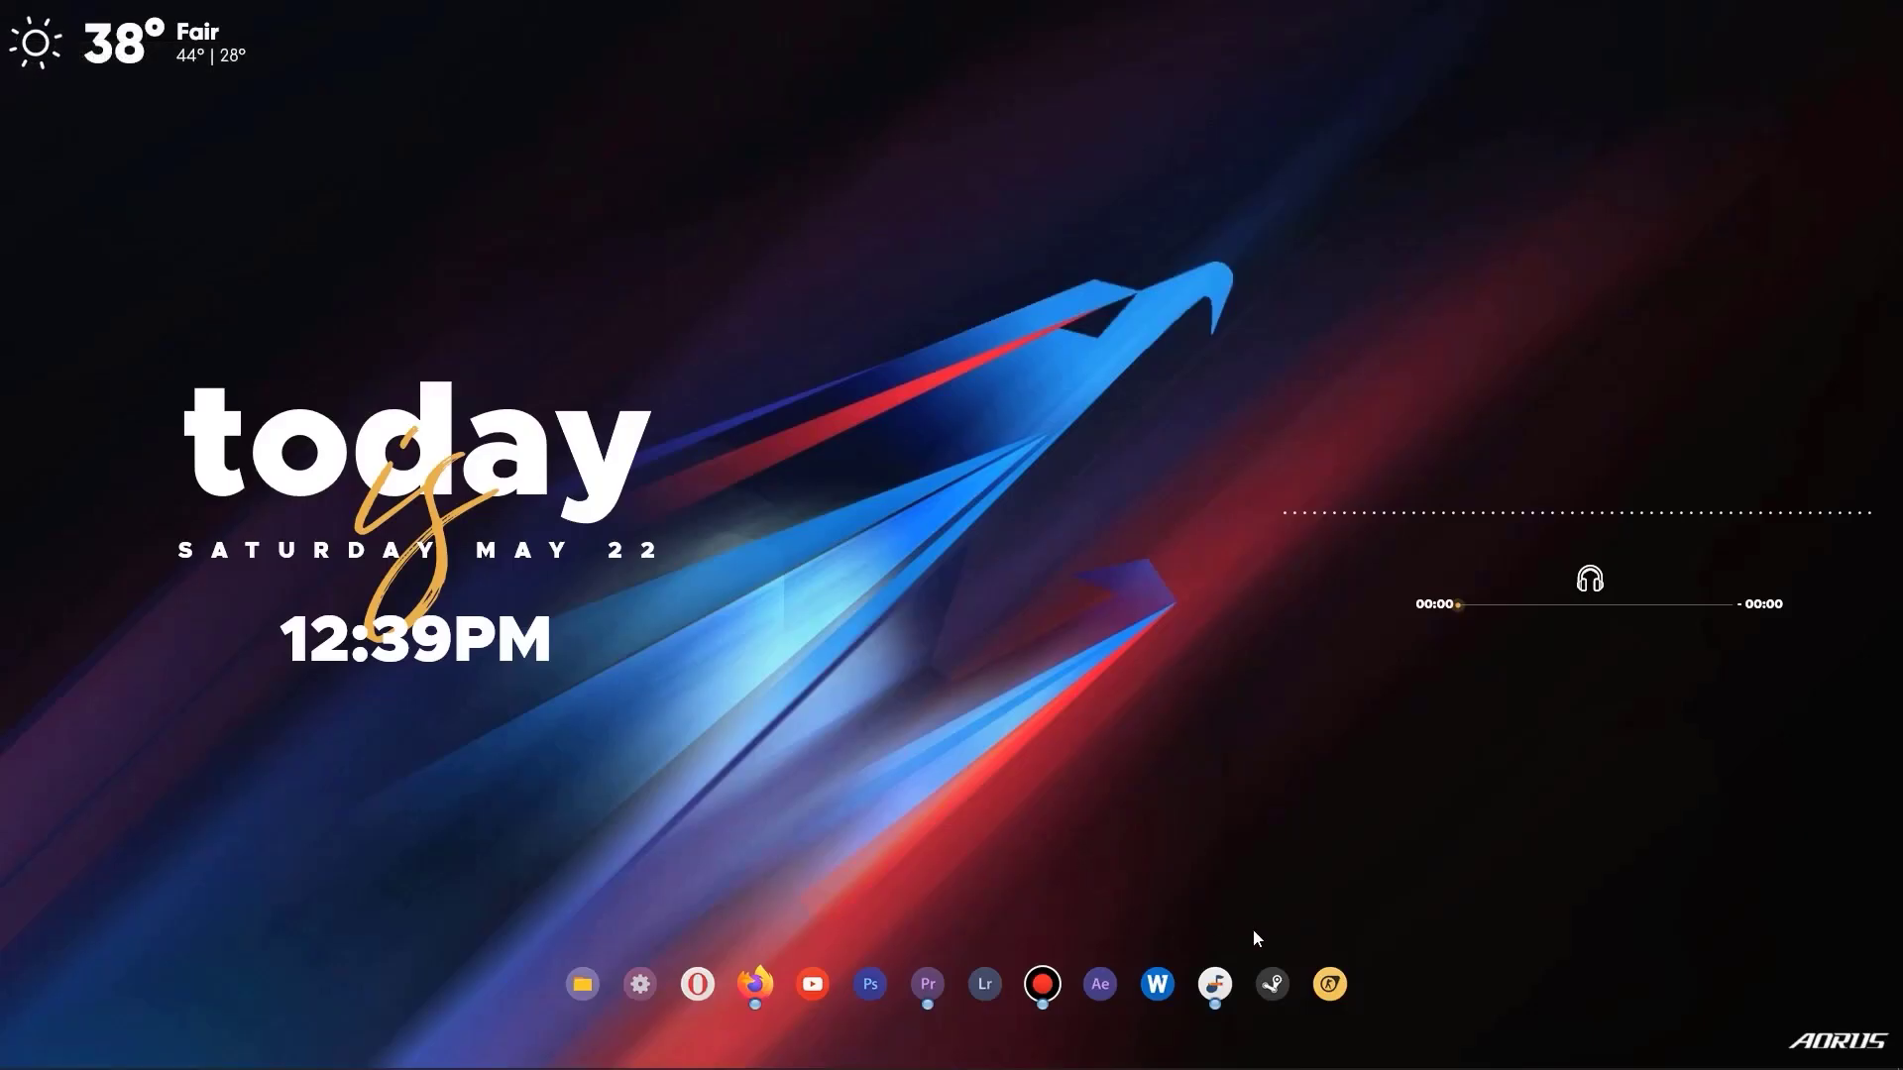
pyautogui.rightClick(1330, 984)
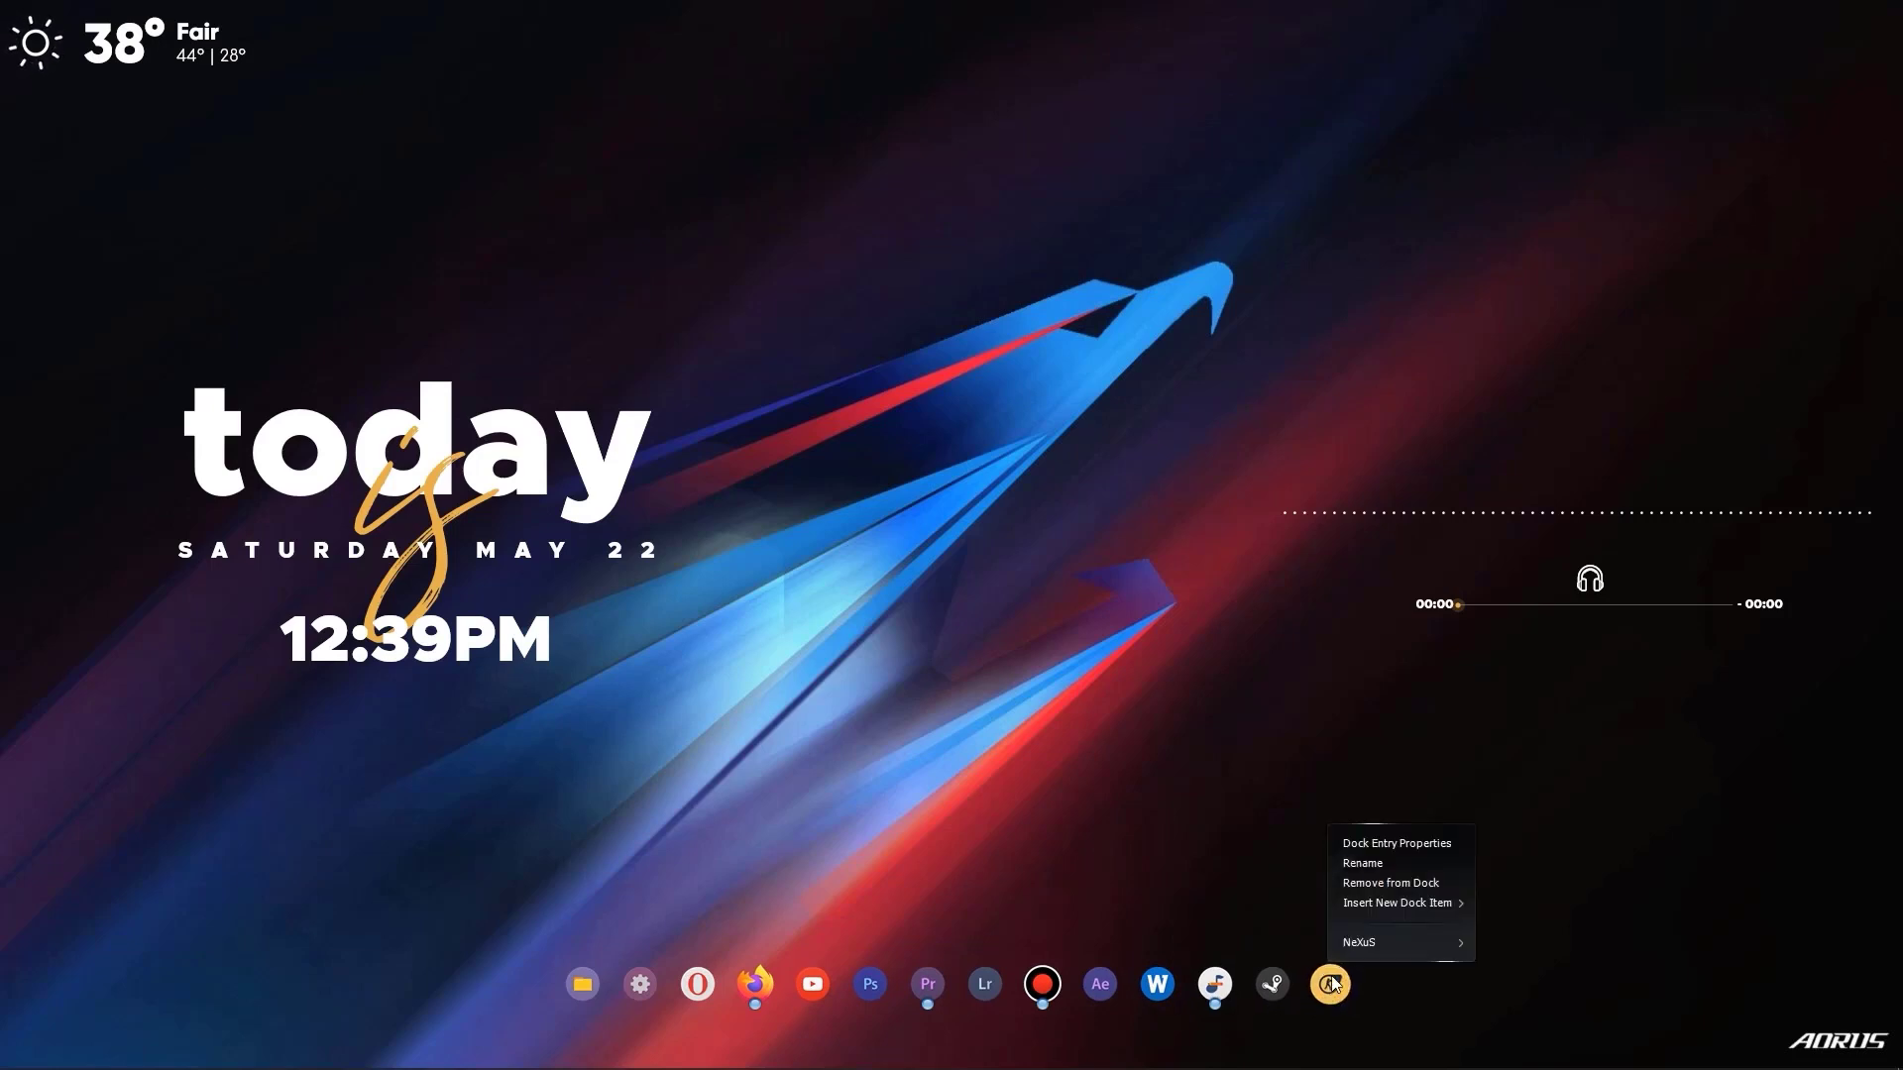
pyautogui.click(1389, 883)
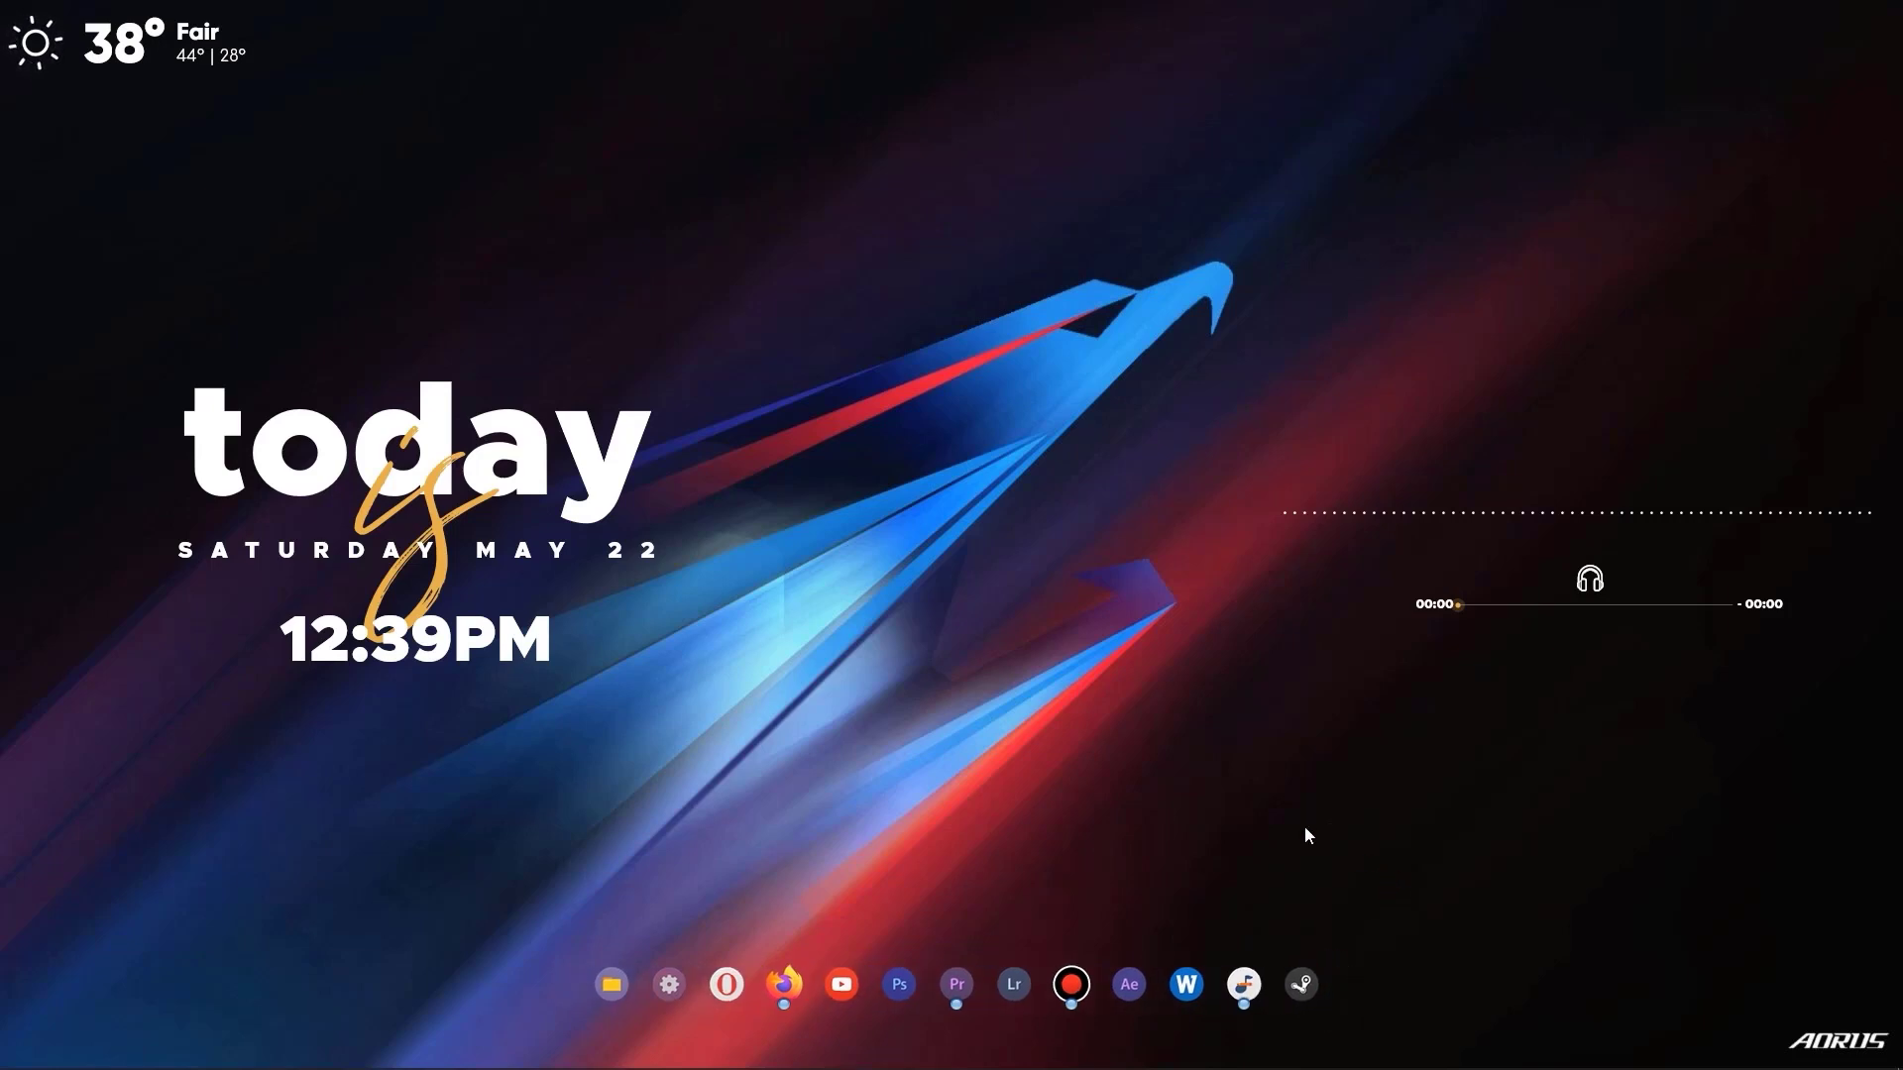
# Add Adobe Illustrator 2020 from the installed apps list to the dock, between the Lightroom and recorder icons.
pyautogui.click(18, 1054)
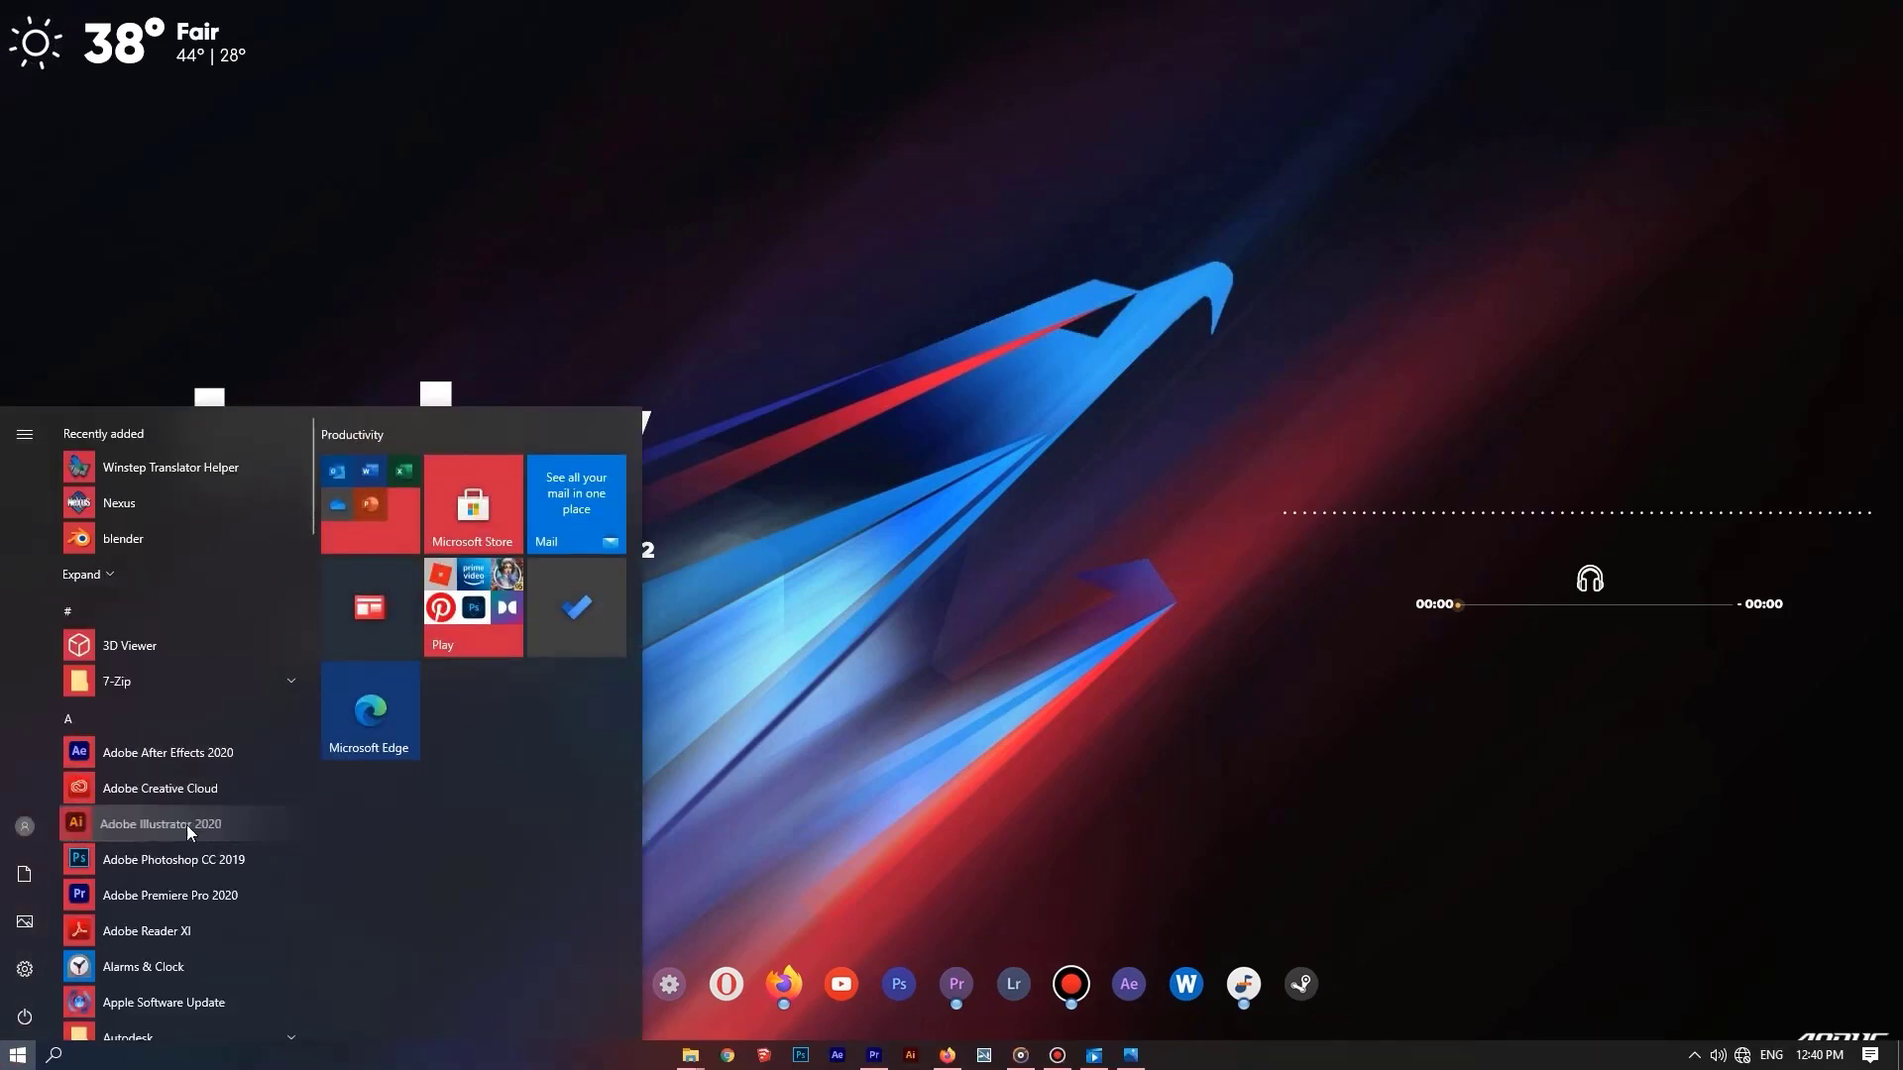
pyautogui.moveTo(186, 824); pyautogui.dragTo(1054, 998)
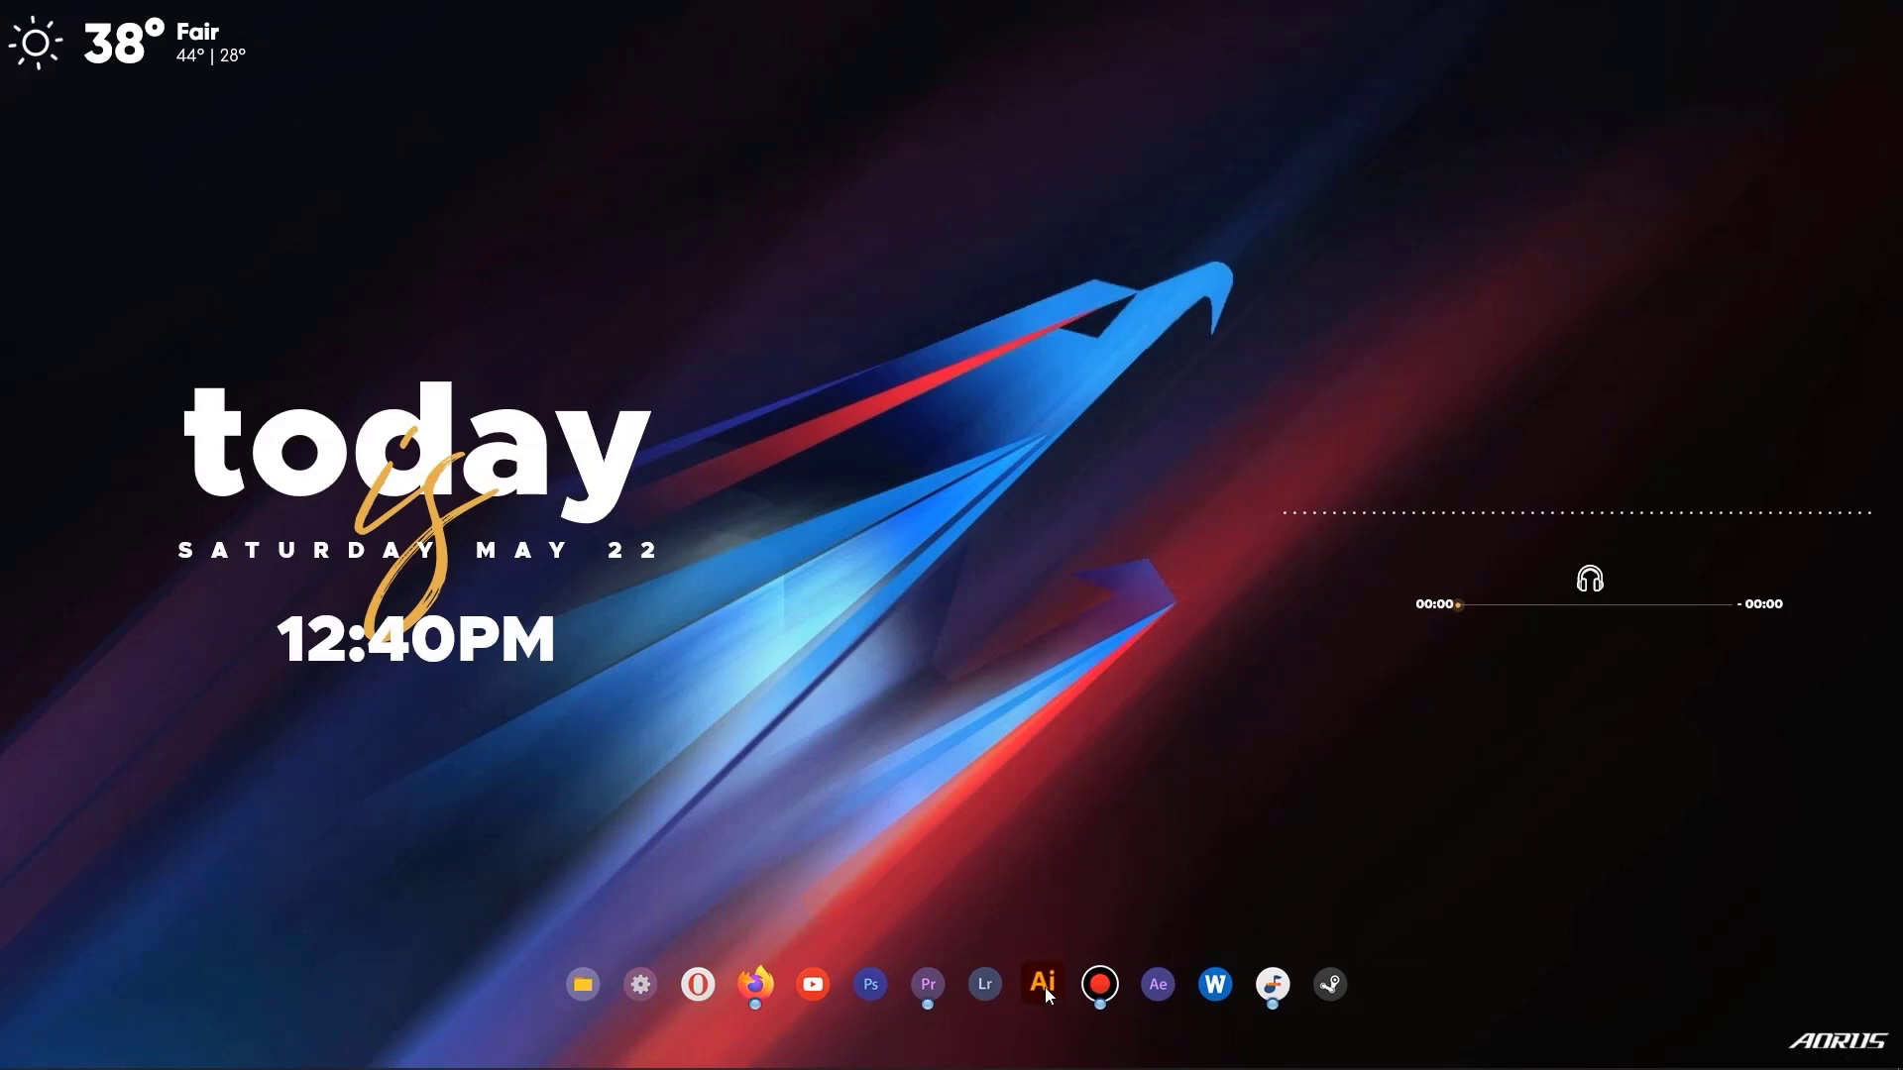
# Open the Adobe Illustrator 2020 dock entry's properties and start browsing for a replacement icon file.
pyautogui.rightClick(1048, 991)
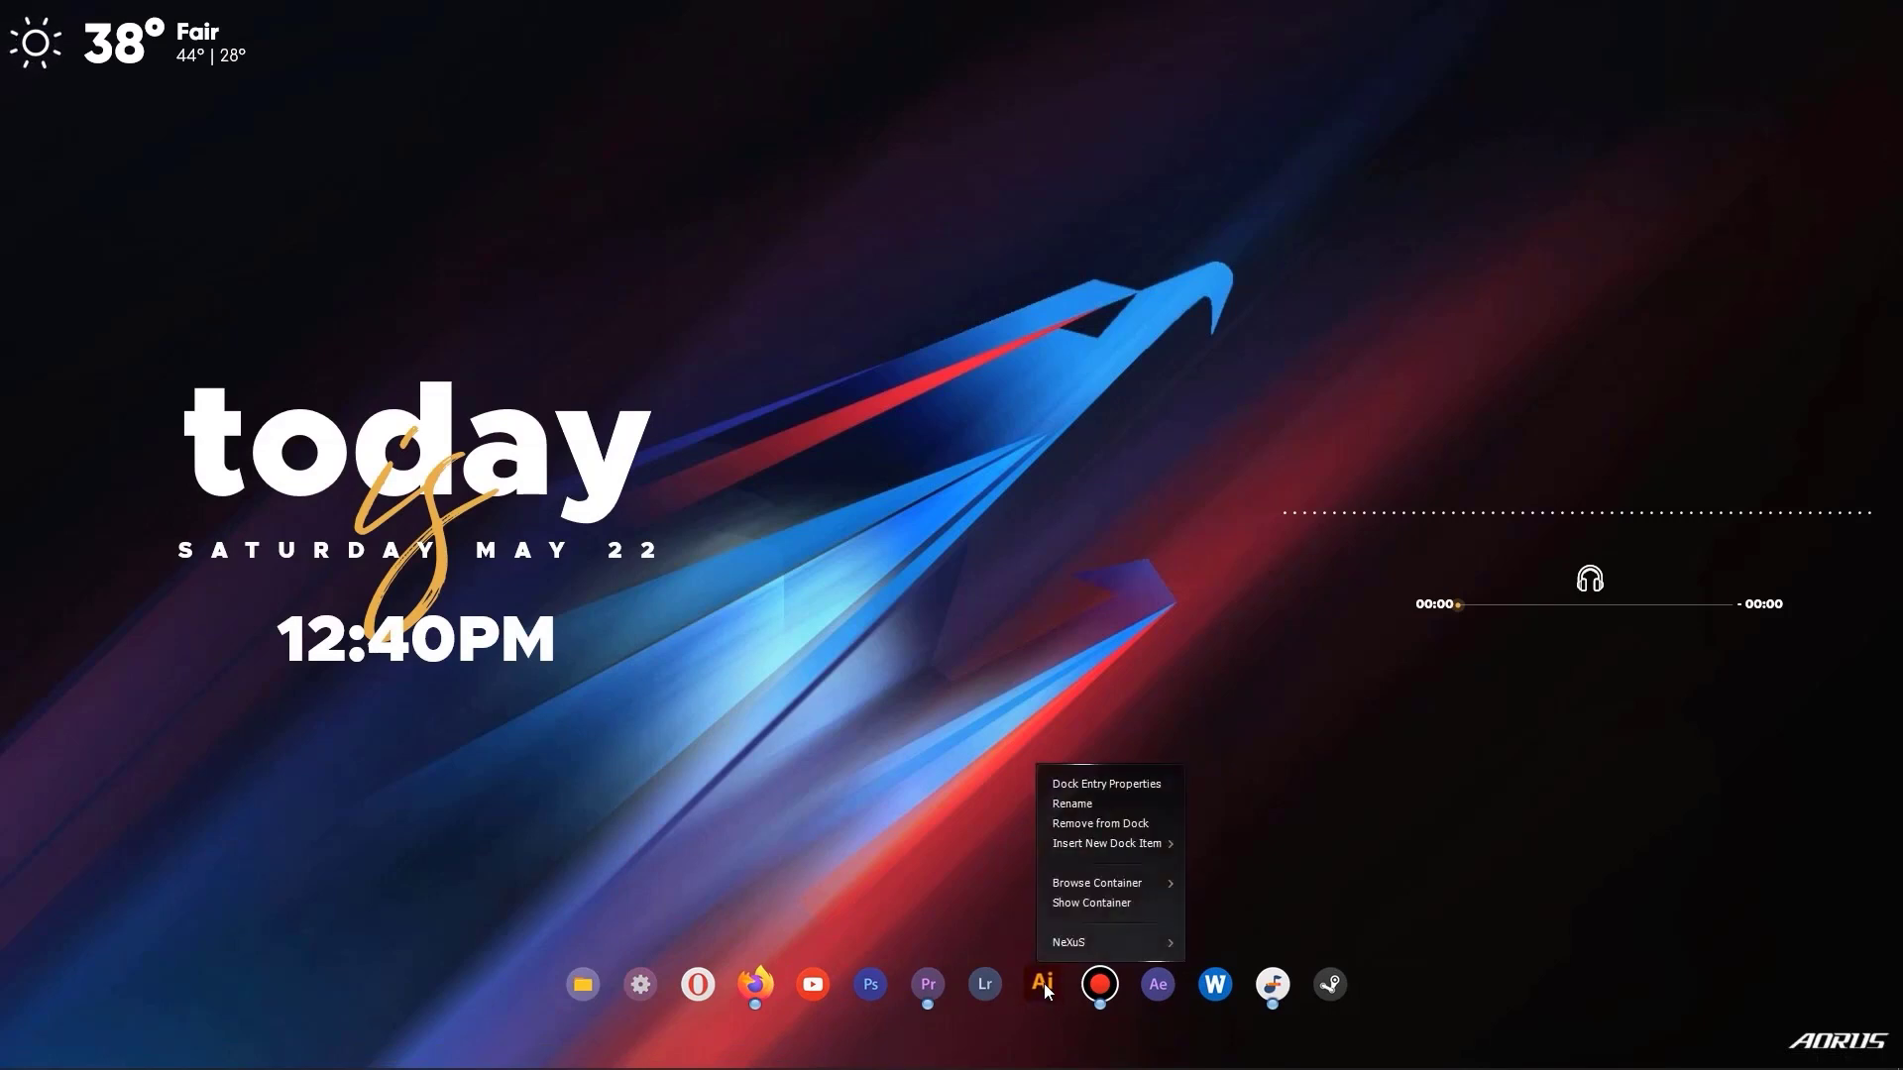
pyautogui.click(1083, 785)
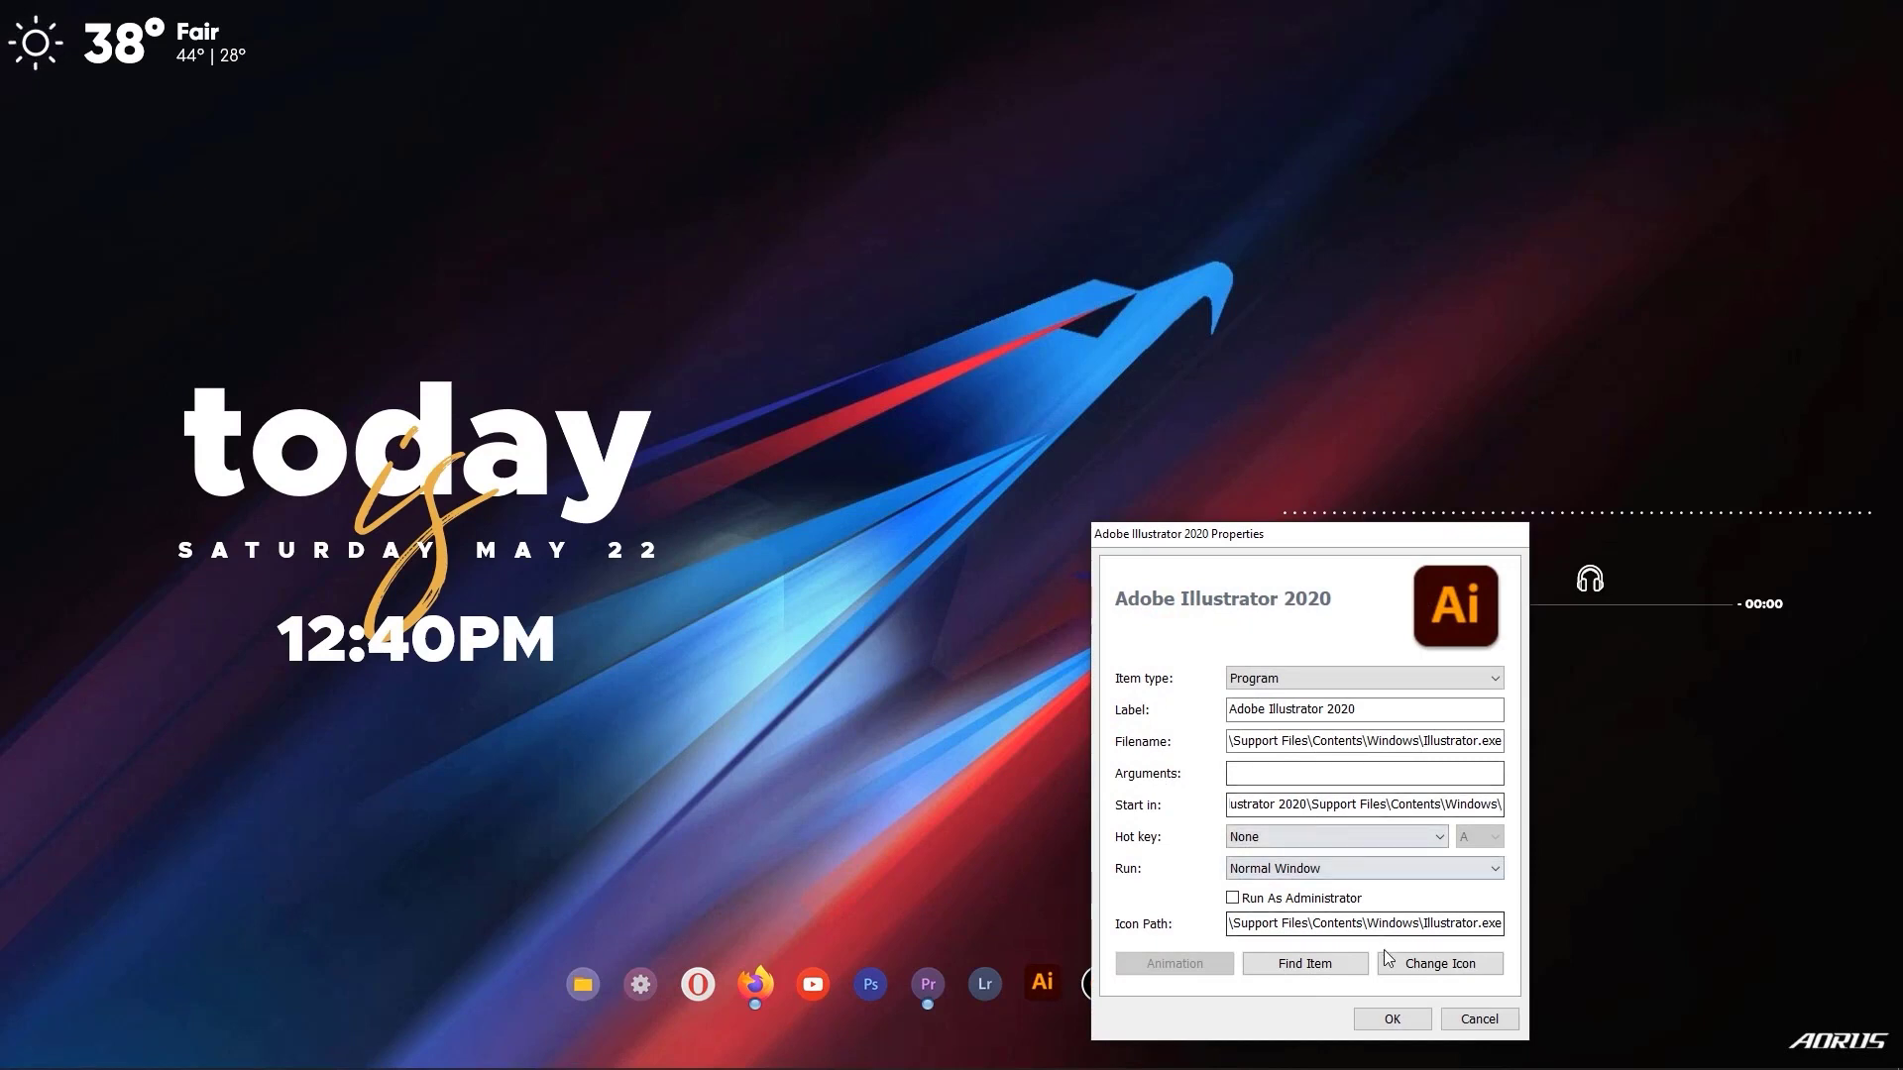
pyautogui.click(1456, 966)
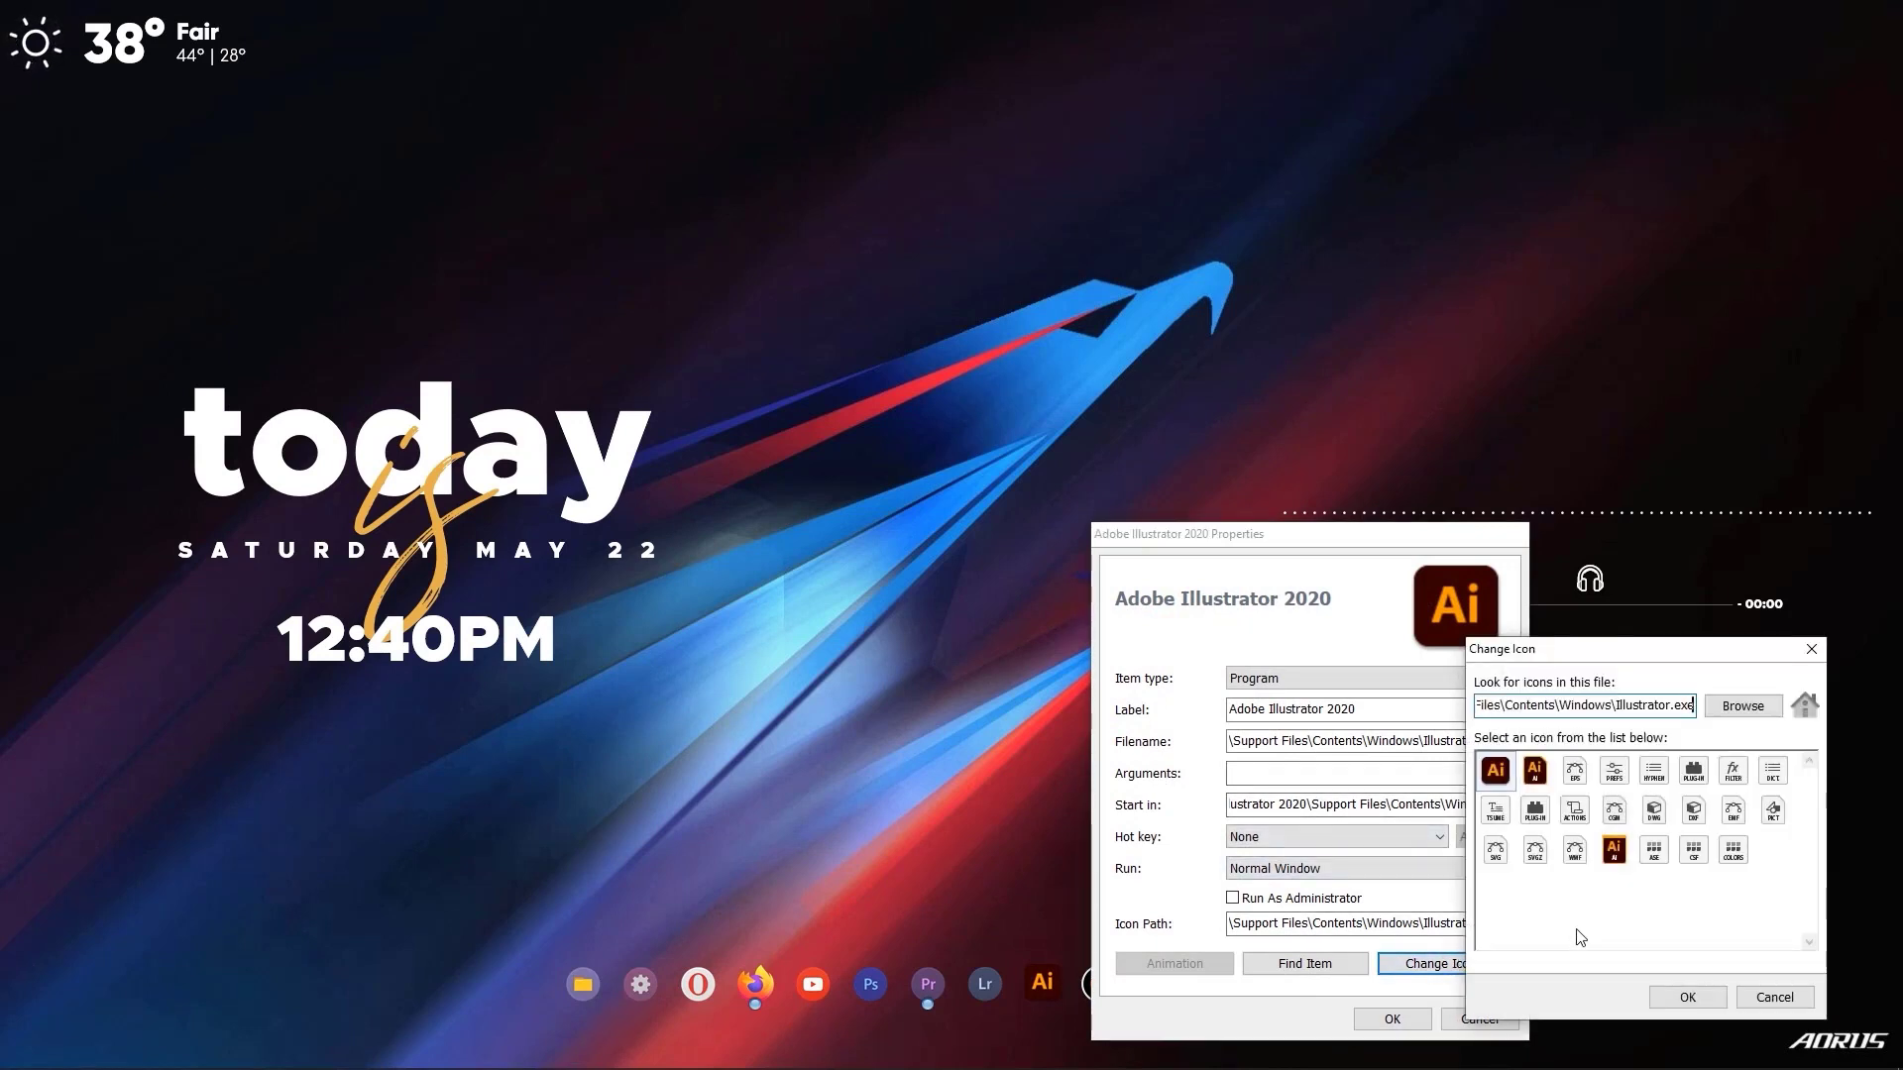
pyautogui.click(1742, 706)
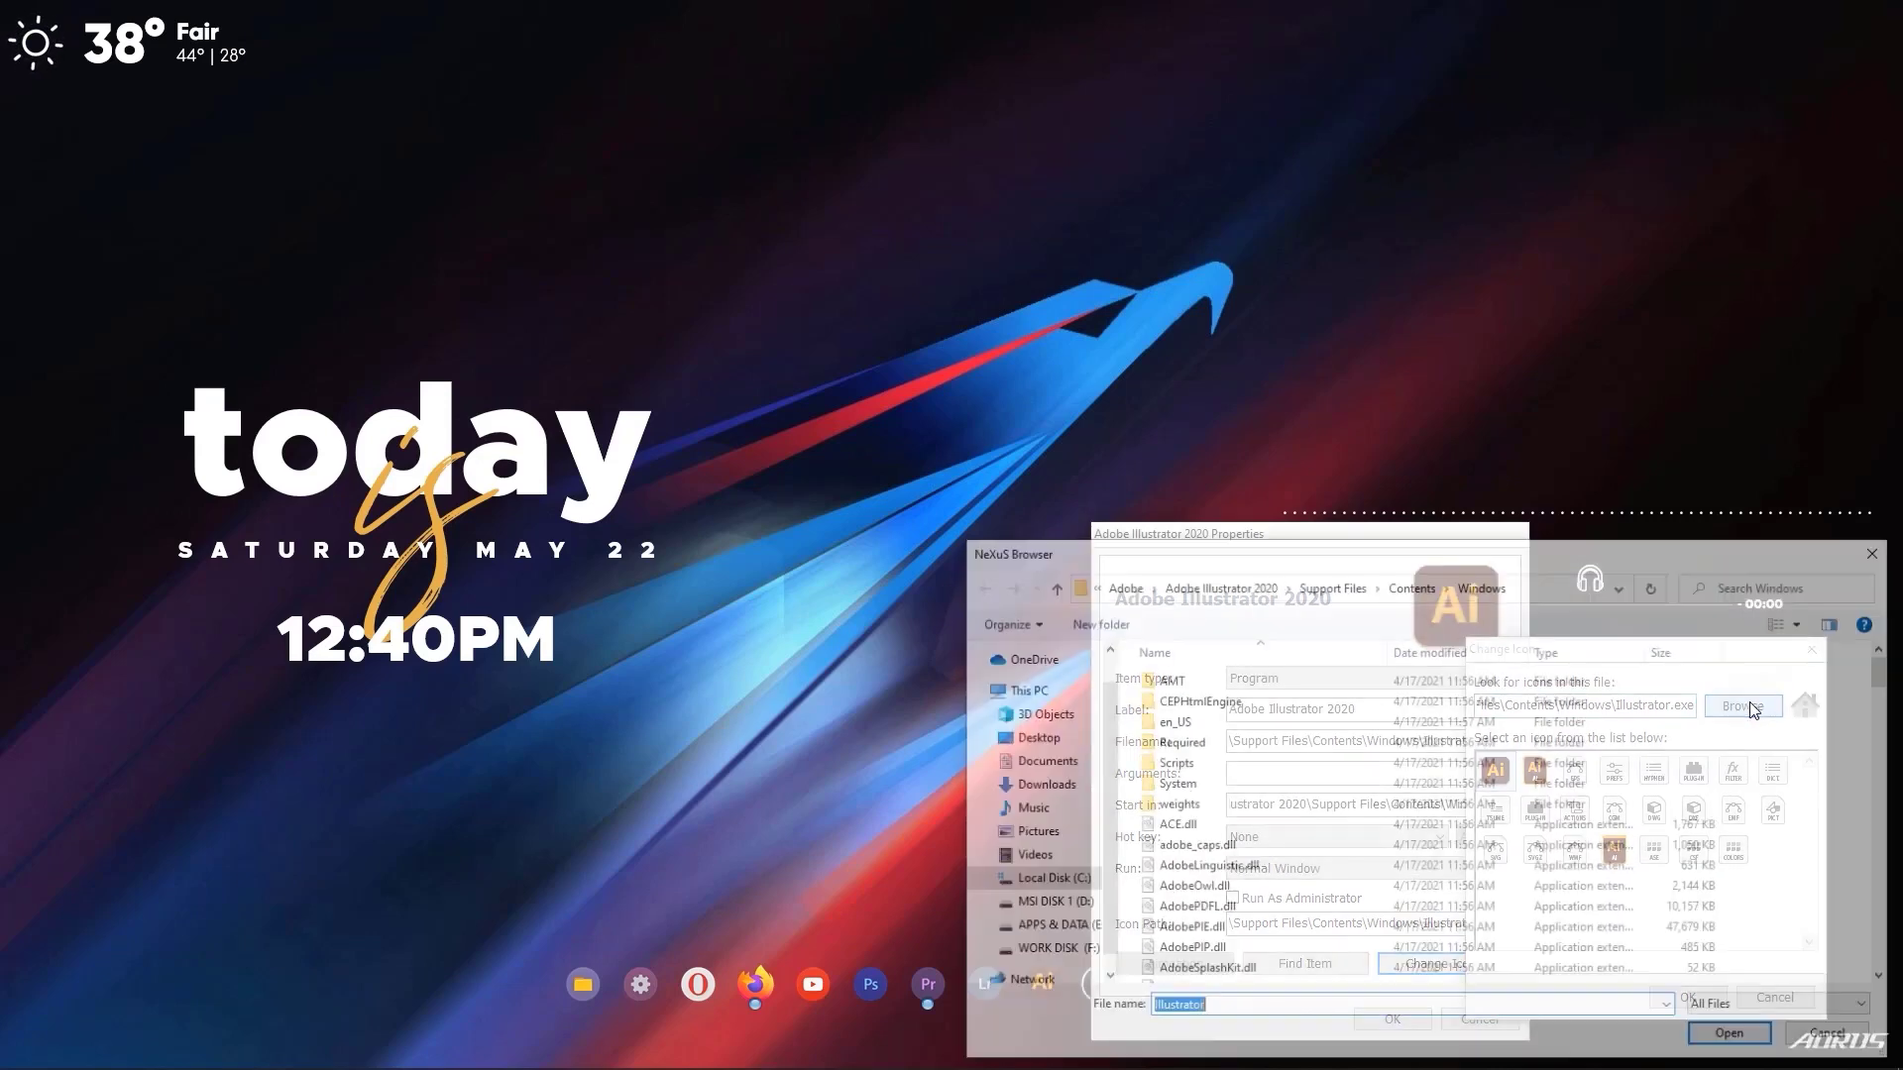
# Navigate the icon file browser to the PNG folder at Local Disk (C:) > Icons > PNG.
pyautogui.click(1121, 584)
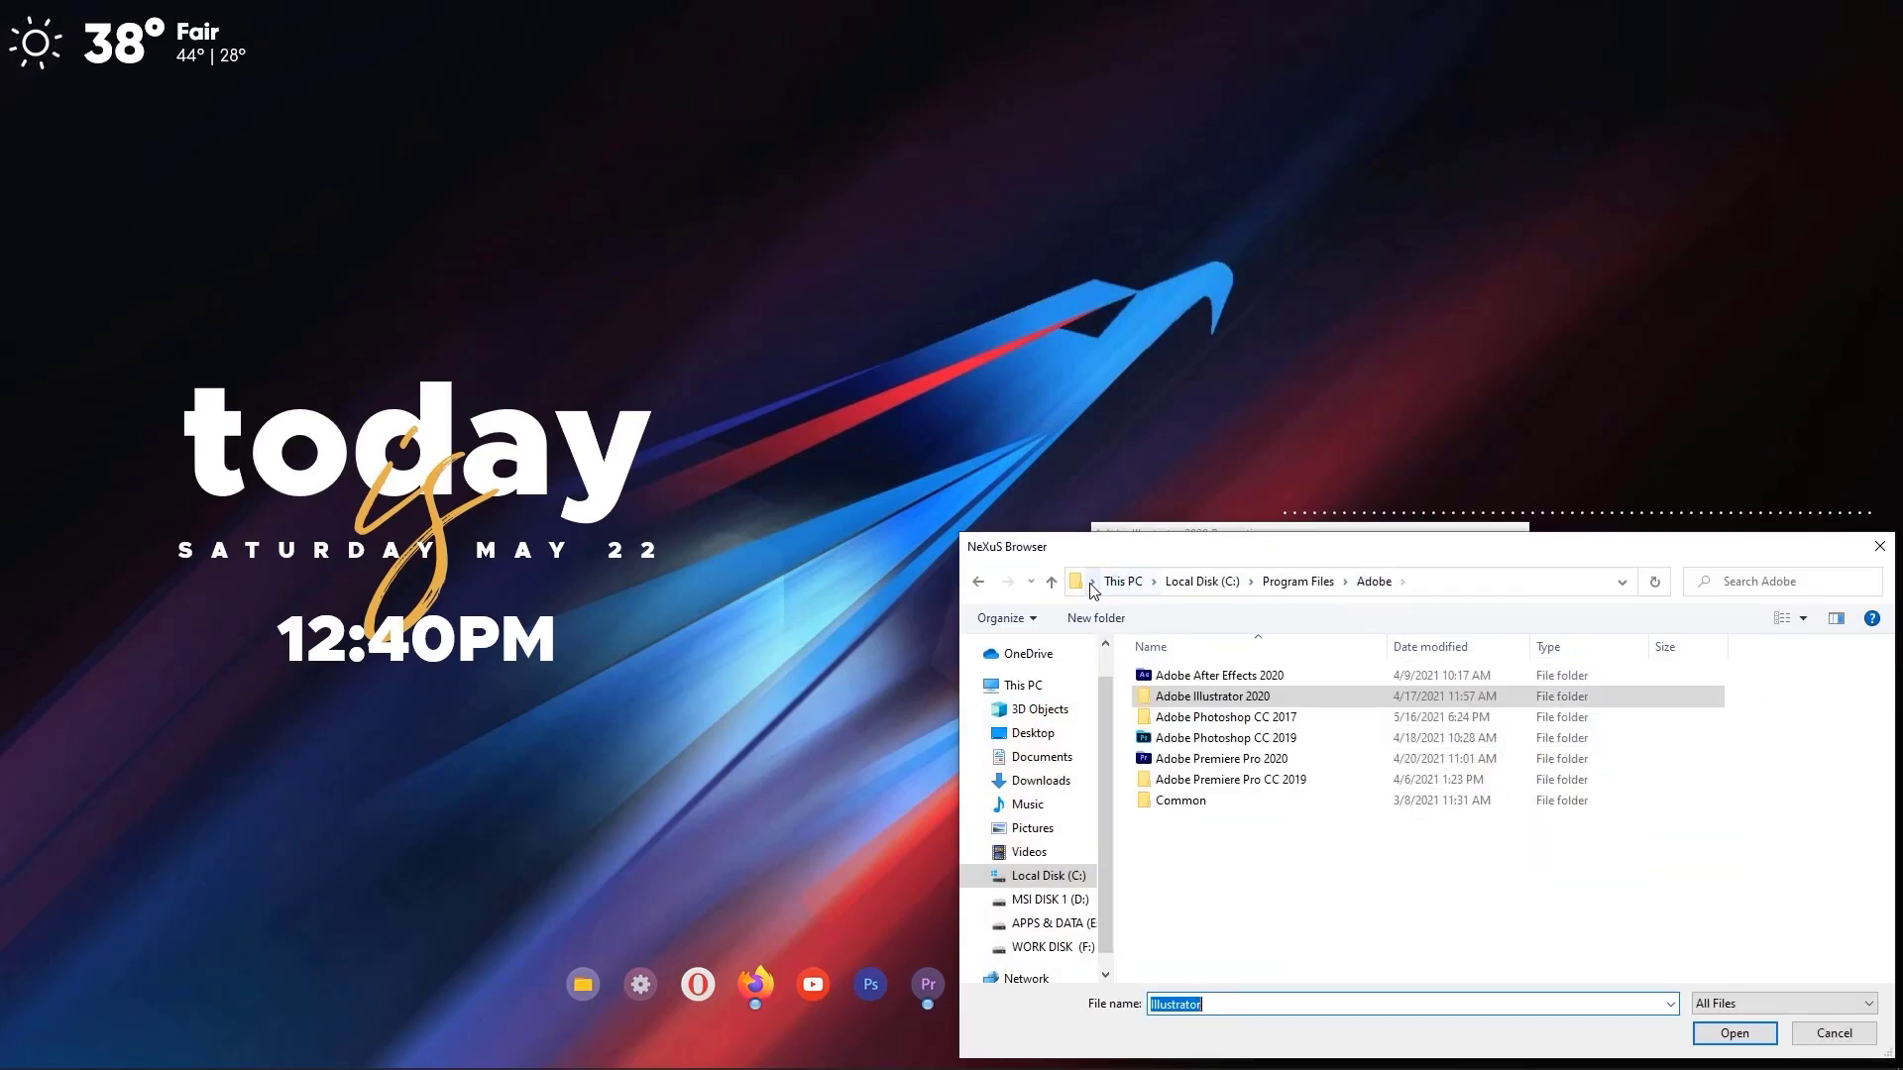
pyautogui.click(1140, 586)
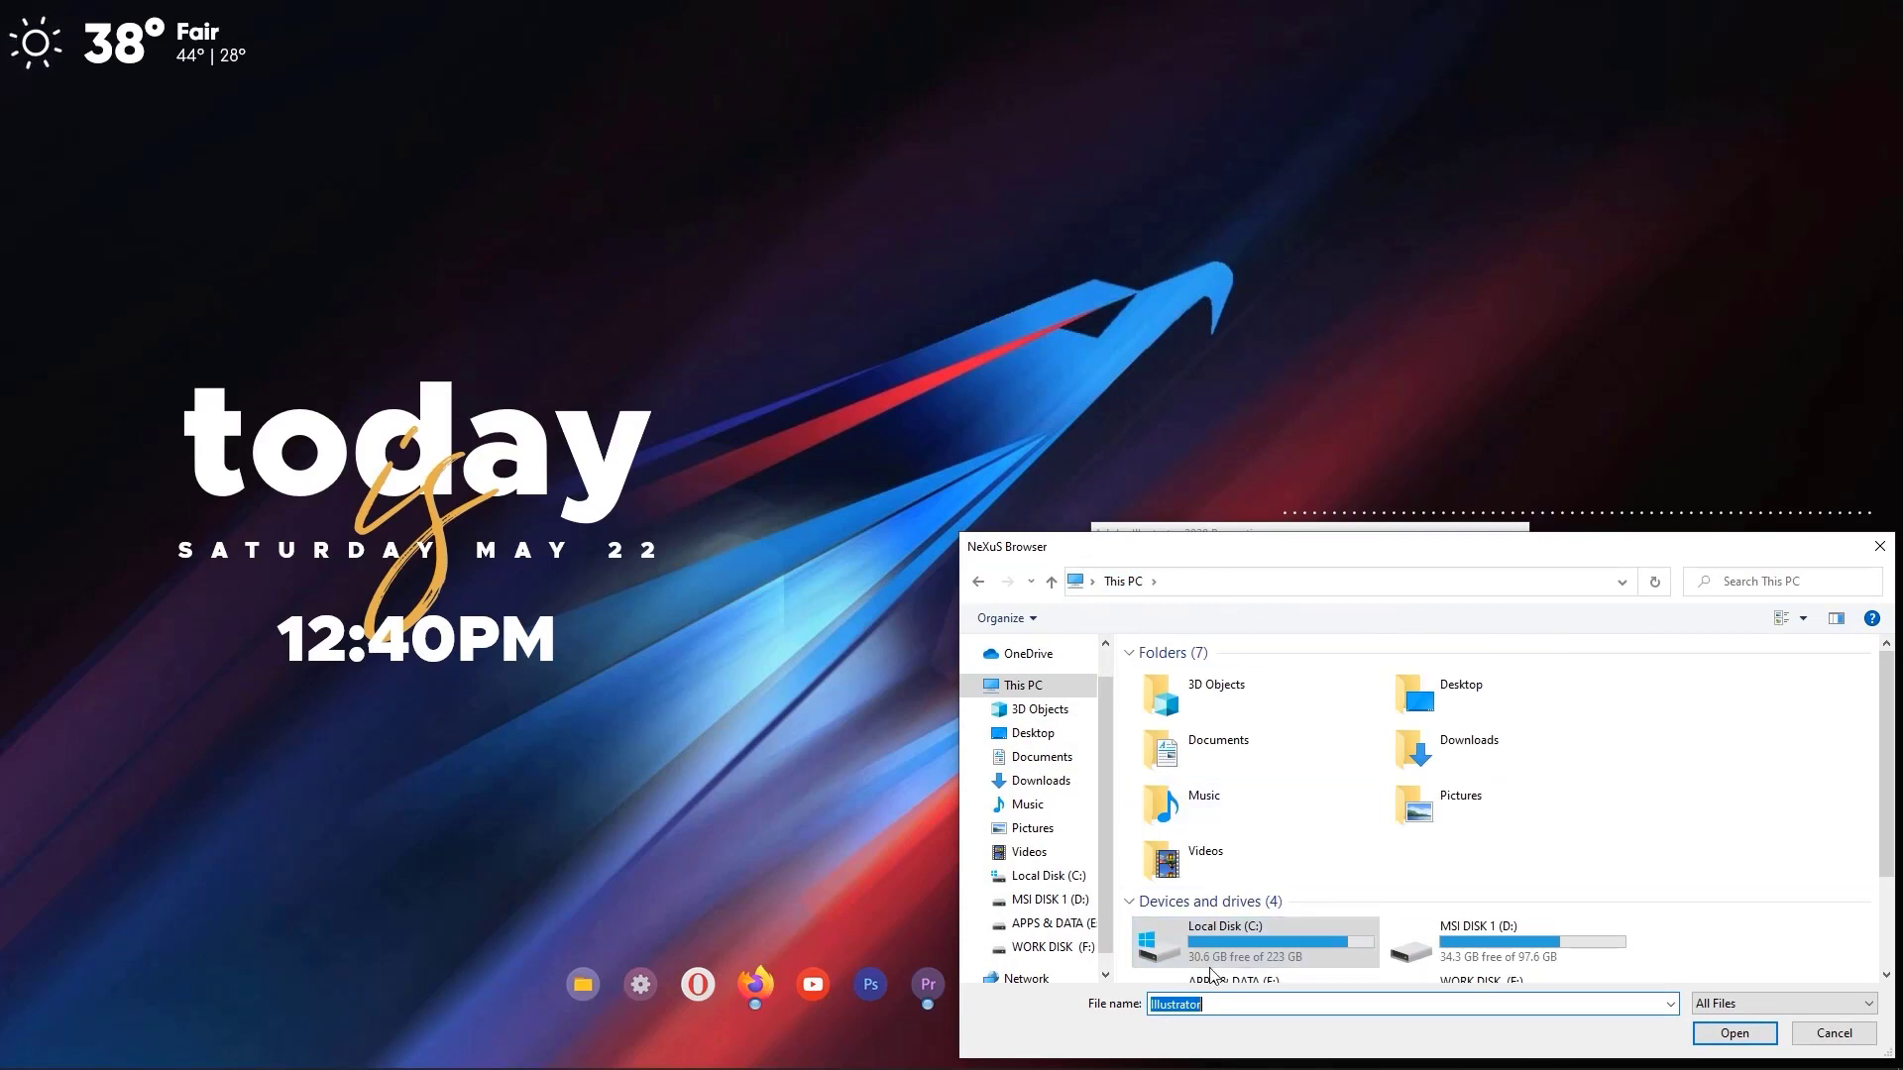
pyautogui.doubleClick(1211, 951)
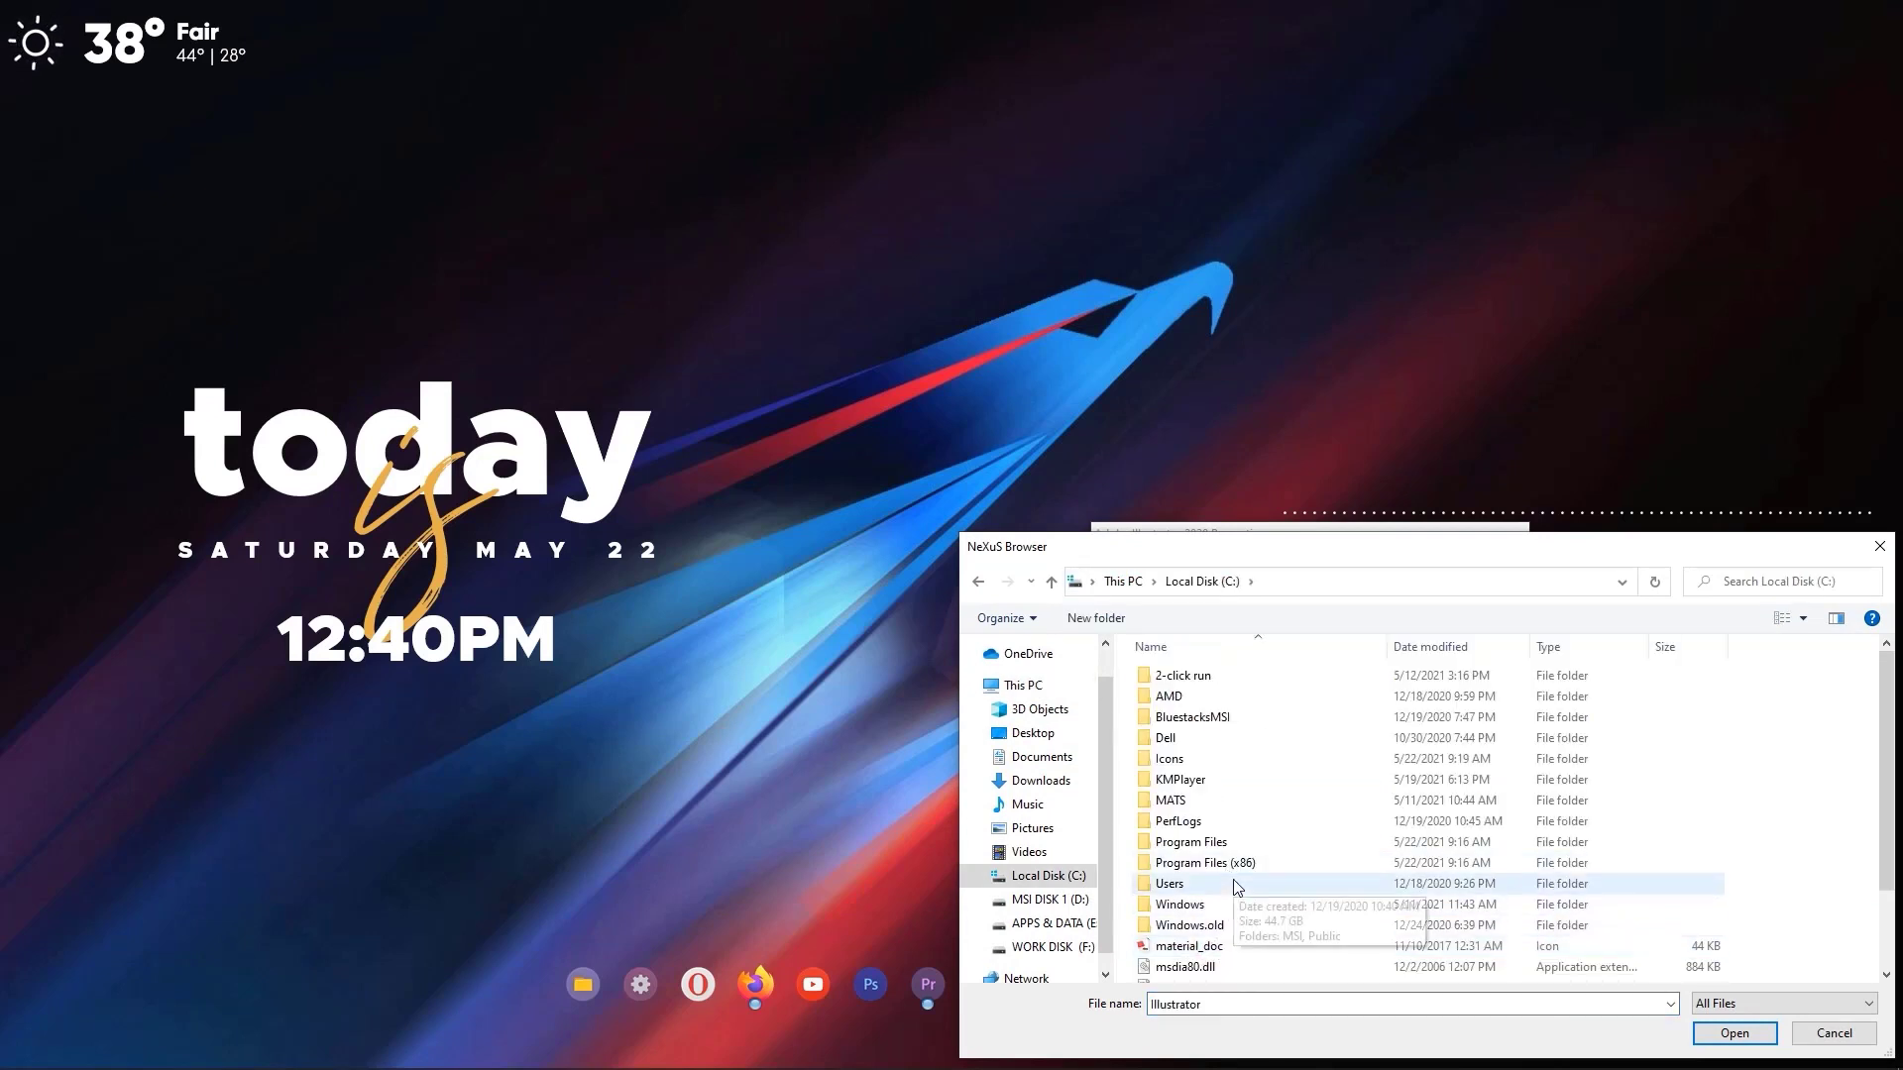
pyautogui.scroll(-1, 1194, 833)
pyautogui.scroll(1, 1194, 833)
pyautogui.doubleClick(1207, 761)
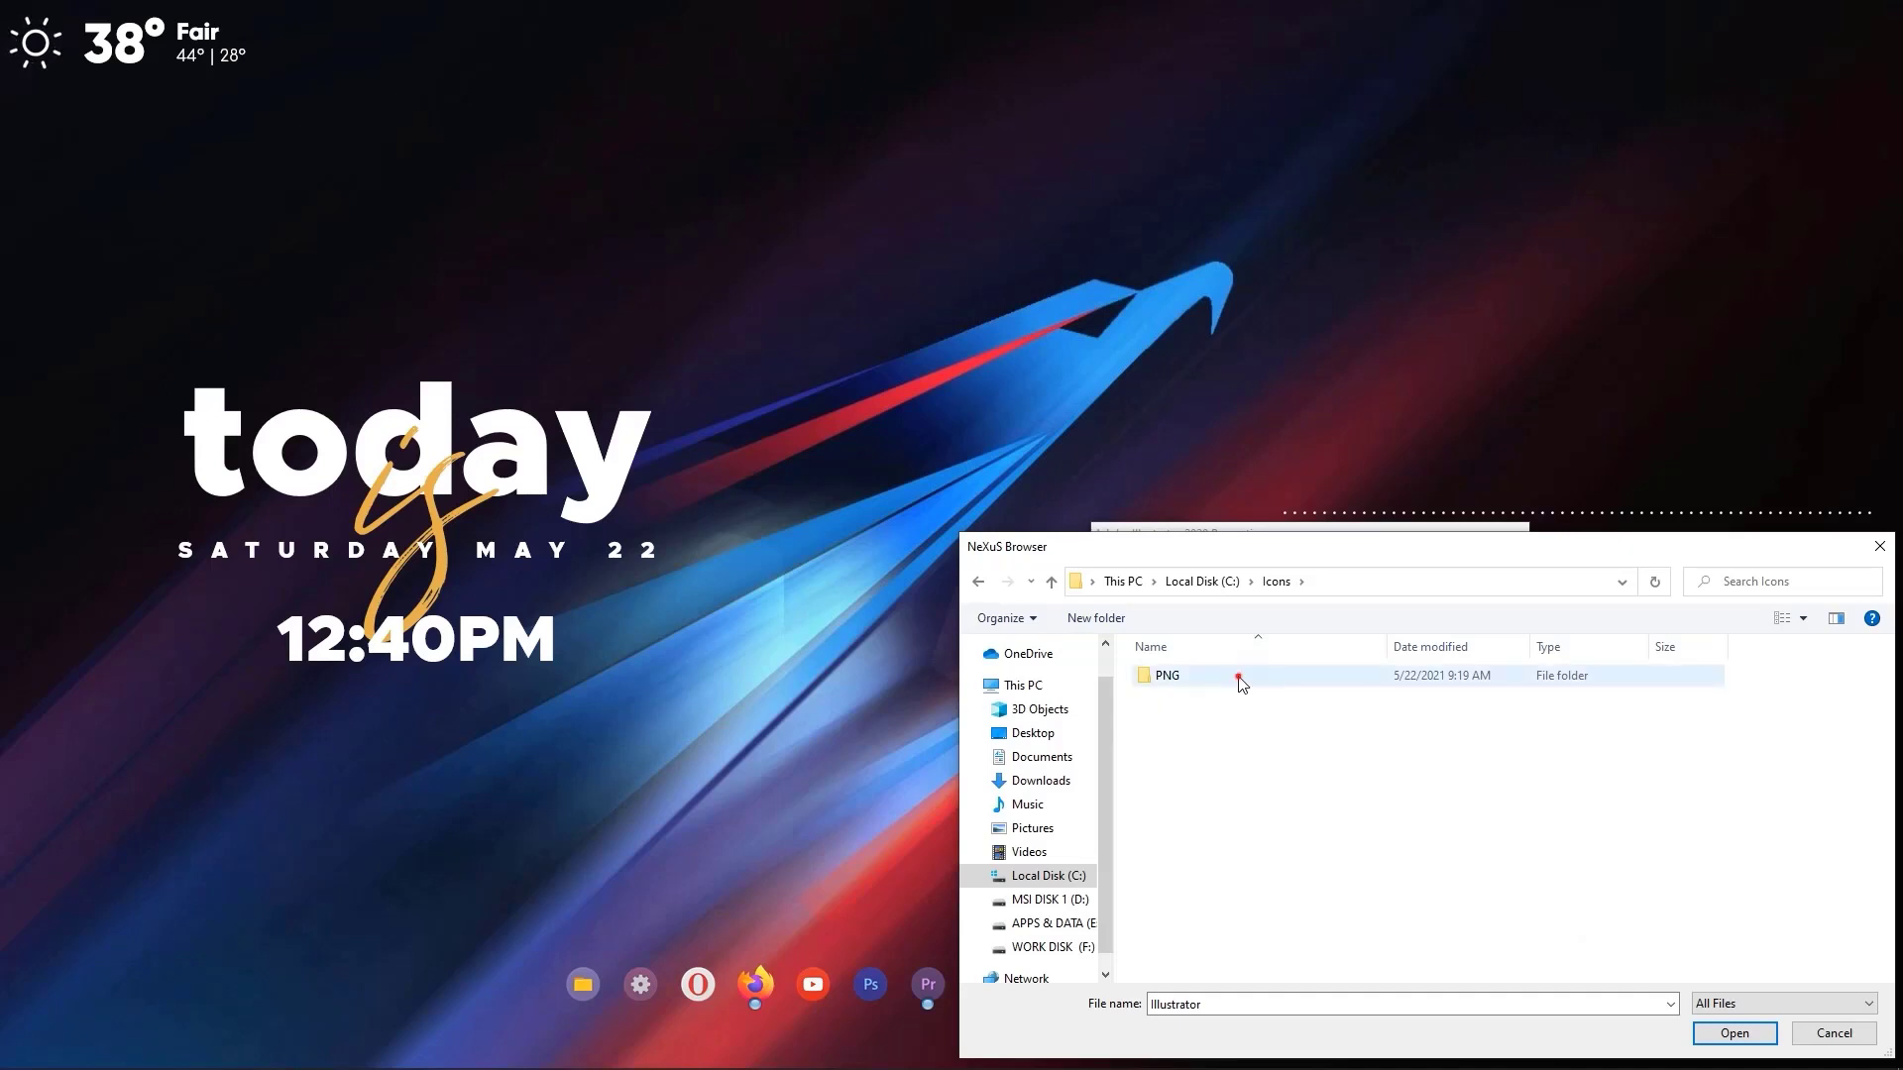
pyautogui.doubleClick(1239, 678)
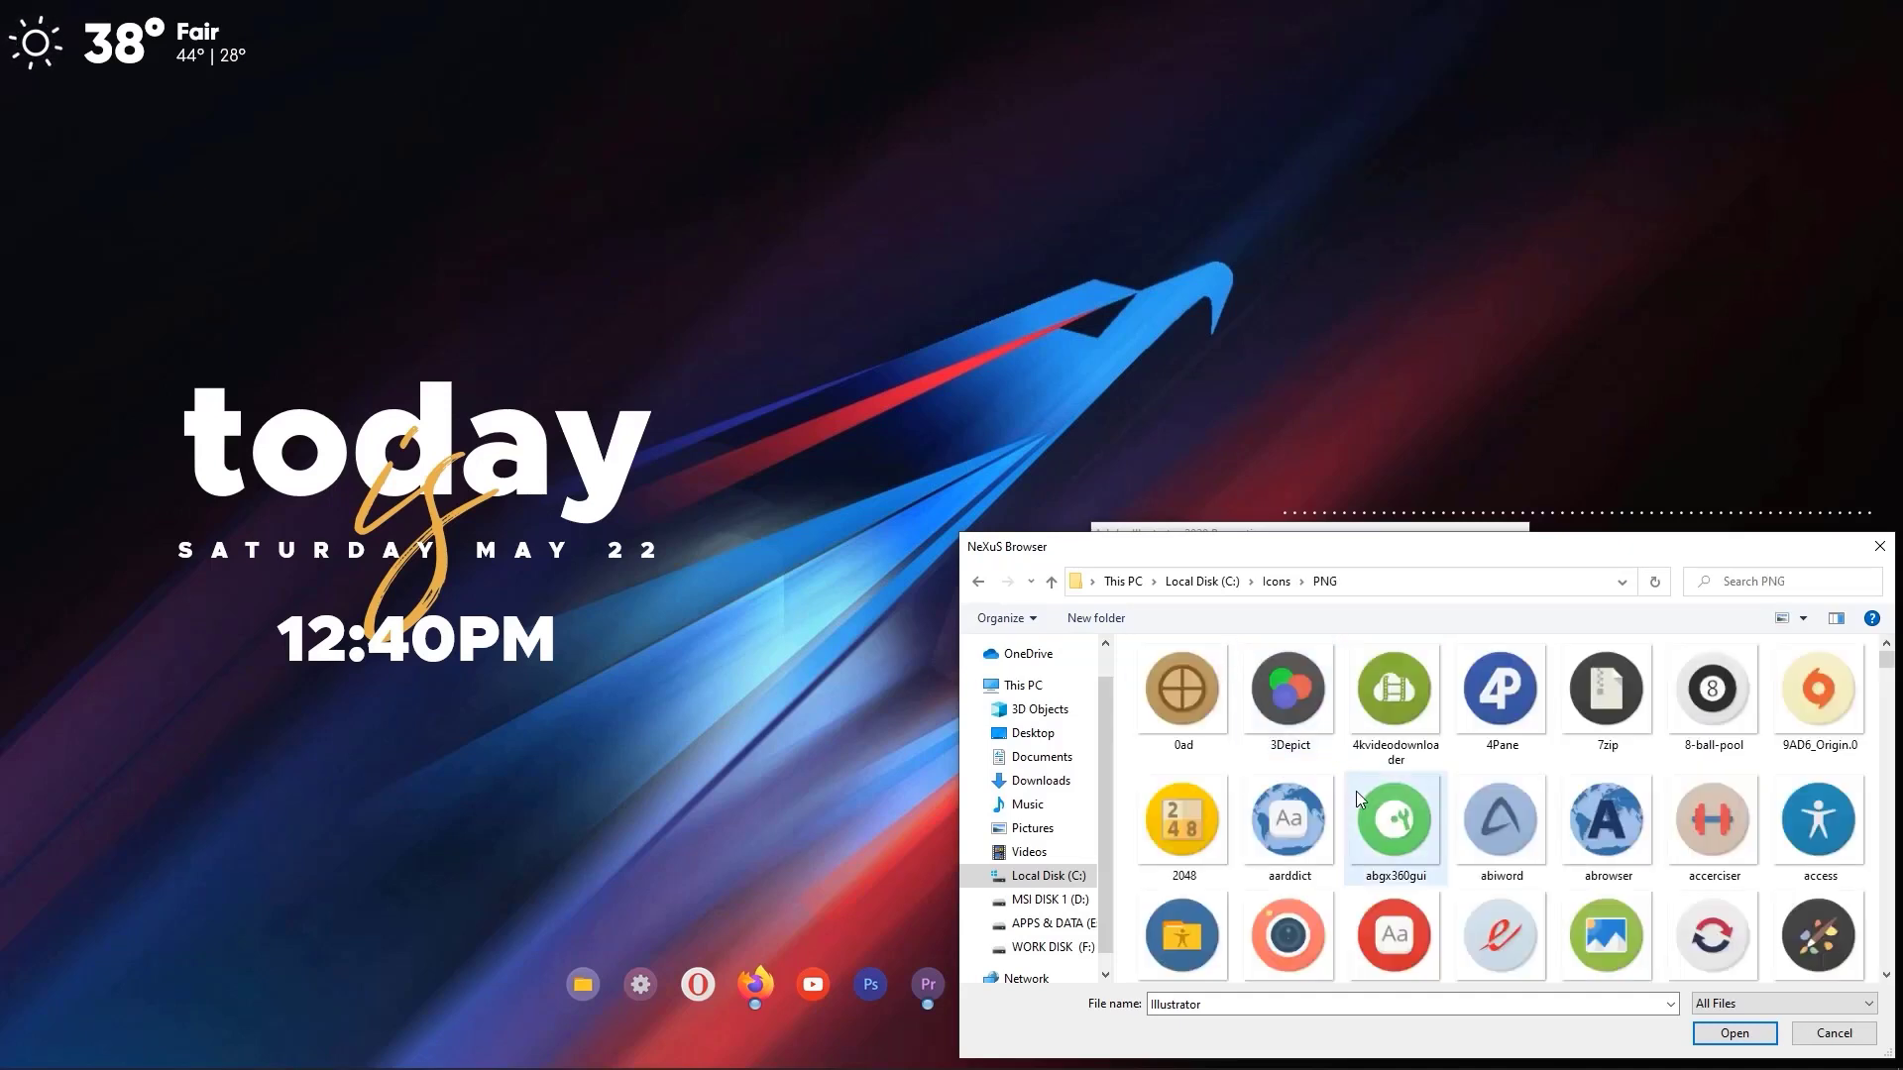
# Choose the Adobeillustrator image as the Illustrator dock entry's icon and save the entry's properties.
pyautogui.scroll(-3, 1364, 795)
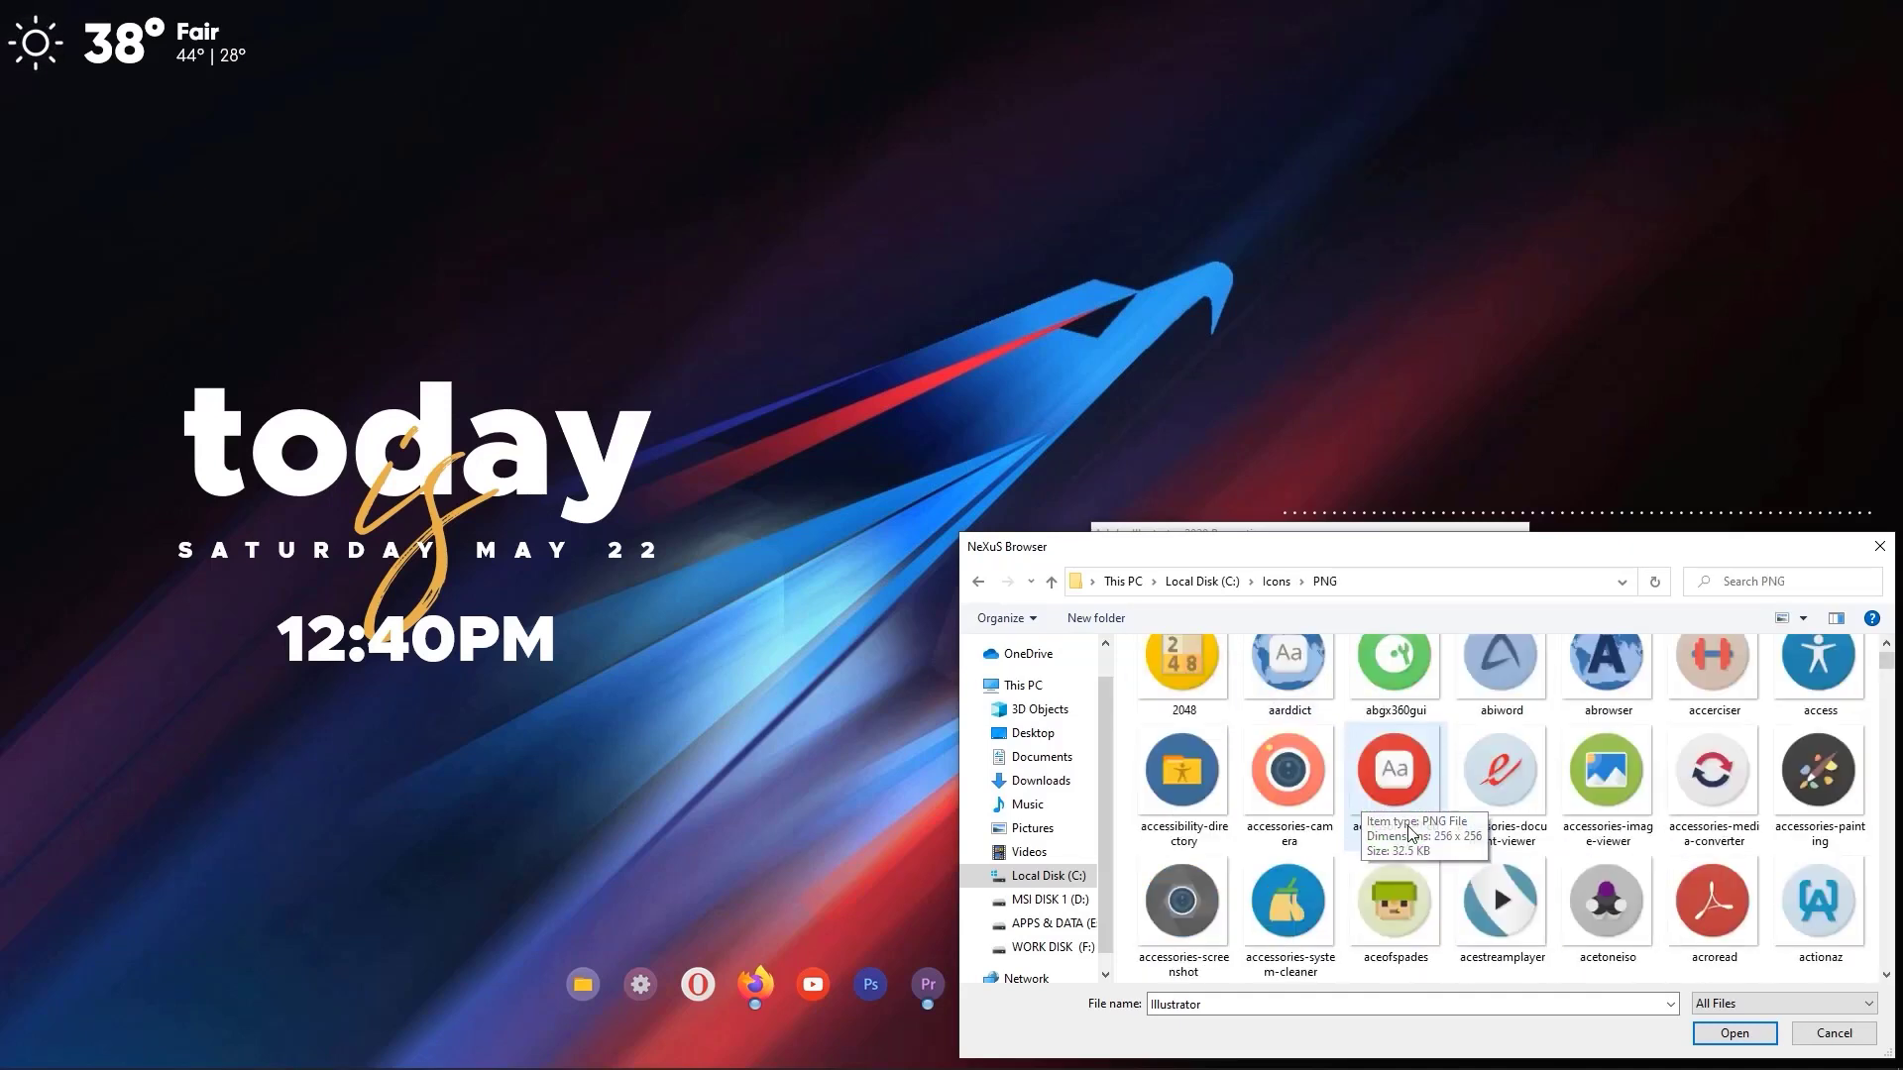
pyautogui.scroll(-2, 1420, 837)
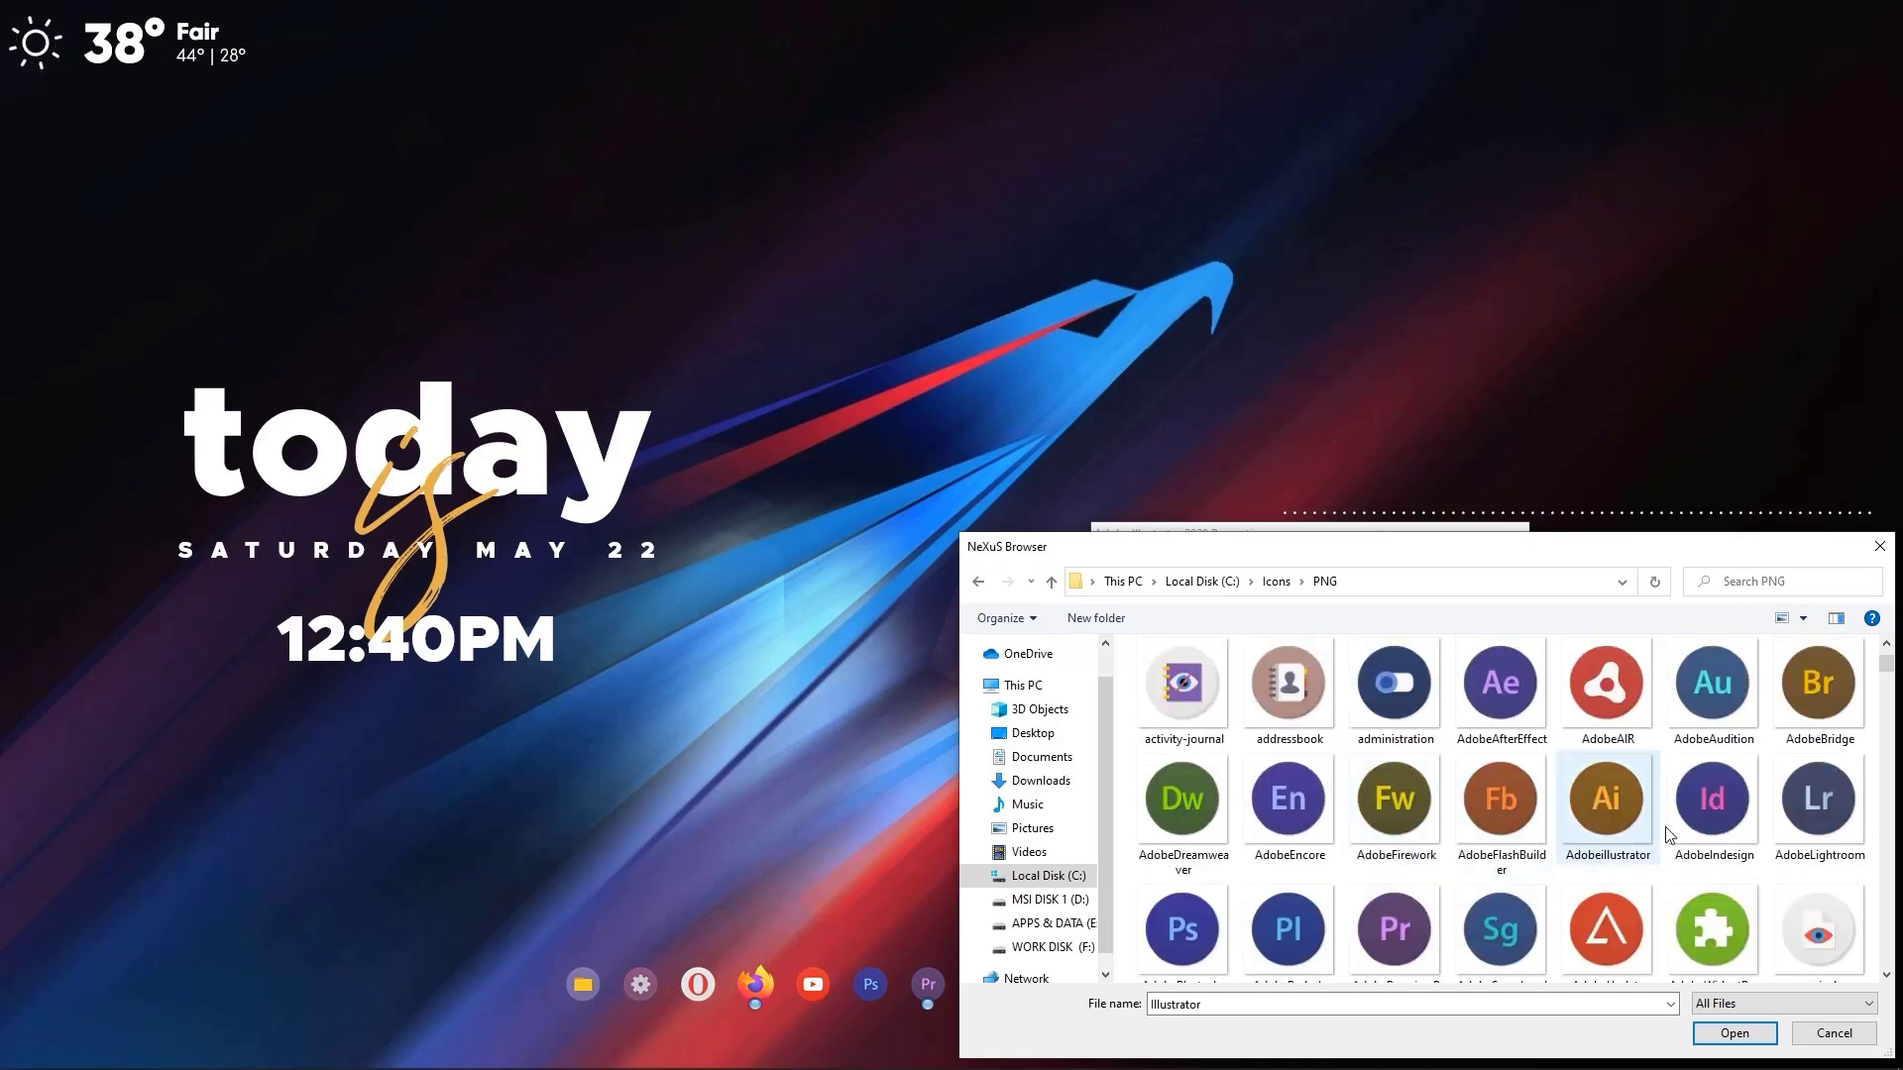
pyautogui.click(1599, 836)
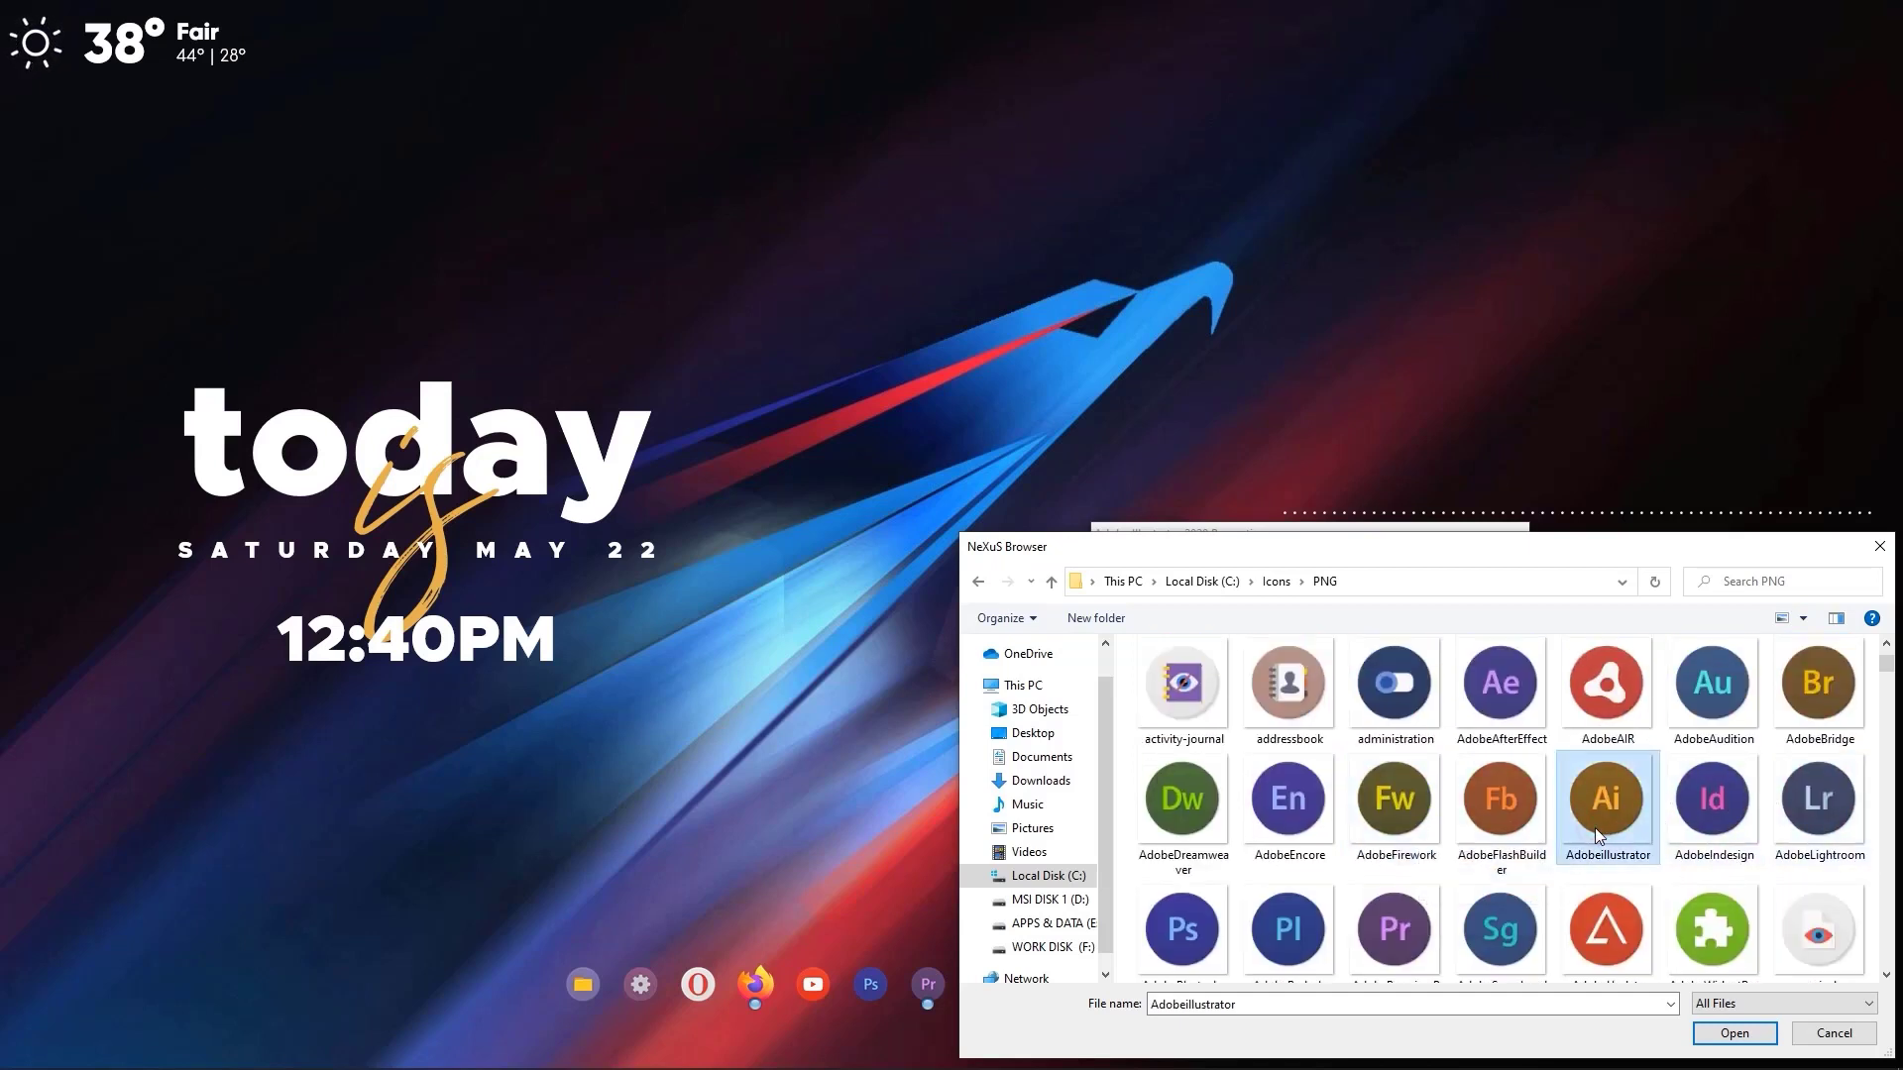
pyautogui.click(1735, 1033)
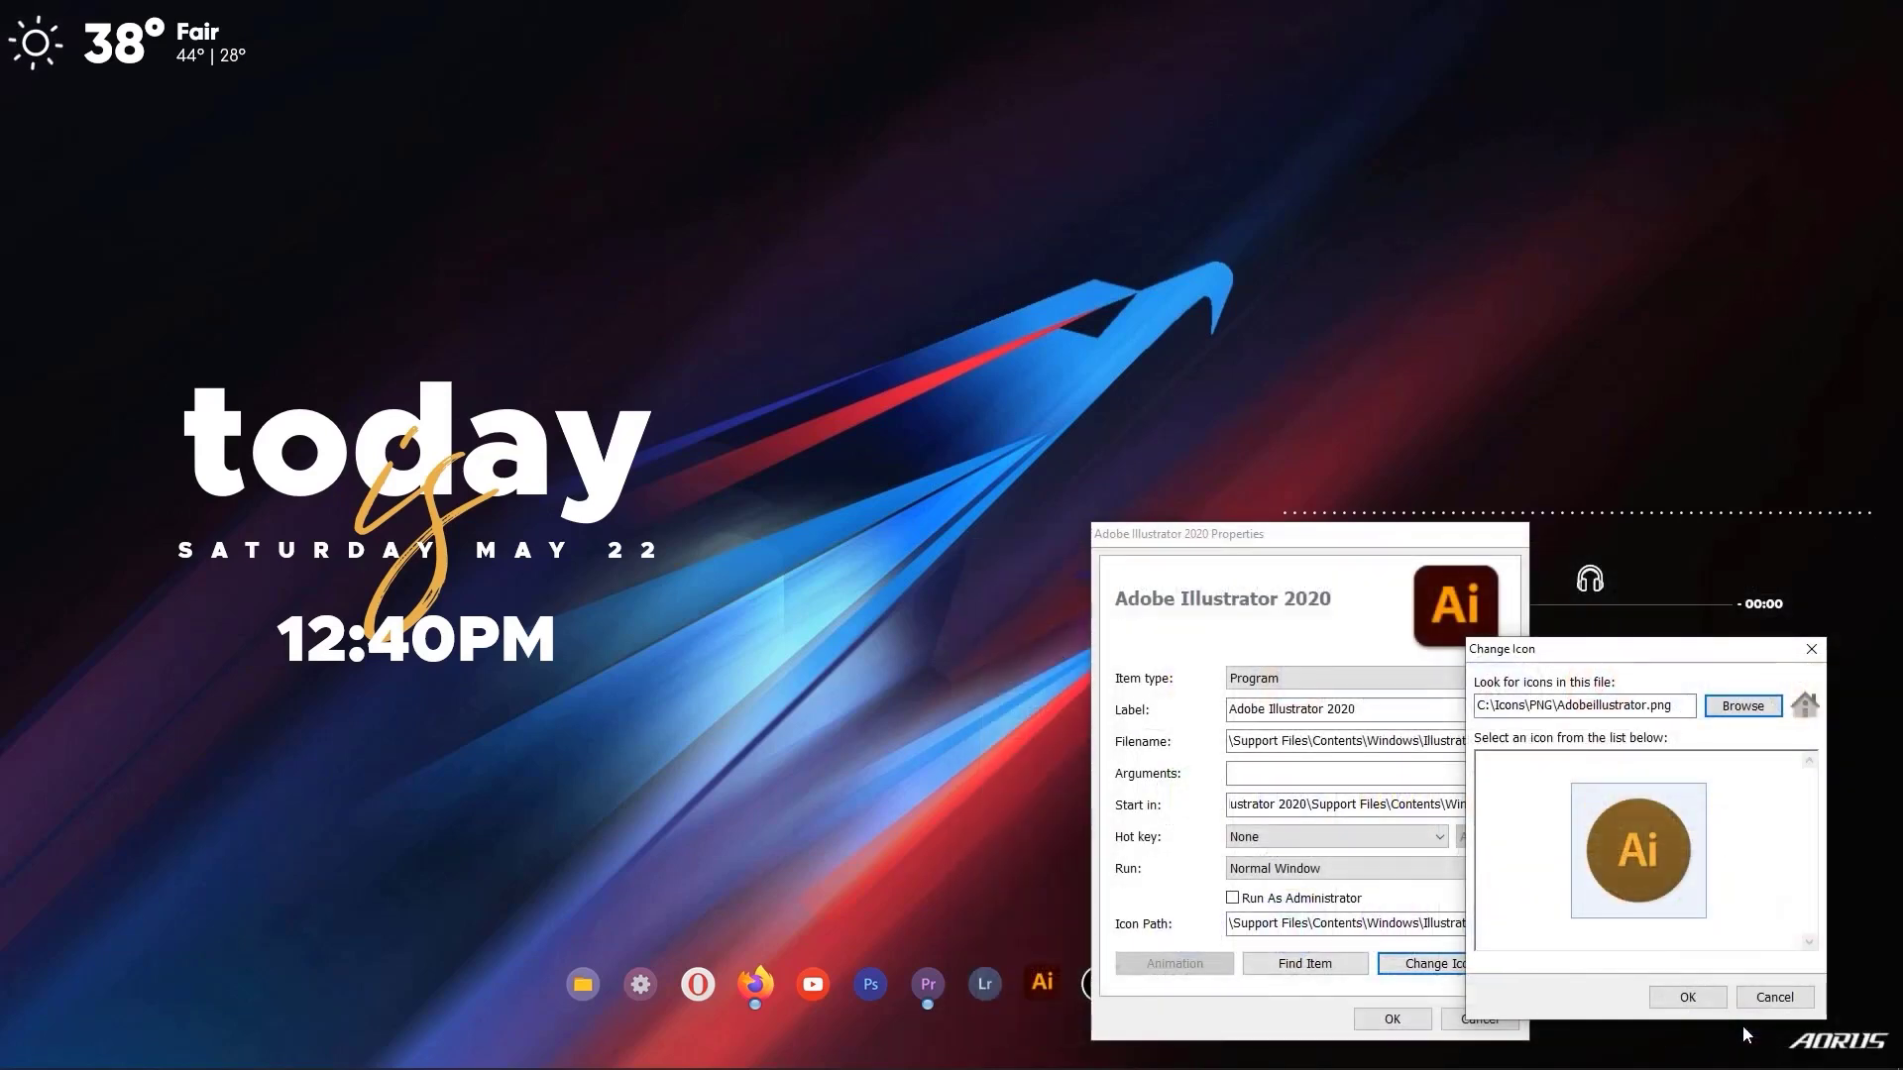
pyautogui.click(1686, 999)
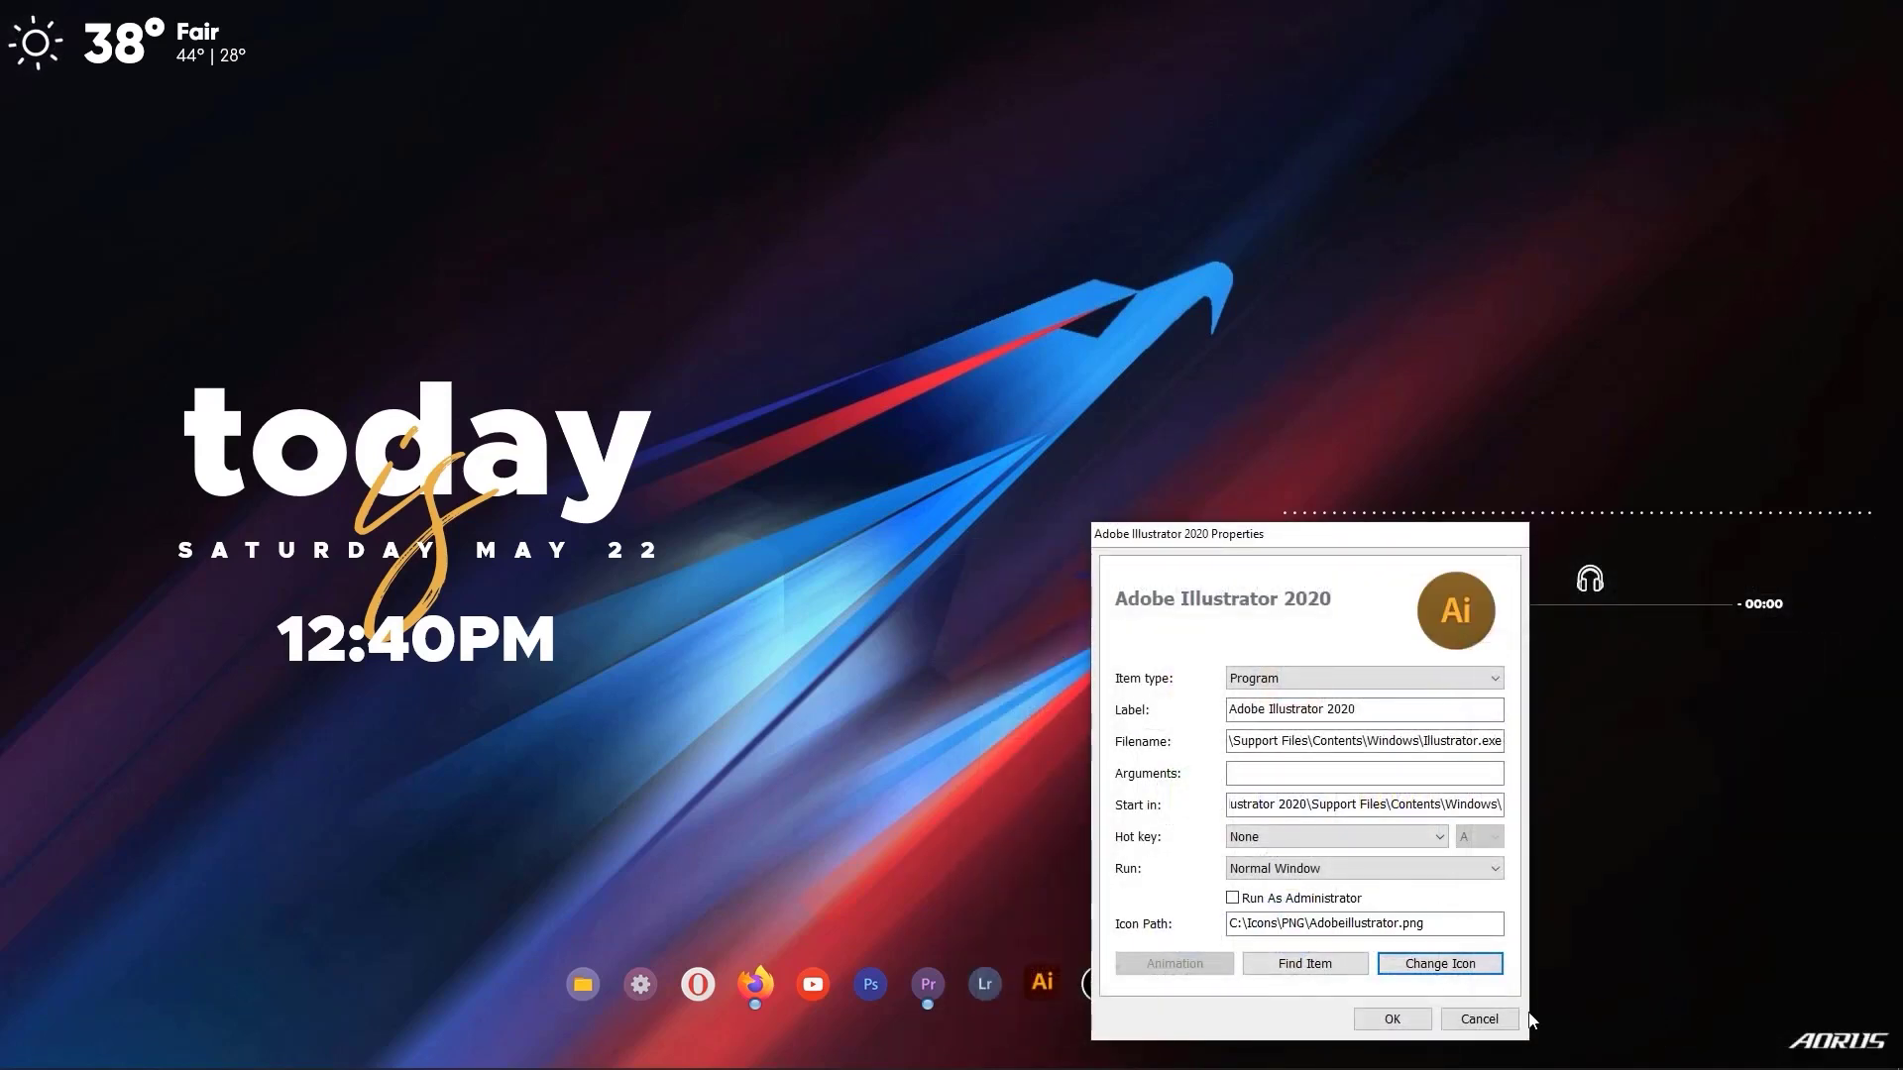
pyautogui.click(1413, 1021)
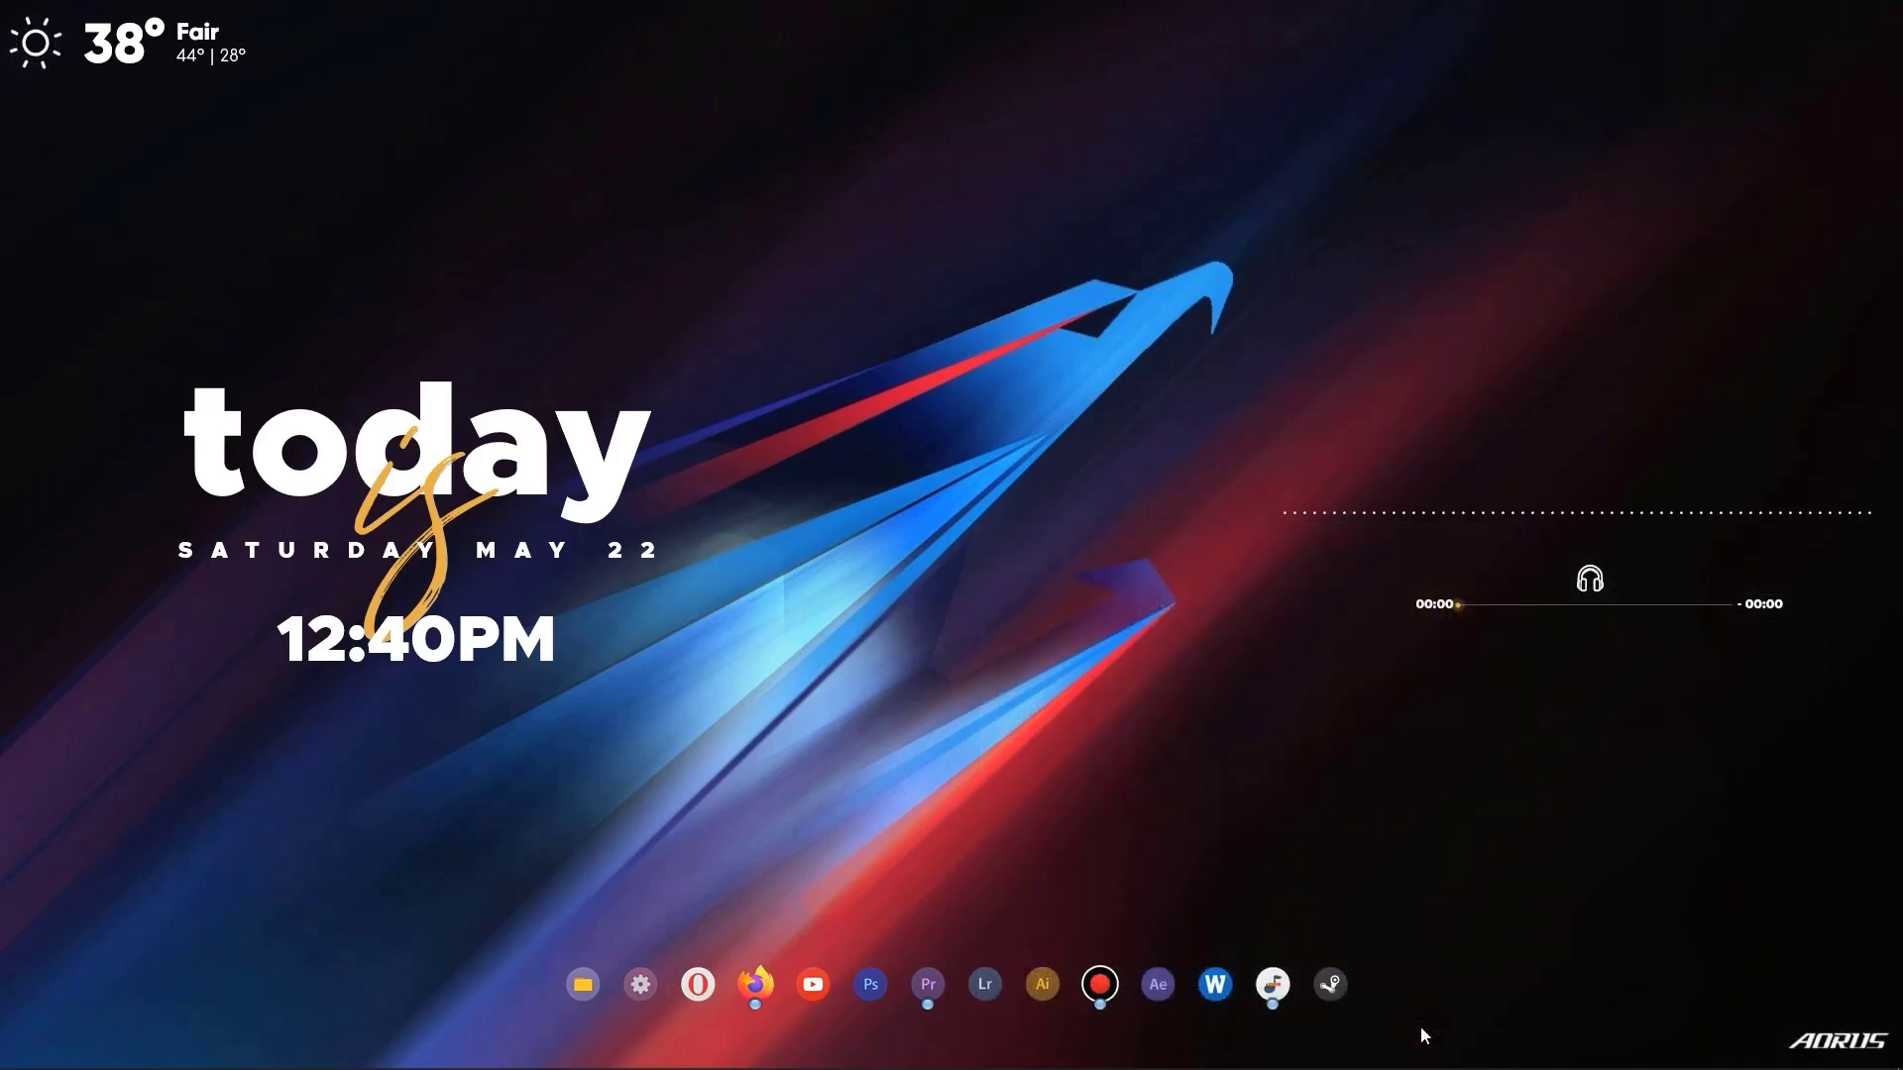